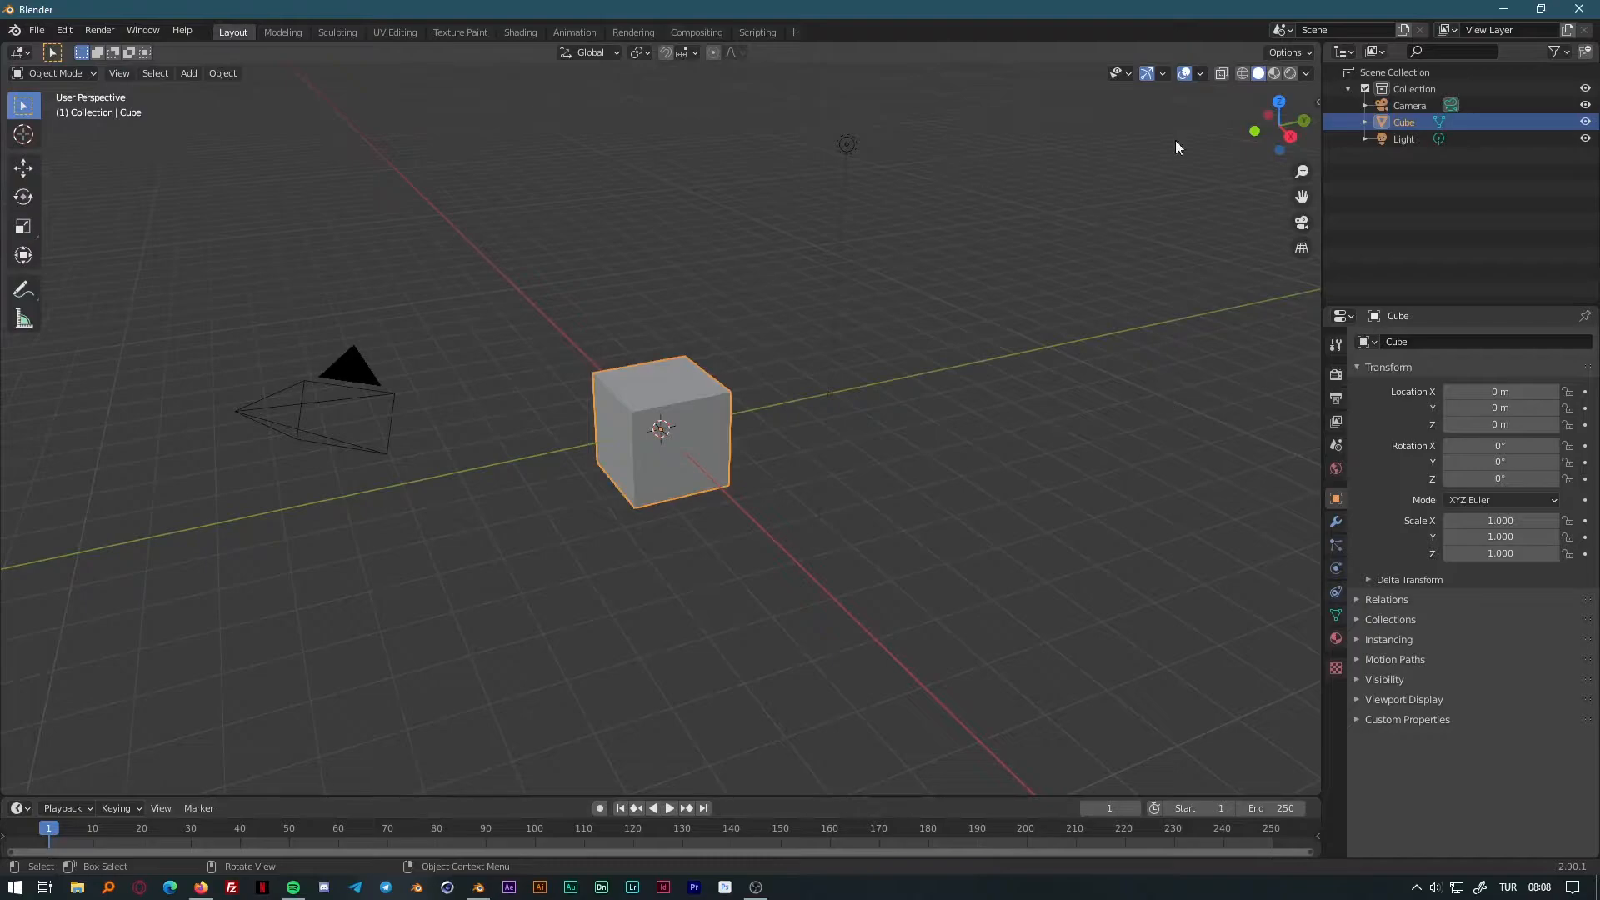
Turn on the Screencast Keys display for the 3D viewport and hide the sidebar again.
left_click(1314, 101)
left_click(1318, 103)
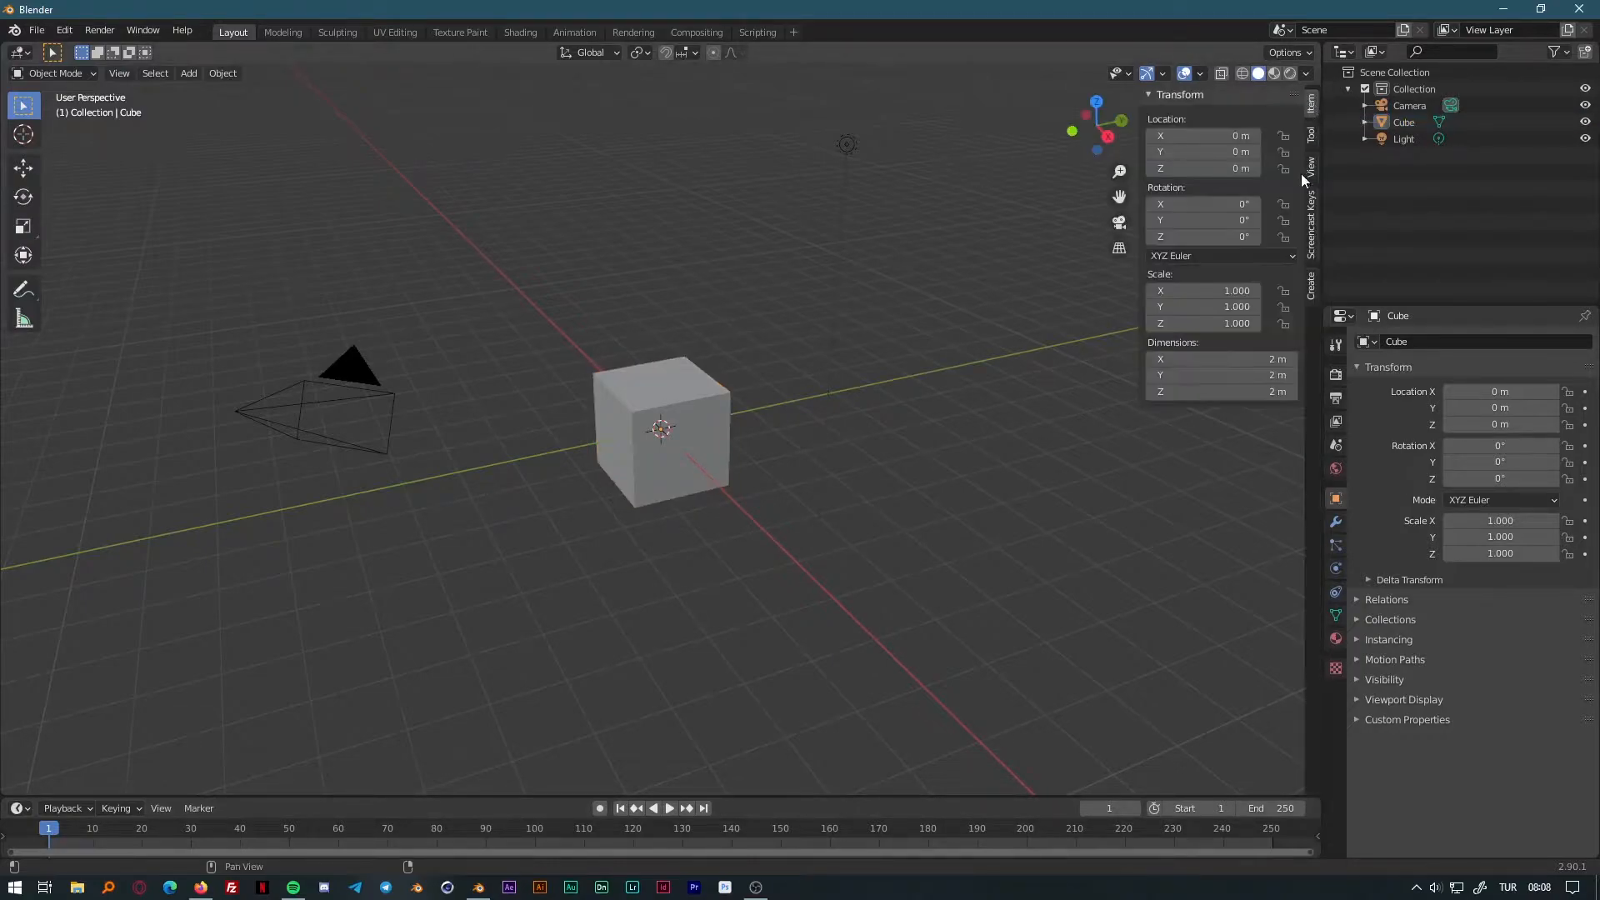
left_click(1311, 220)
left_click(1159, 92)
left_click(1008, 464)
key("n")
Delete all the default objects from the scene.
key("a")
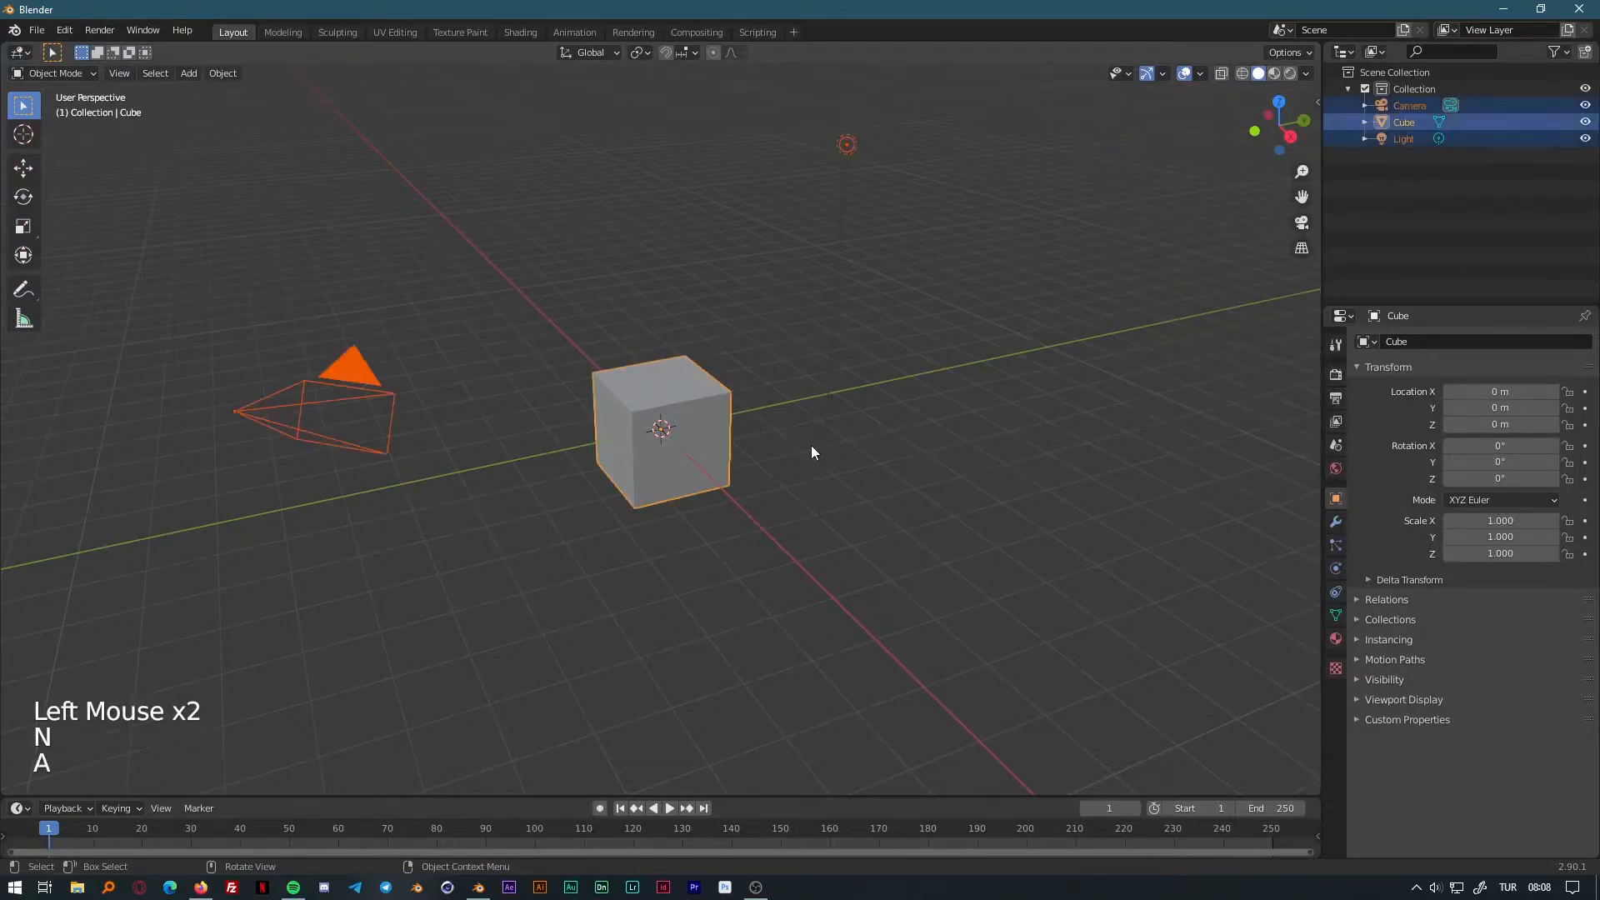
key("x")
left_click(811, 447)
Add a UV sphere and raise it along the Z axis to a height of about 18.8 m.
left_click(188, 74)
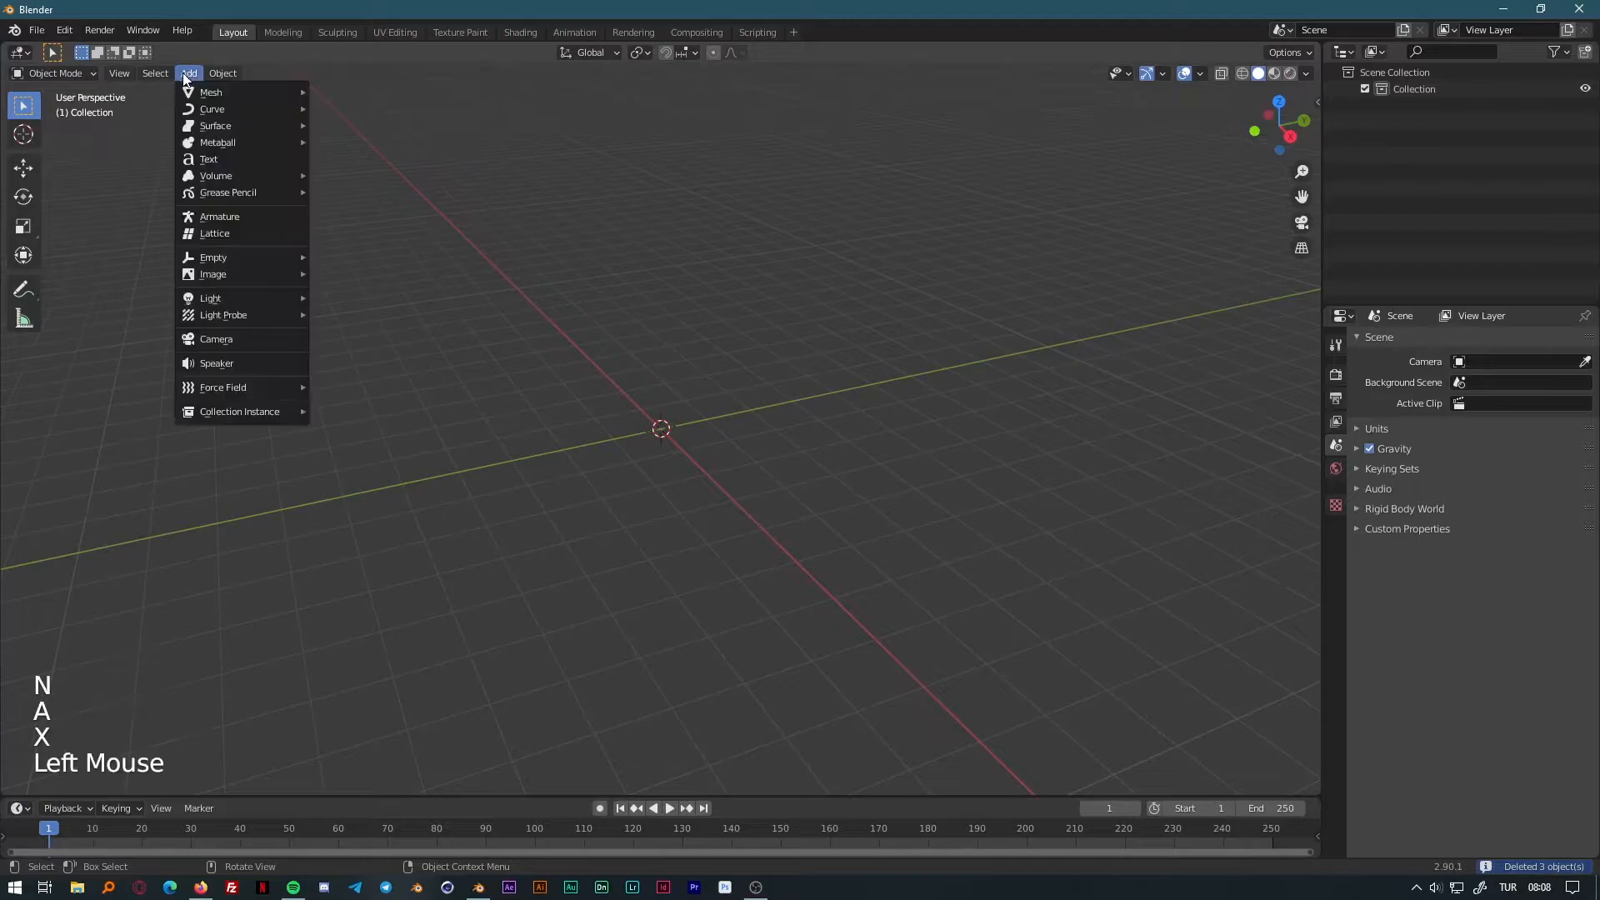
mouse_move(277, 92)
left_click(372, 143)
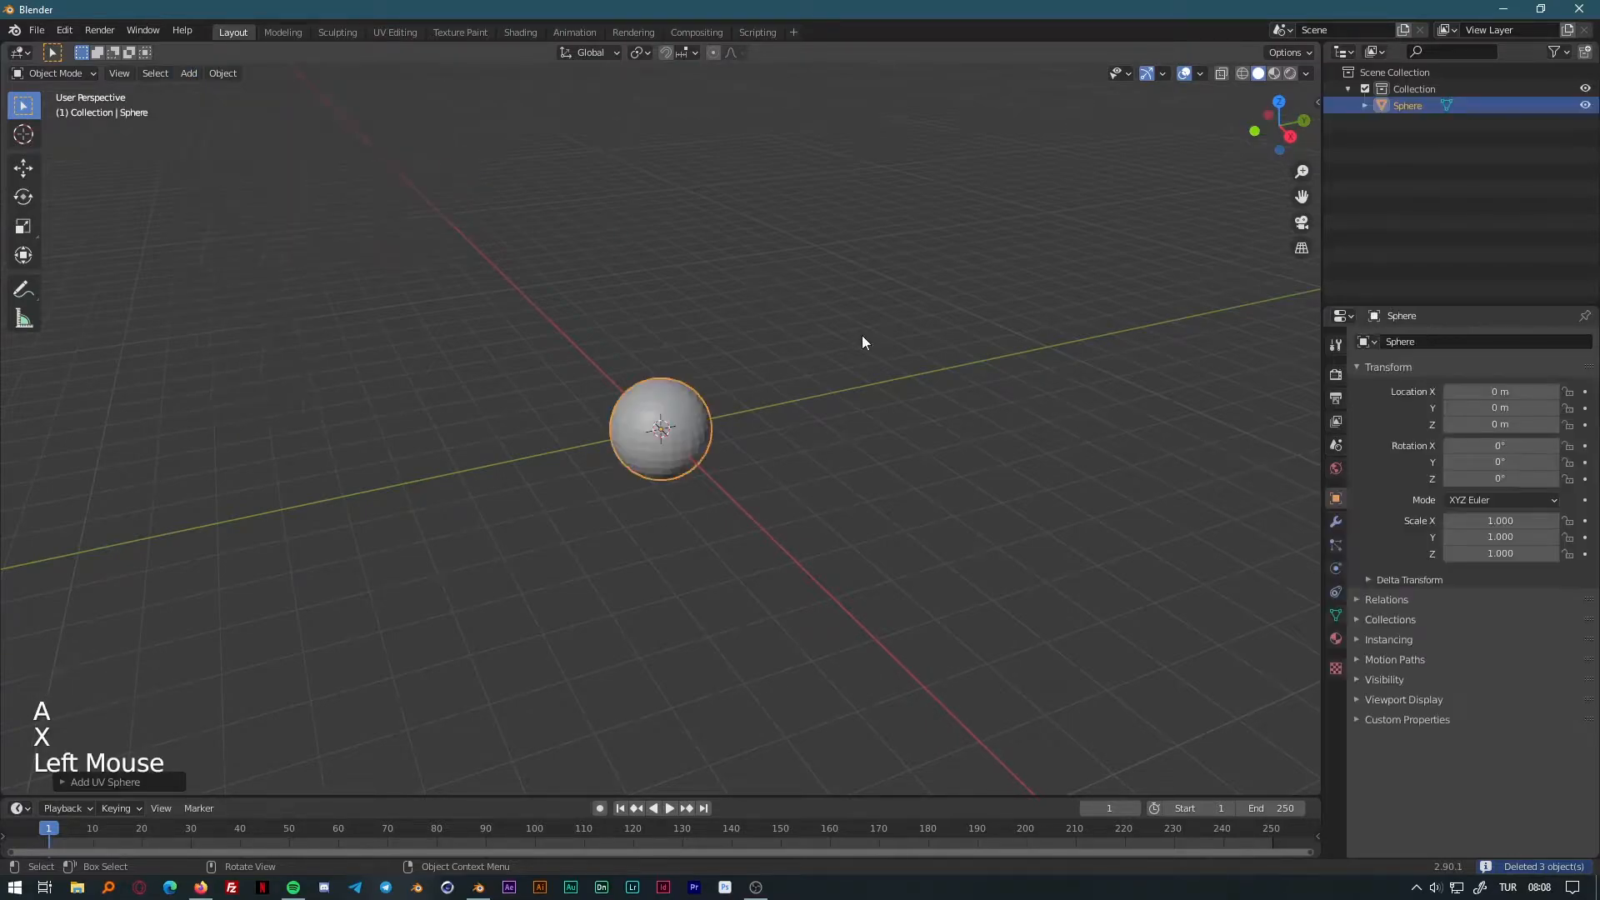
middle_click_drag(860, 339, 787, 336)
scroll(788, 336, "down", 7)
key("g")
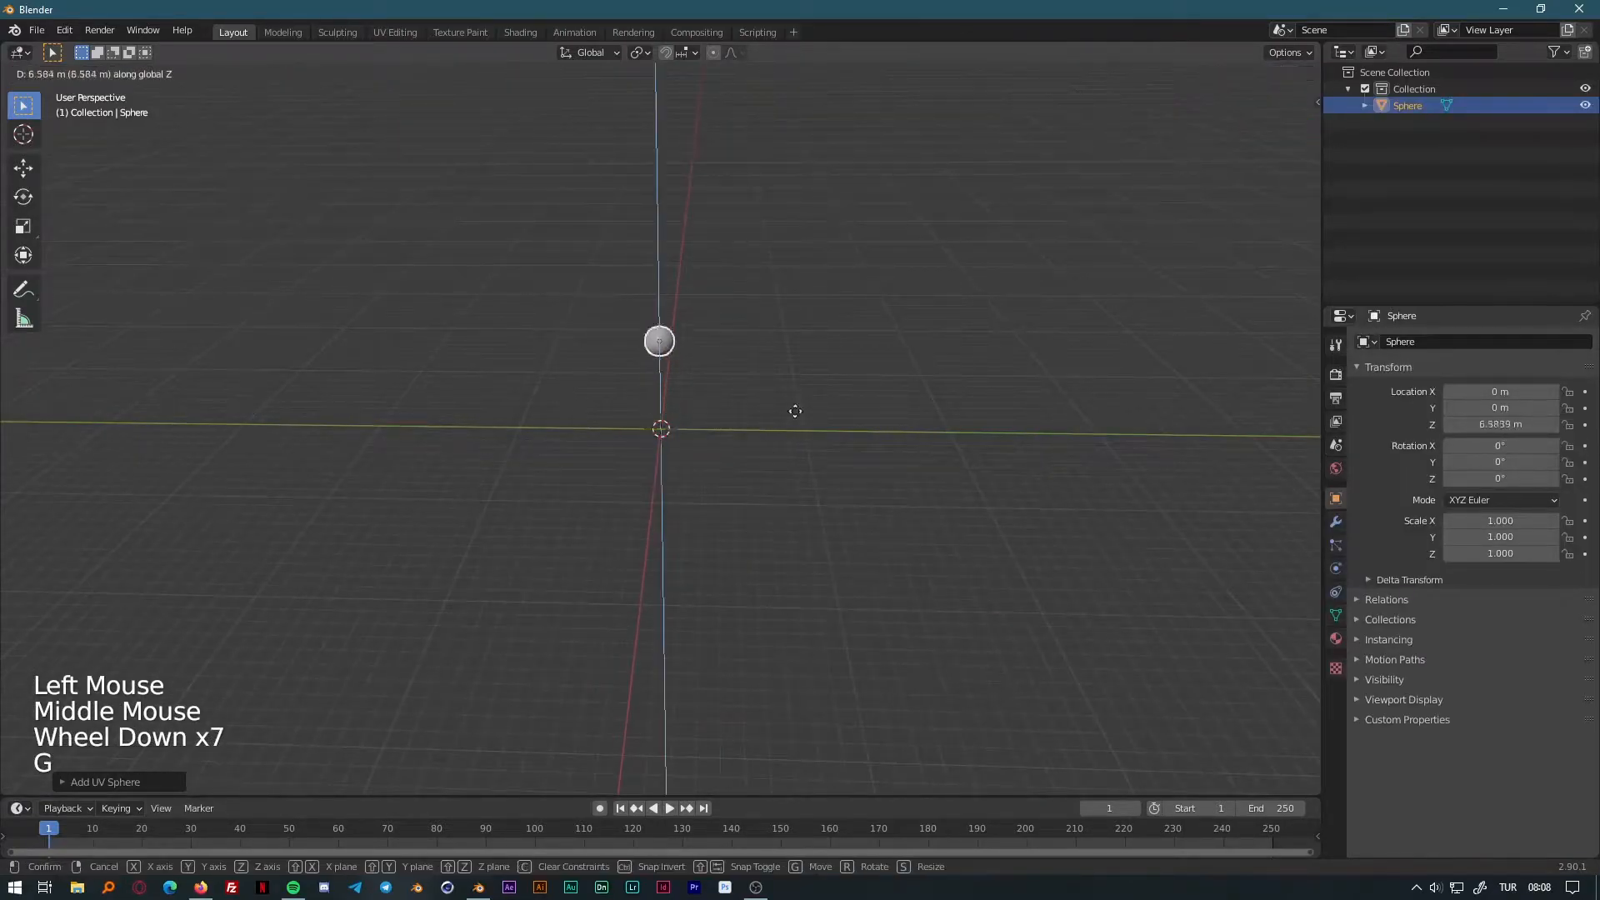
left_click(867, 250)
middle_click_drag(867, 250, 889, 463, "shift")
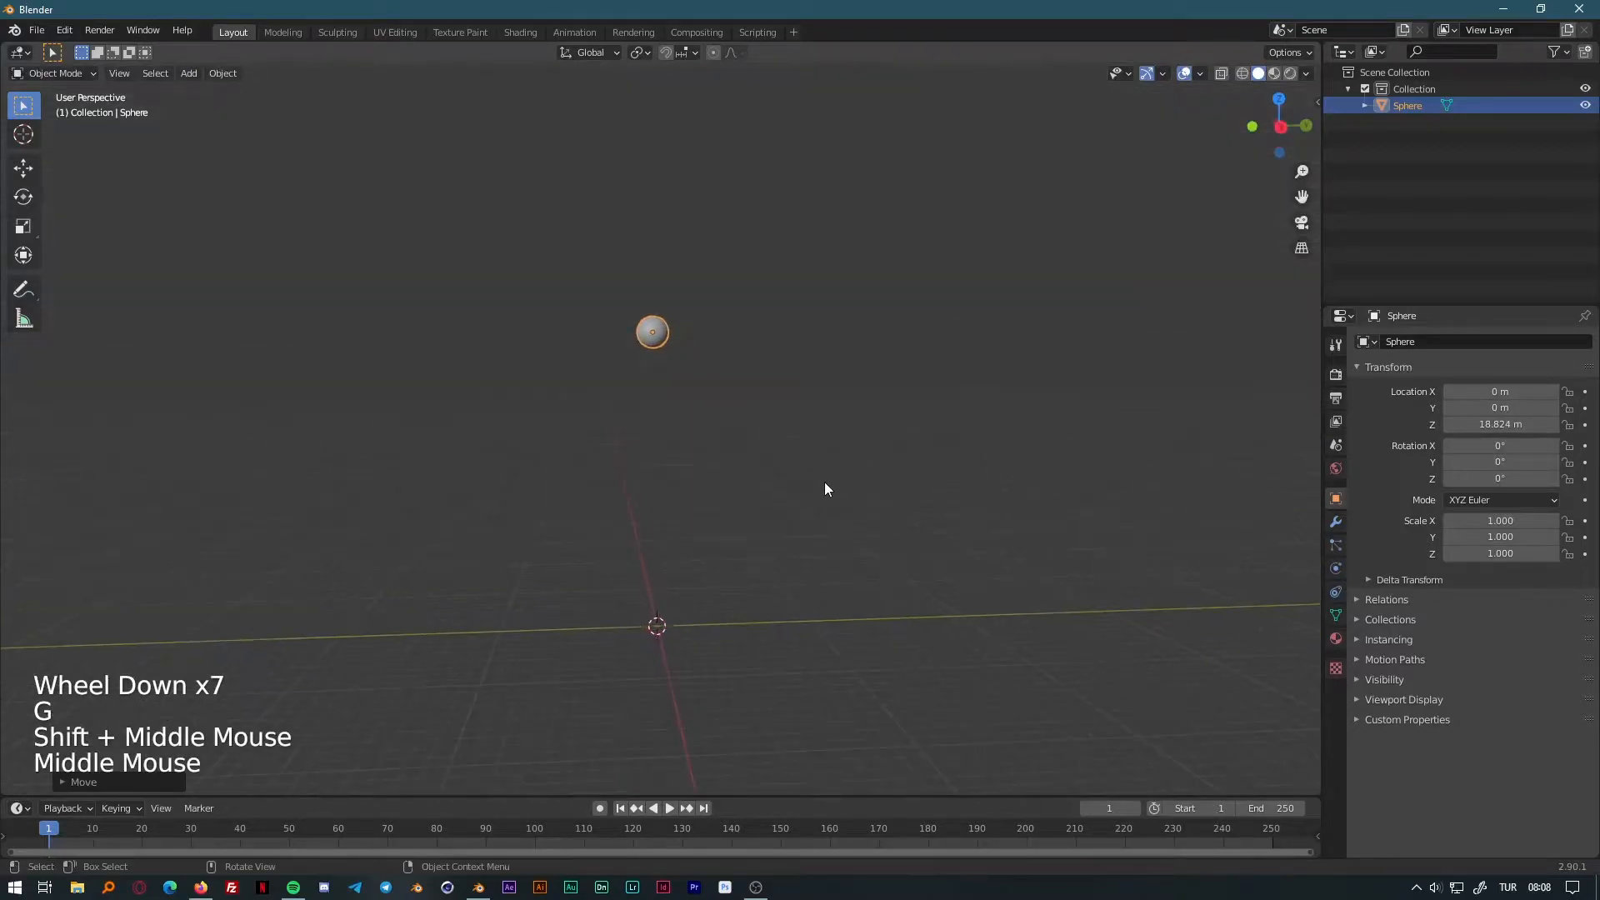
Scale the sphere up to about 7.2 and raise it to a height of about 34 m.
key("s")
left_click(873, 100)
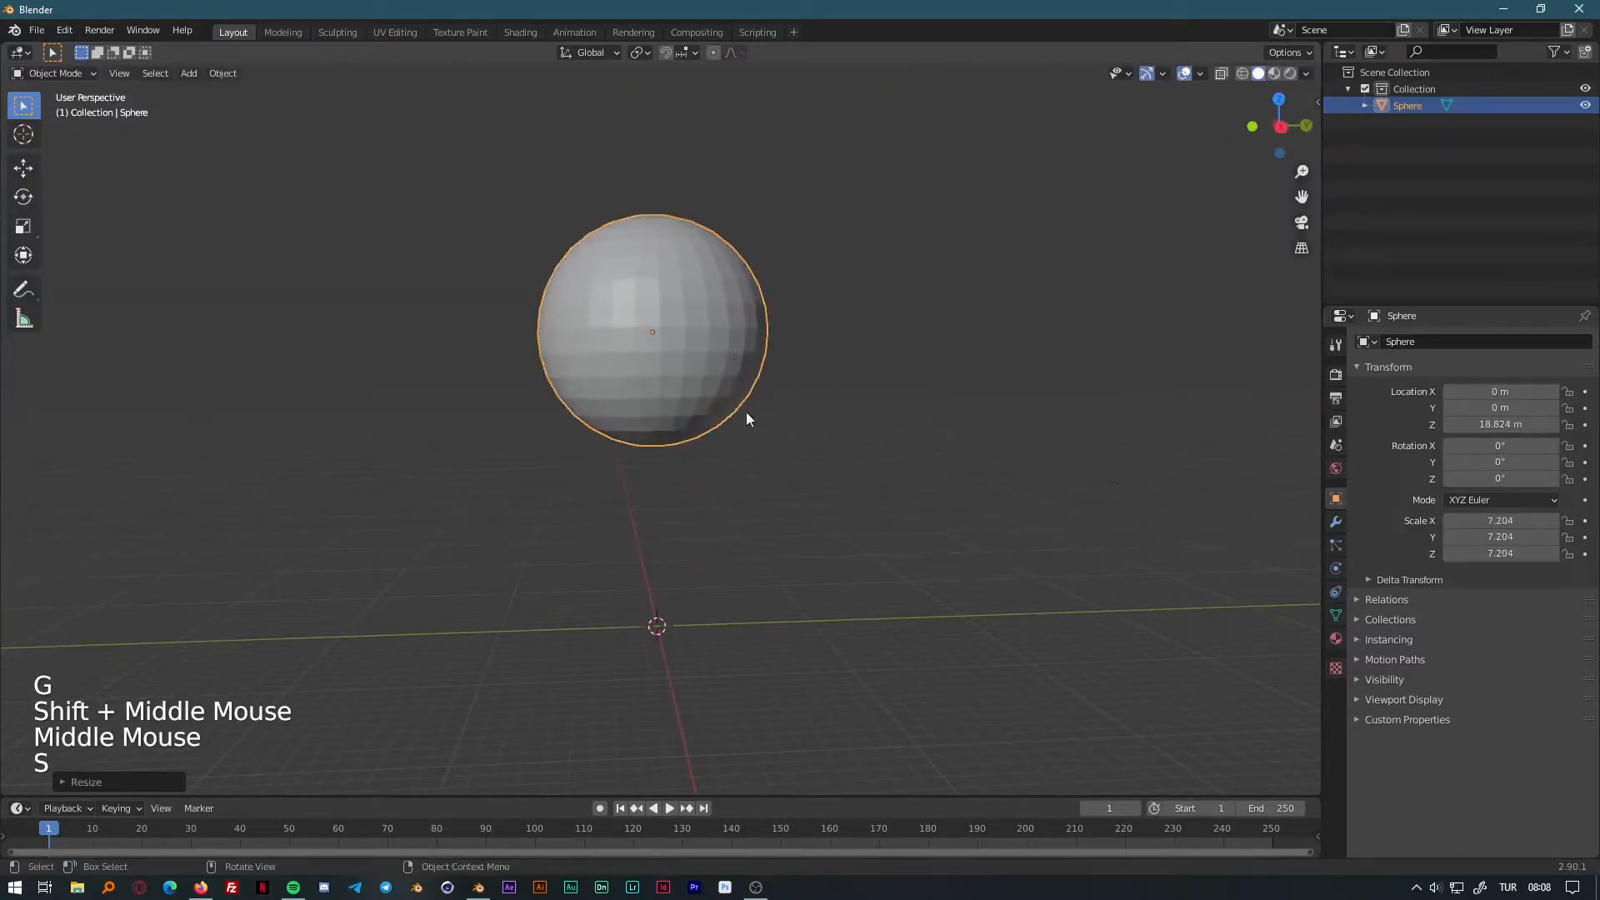
key("g")
left_click(888, 184)
middle_click_drag(889, 187, 788, 538, "shift")
In an orthographic wireframe side view, select the faces of the sphere's bottom cap and delete them.
left_click(1282, 131)
scroll(928, 458, "up", 4)
left_click(1240, 74)
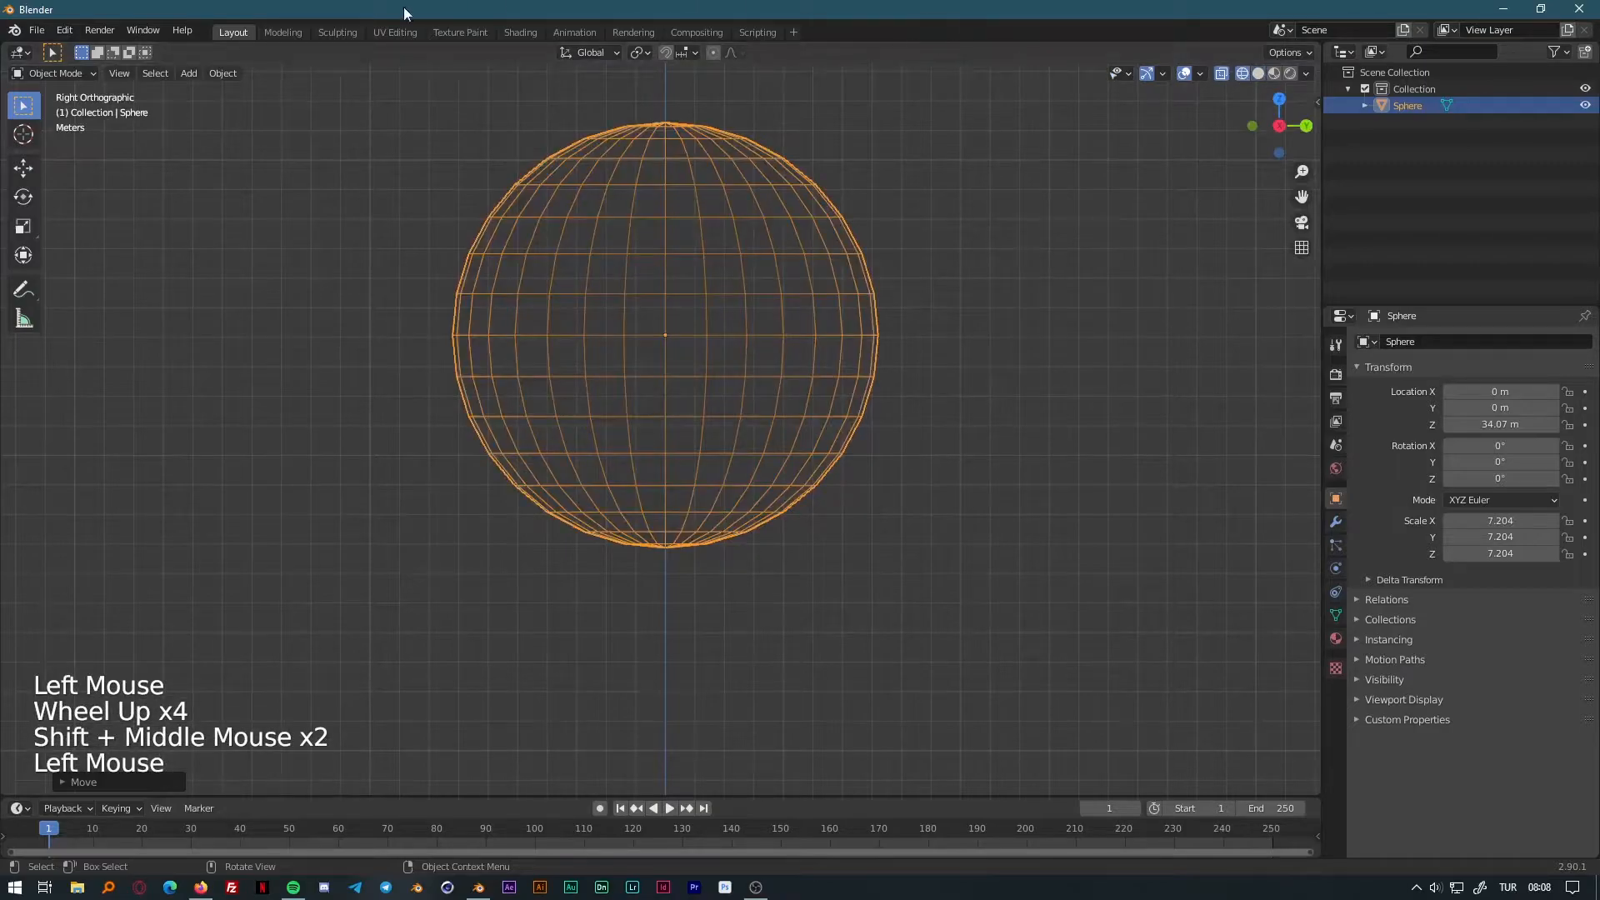
key("Tab")
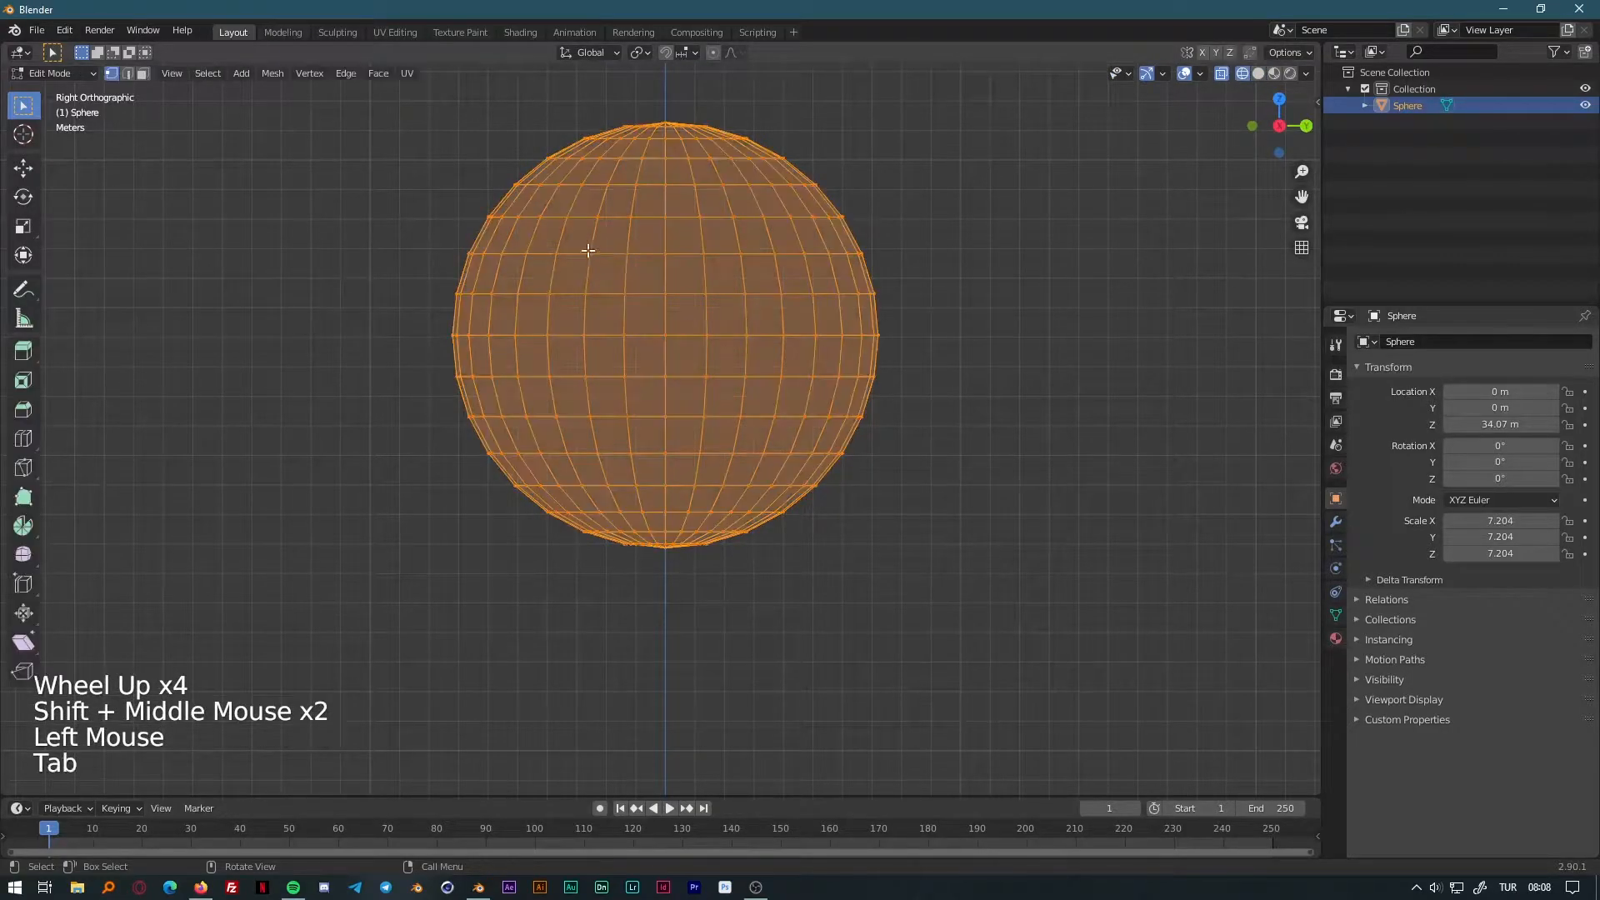
left_click(144, 74)
left_click_drag(468, 487, 1000, 621)
key("b")
left_click_drag(470, 492, 1029, 623)
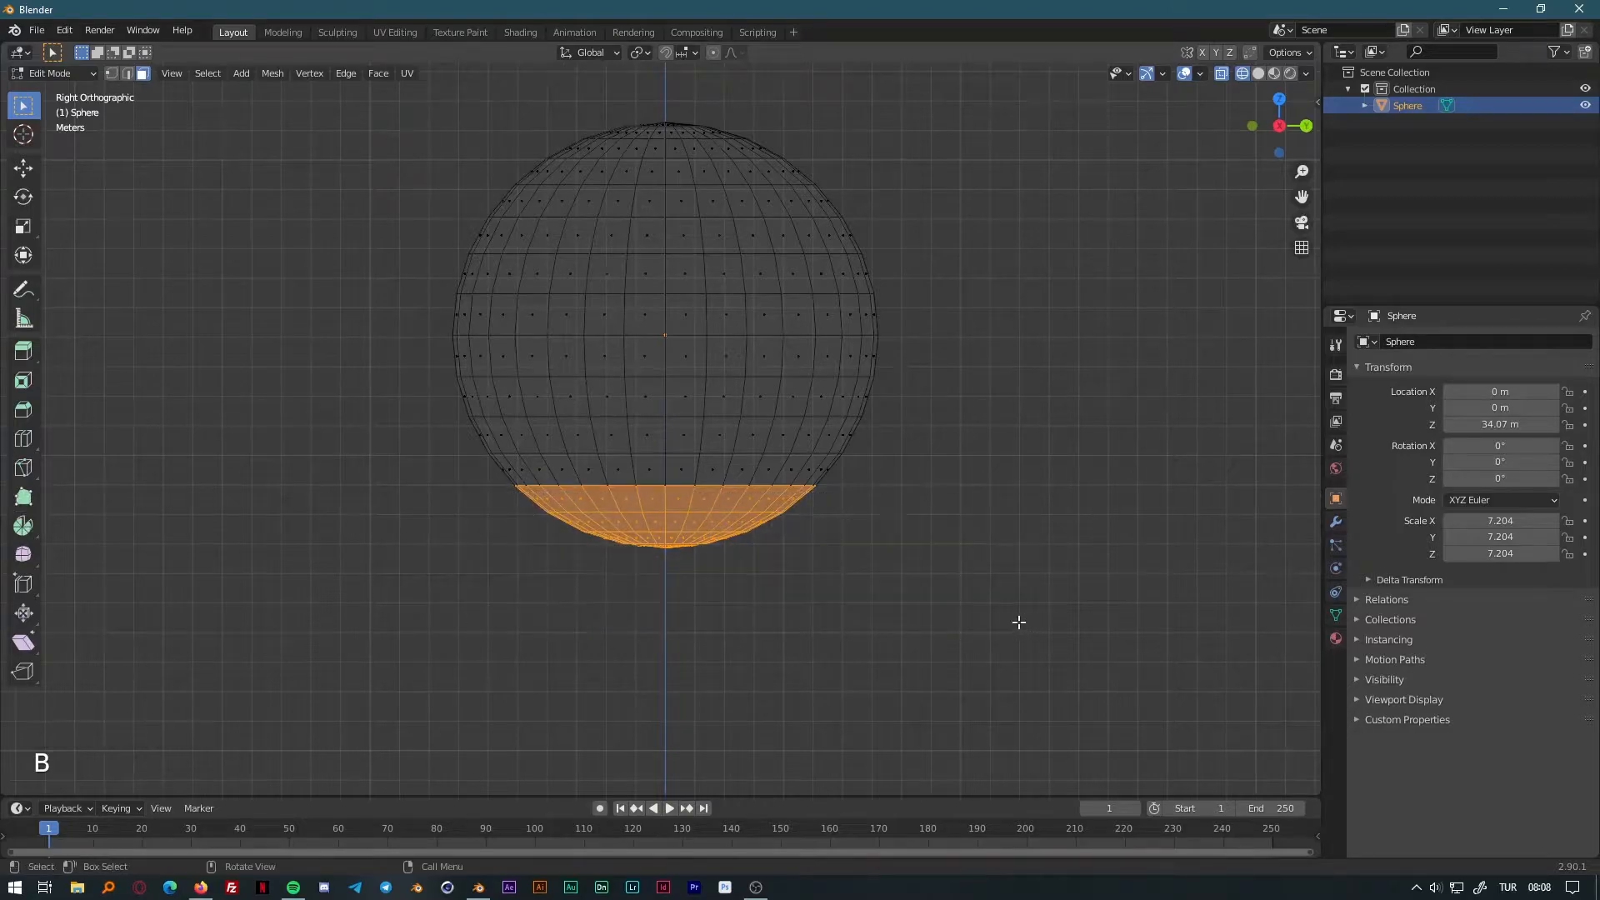
key("x")
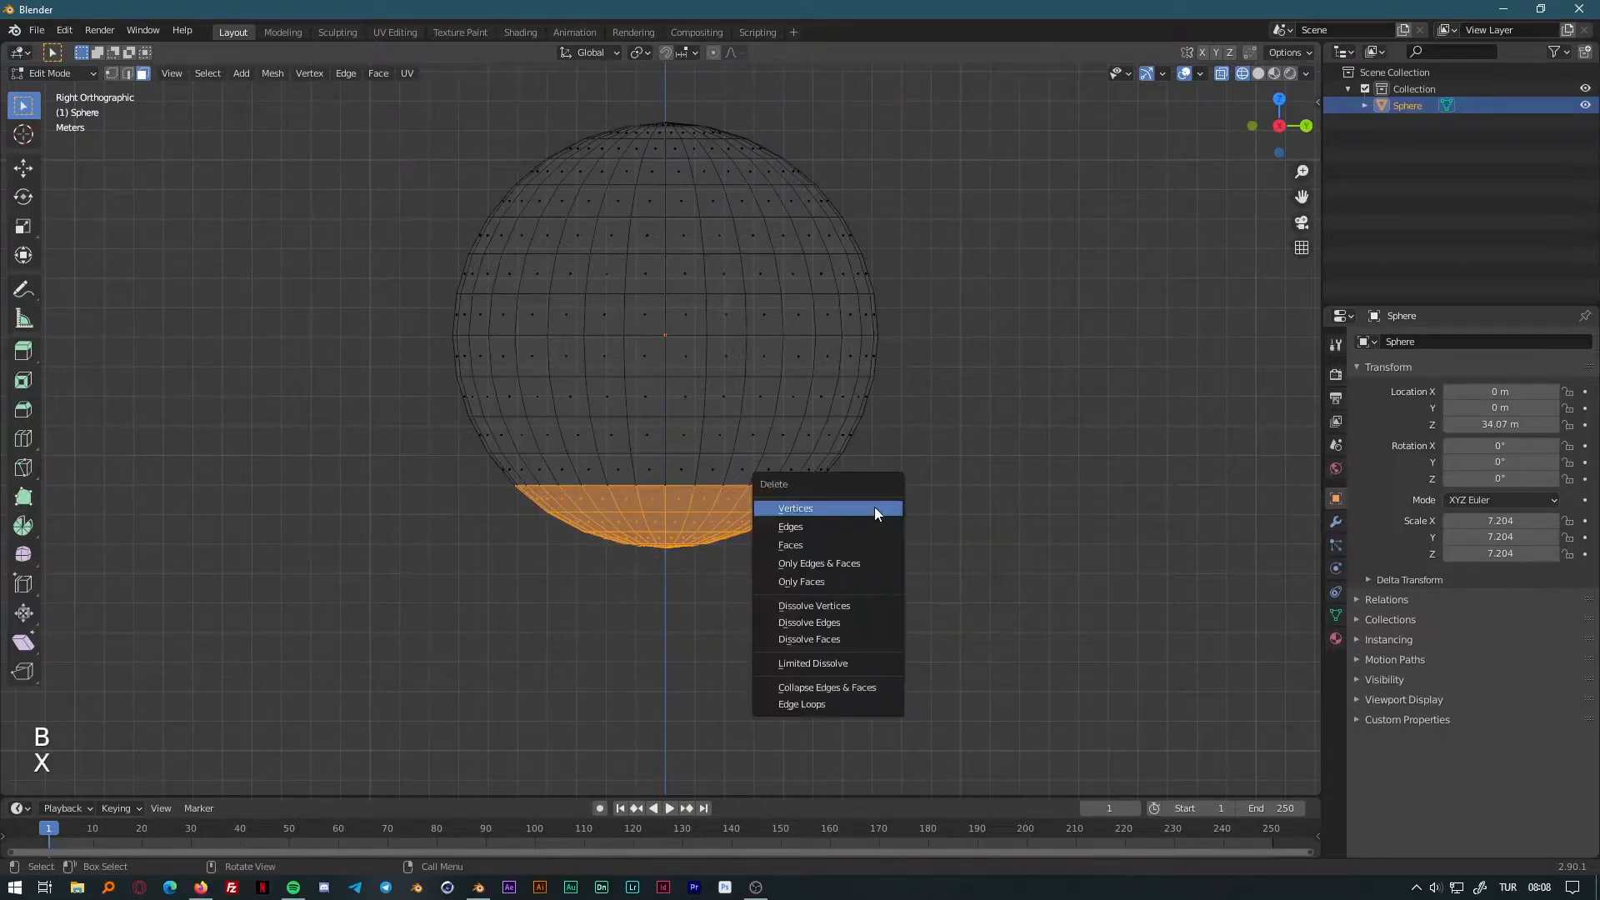
left_click(840, 543)
Select the vertices of the sphere's open bottom rim, extrude them downward along Z and scale them inward.
middle_click_drag(1053, 555, 903, 560)
scroll(823, 569, "down", 3)
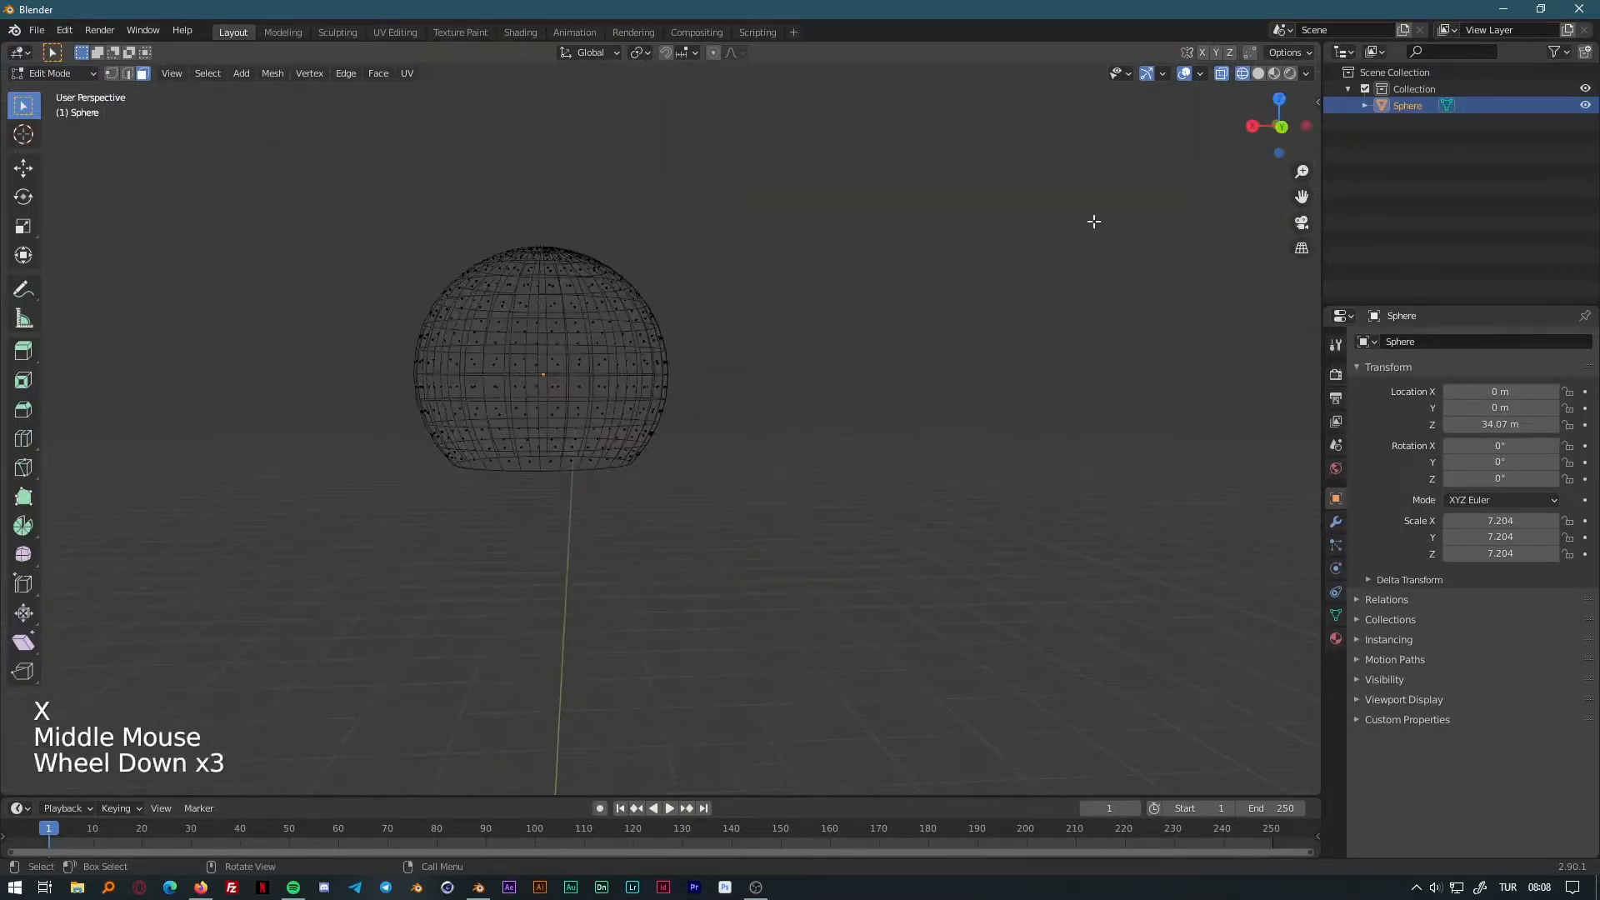
left_click(1282, 126)
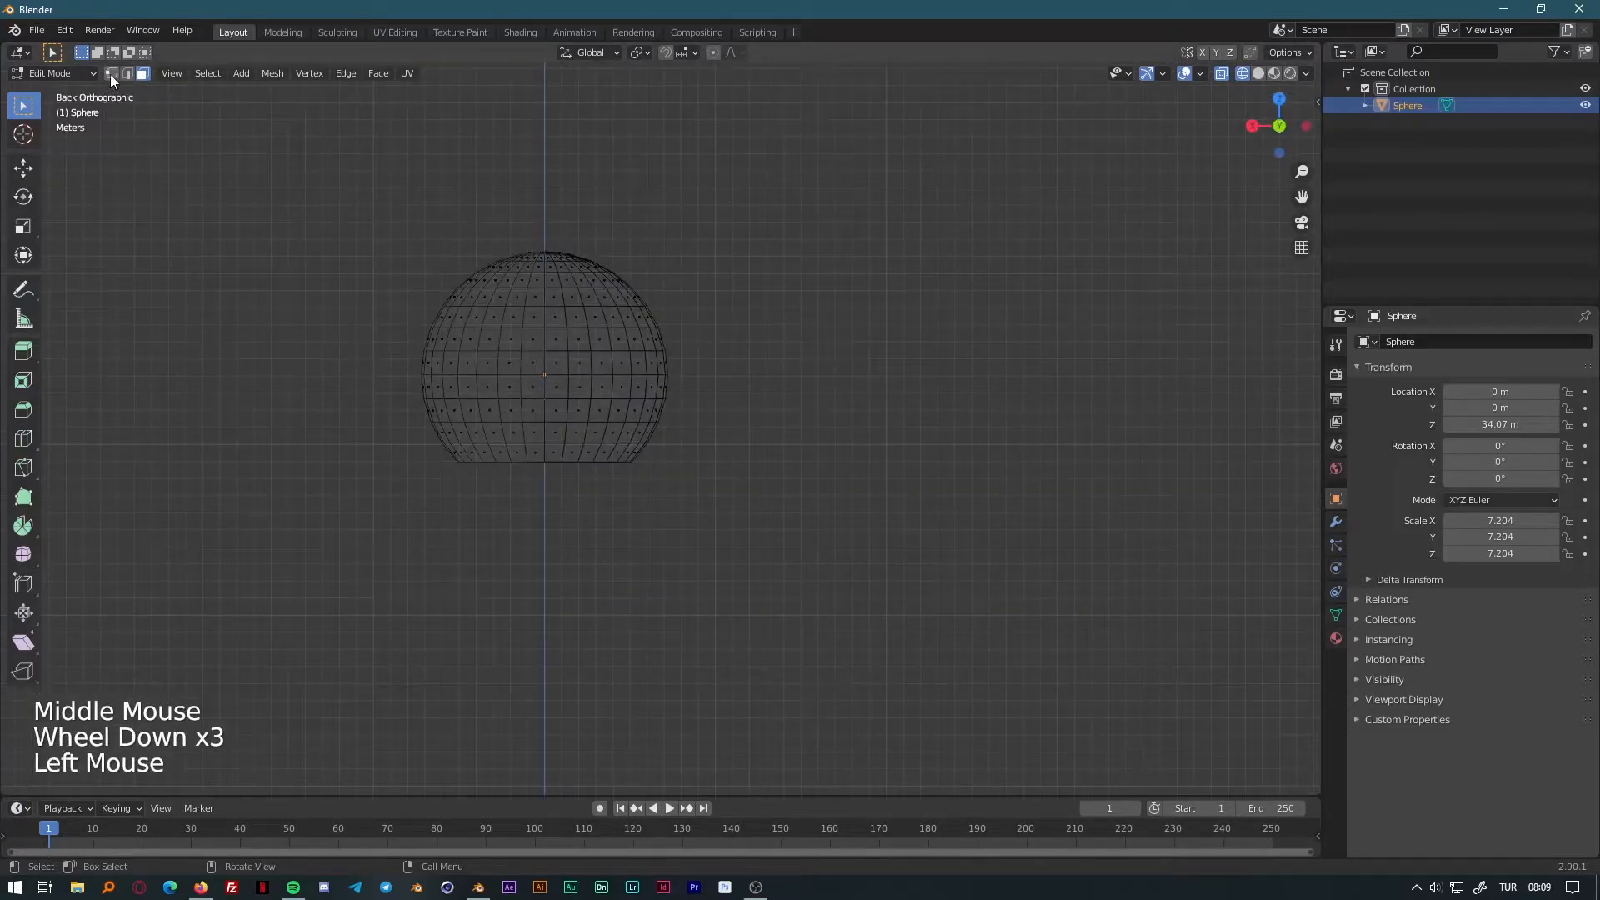
left_click_drag(388, 456, 730, 485)
key("b")
middle_click_drag(922, 464, 869, 481)
middle_click_drag(780, 539, 899, 457)
left_click(1278, 125)
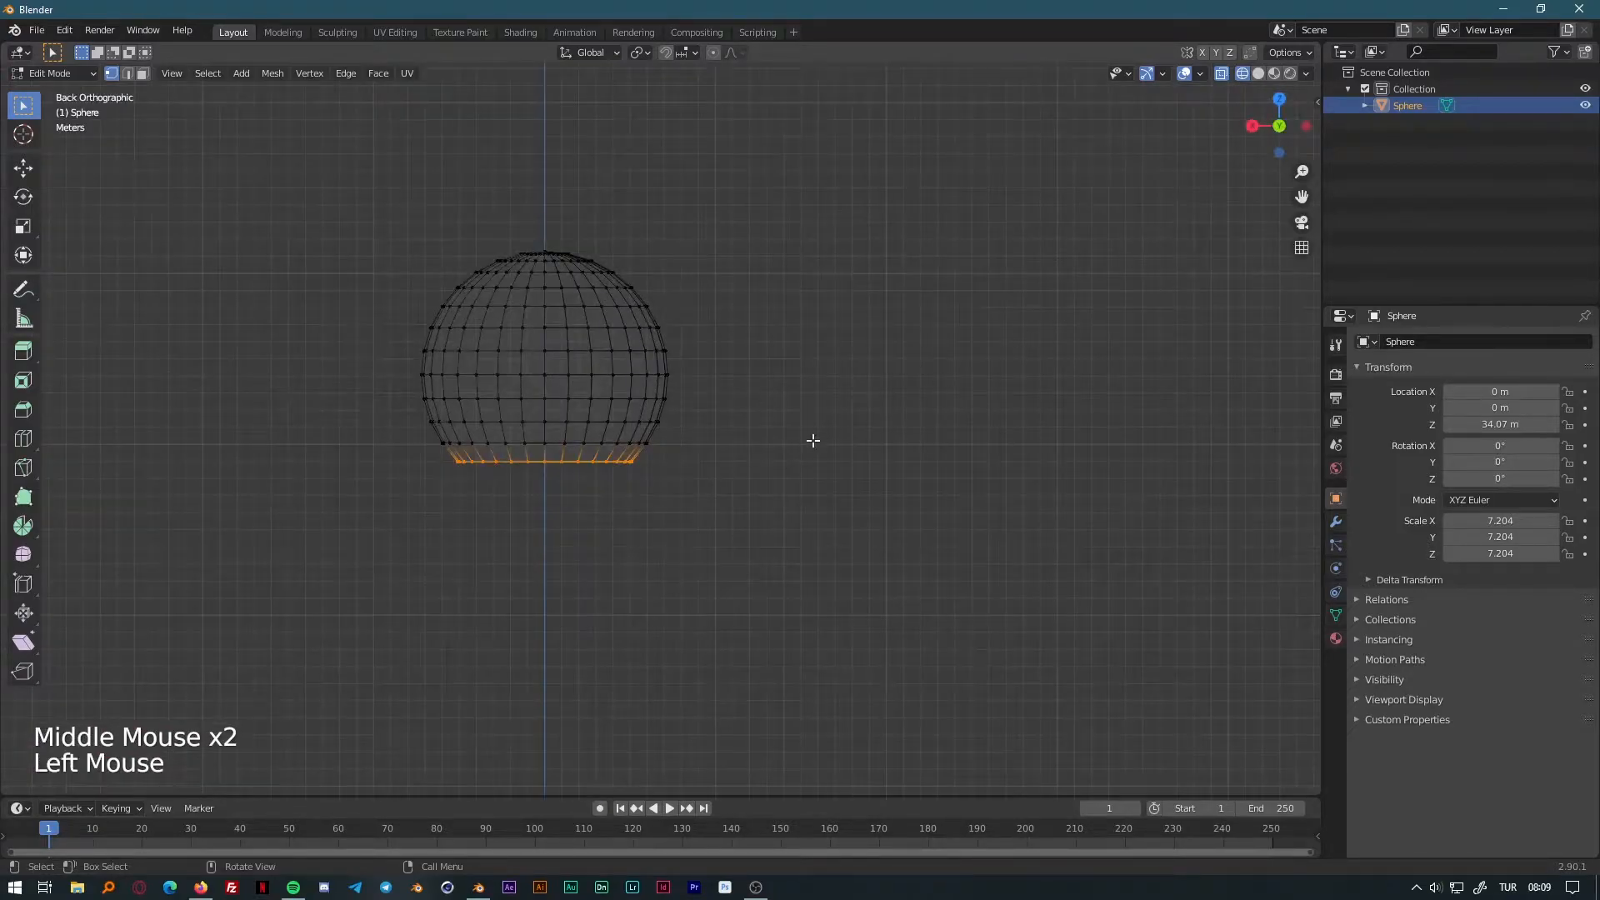
key("e")
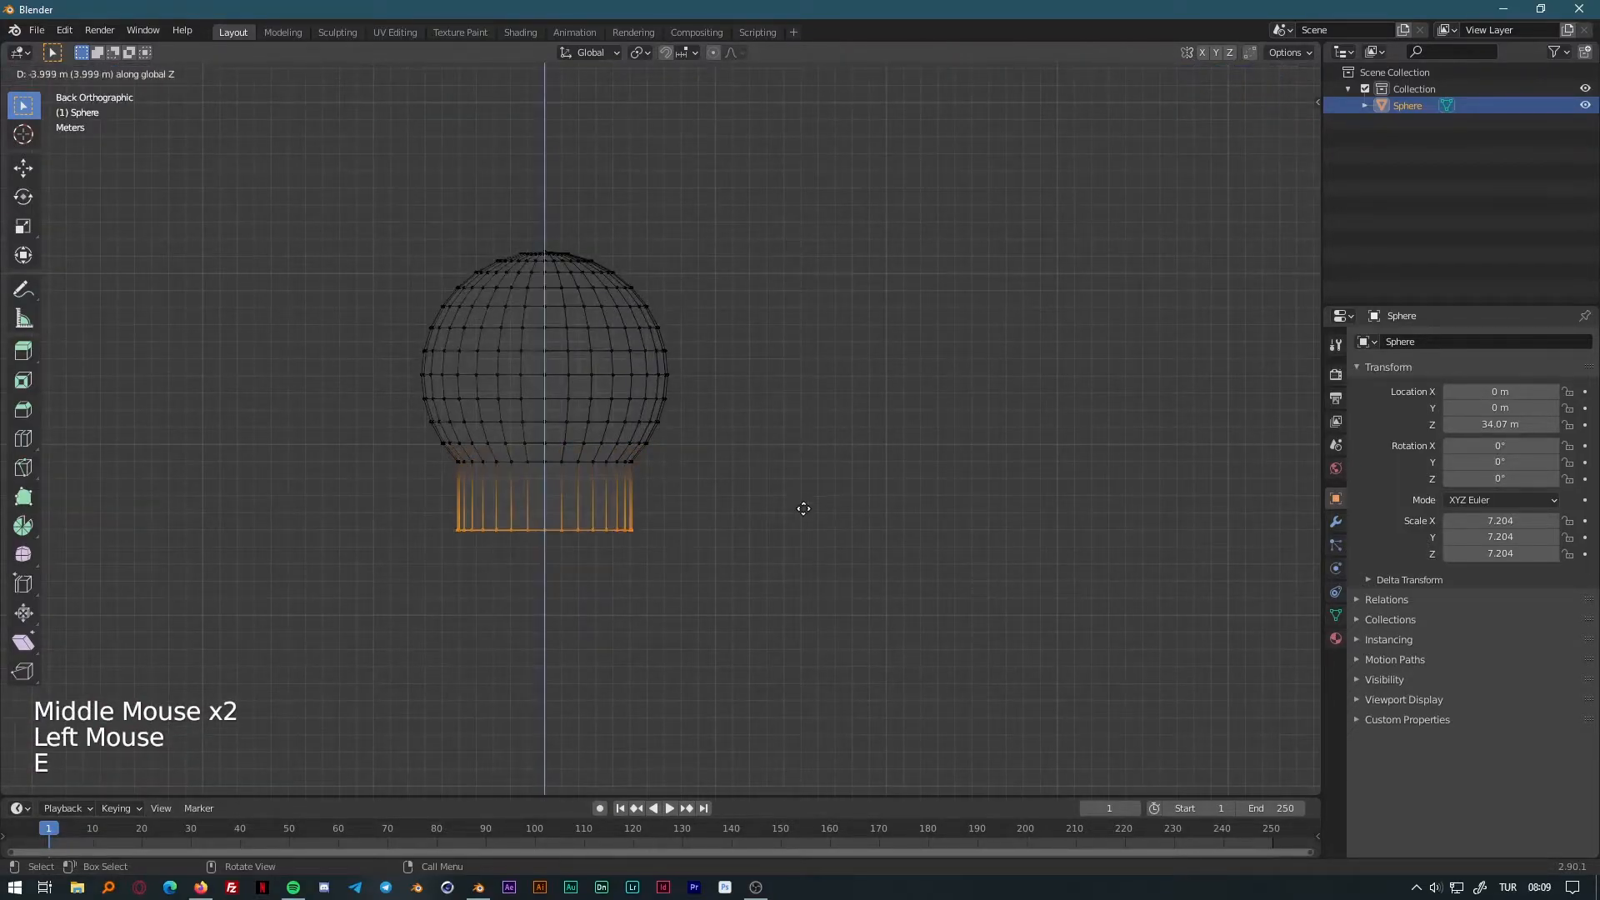
left_click(813, 487)
key("s")
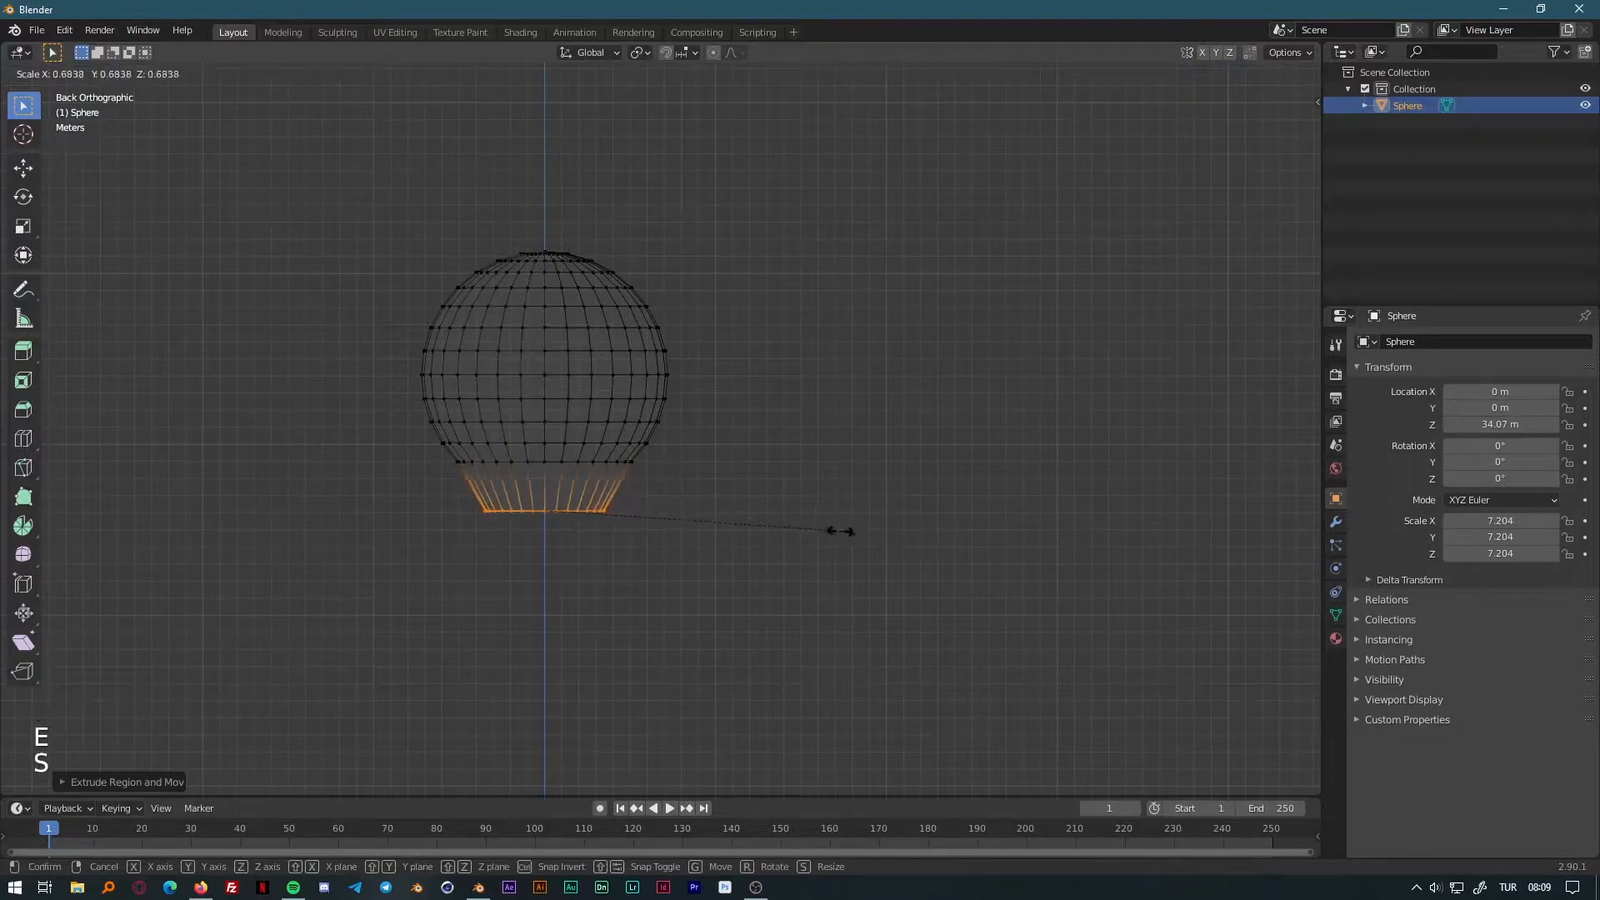
left_click(754, 528)
Extrude the balloon's bottom rim a short distance further down and scale it to about 0.63 to form the neck.
key("e")
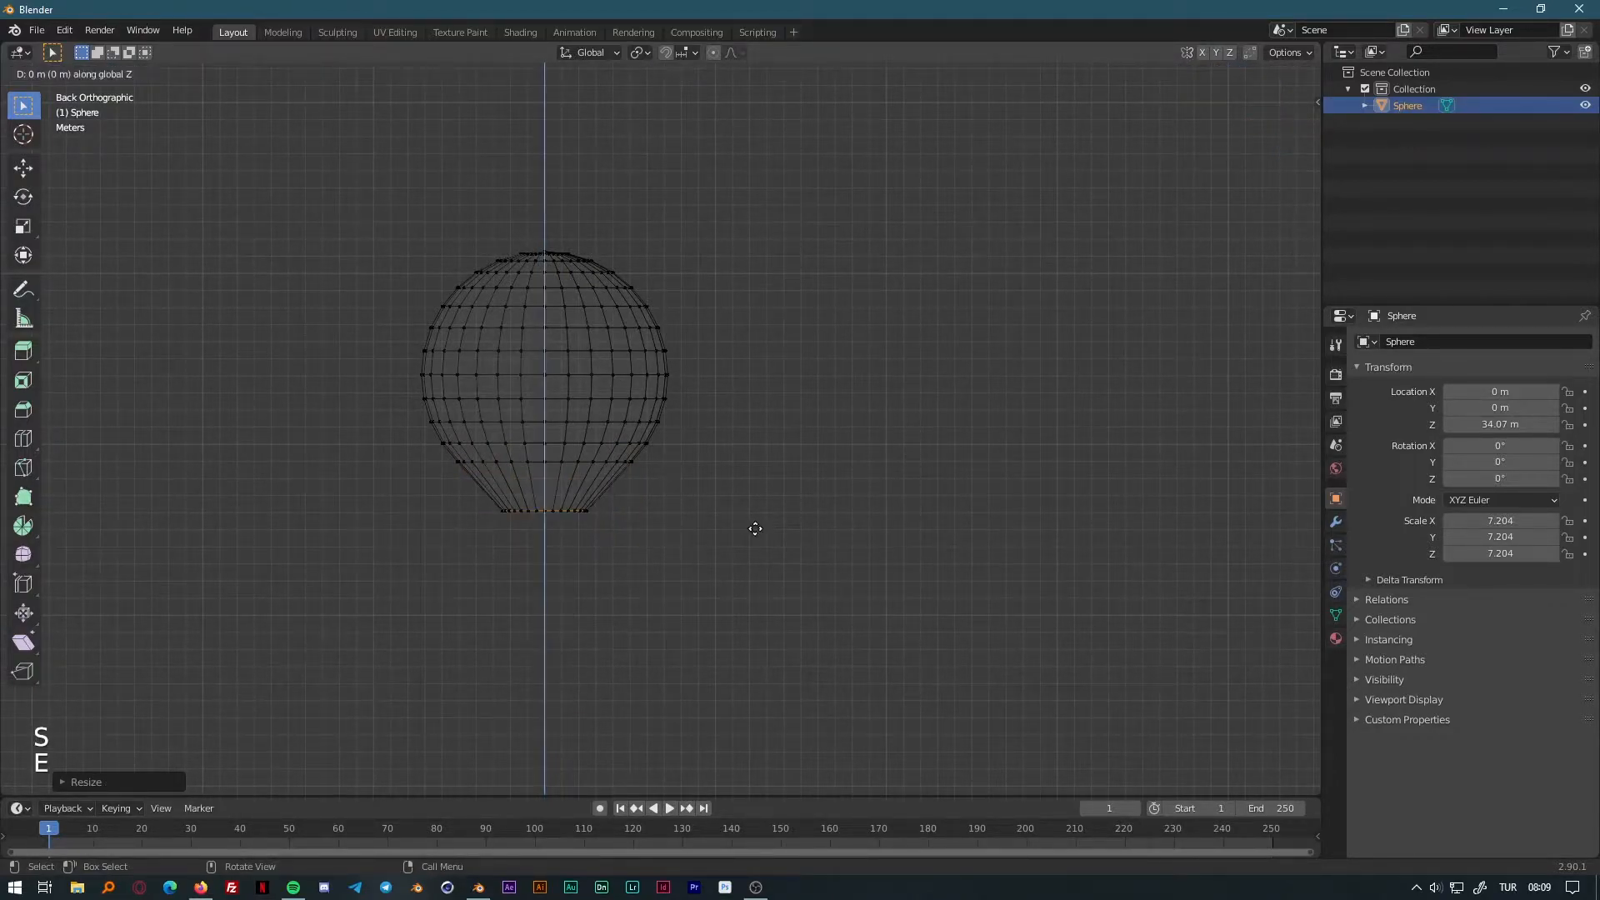
left_click(750, 551)
key("s")
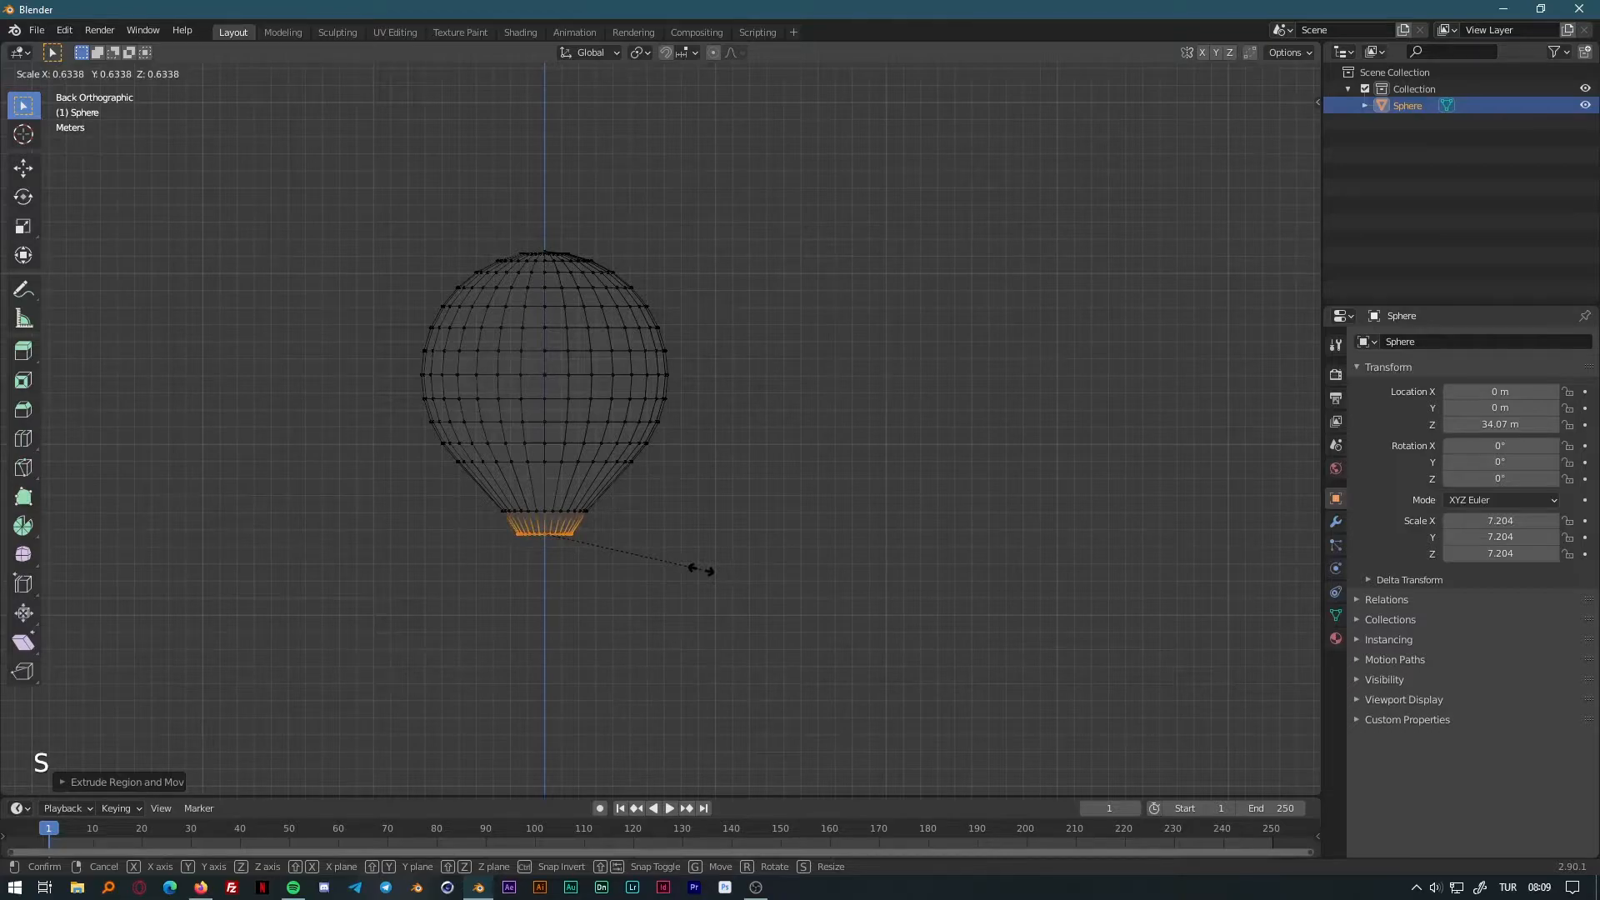
left_click(700, 569)
left_click(716, 544)
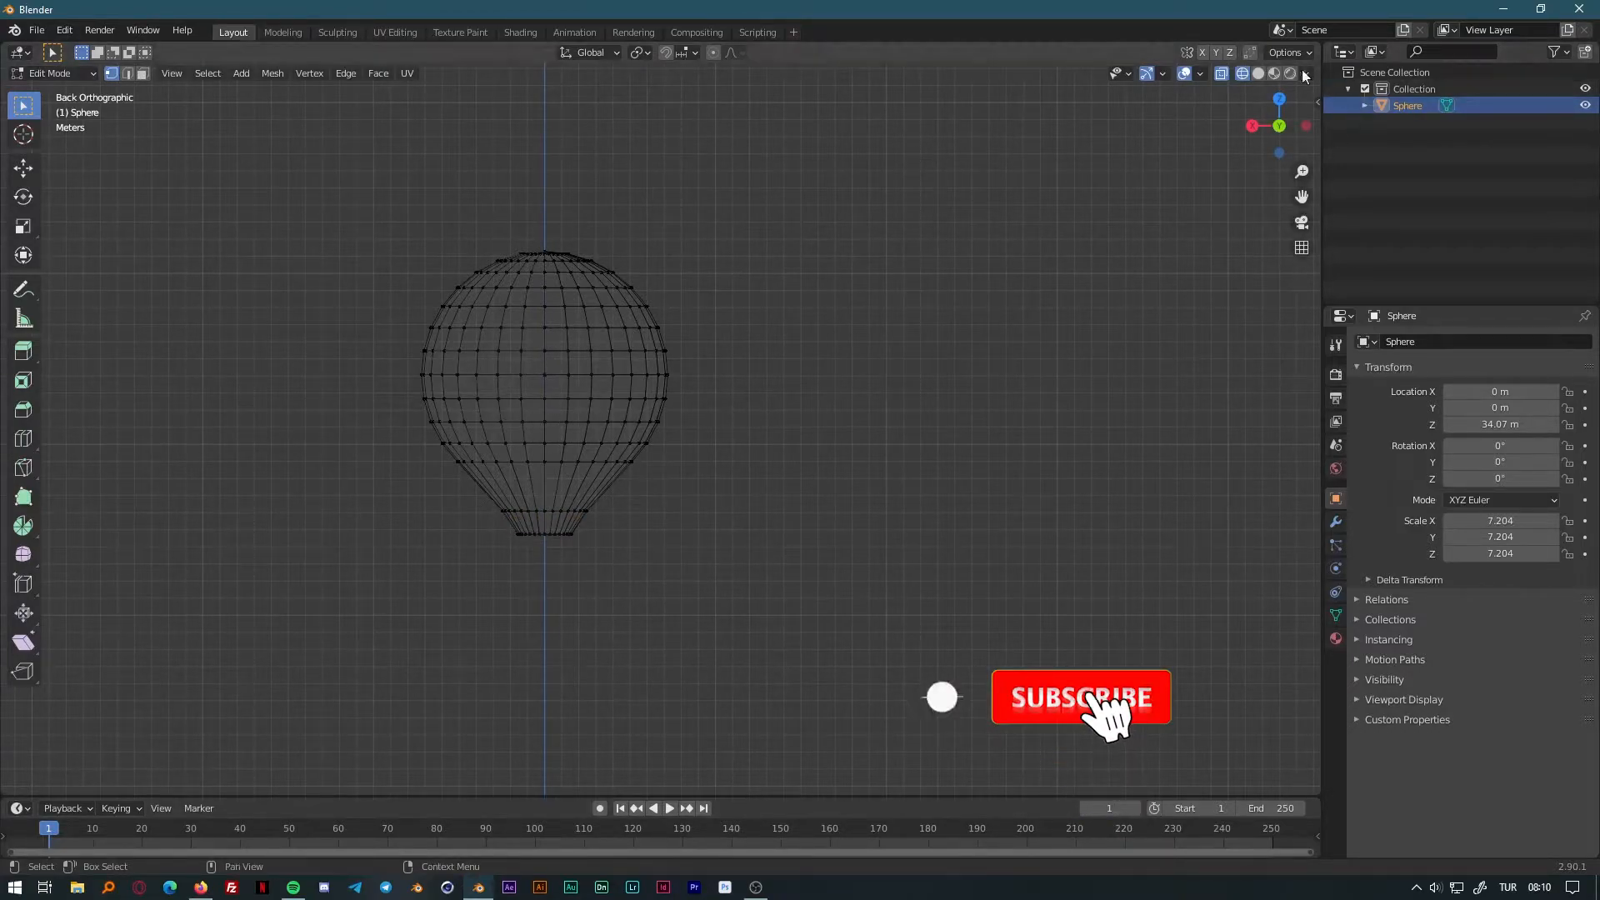
Return to Object Mode and stretch the balloon along Z to a scale of about 7.85.
left_click(23, 225)
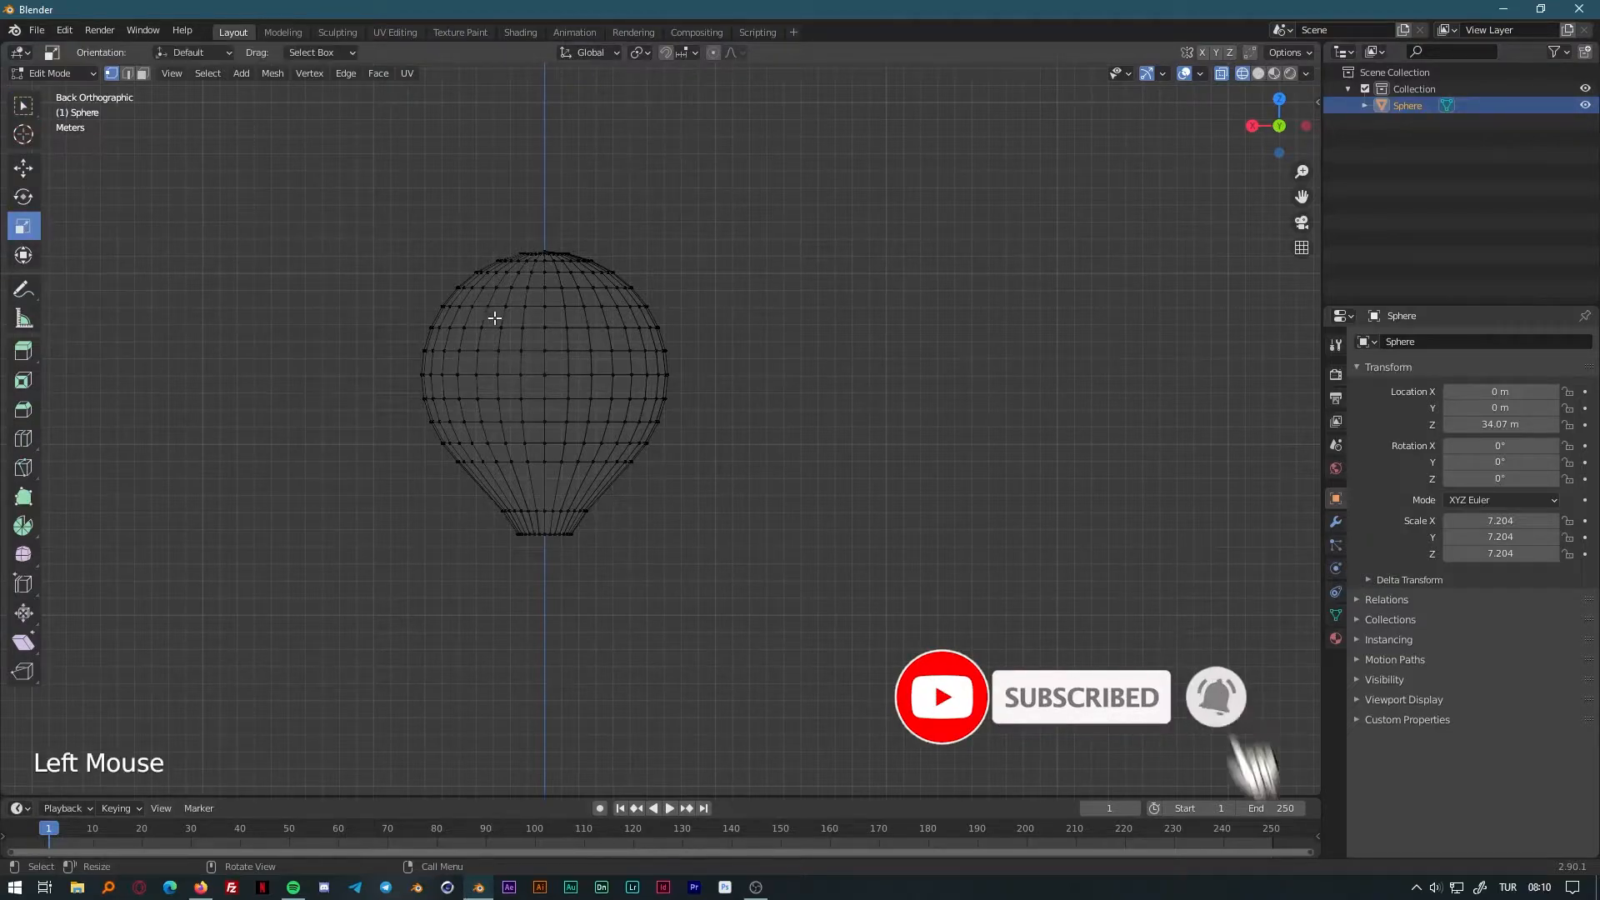
key("Tab")
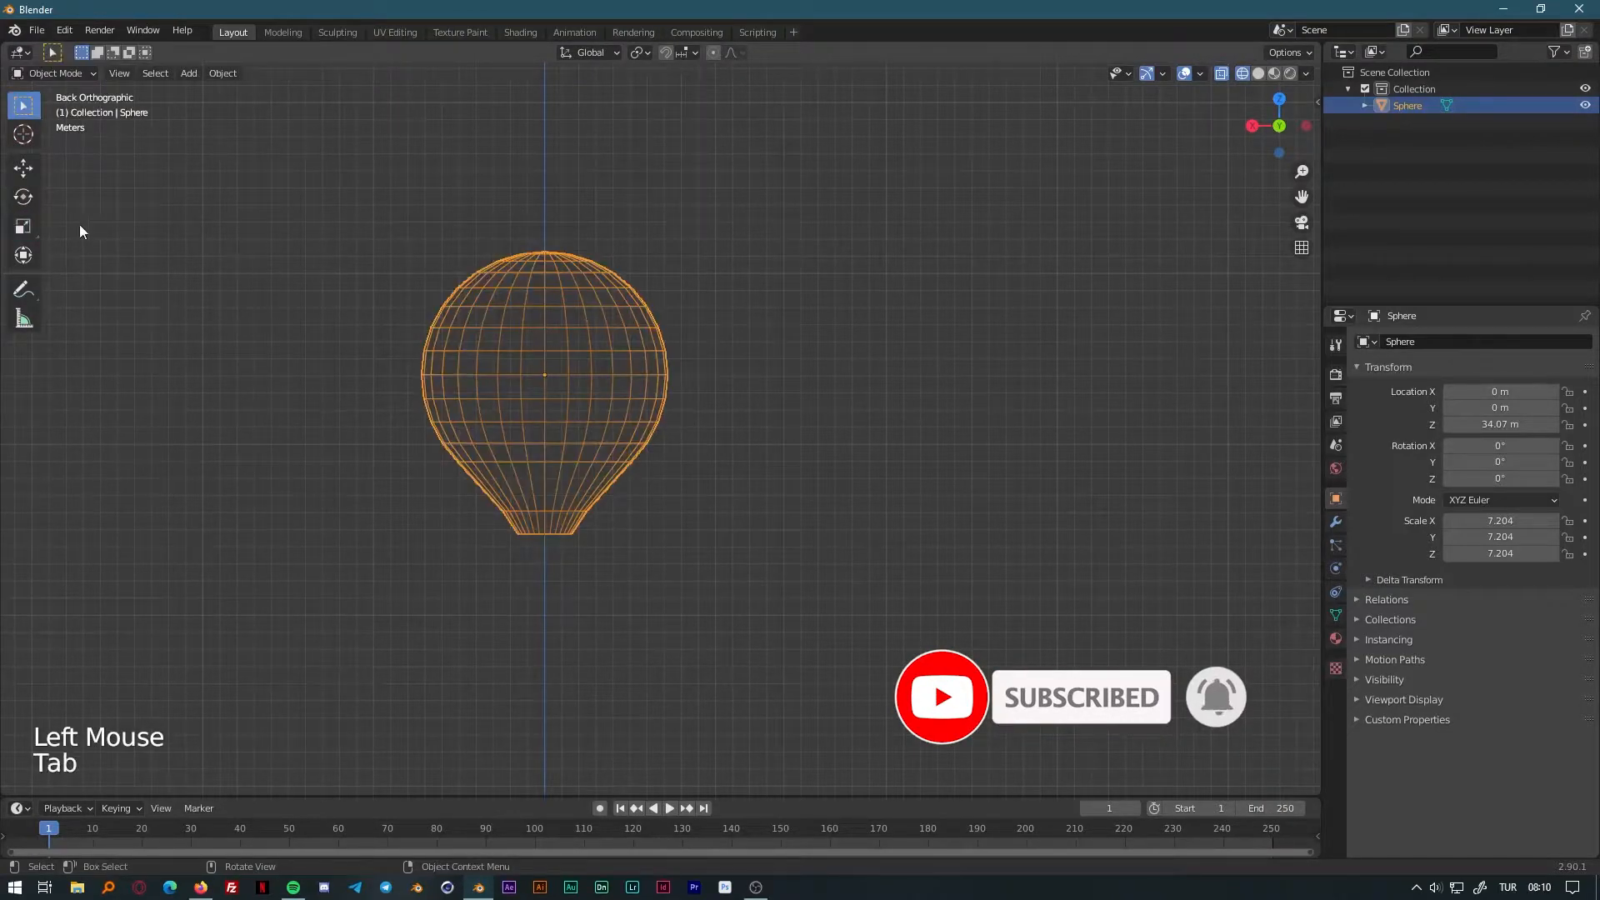
left_click(23, 226)
left_click(548, 313)
left_click_drag(546, 312, 554, 377)
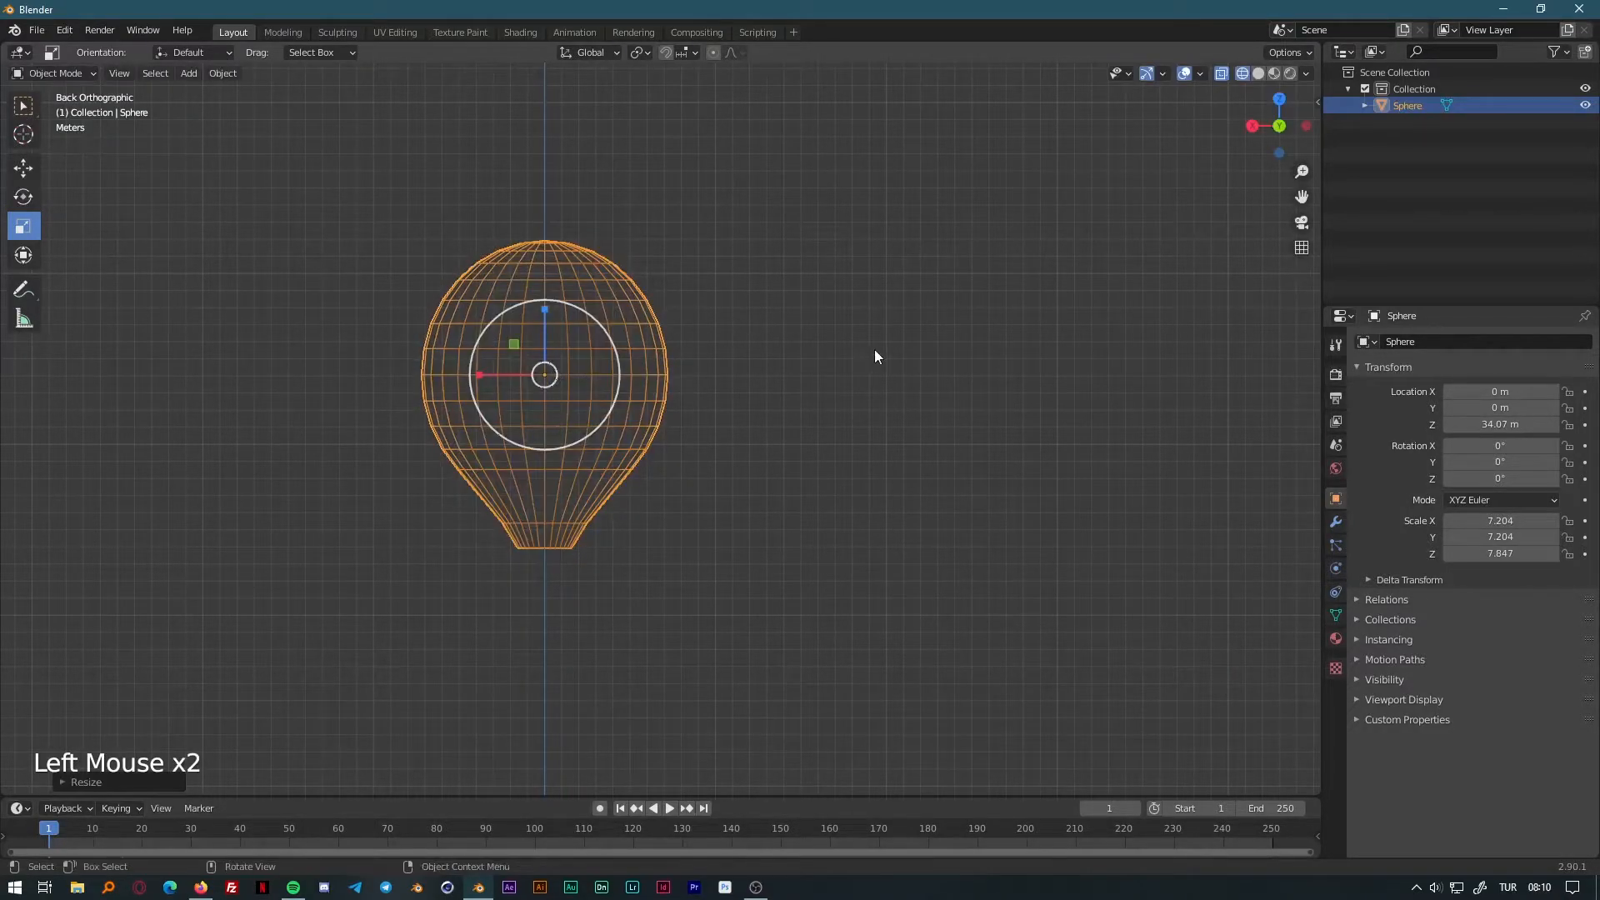
key("Tab")
key("Tab")
middle_click_drag(681, 627, 707, 443, "shift")
scroll(750, 488, "up", 4)
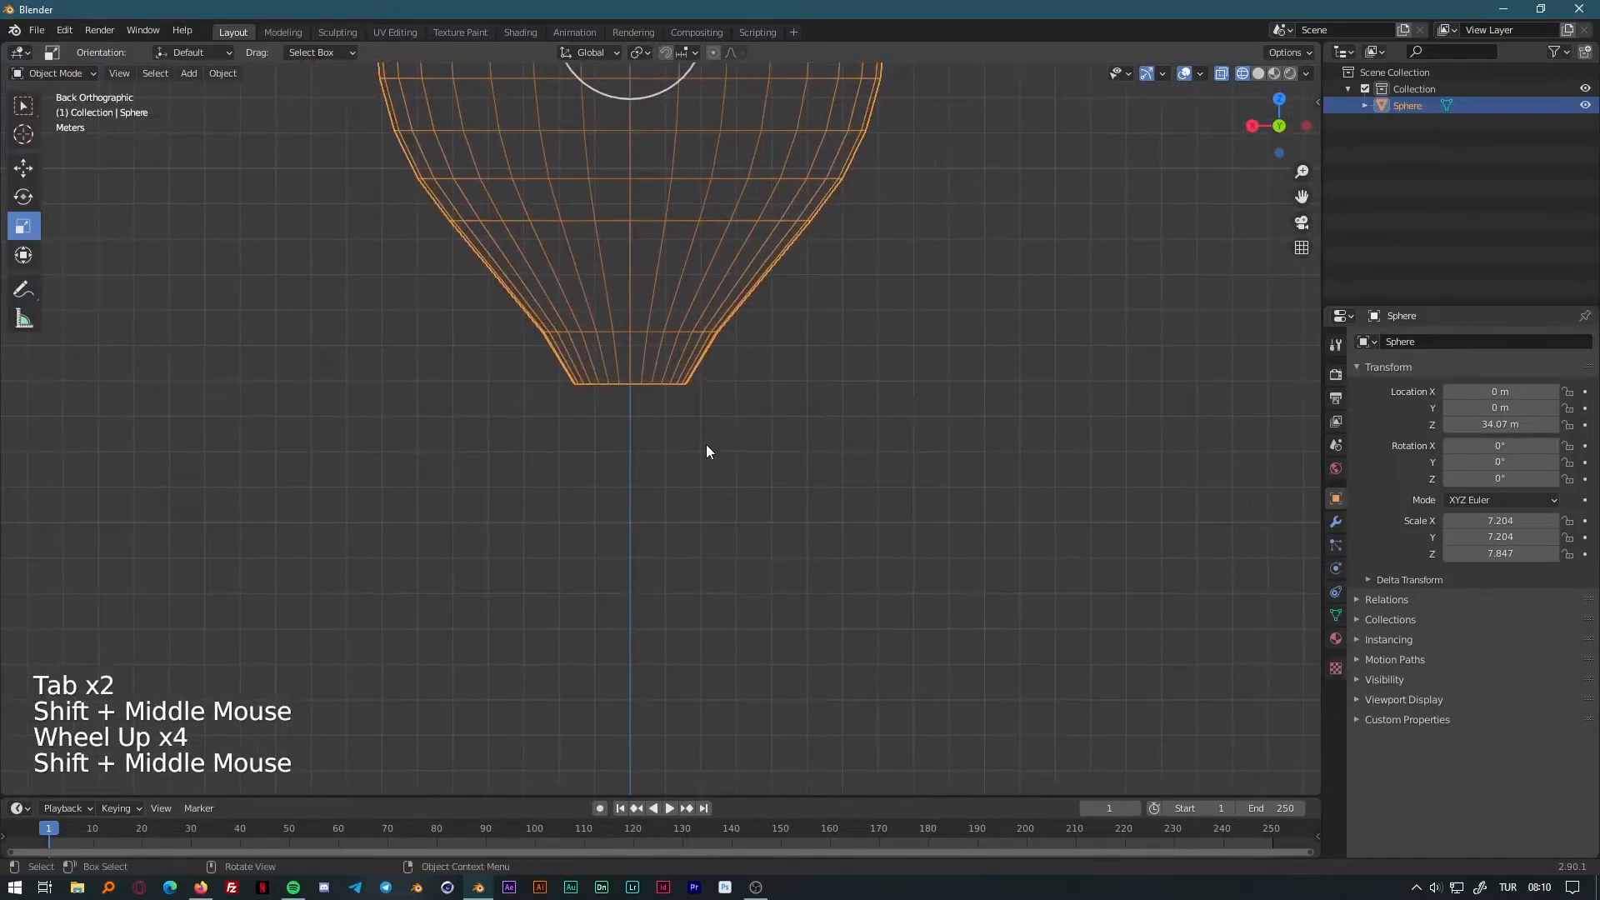
key("Tab")
key("Tab")
Add a cube and move it up along Z to a height of about 19 m, below the balloon's neck.
left_click(187, 73)
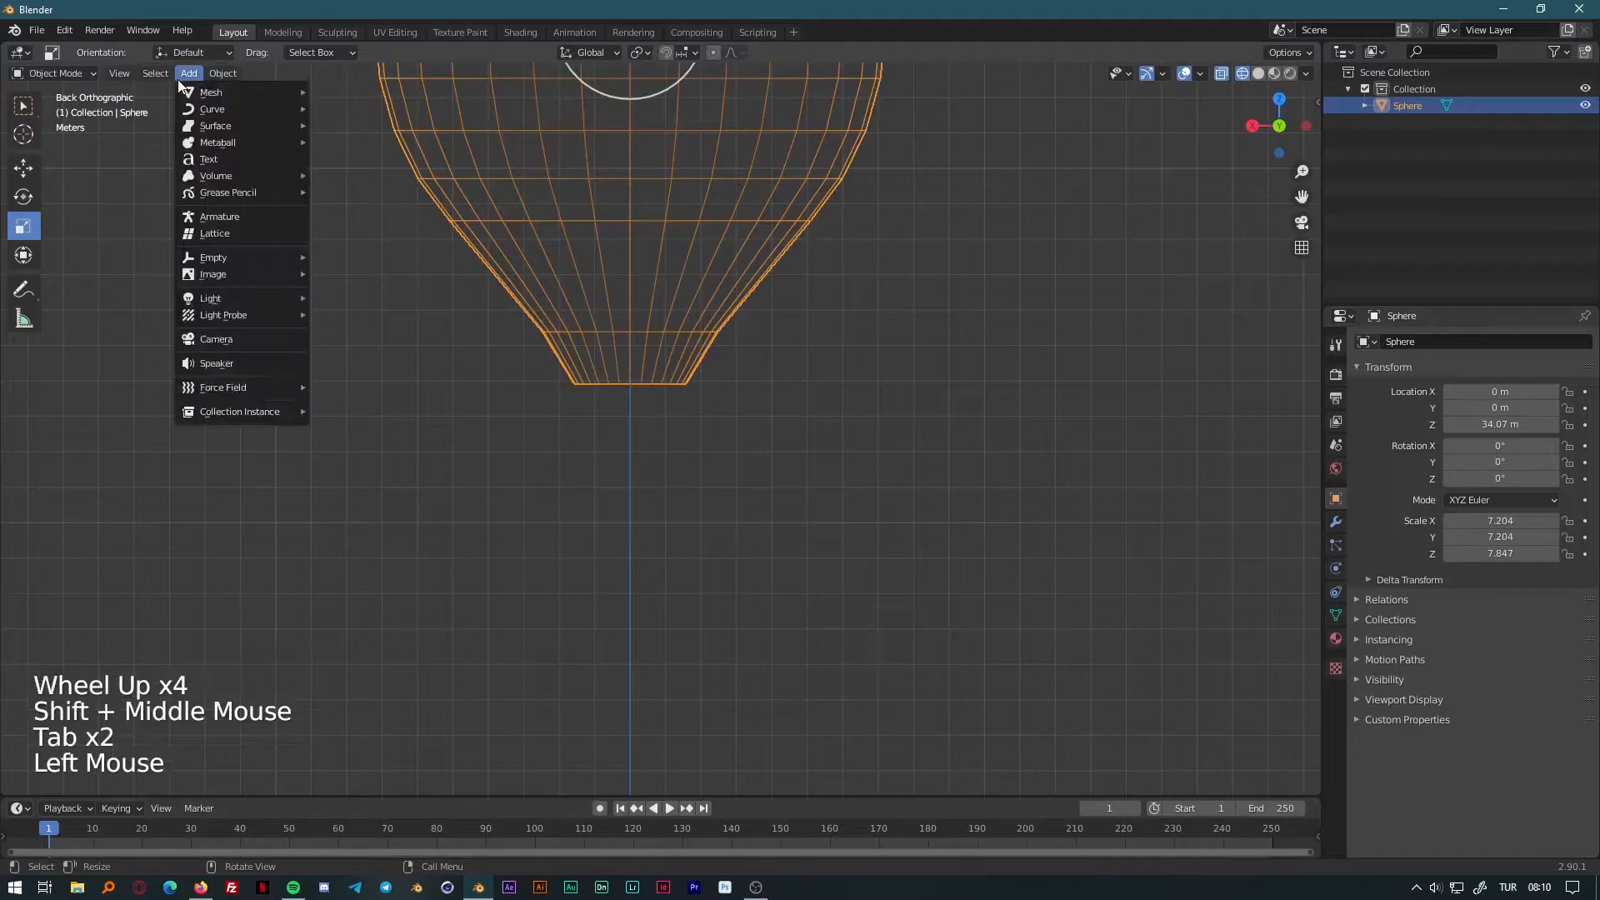
mouse_move(303, 97)
left_click(353, 108)
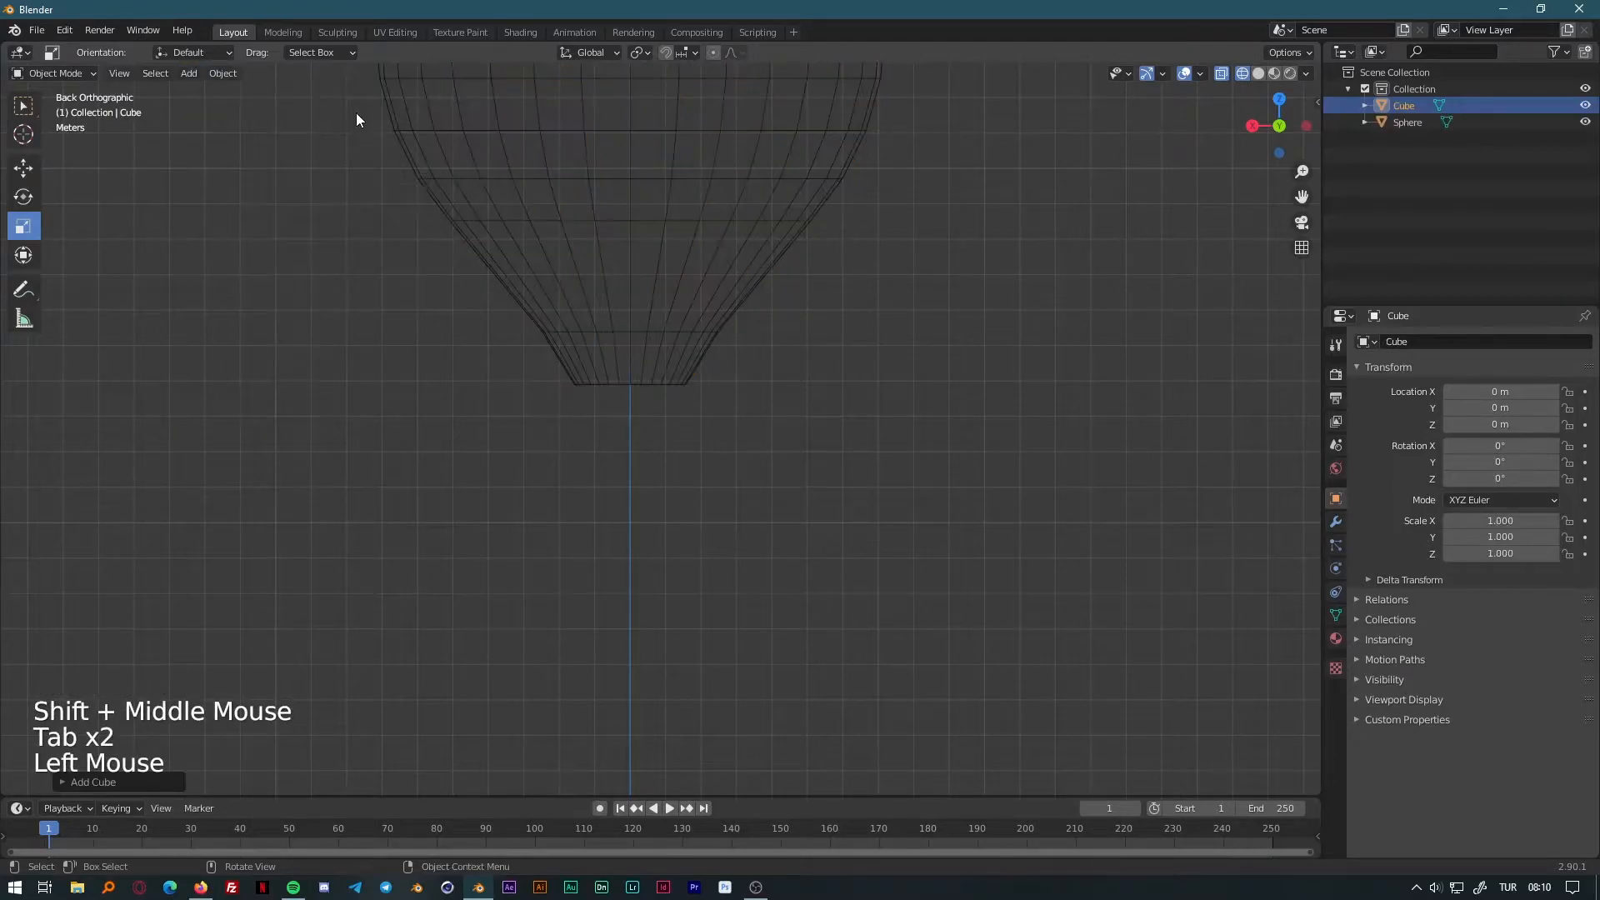
scroll(774, 323, "down", 4)
middle_click_drag(832, 501, 849, 392, "shift")
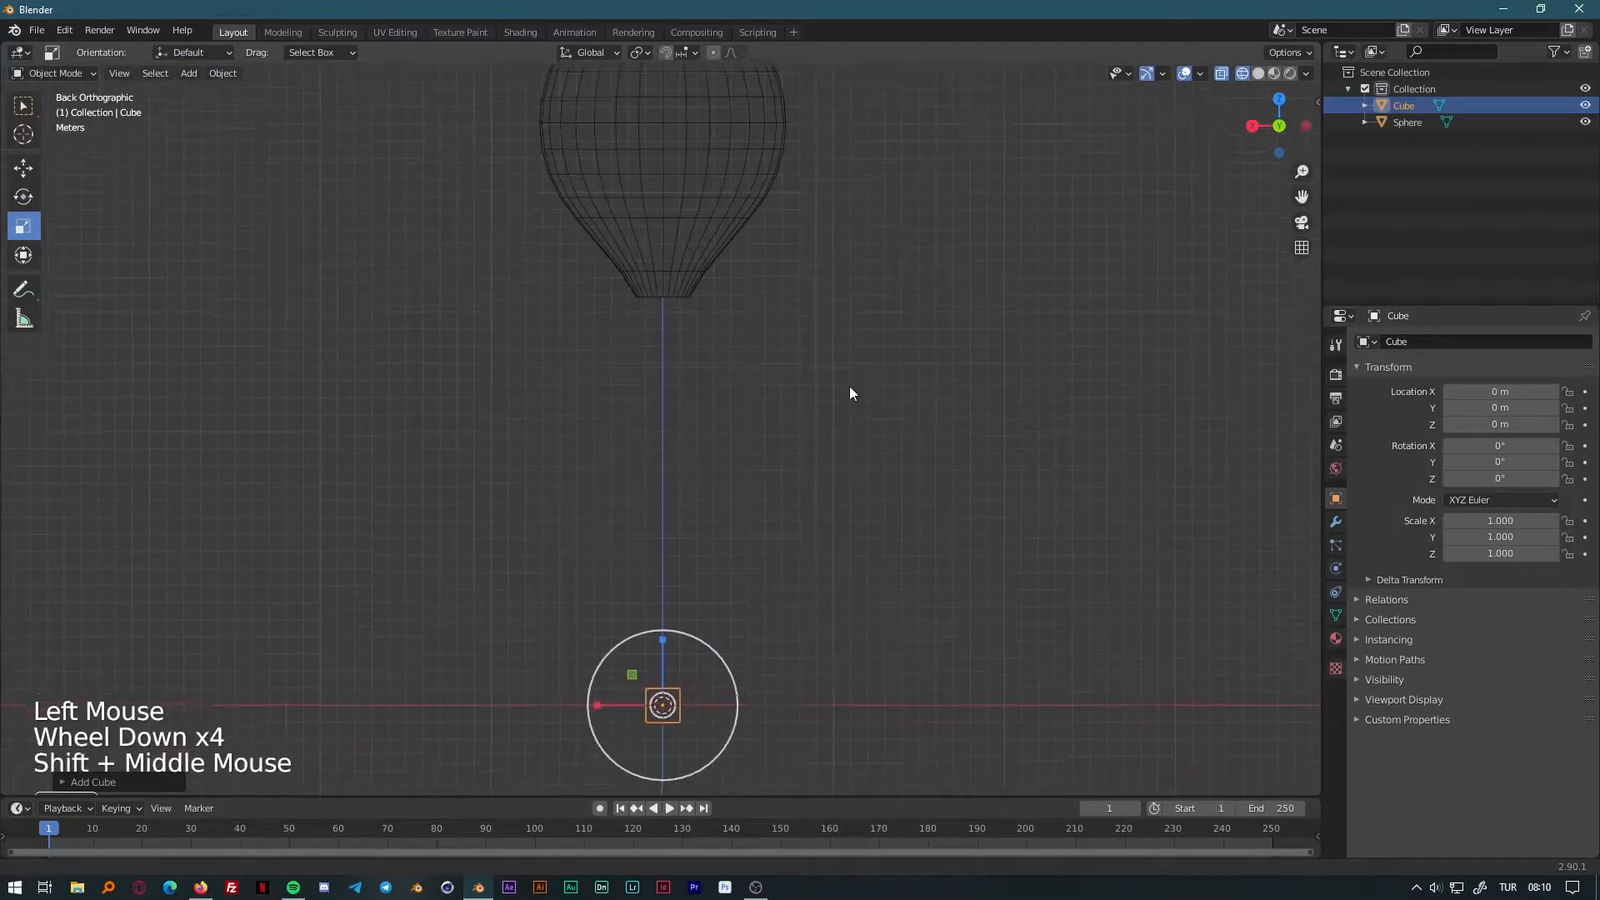
key("g")
key("z")
left_click(845, 199)
Switch to solid shading and add a Subdivision Surface modifier to the cube with 3 viewport levels.
scroll(833, 250, "up", 3)
middle_click_drag(833, 267, 708, 325)
left_click(1258, 74)
scroll(817, 349, "up", 3)
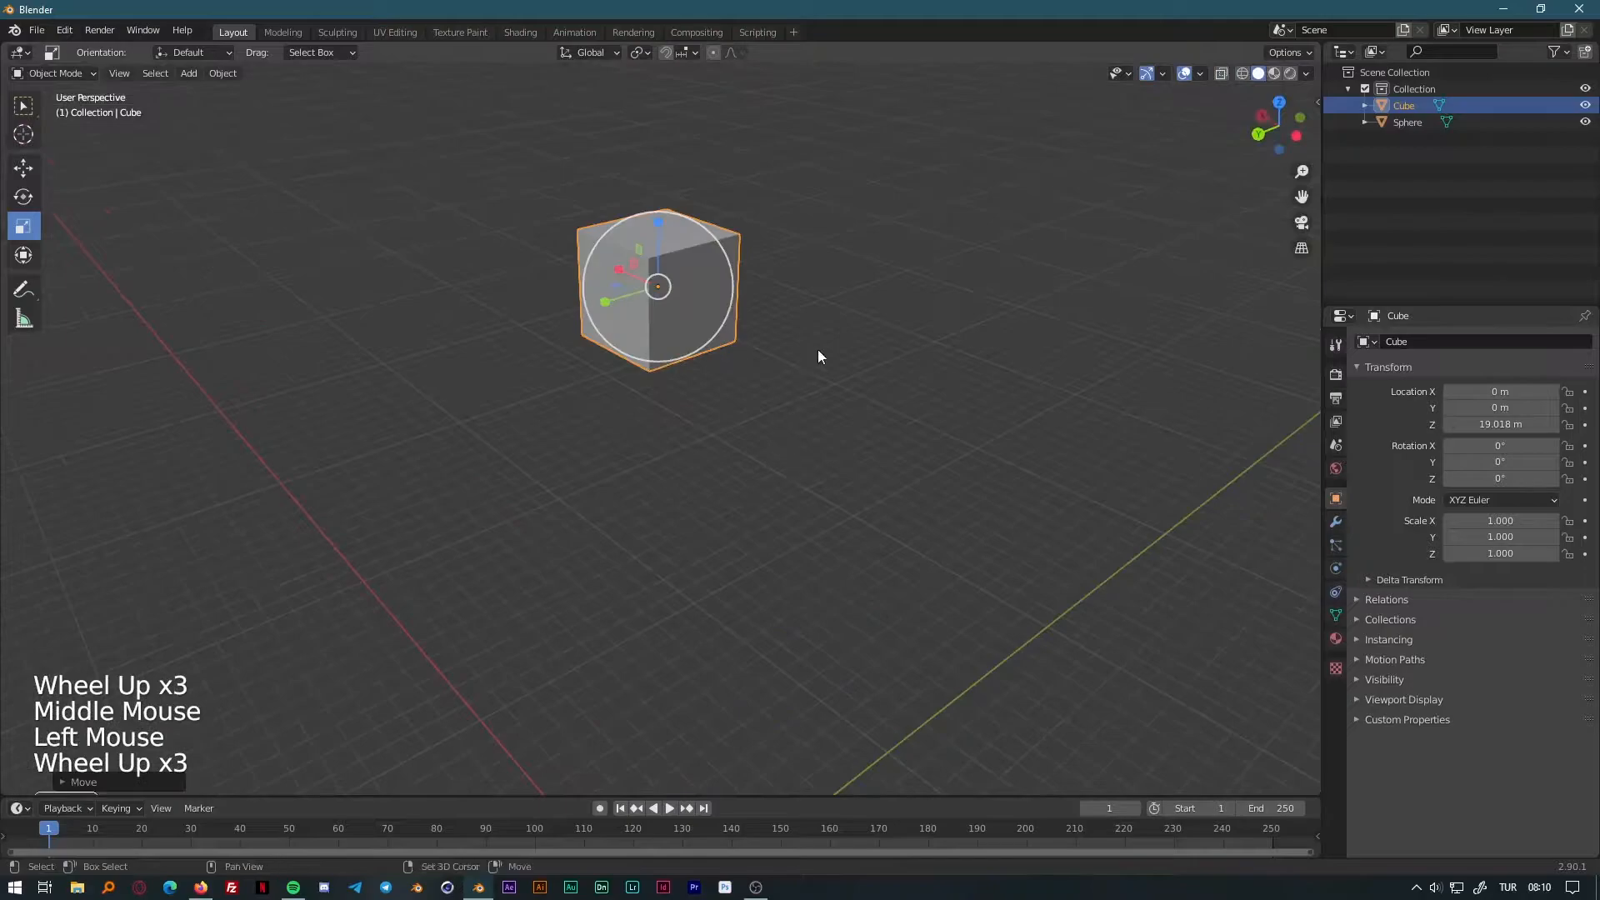
middle_click_drag(817, 350, 789, 462, "shift")
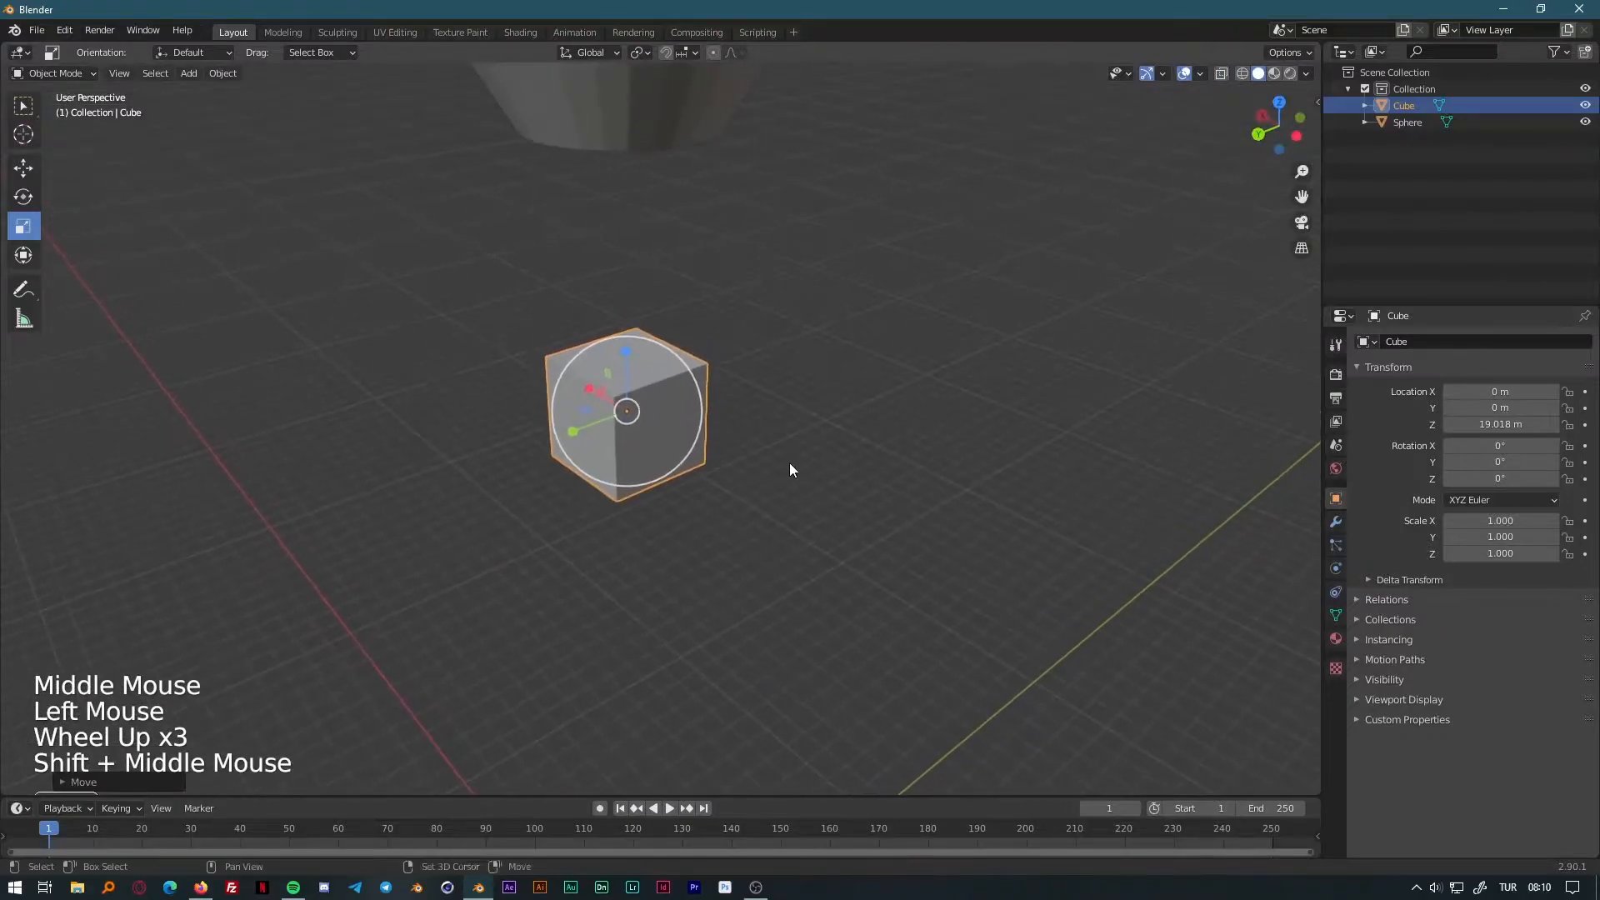
left_click(1336, 521)
left_click(1447, 343)
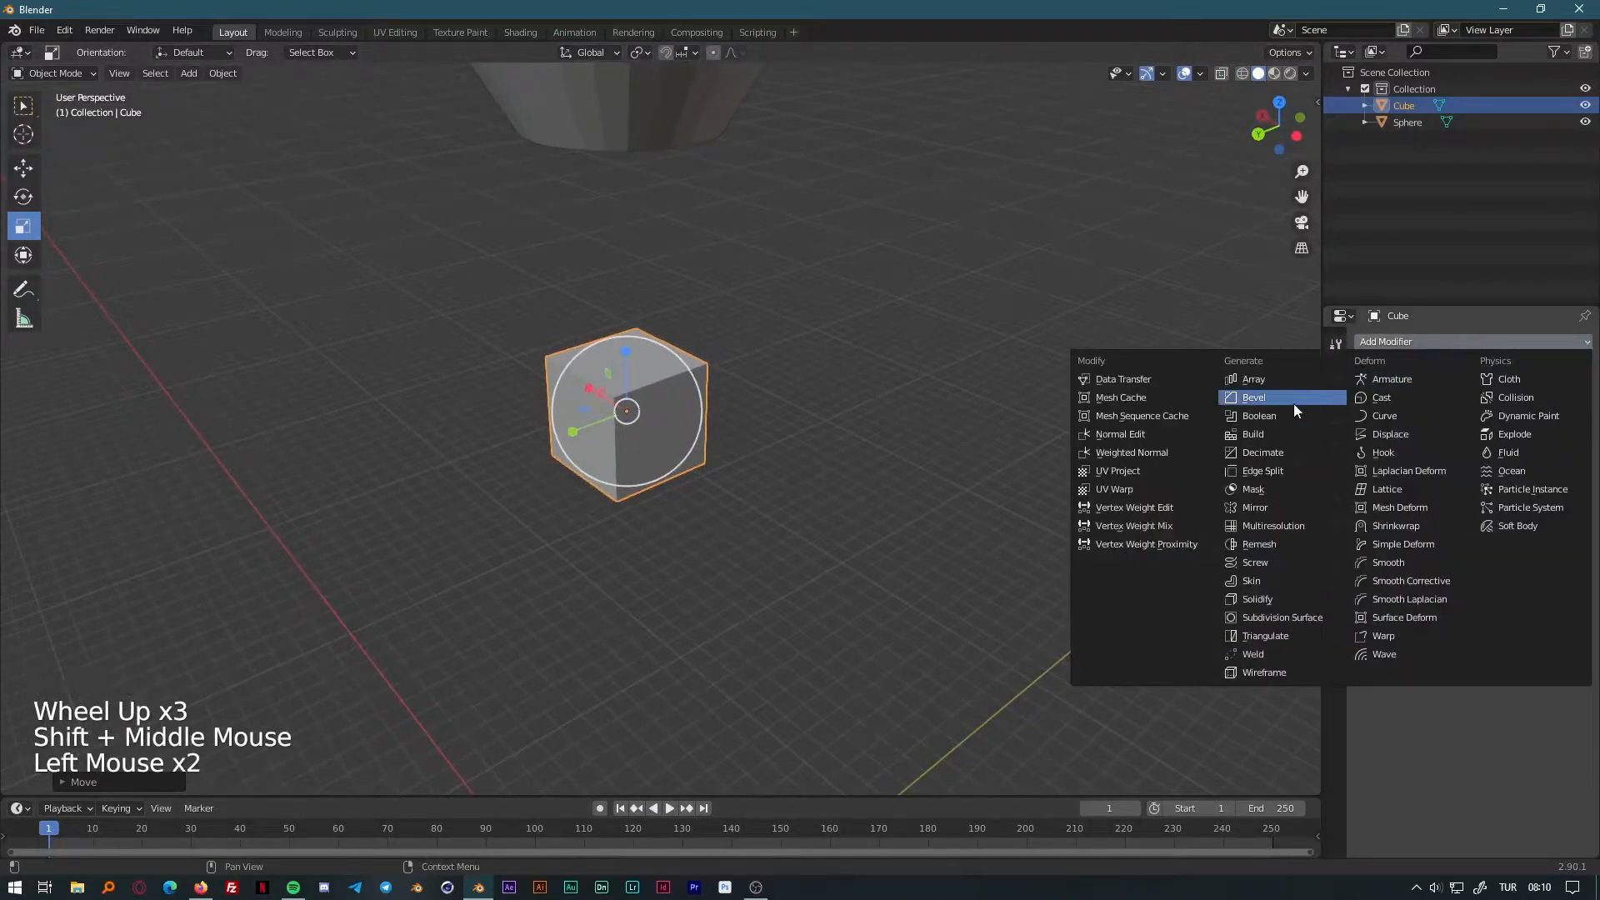
left_click(1282, 617)
left_click(1566, 415)
left_click(1567, 415)
Add loop cuts close to the cube's top and bottom edges so it takes a cylindrical basket shape.
key("Tab")
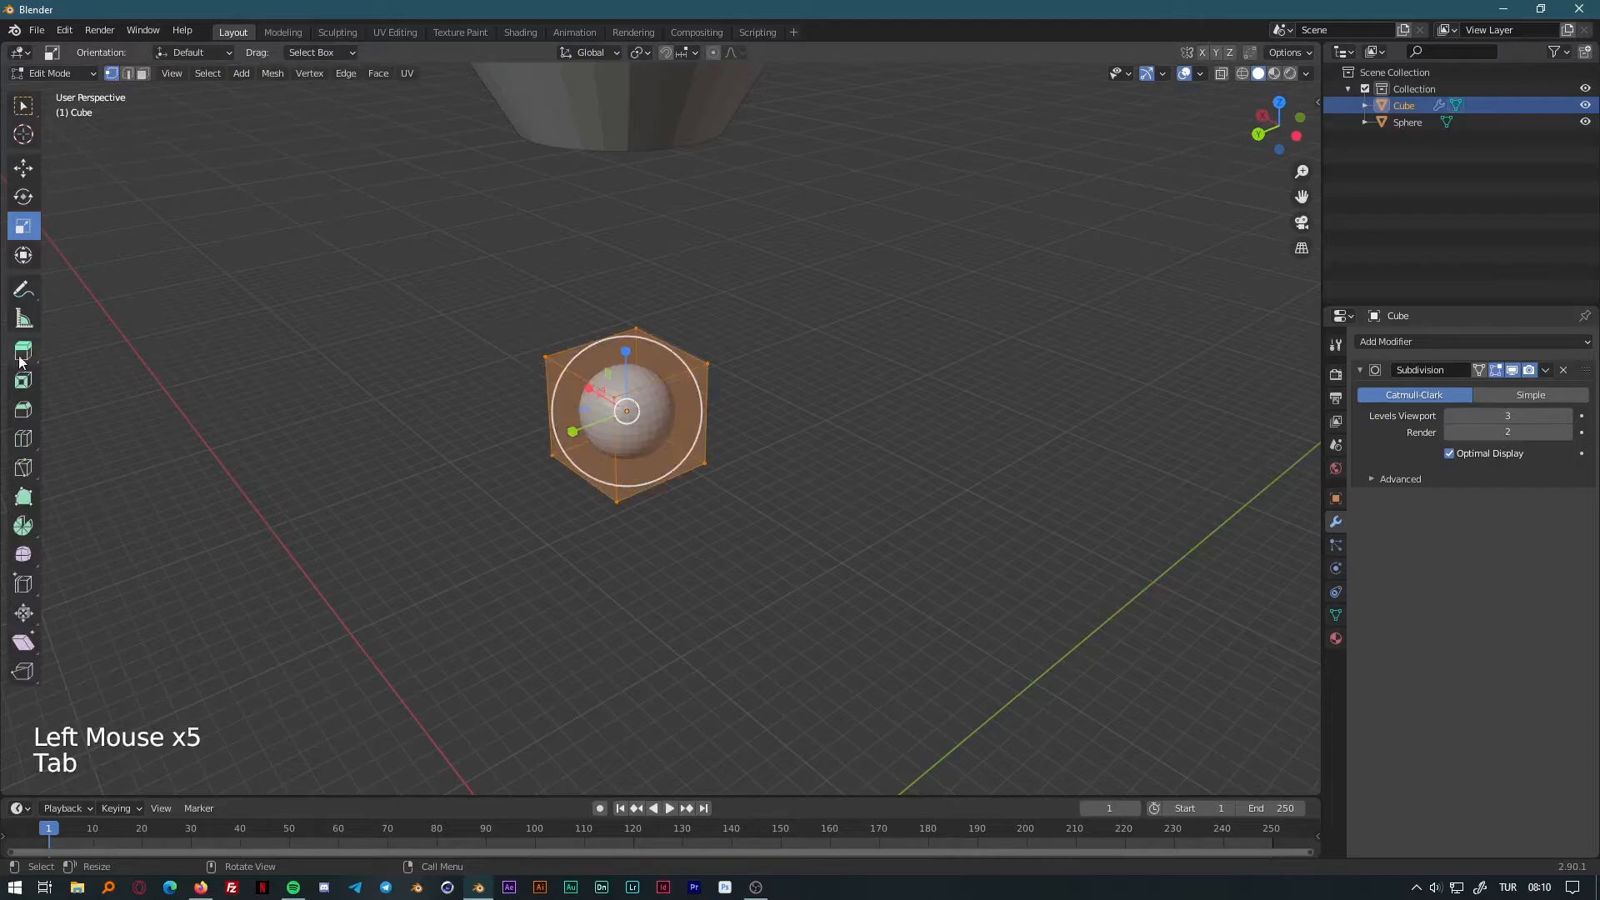
left_click(23, 438)
left_click(580, 425)
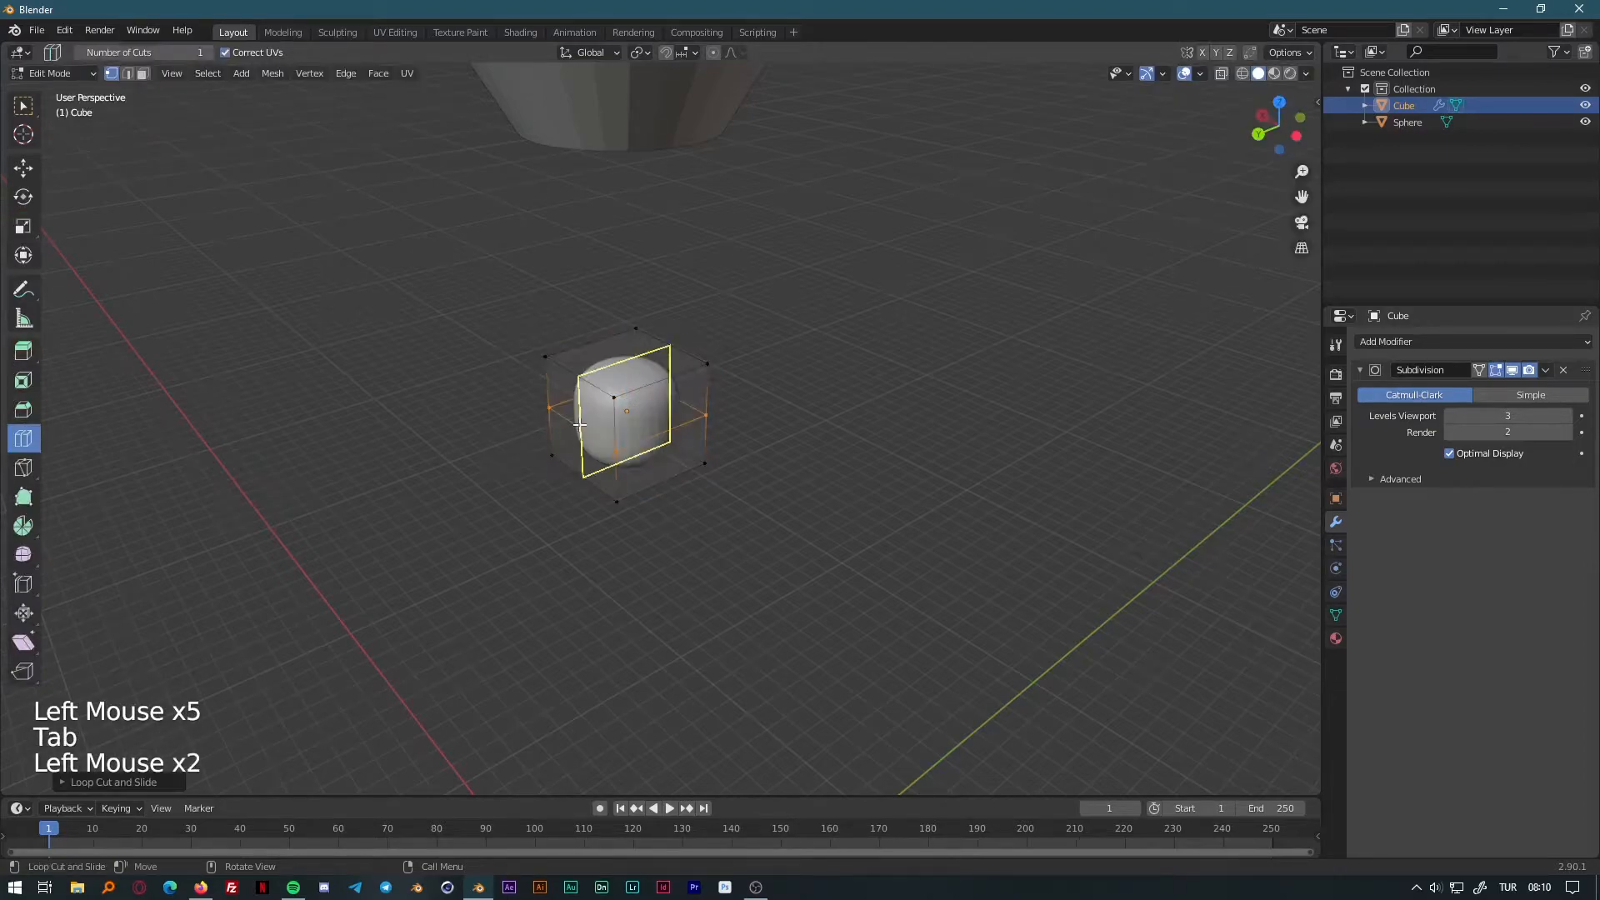
key("ctrl+z")
left_click_drag(618, 417, 632, 310)
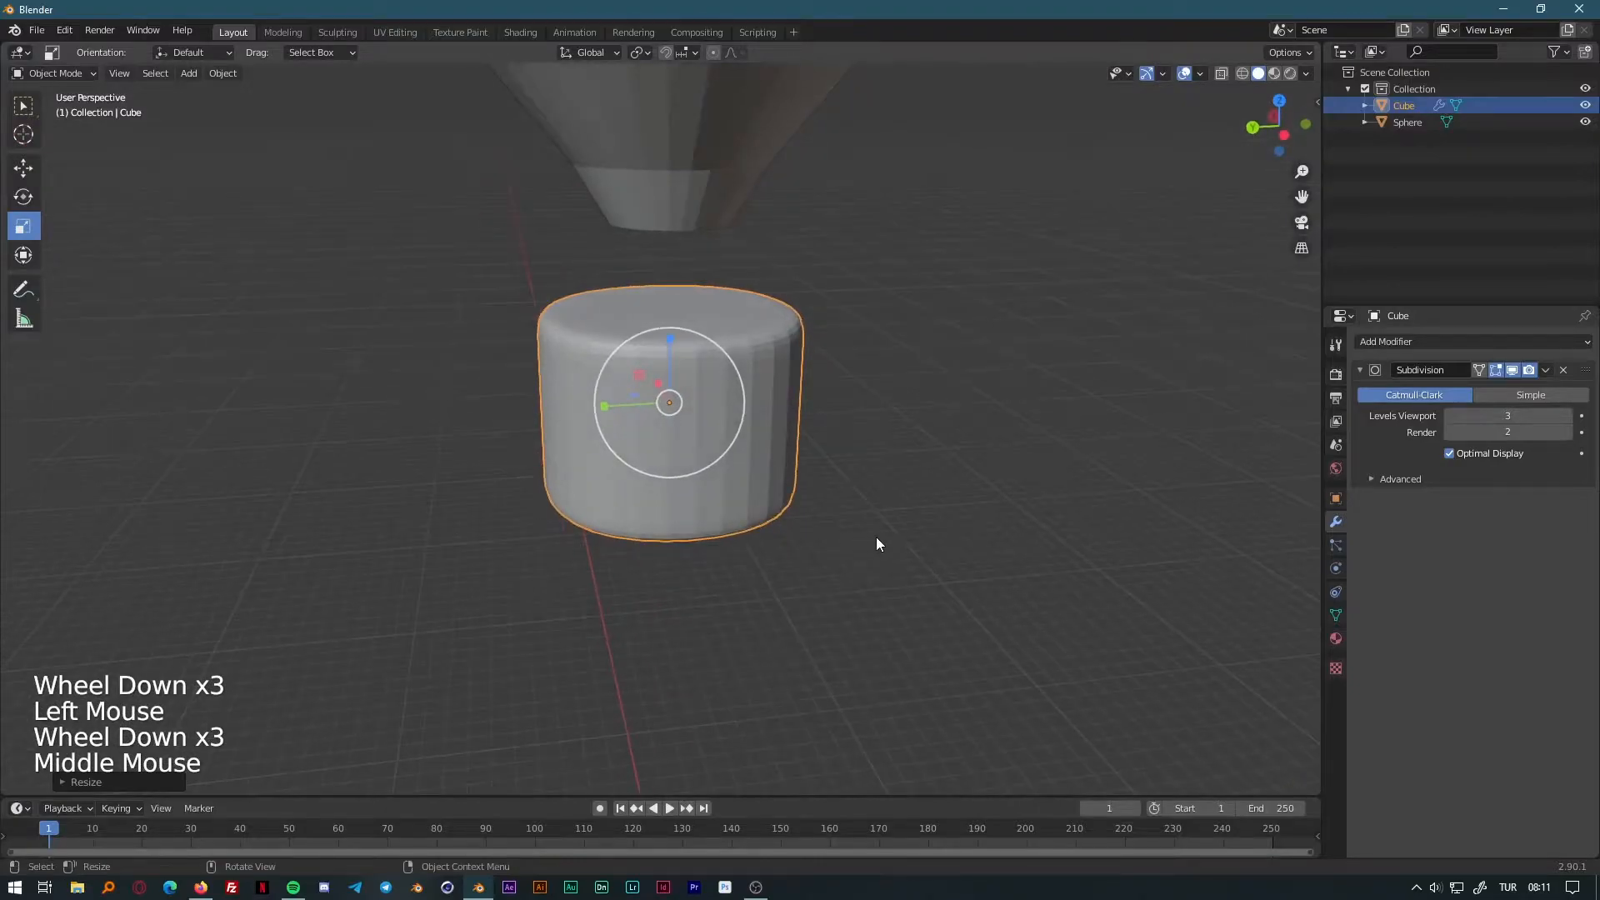
Scale the cylindrical basket down uniformly to better suit the balloon's neck.
key("s")
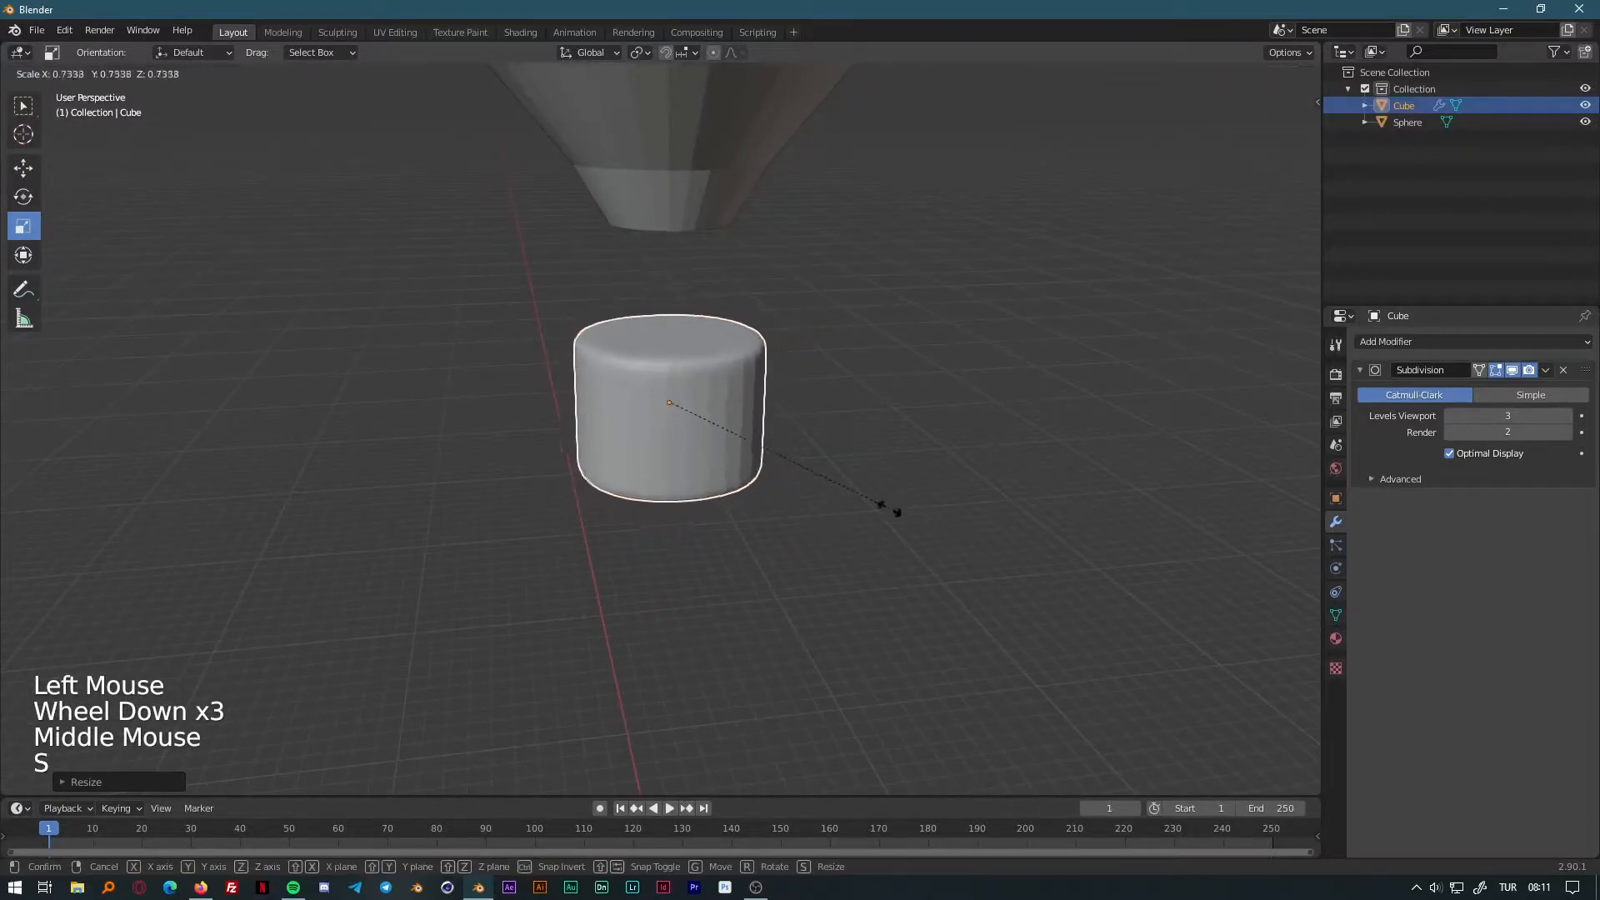
left_click(866, 505)
middle_click(846, 516)
Inset the basket's top face and extrude it about 3.4 m down into the basket to hollow it out.
key("Tab")
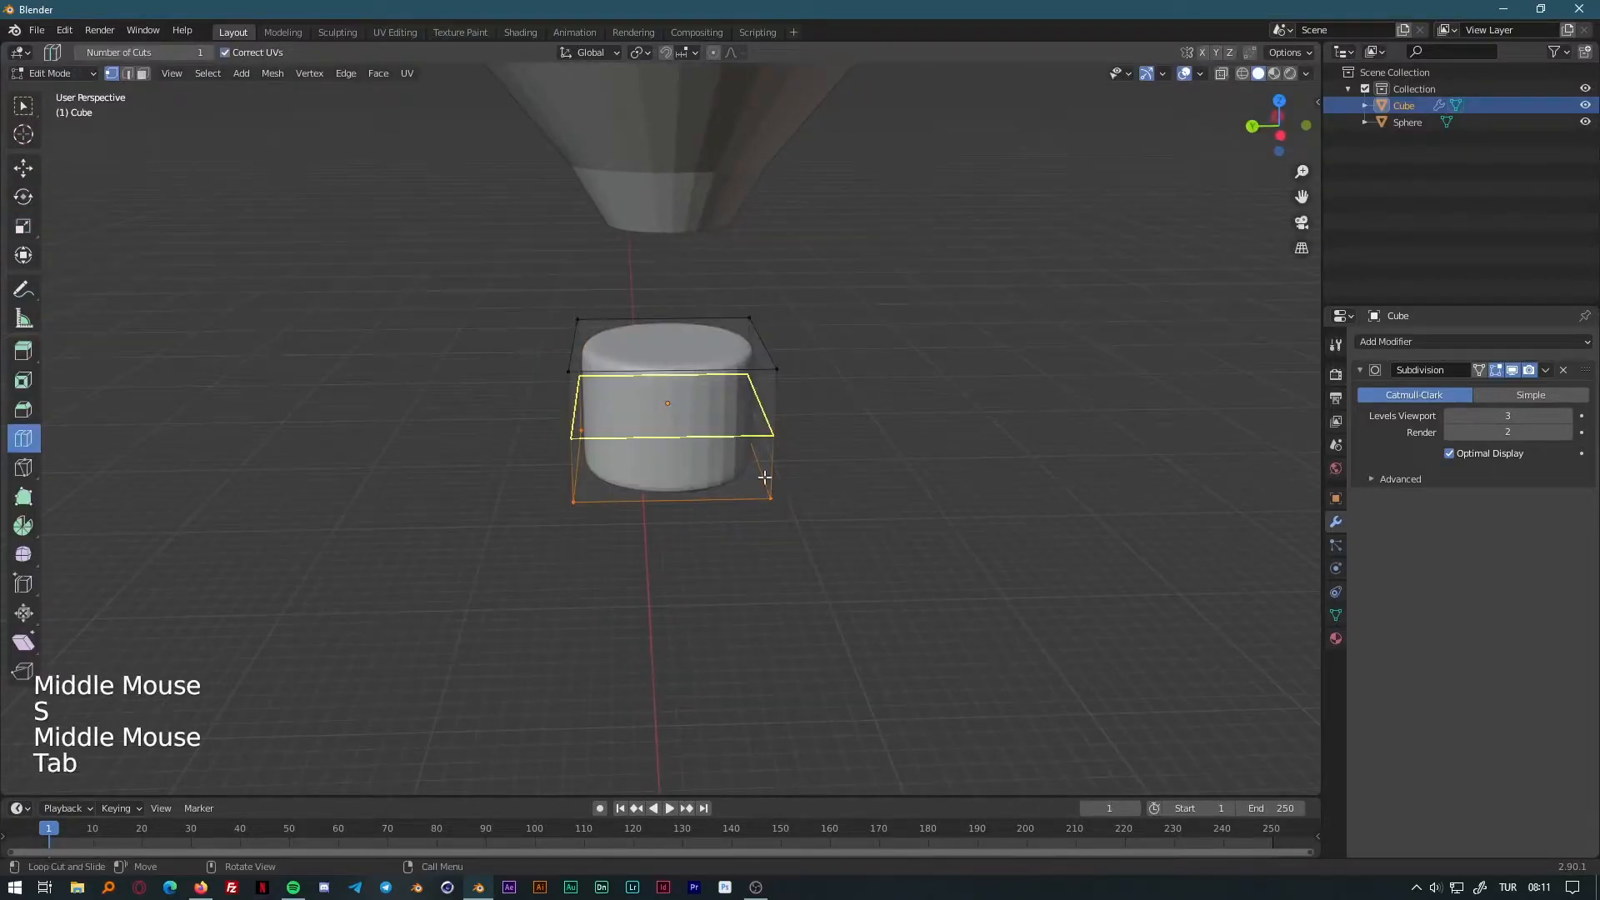
left_click(22, 104)
left_click(142, 73)
left_click(704, 350)
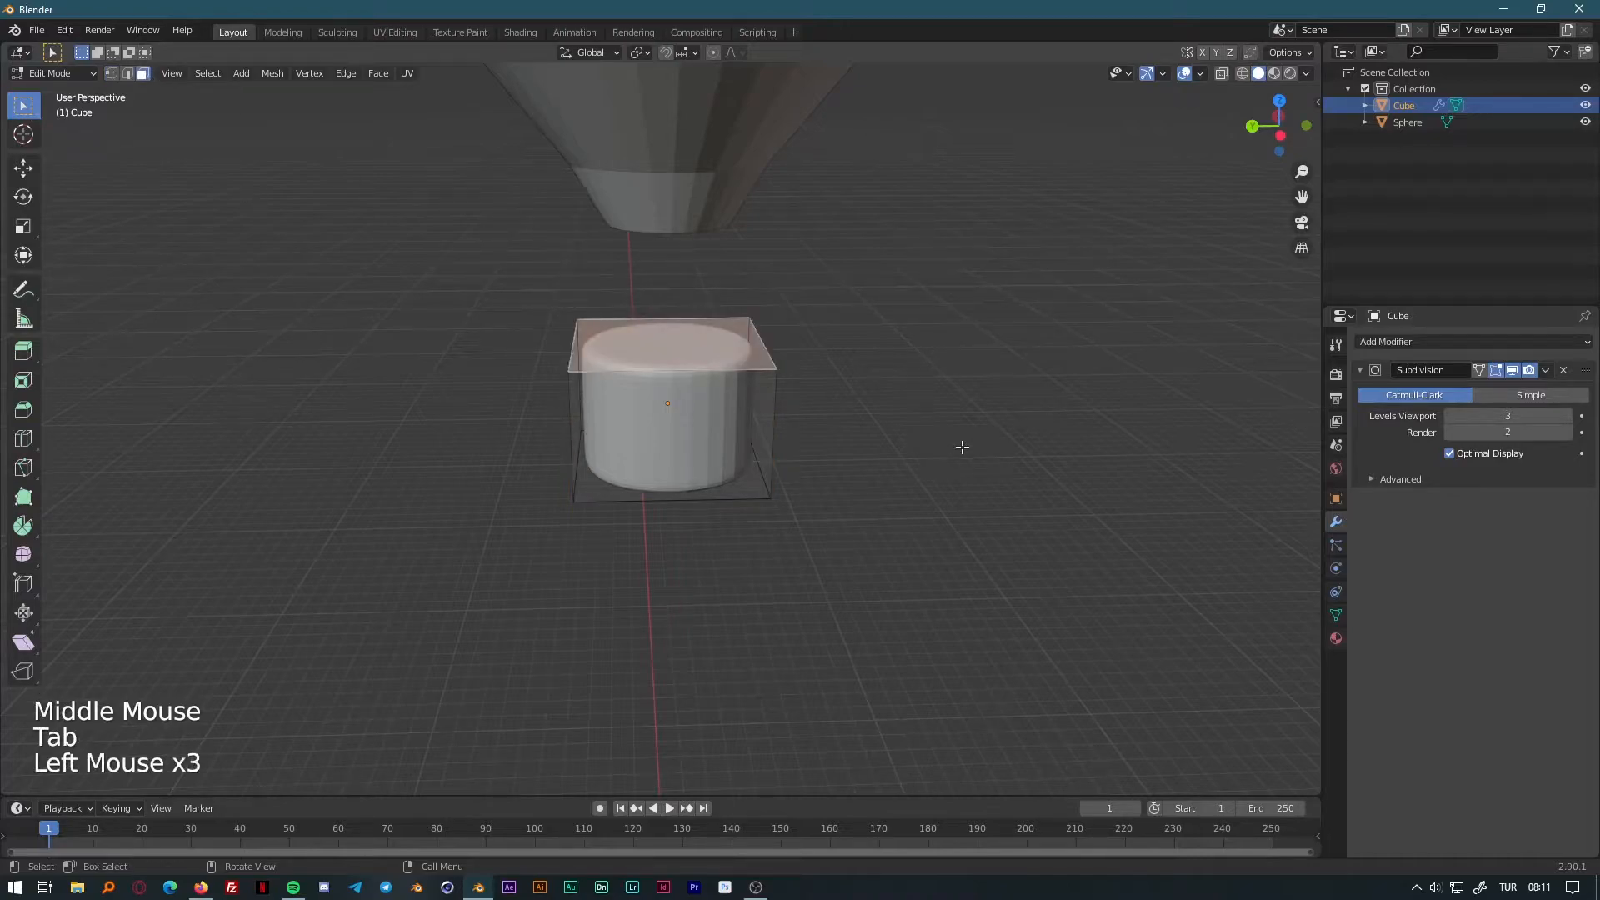
key("i")
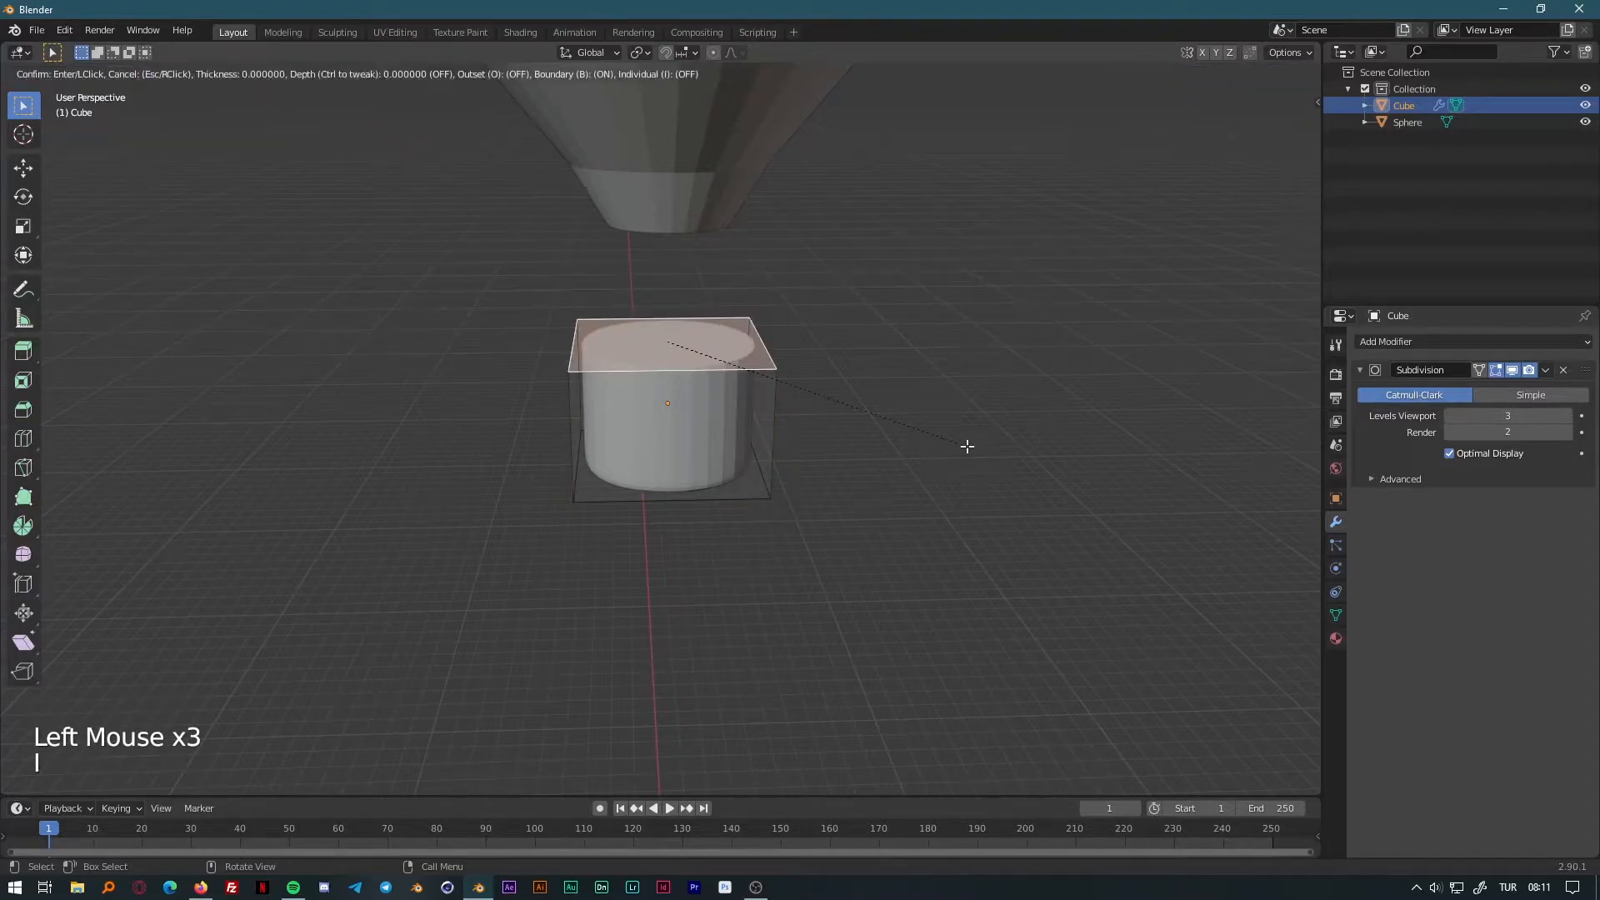
left_click(942, 431)
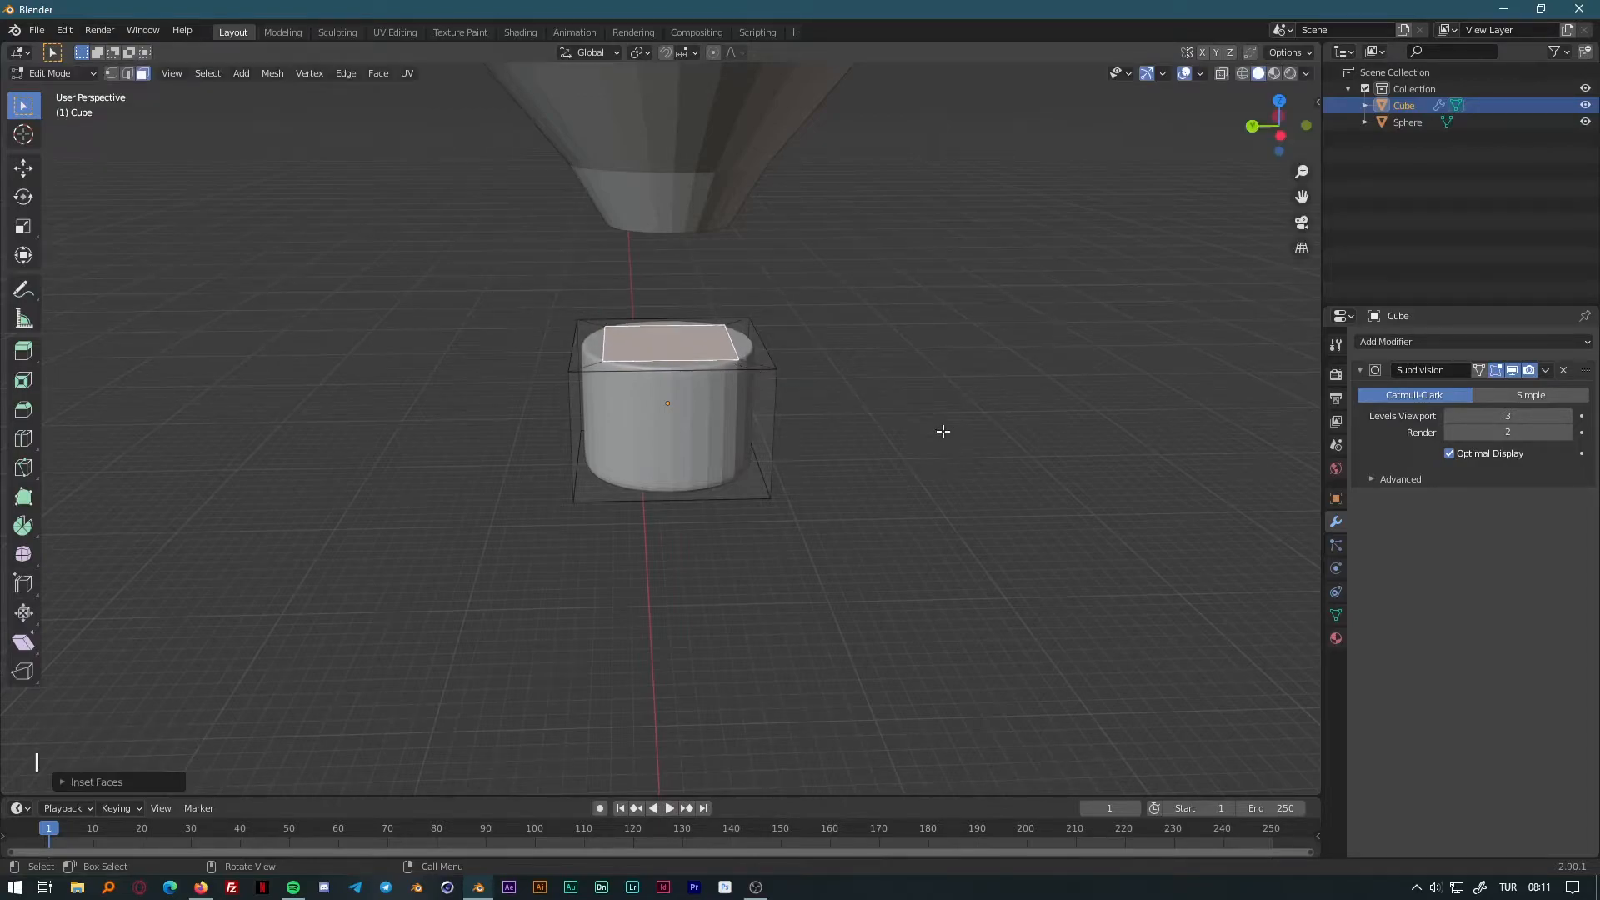
key("e")
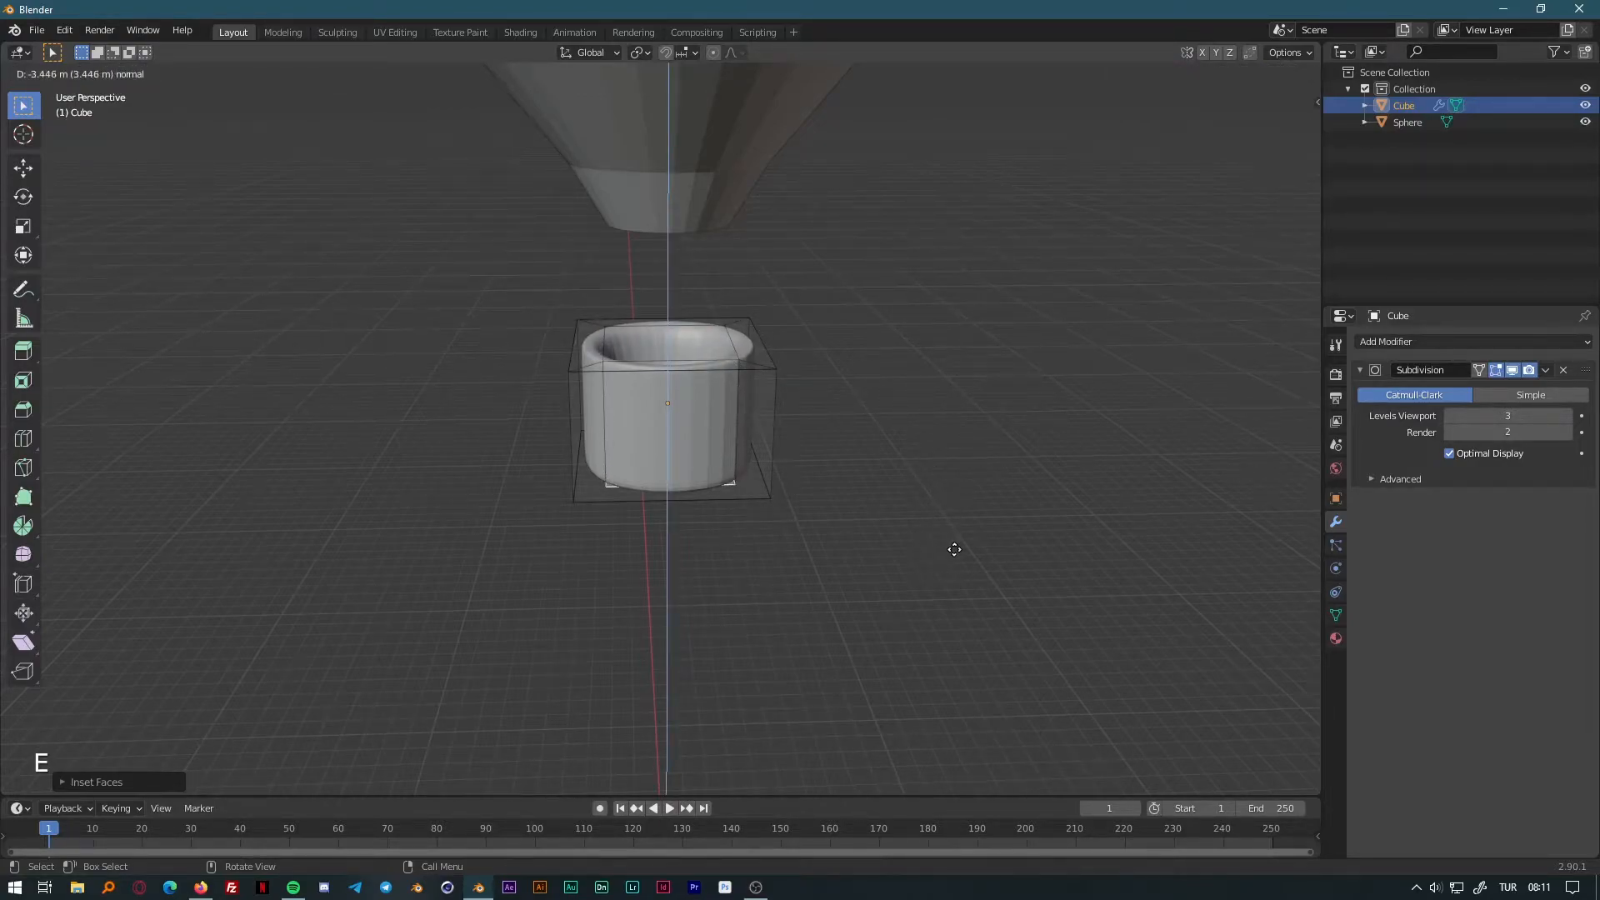
left_click(965, 542)
Adjust the hollow's floor face along Z and scale it up to widen the bottom of the basket's interior.
left_click(1280, 135)
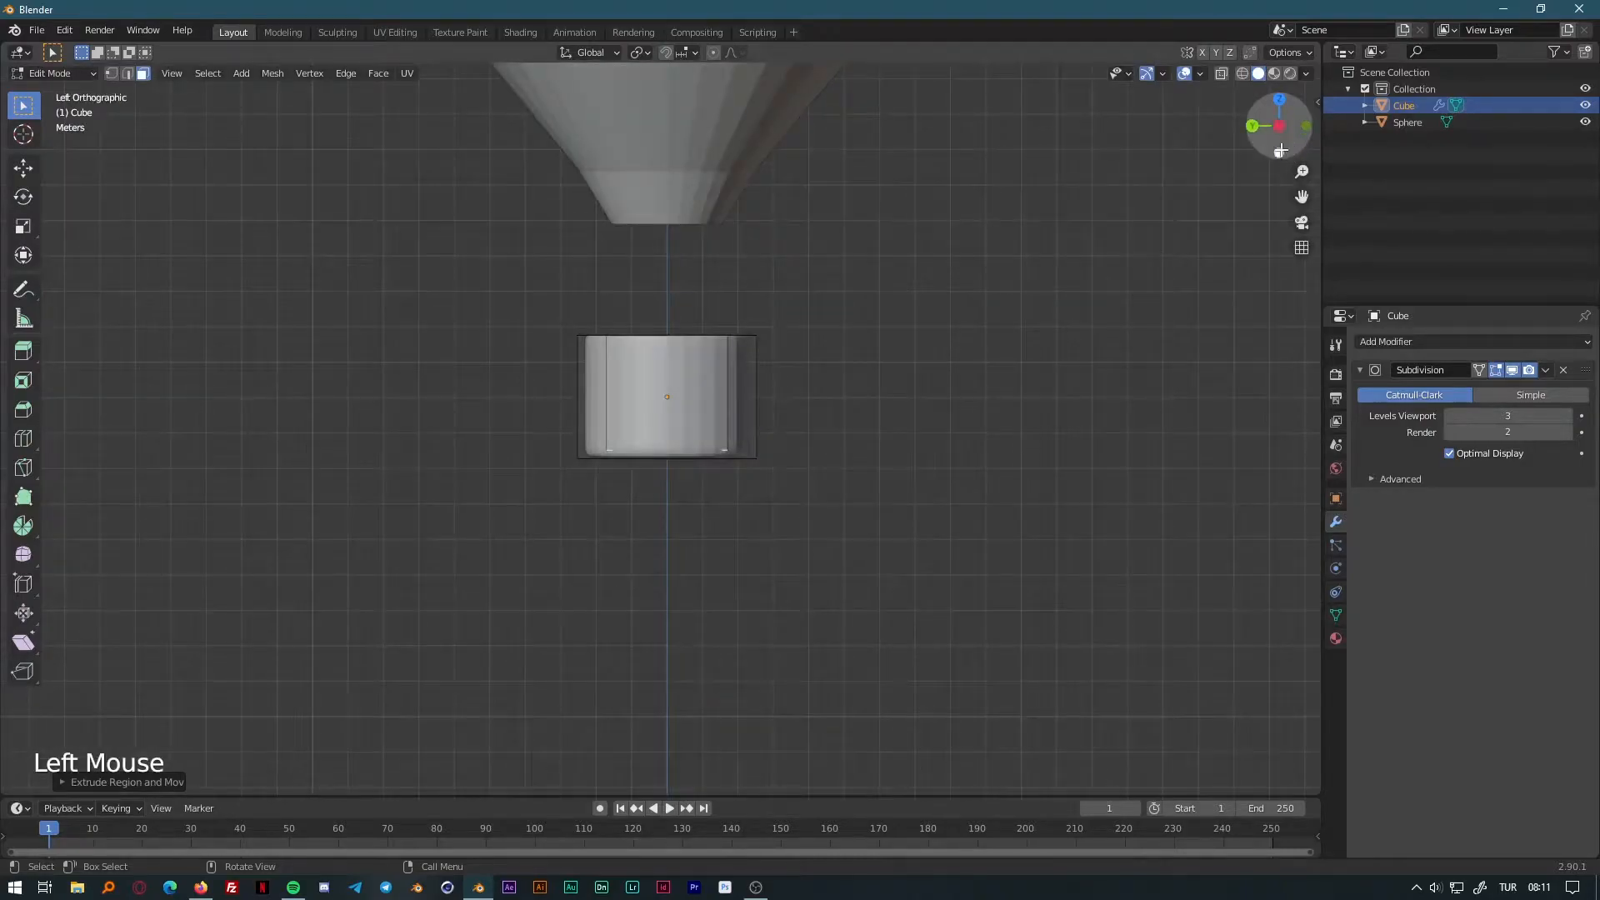
key("z")
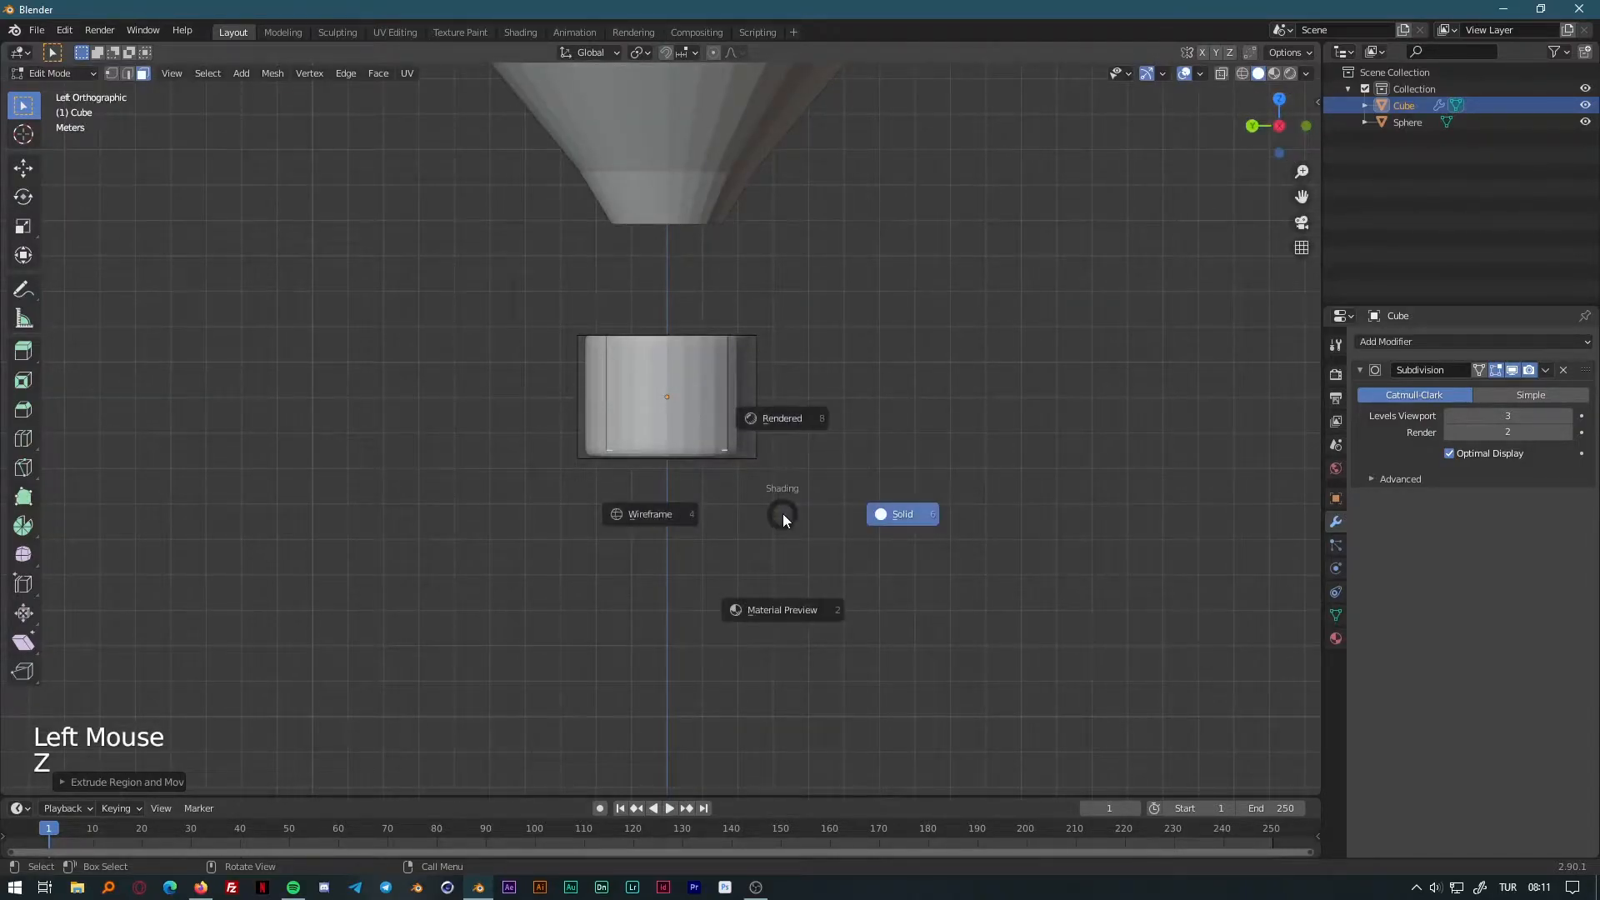
key("g")
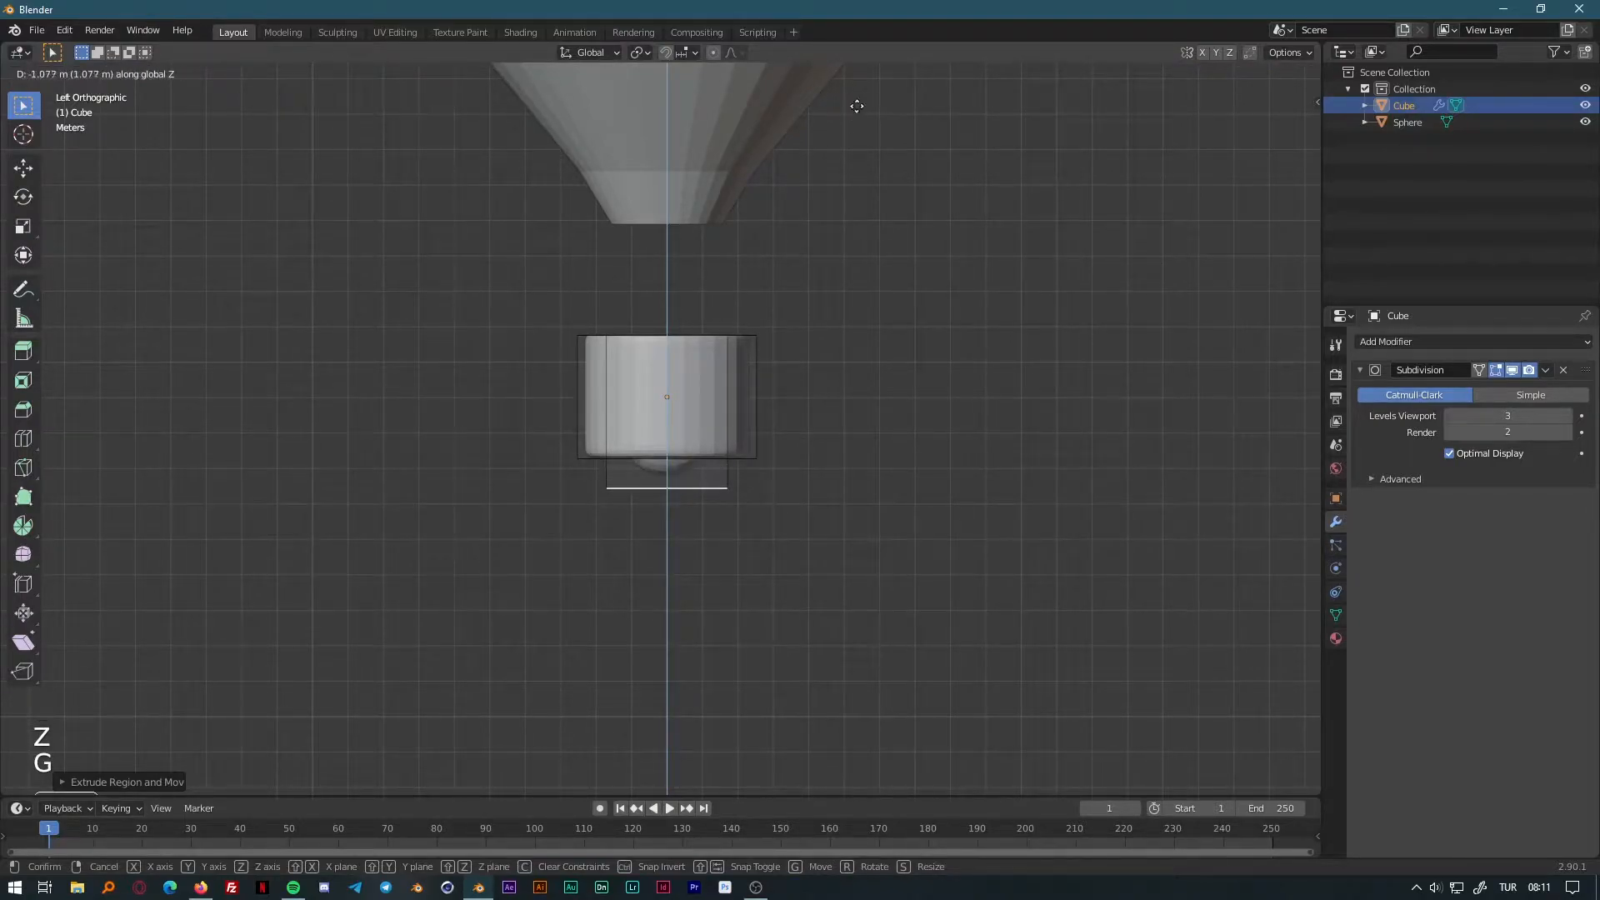
left_click(933, 671)
middle_click_drag(942, 657, 875, 728)
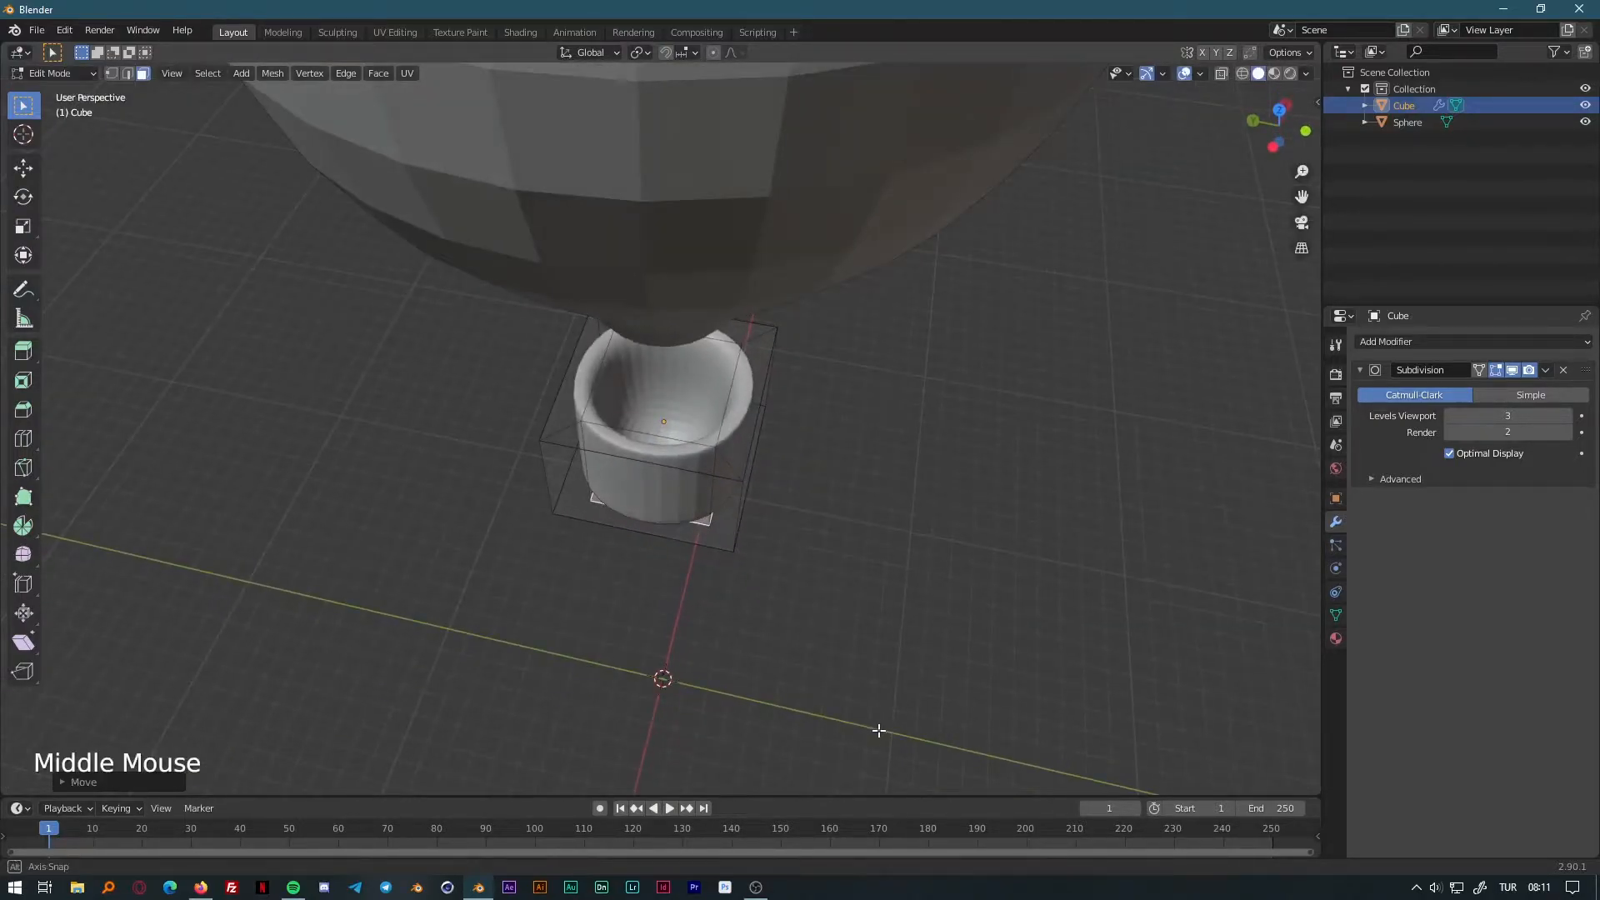
key("s")
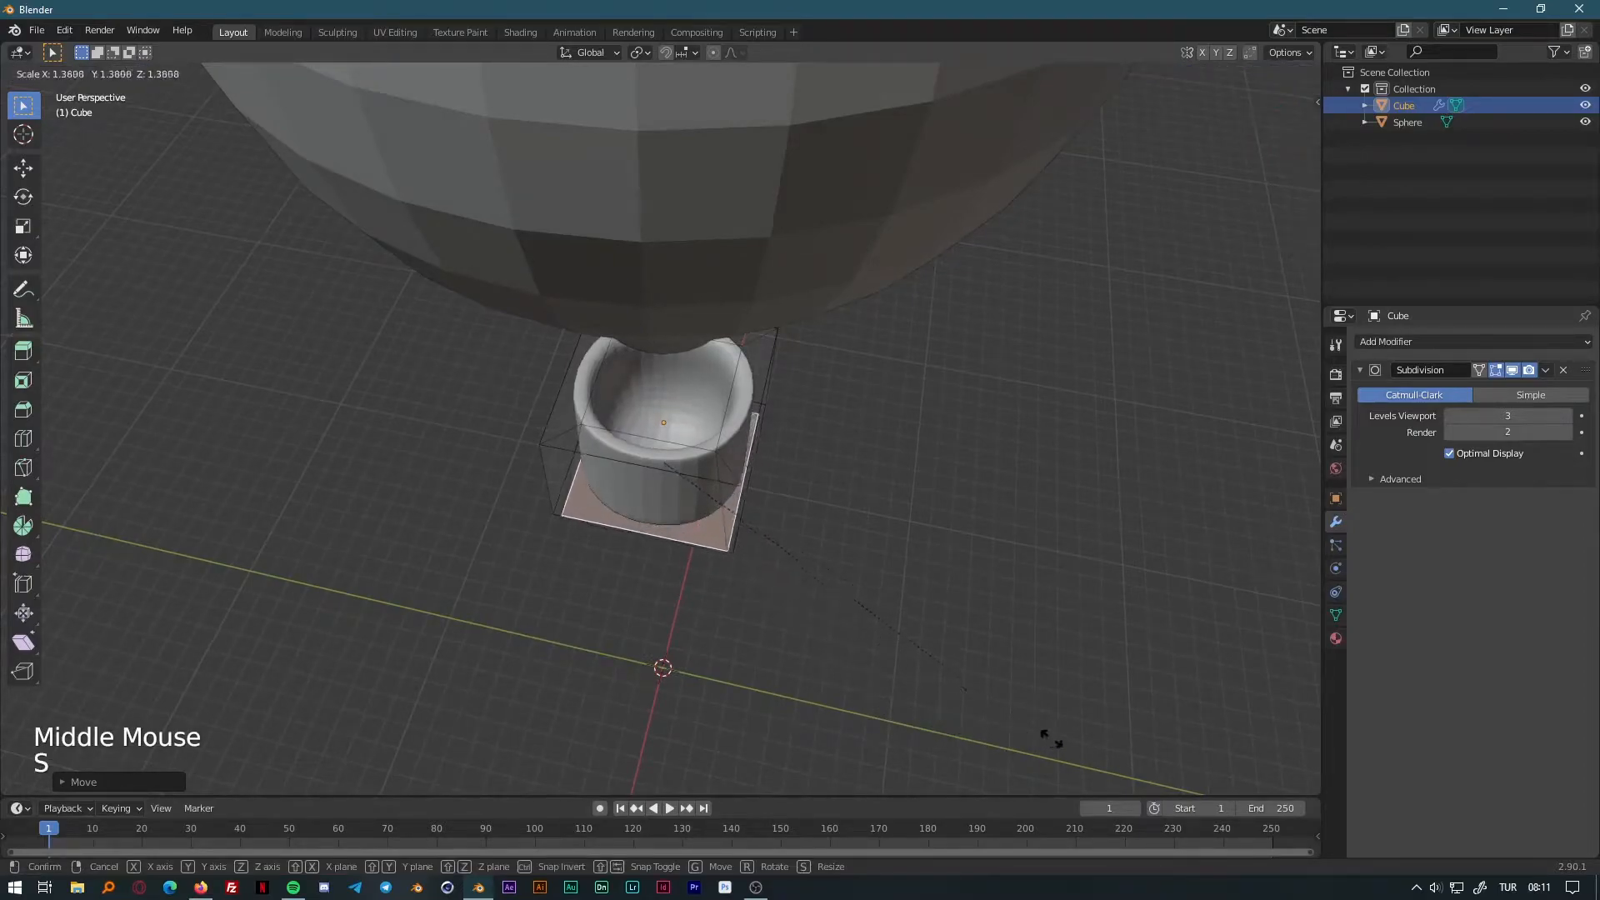
left_click(1194, 741)
middle_click_drag(964, 741, 969, 619)
key("Tab")
Scale the whole basket down uniformly and raise it along Z closer to the balloon's neck.
scroll(850, 572, "down", 1)
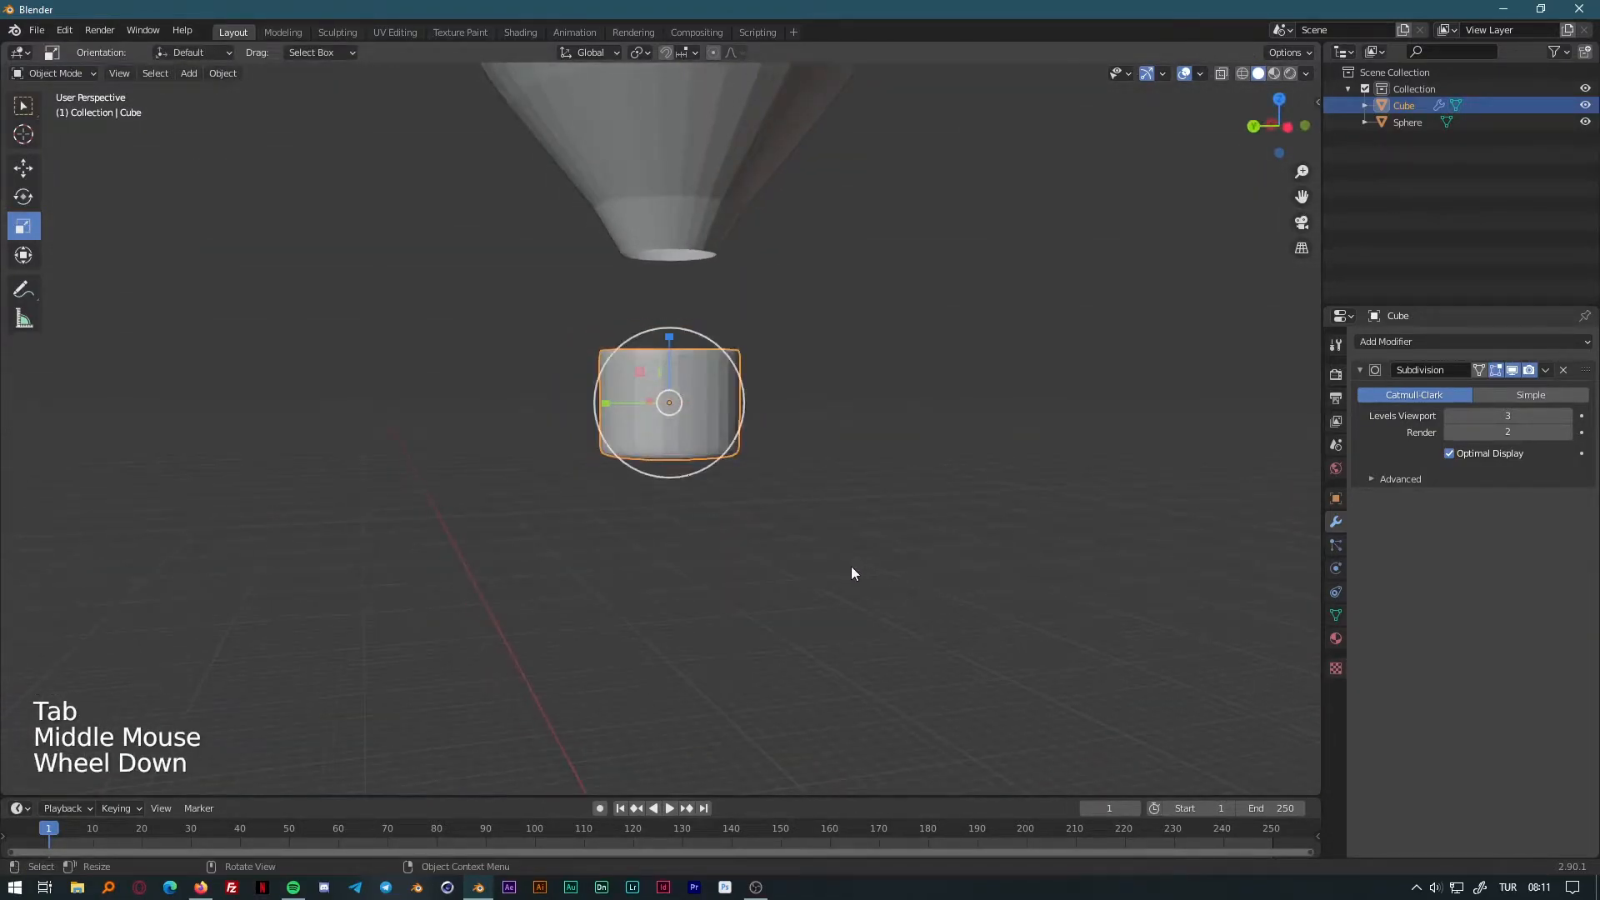
key("s")
left_click(979, 485)
middle_click_drag(980, 485, 784, 568)
key("g")
key("z")
left_click(828, 511)
Lower the basket slightly along Z, scale it down to match the neck opening's width and readjust its height.
middle_click_drag(828, 511, 885, 507)
key("g")
key("z")
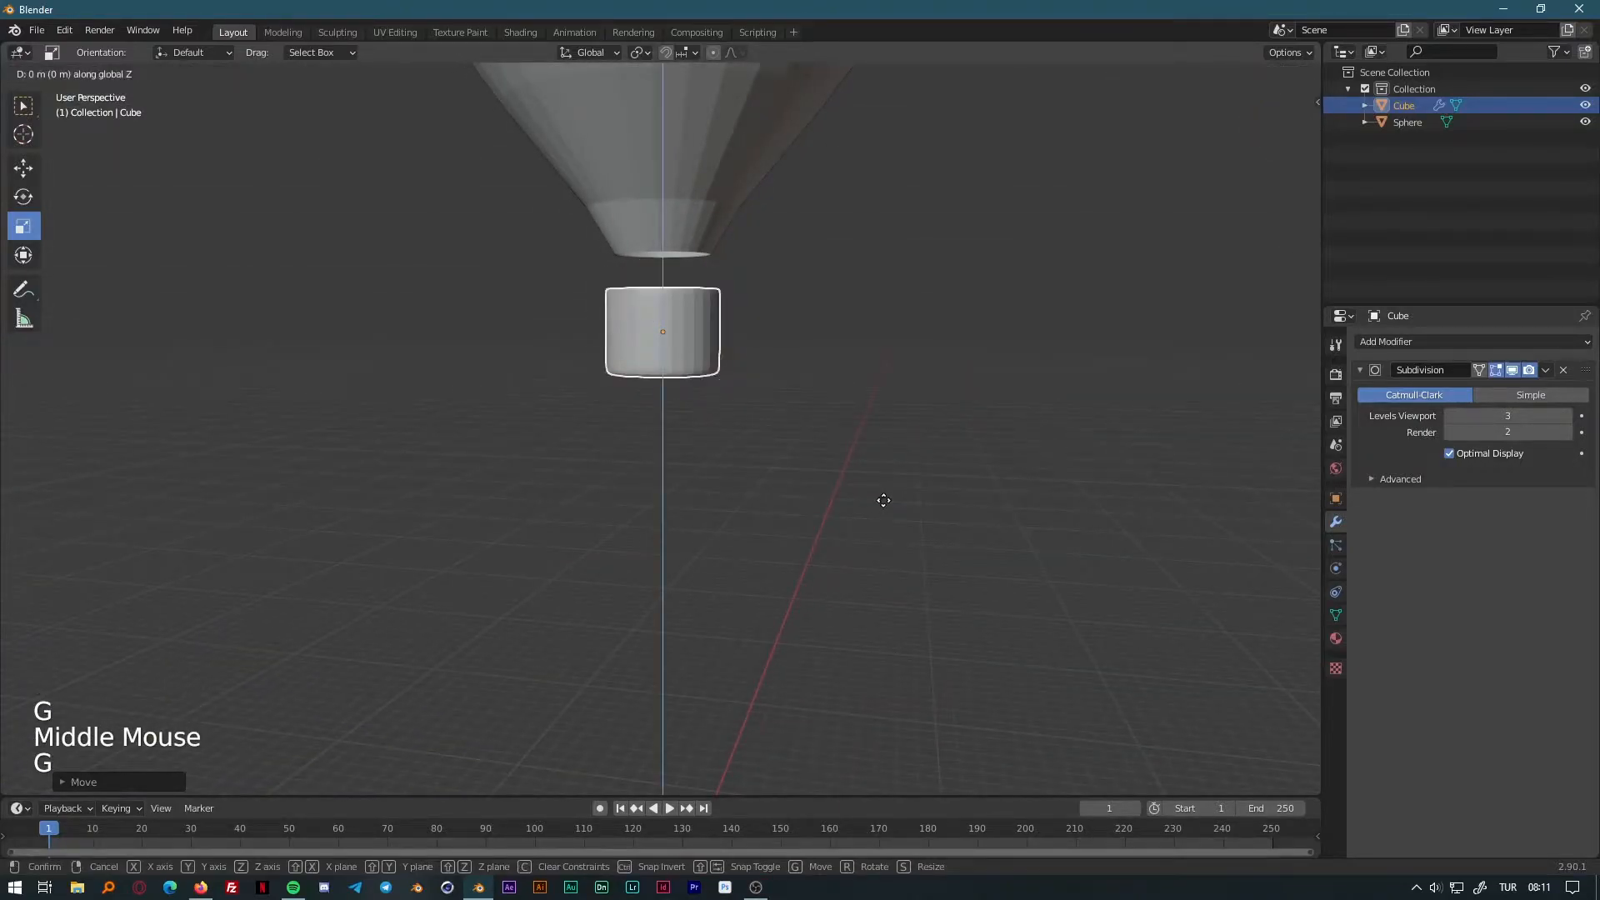
left_click(886, 524)
key("s")
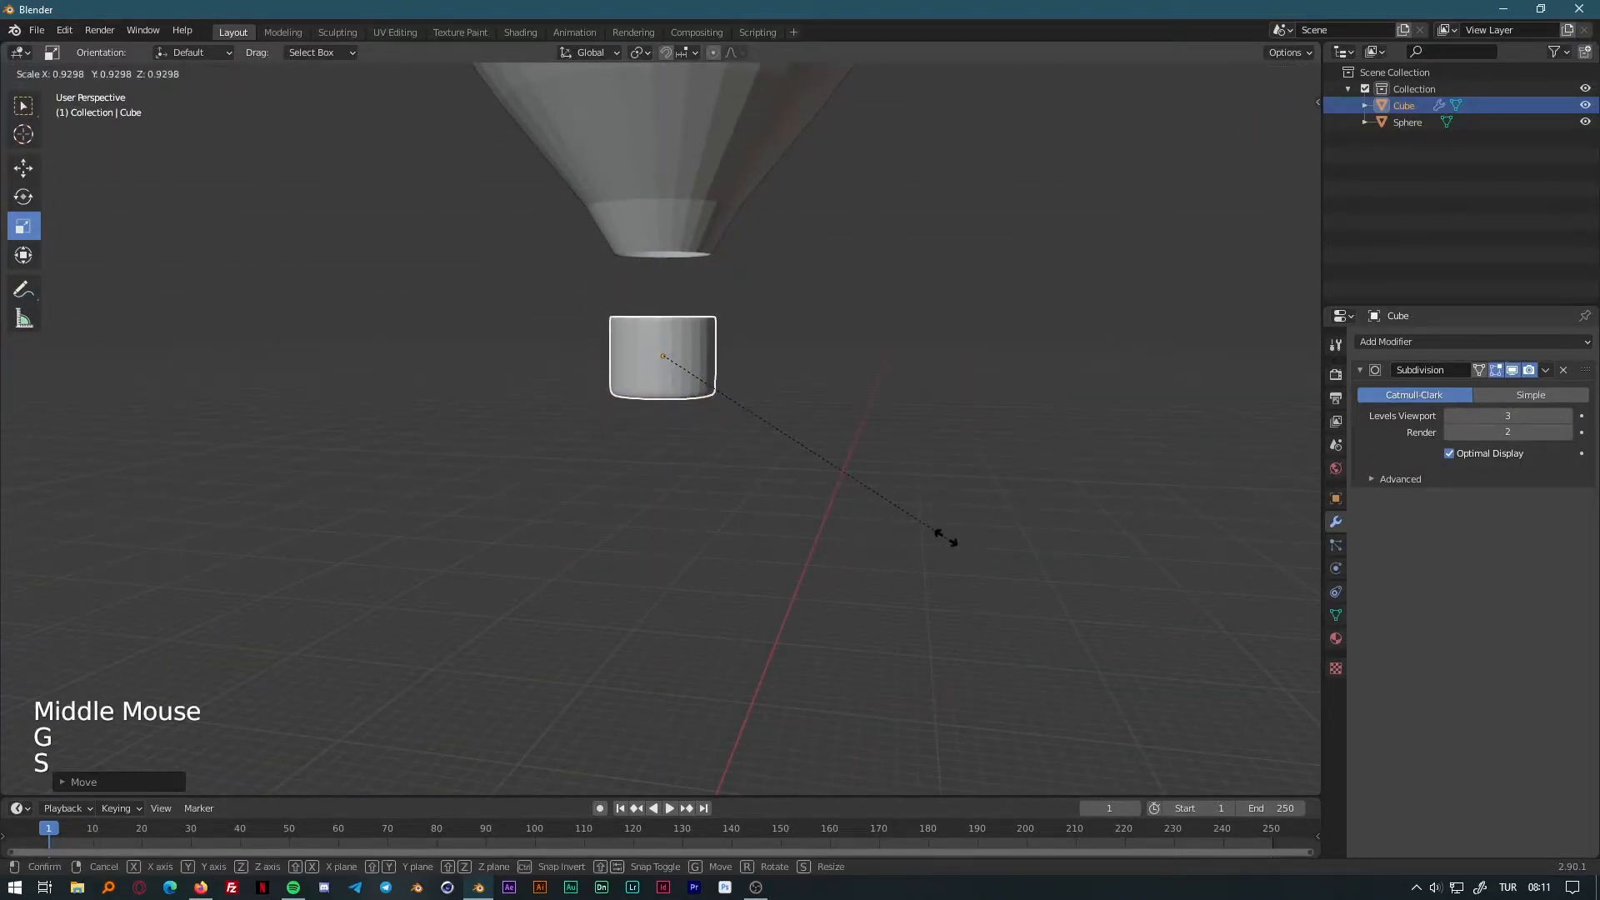
left_click(868, 486)
key("g")
key("z")
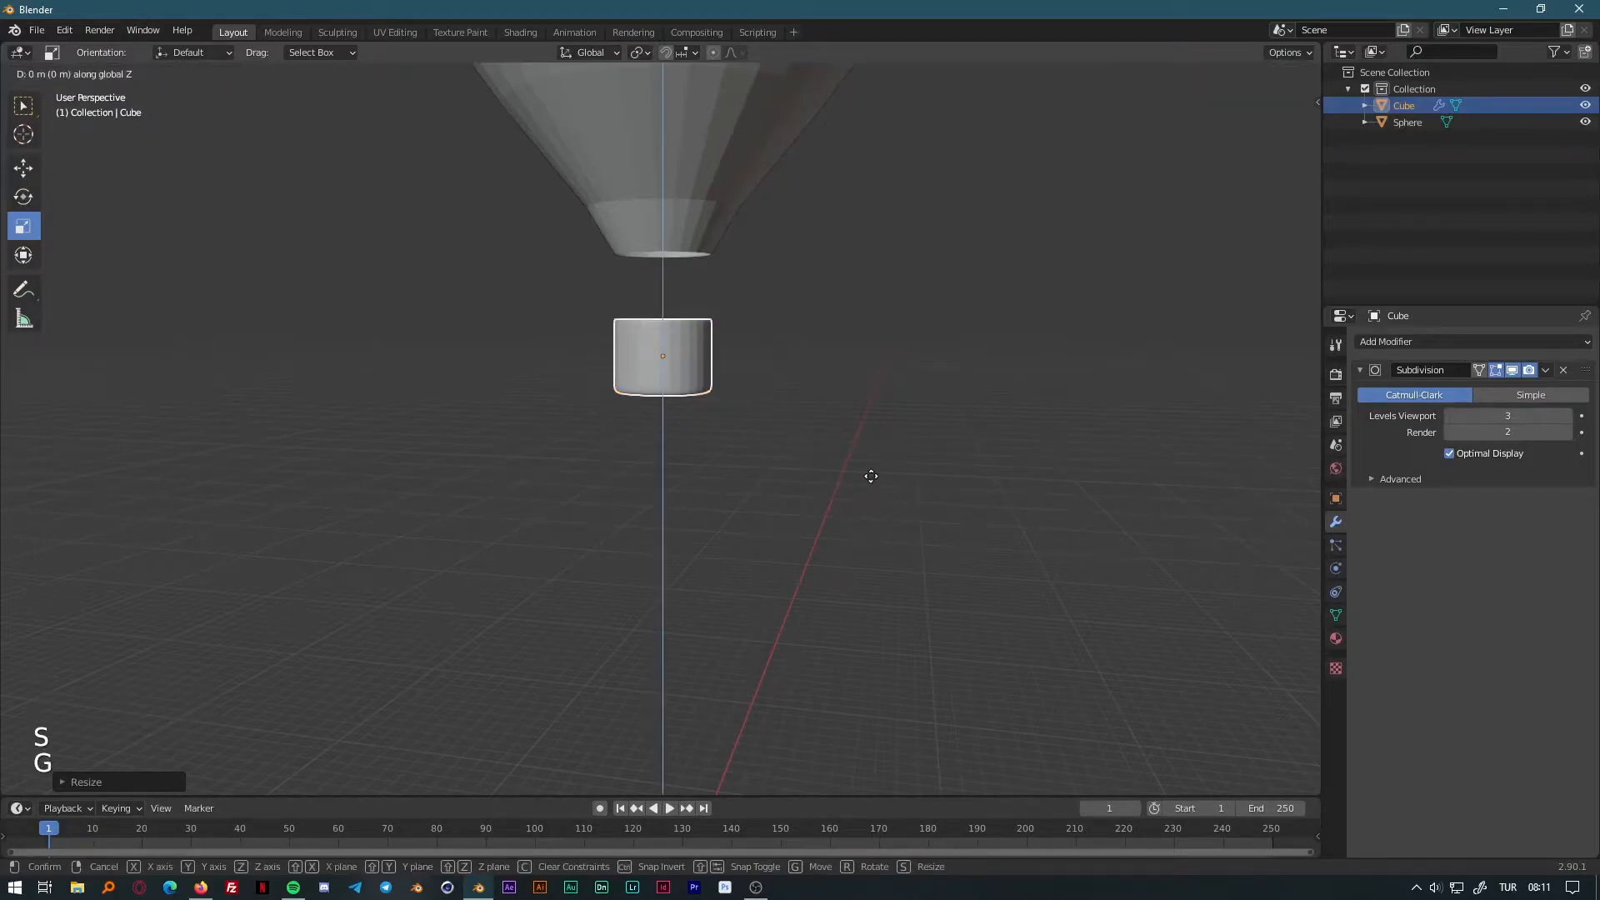
left_click(876, 494)
mouse_move(875, 494)
middle_mouse_down()
mouse_move(589, 527)
mouse_move(778, 546)
mouse_move(911, 503)
mouse_move(937, 477)
mouse_move(858, 505)
middle_mouse_up()
scroll(868, 487, "up", 3)
scroll(868, 486, "down", 8)
scroll(849, 508, "up", 7)
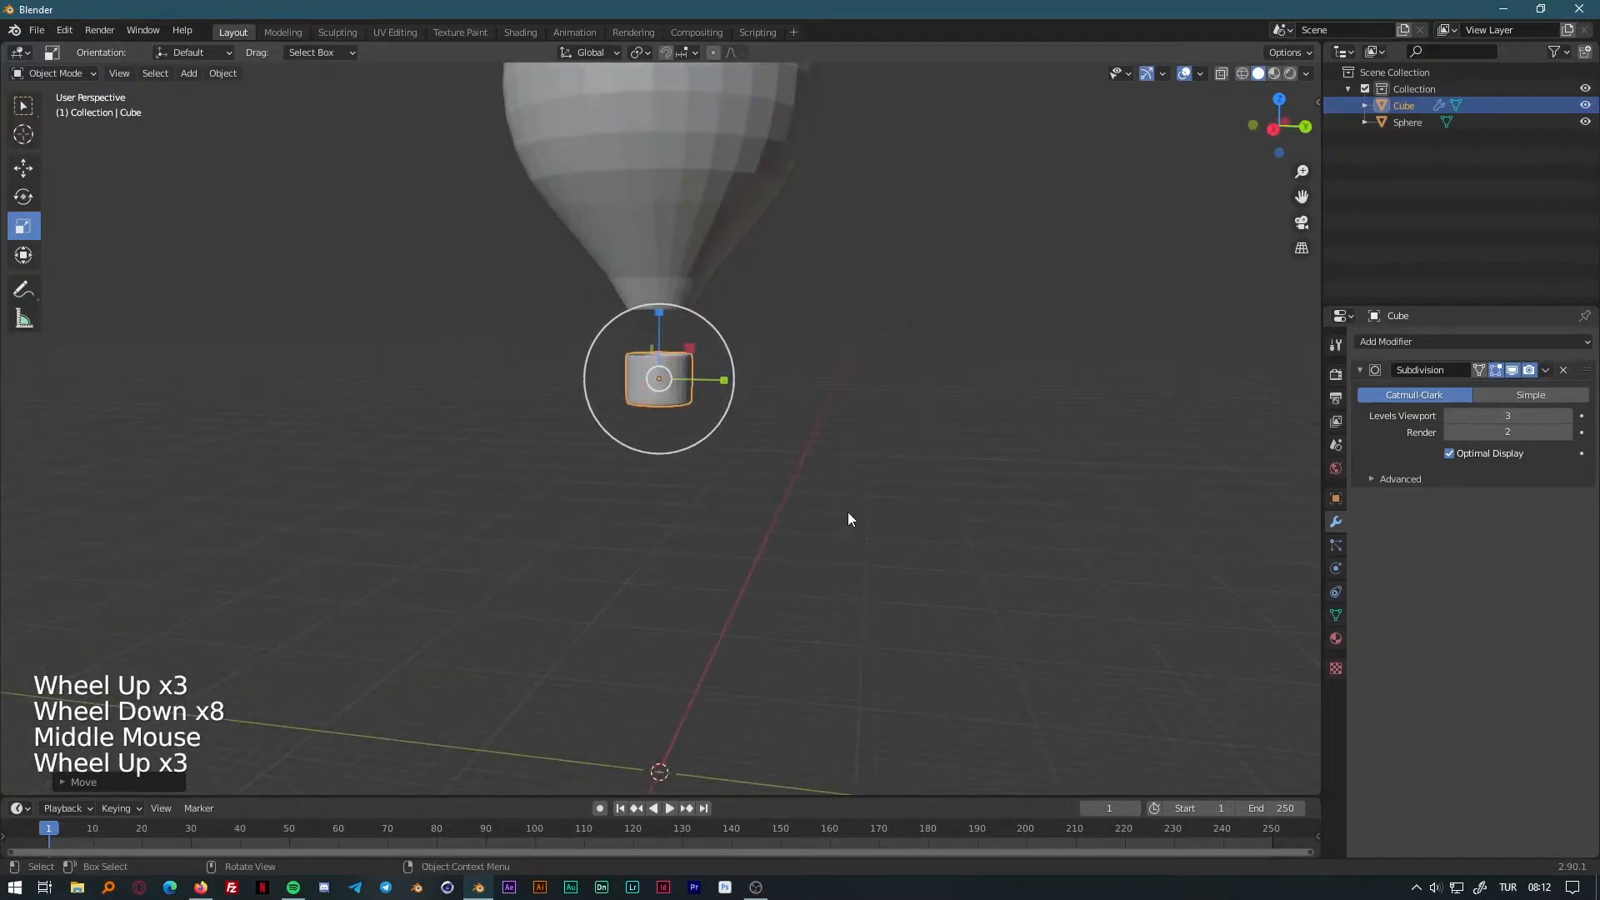
scroll(855, 507, "up", 3)
middle_click_drag(900, 360, 791, 579, "shift")
left_click(872, 572)
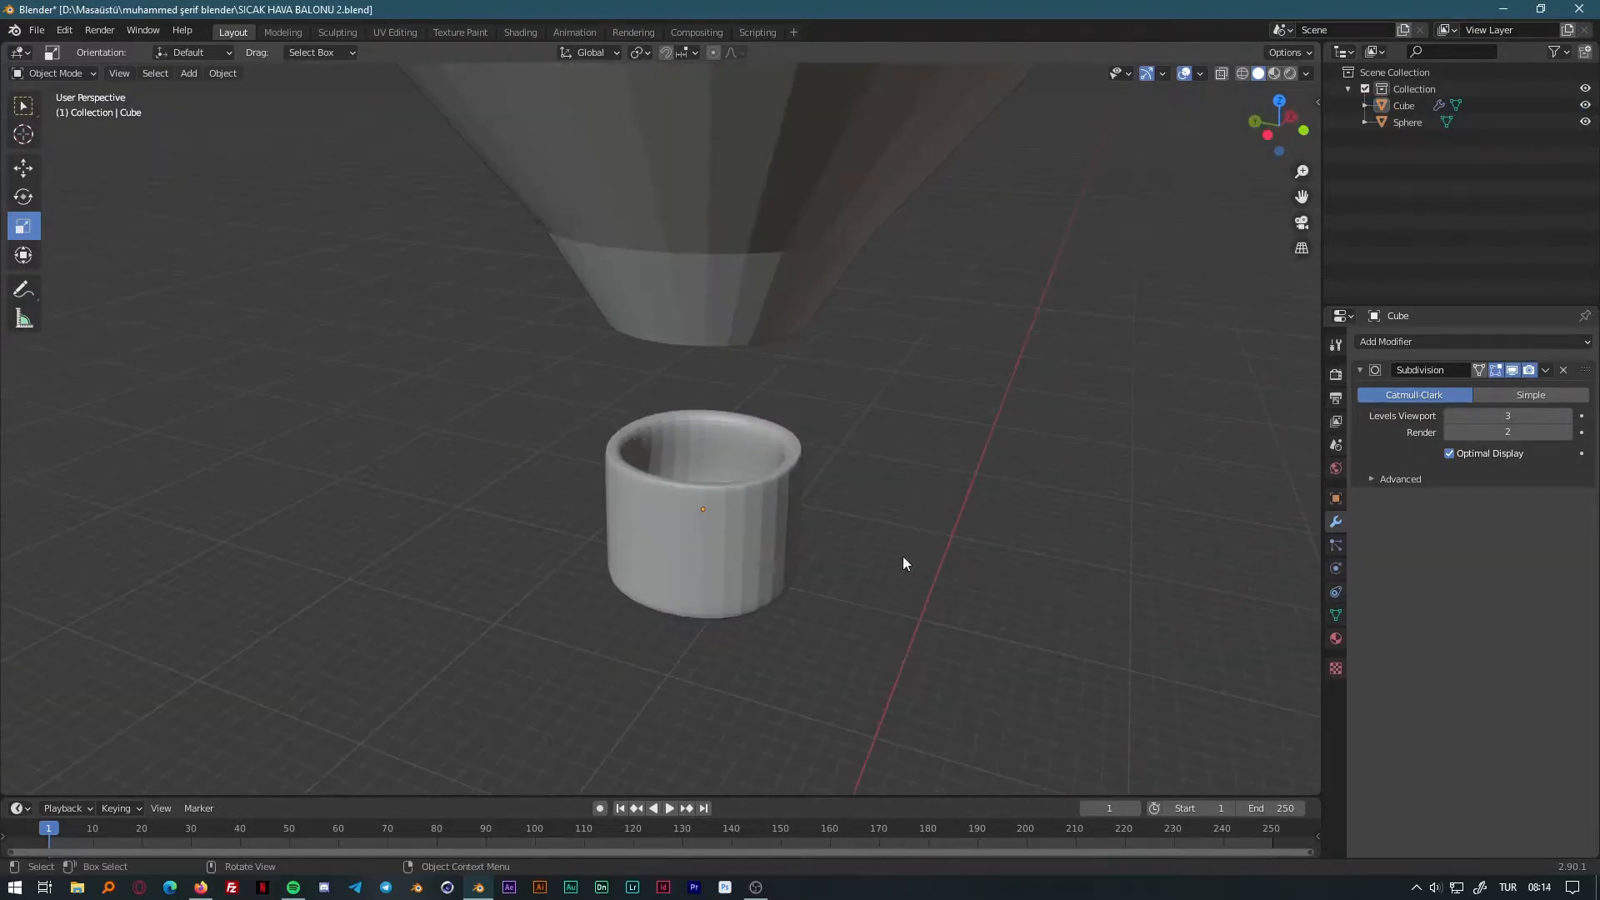
Resize the basket to be somewhat wider than the balloon's neck opening and lower it along Z.
left_click(752, 542)
scroll(752, 542, "down", 6)
middle_click_drag(752, 542, 898, 522)
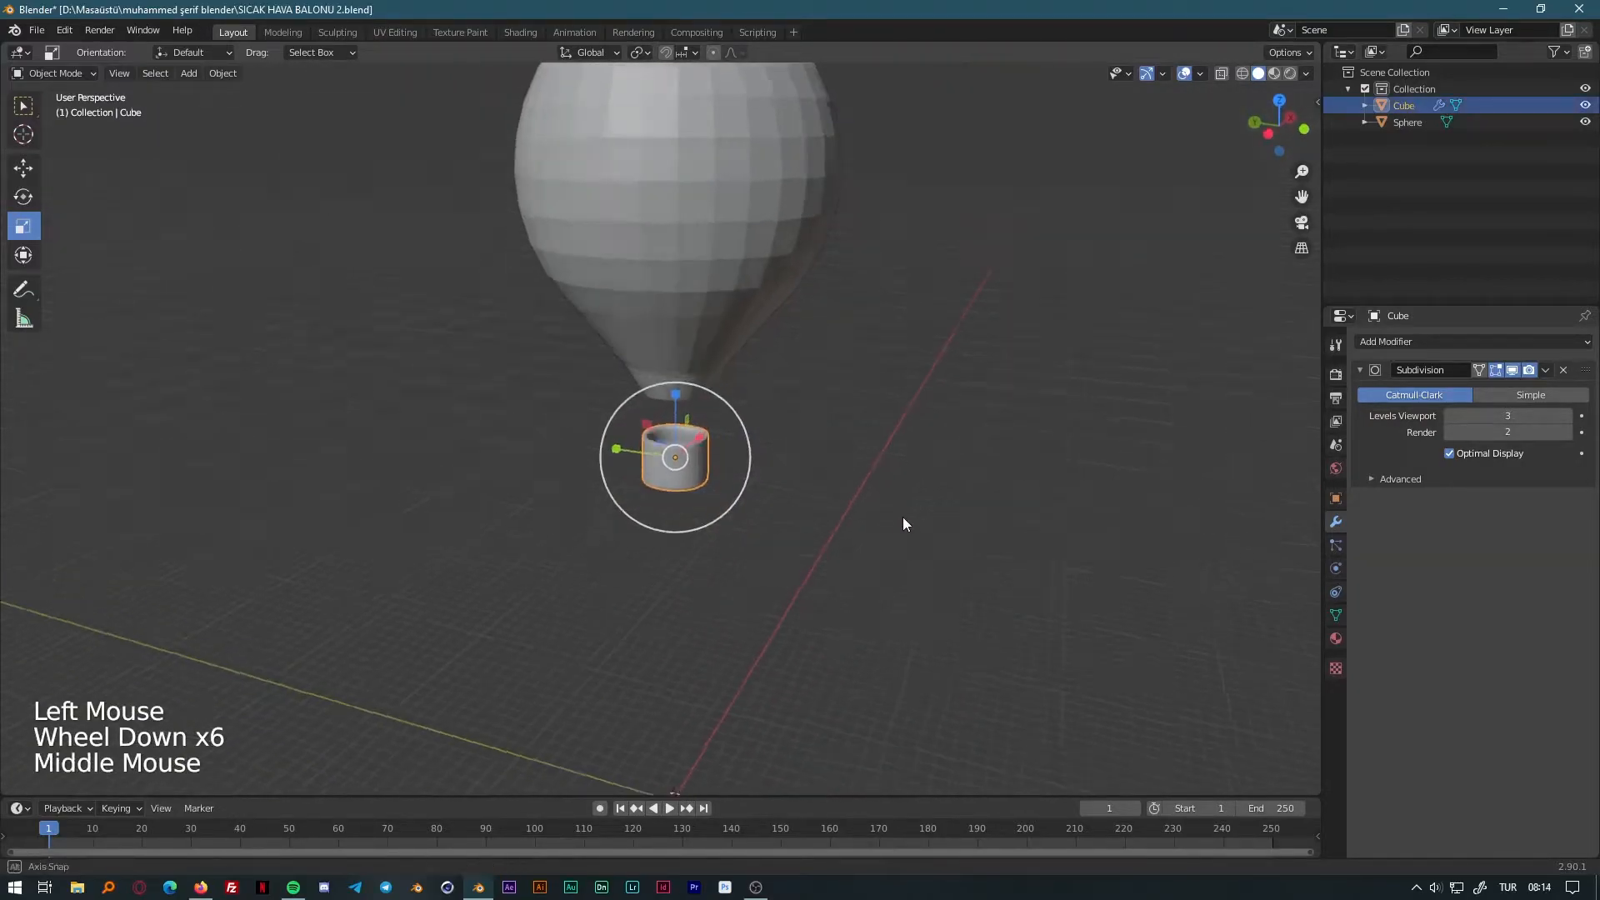
key("s")
left_click(1017, 516)
key("g")
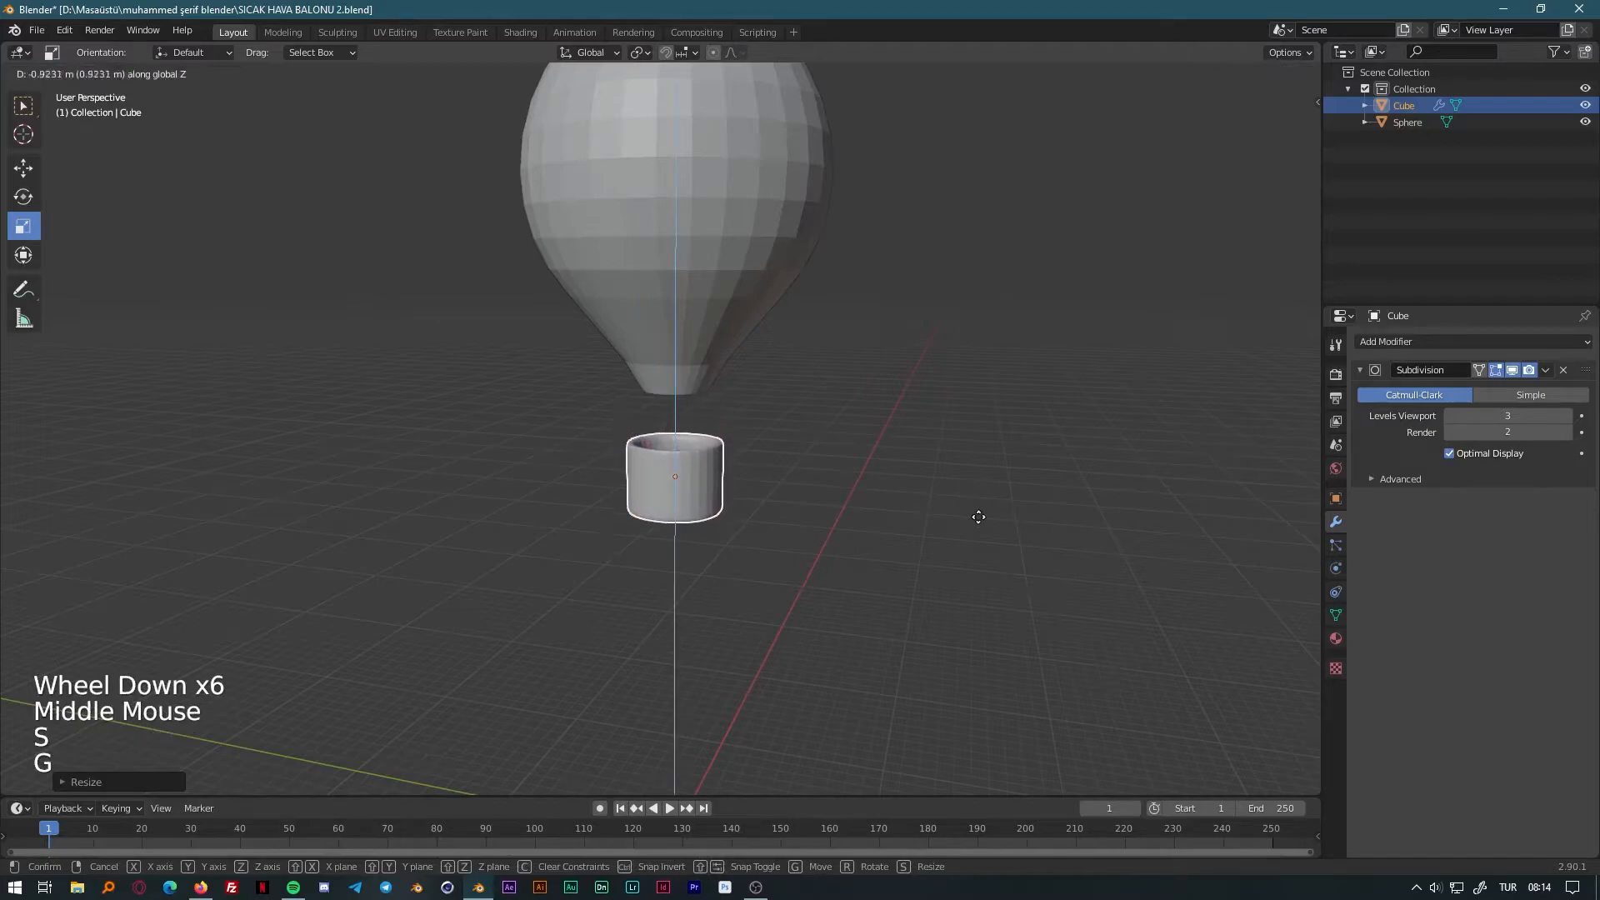
left_click(1035, 566)
key("s")
left_click(788, 540)
Fine-tune the basket's height along Z to leave a gap for supports beneath the balloon's neck.
middle_click_drag(788, 540, 800, 545)
middle_click_drag(799, 544, 923, 436)
scroll(807, 548, "down", 3)
key("g")
left_click(899, 510)
scroll(887, 549, "up", 7)
key("g")
key("z")
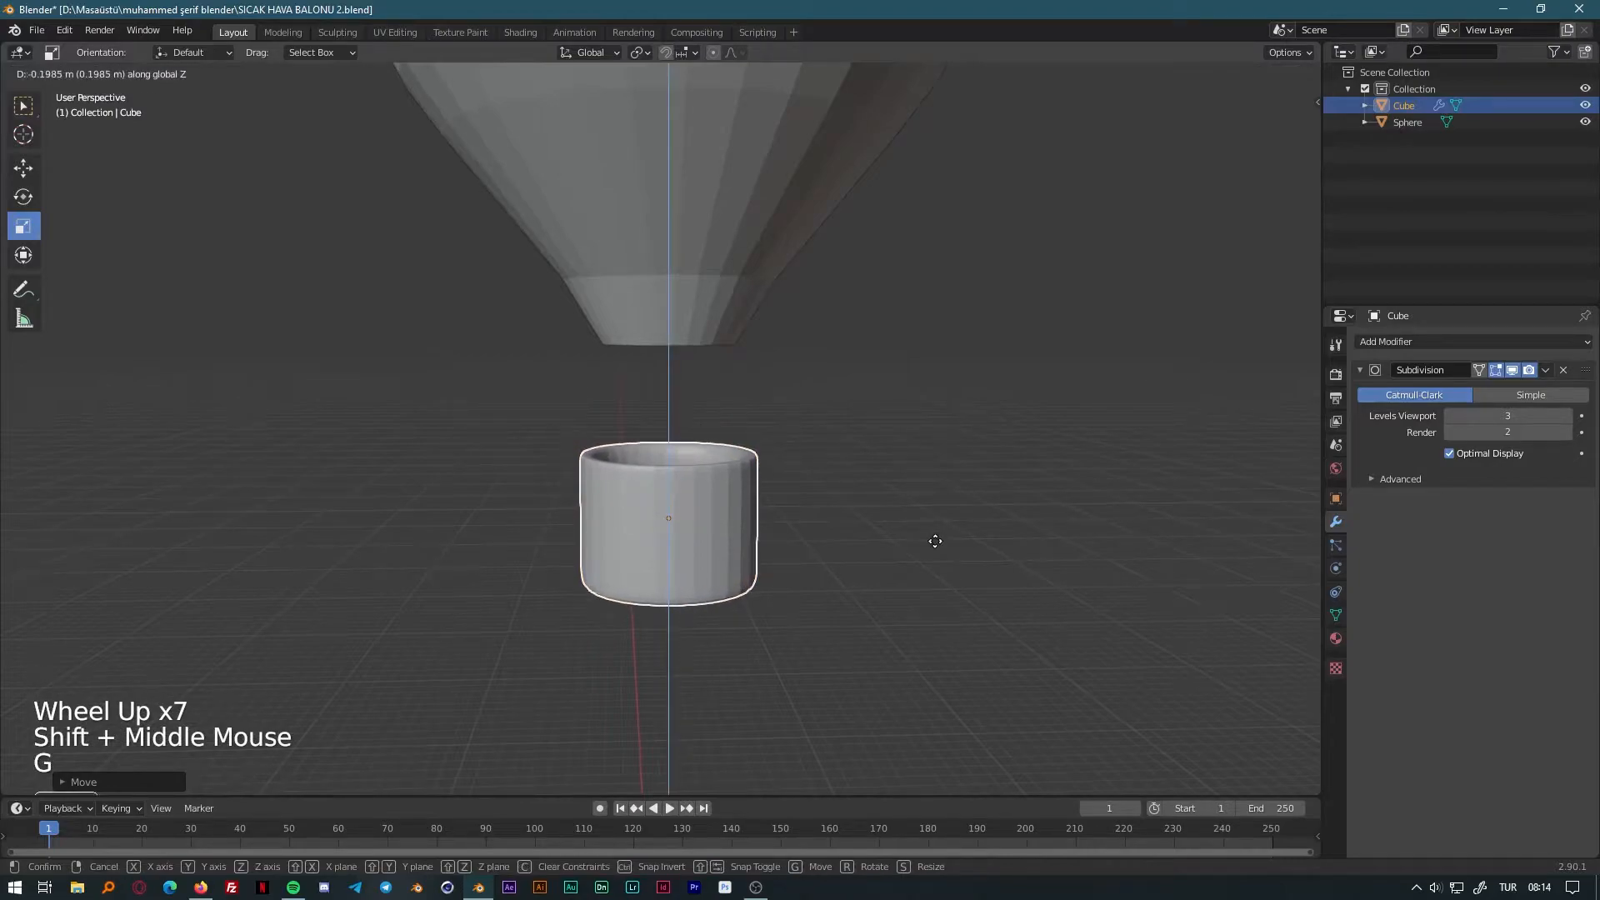
left_click(932, 540)
key("g")
key("z")
left_click(915, 535)
left_click(865, 509)
middle_click_drag(860, 508, 801, 523)
scroll(748, 532, "up", 4)
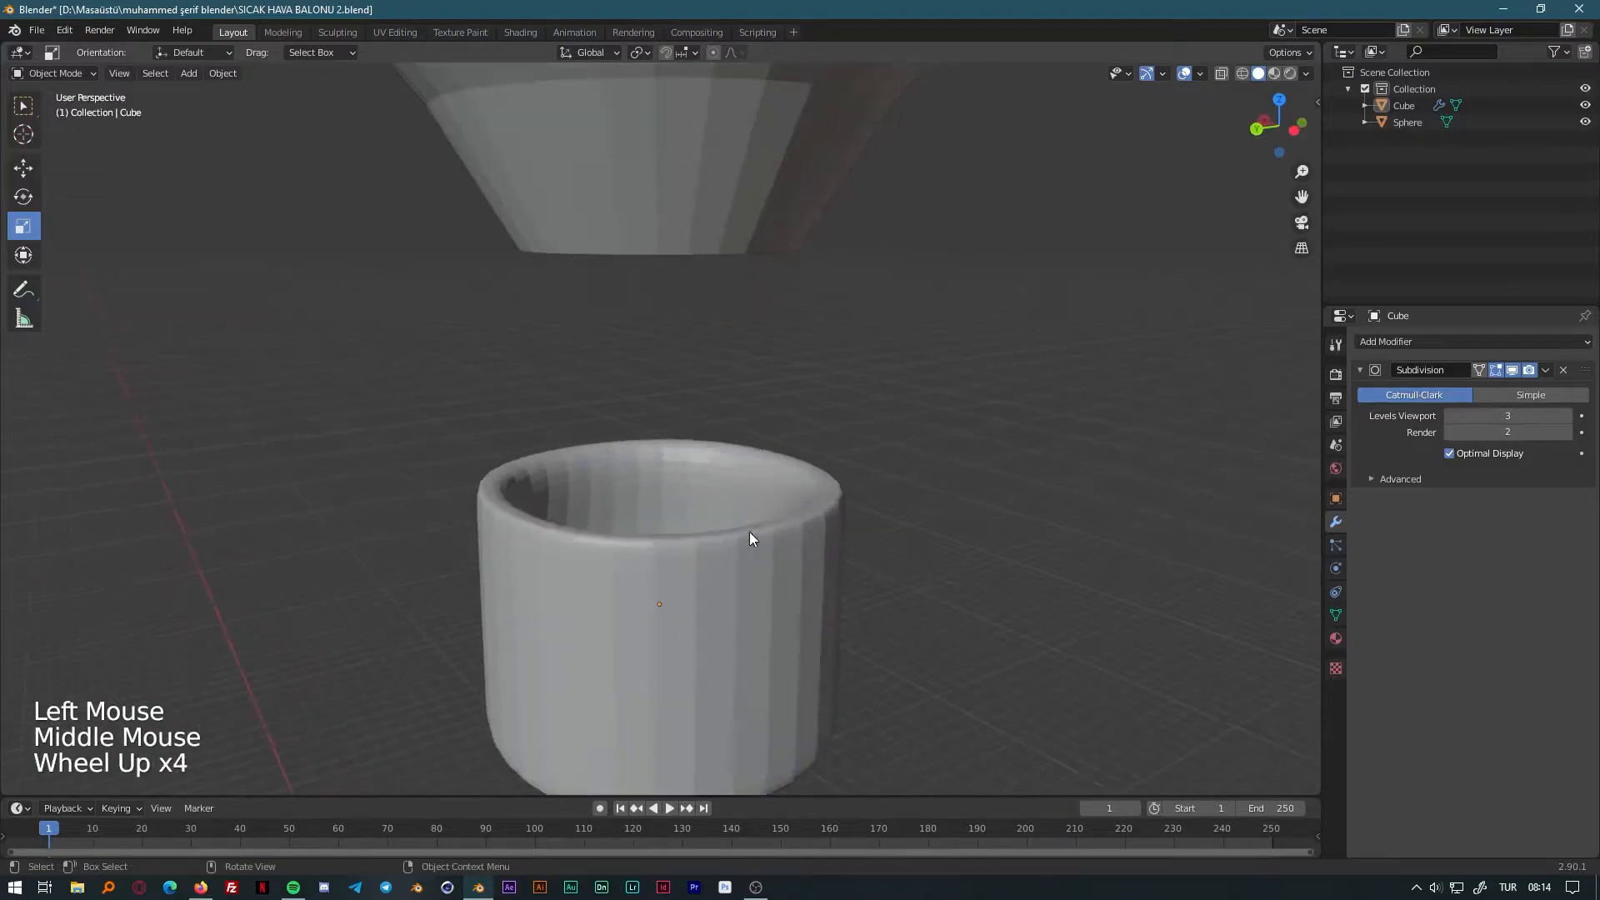
left_click(617, 248)
left_click(167, 92)
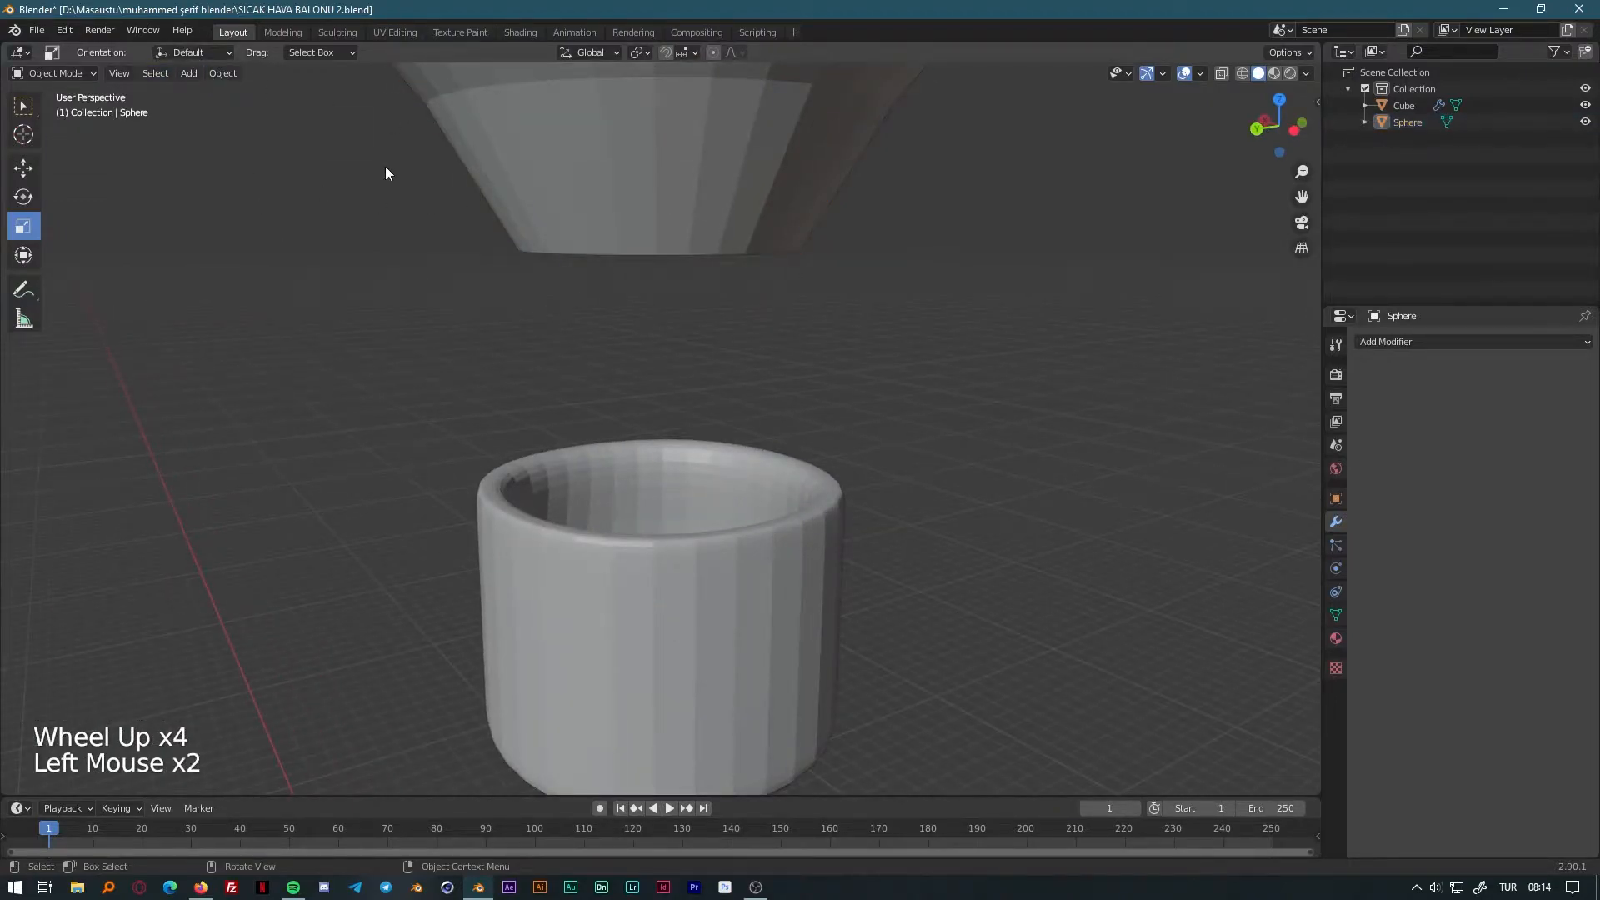
left_click(598, 208)
key("Tab")
middle_click_drag(597, 209, 548, 338)
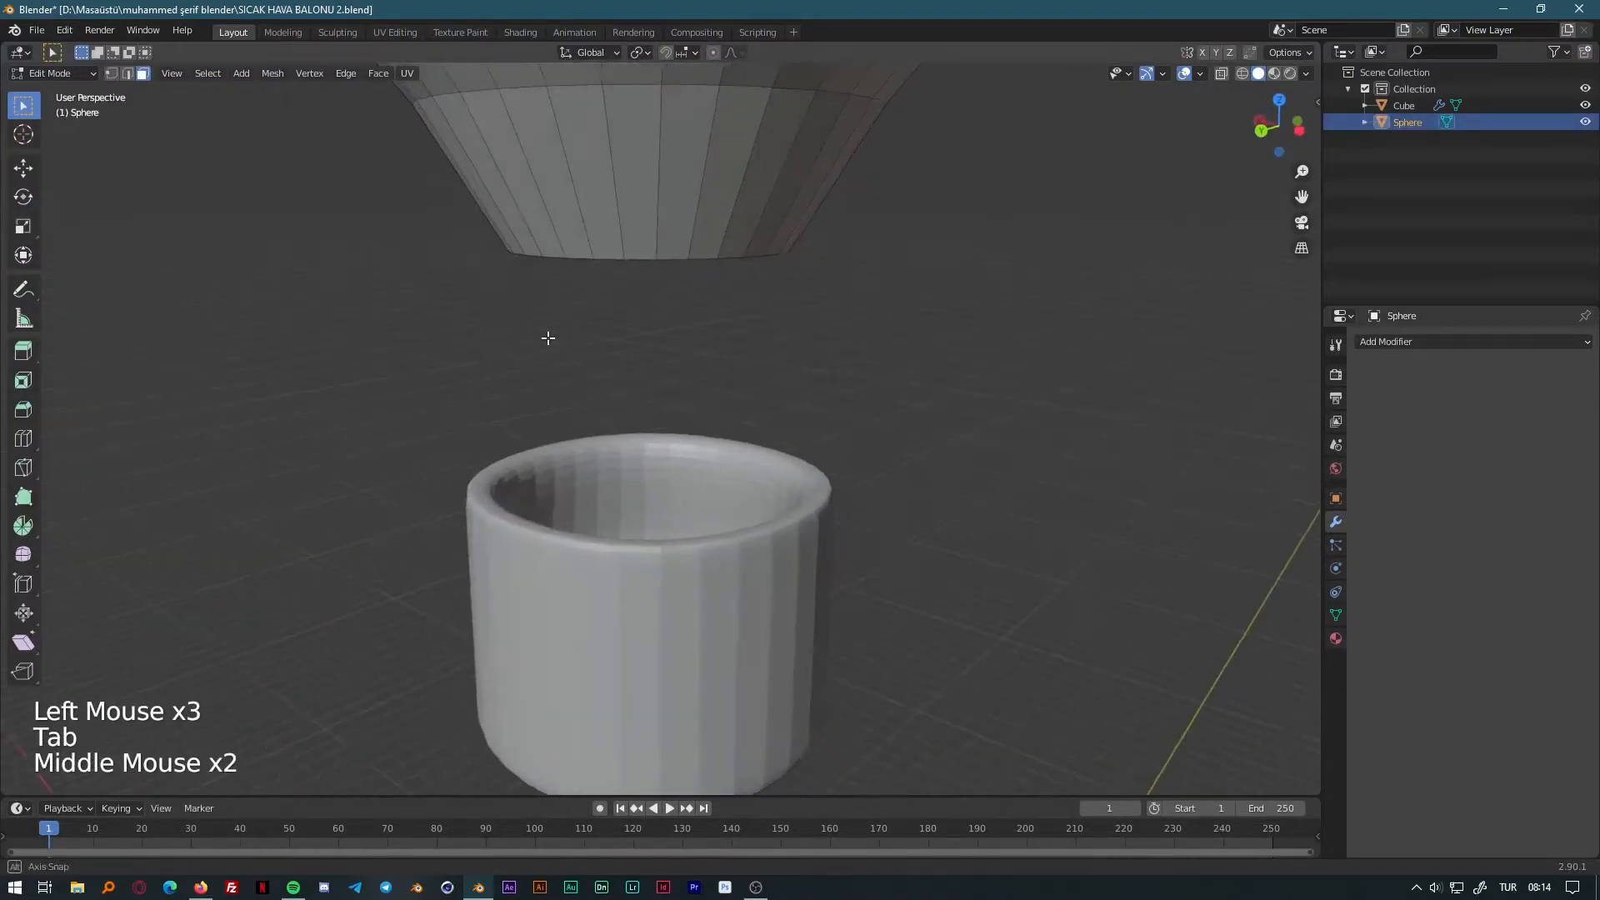
key("Tab")
left_click(487, 263)
Place the 3D cursor on the side of the balloon's neck and add a cube there.
right_click(620, 198, "shift")
left_click(188, 73)
mouse_move(221, 96)
left_click(336, 112)
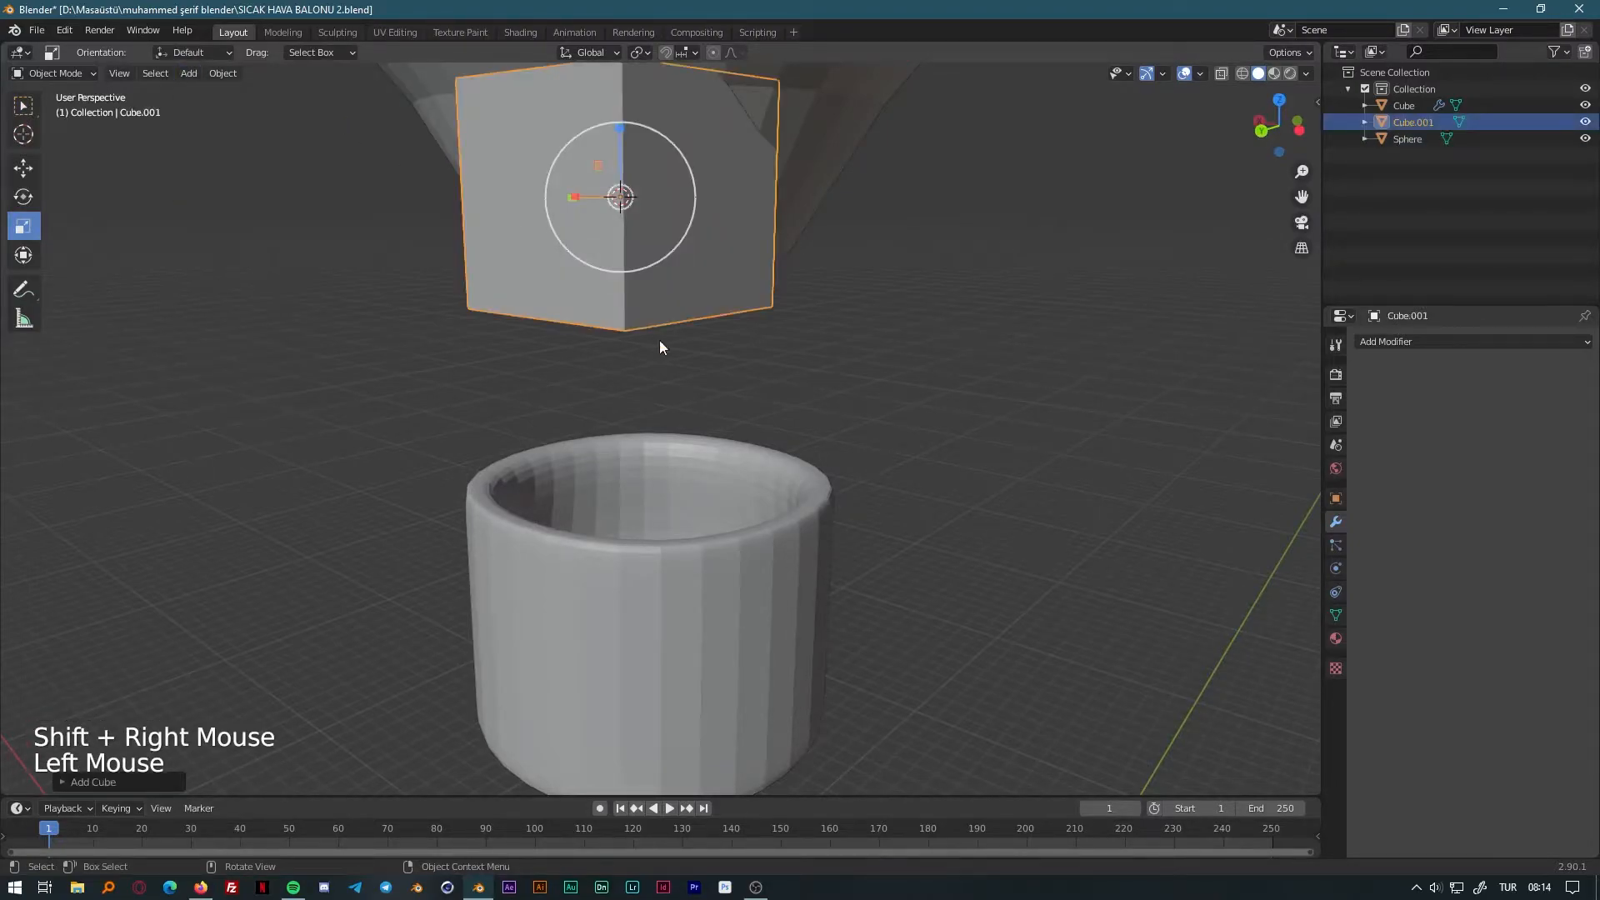
Scale the new cube down horizontally into a thin upright post and move it down to the basket's rim.
left_click_drag(573, 197, 616, 201)
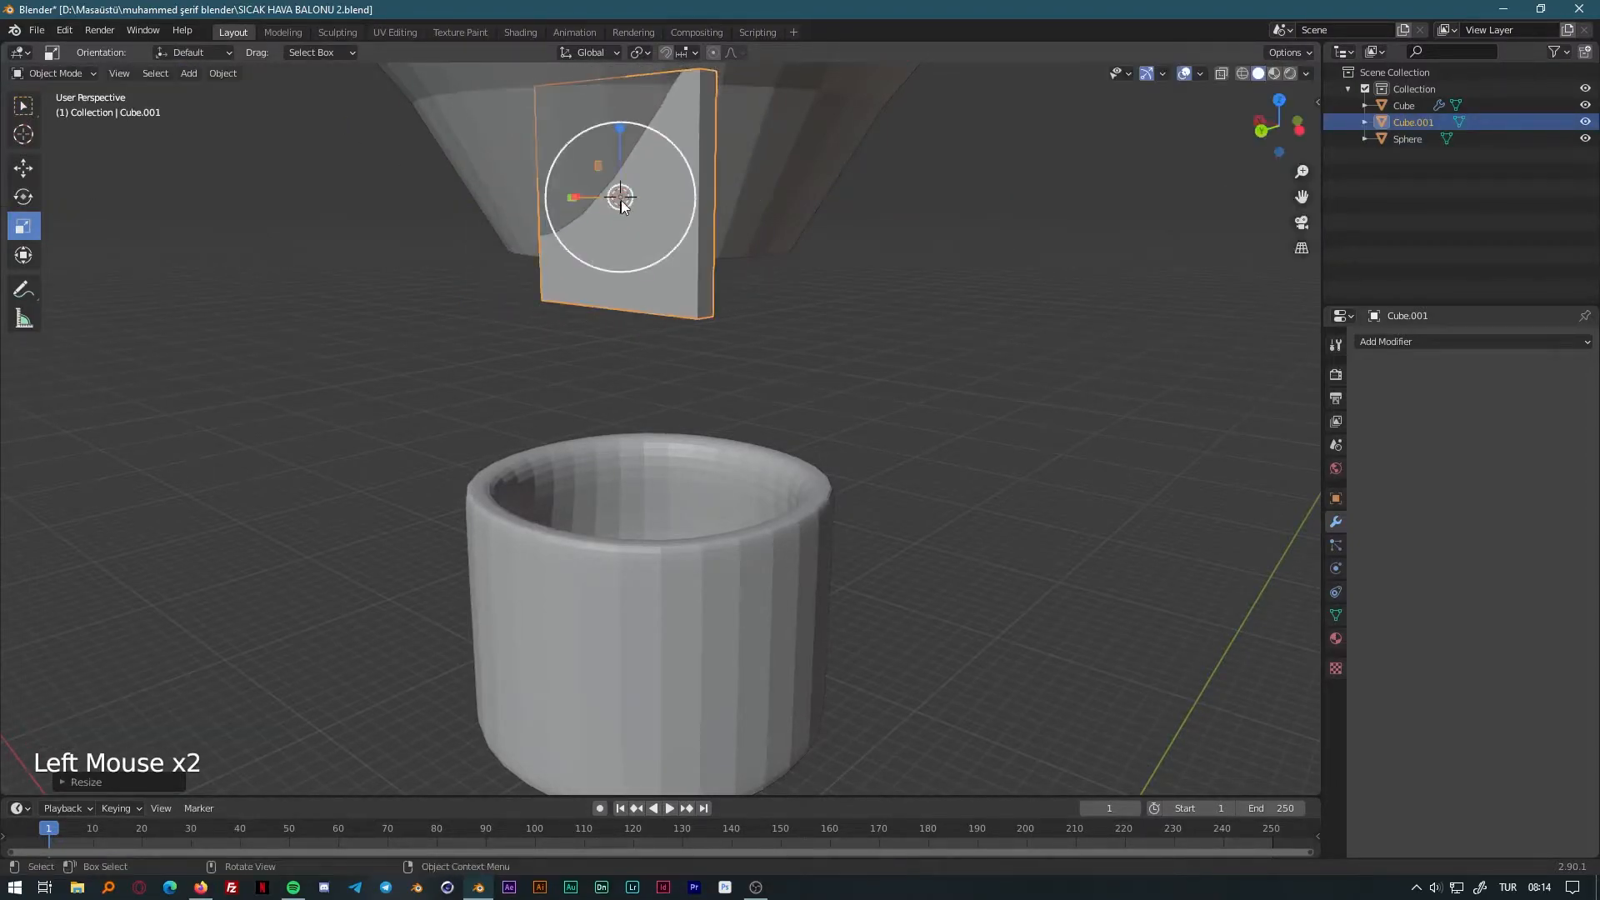
middle_click_drag(587, 215, 697, 223)
left_click_drag(698, 224, 739, 221)
middle_click_drag(739, 222, 777, 347)
key("g")
left_click(807, 511)
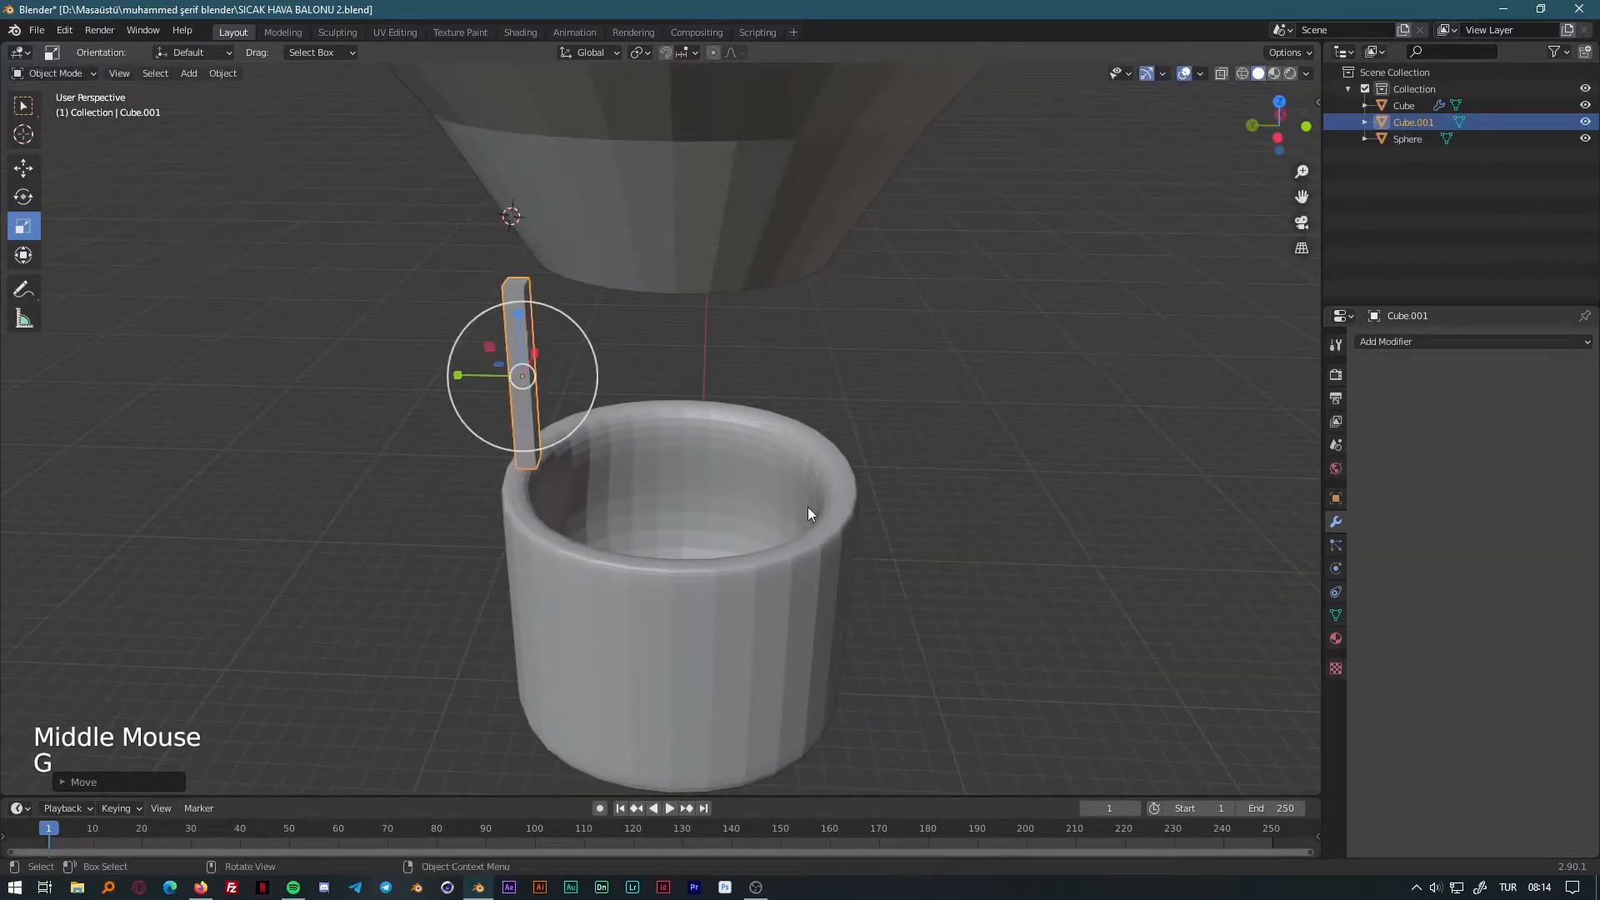
Add a Subdivision Surface modifier to the post with 3 viewport levels.
left_click(1467, 343)
left_click(1279, 618)
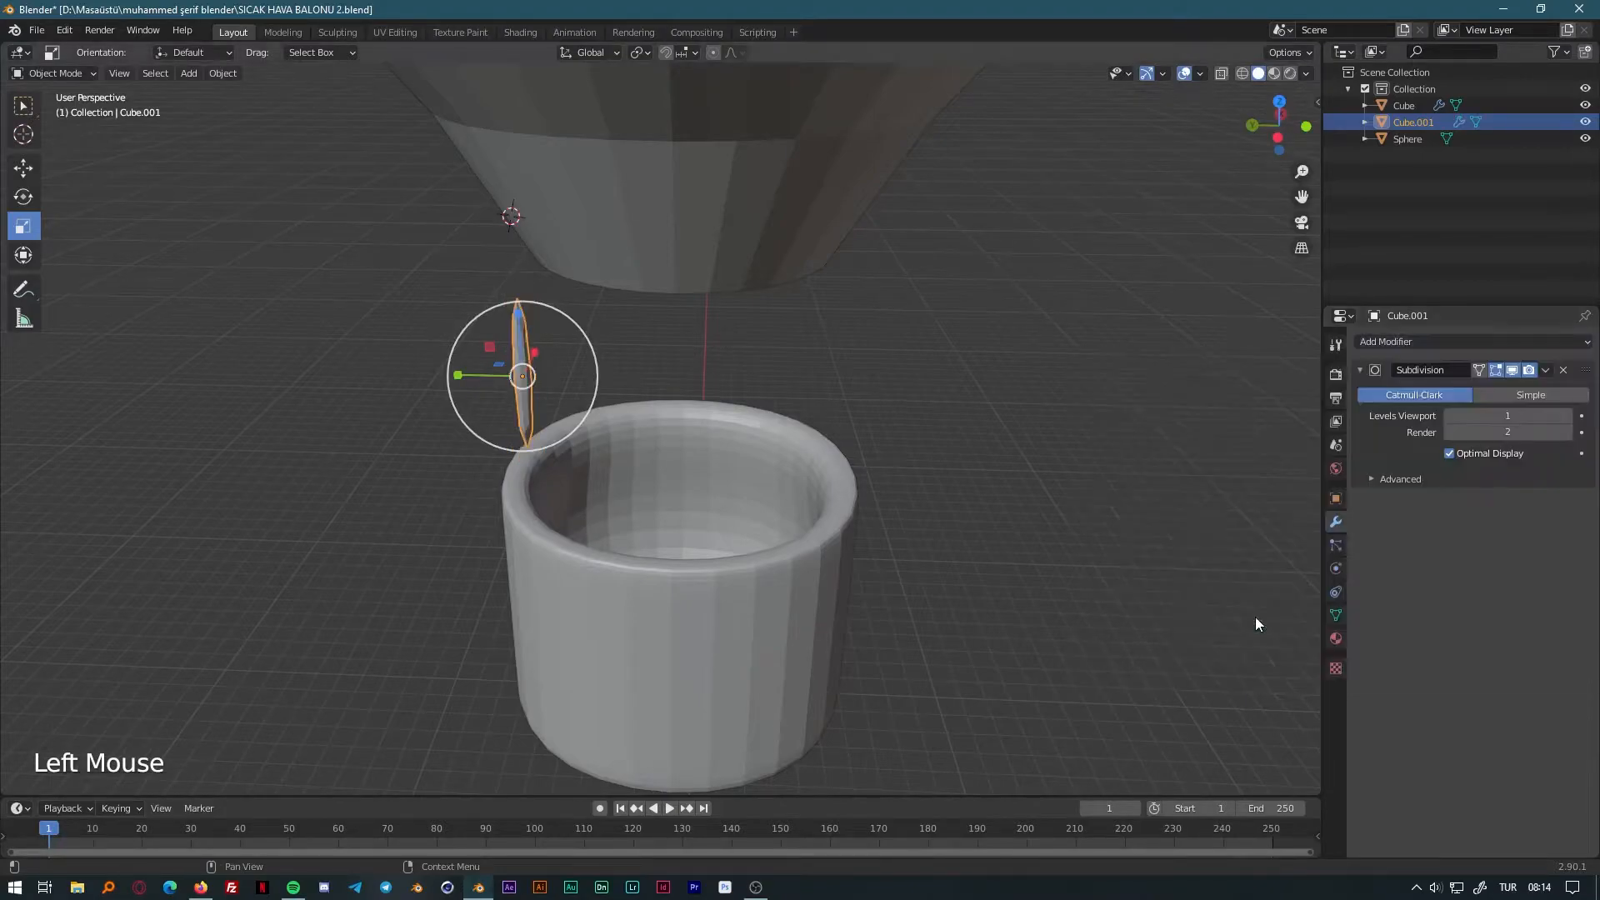
left_click(1567, 414)
Add loop cuts close to the post's top and bottom ends so it keeps a straight cylindrical rod shape.
key("Tab")
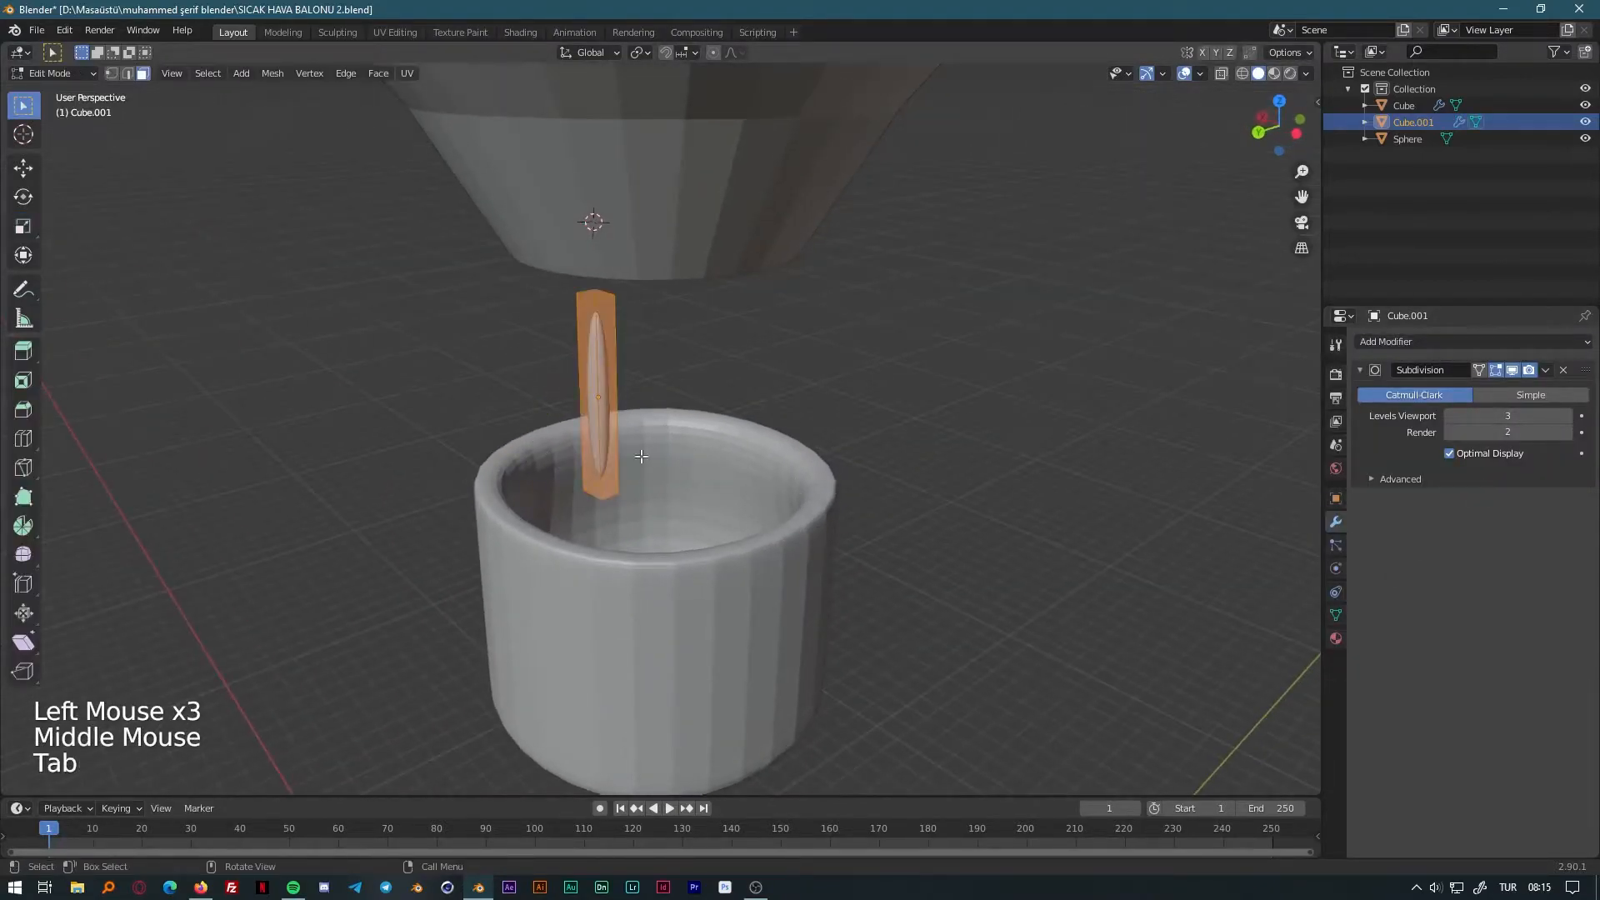
left_click(27, 440)
left_click_drag(611, 383, 614, 291)
left_click_drag(626, 395, 628, 399)
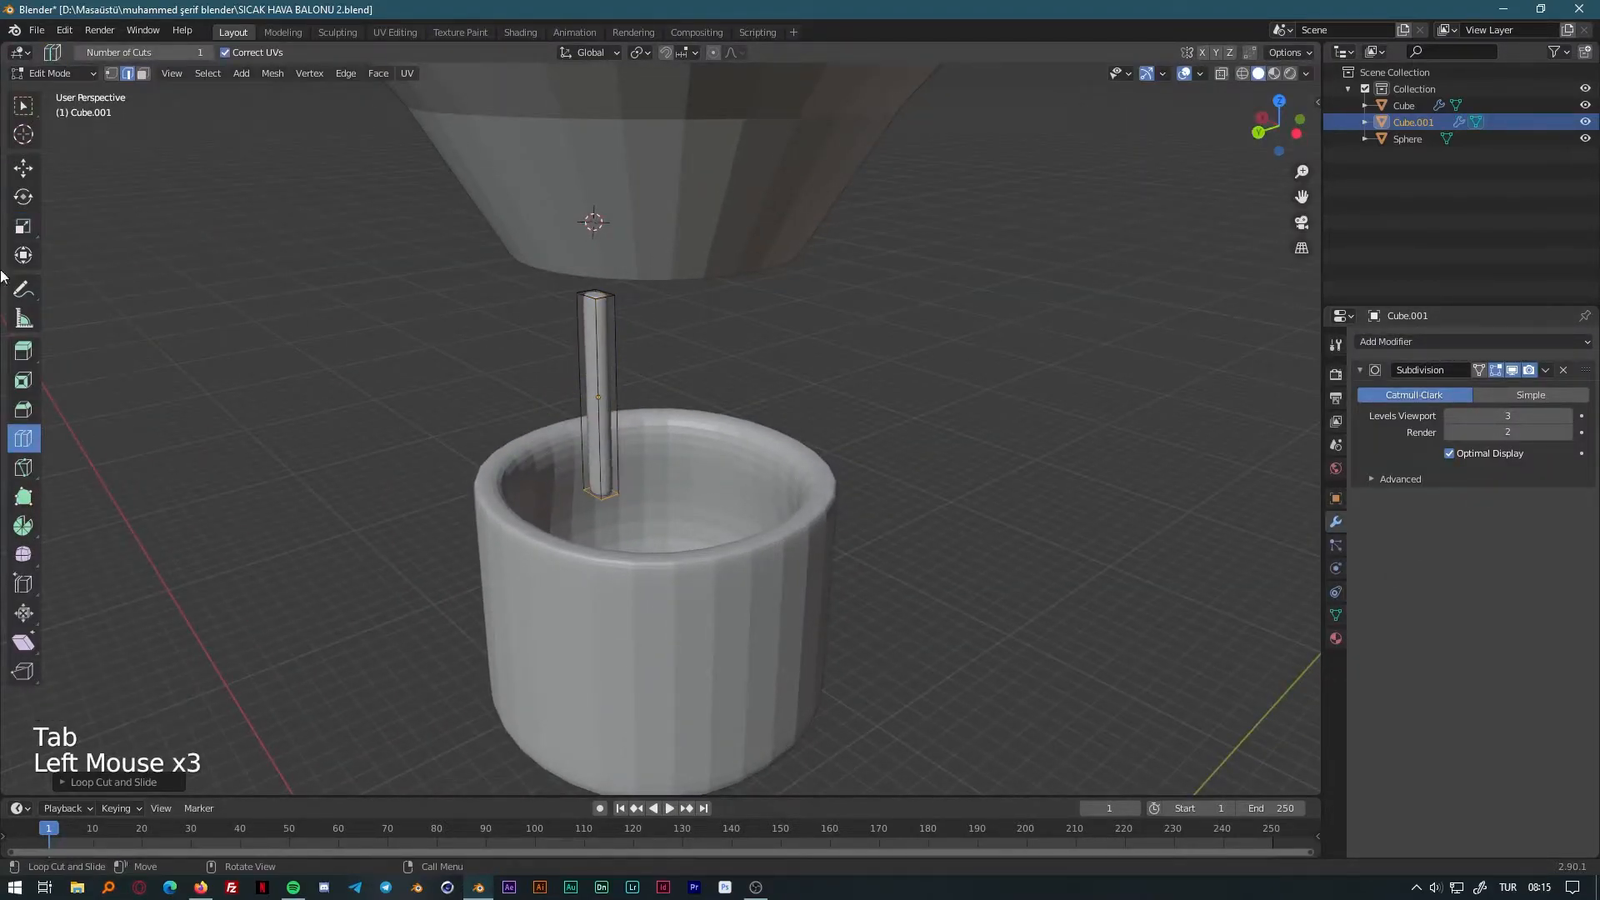
left_click(23, 105)
key("Tab")
Move the rod outward along Y, clear of the basket, and resize it to be longer and thinner.
key("g")
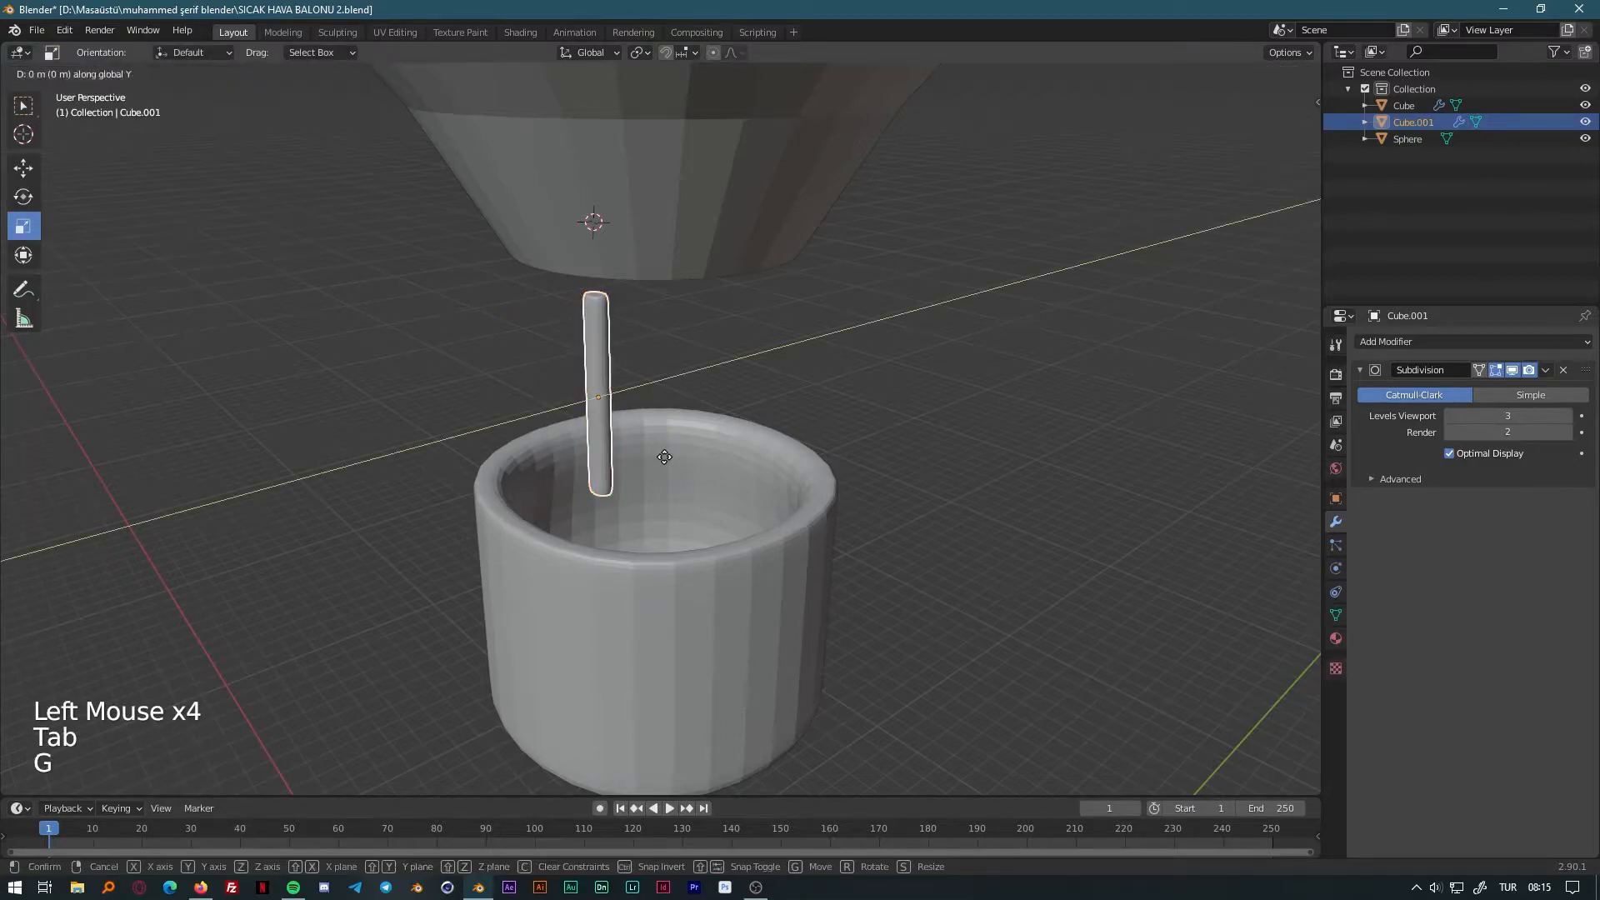
left_click(558, 487)
middle_click_drag(473, 333, 422, 318)
mouse_move(421, 313)
left_mouse_down()
mouse_move(429, 276)
mouse_move(422, 296)
left_mouse_up()
key("s")
left_click(614, 482)
Move the rod along Y and Z to the gap between the neck and the basket, and lengthen it slightly.
middle_click_drag(783, 481, 787, 461)
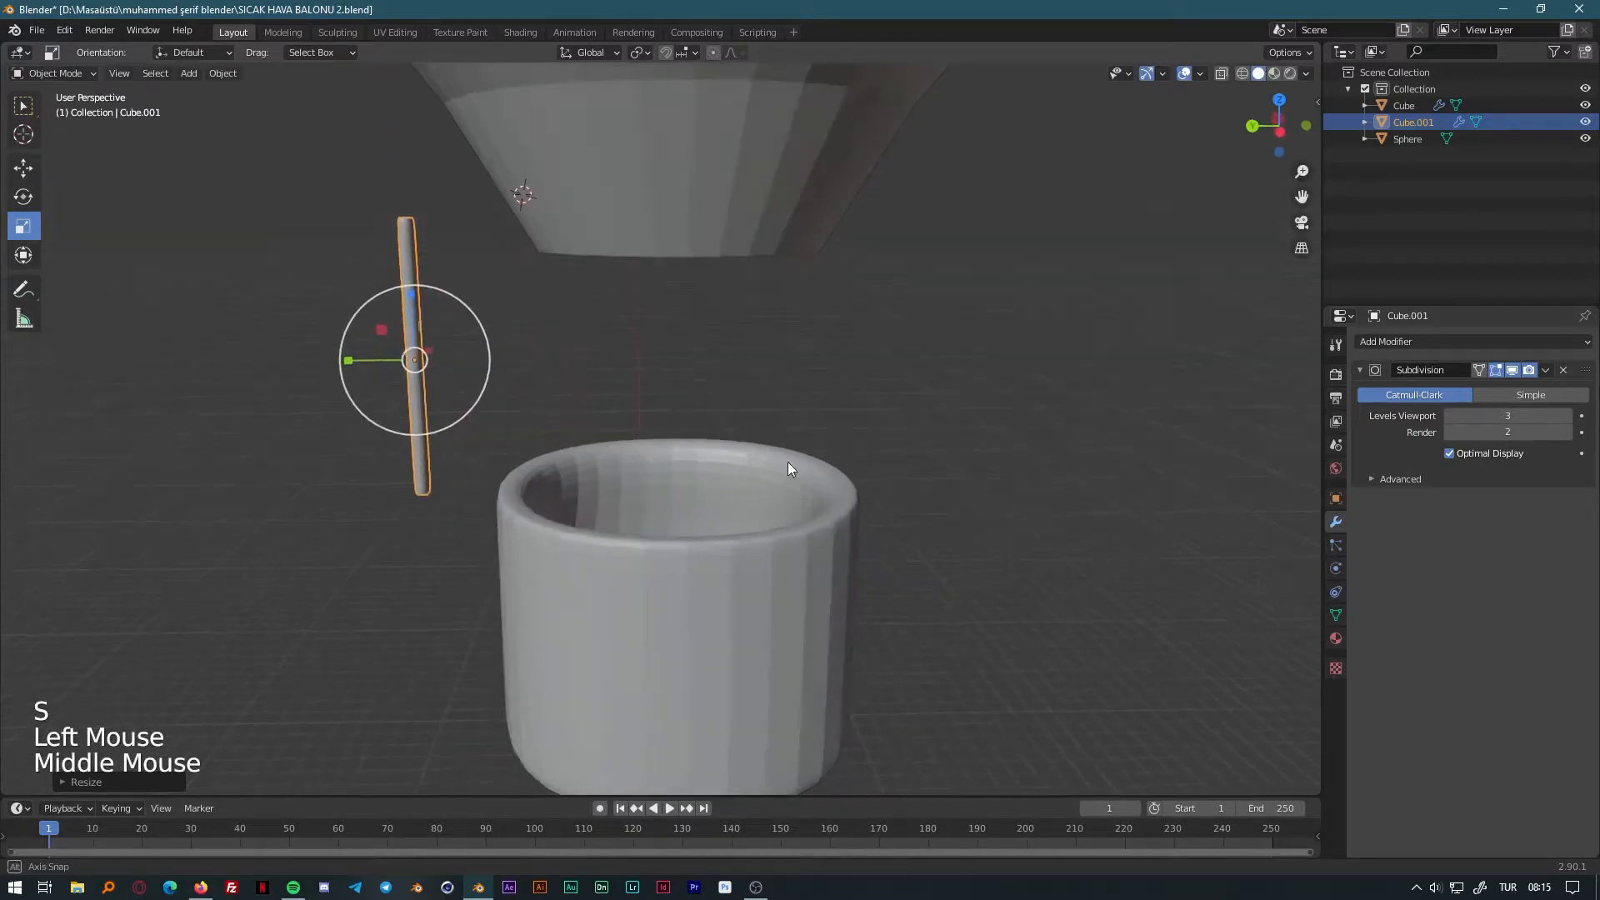
scroll(787, 462, "down", 2)
left_click(1285, 130)
key("g")
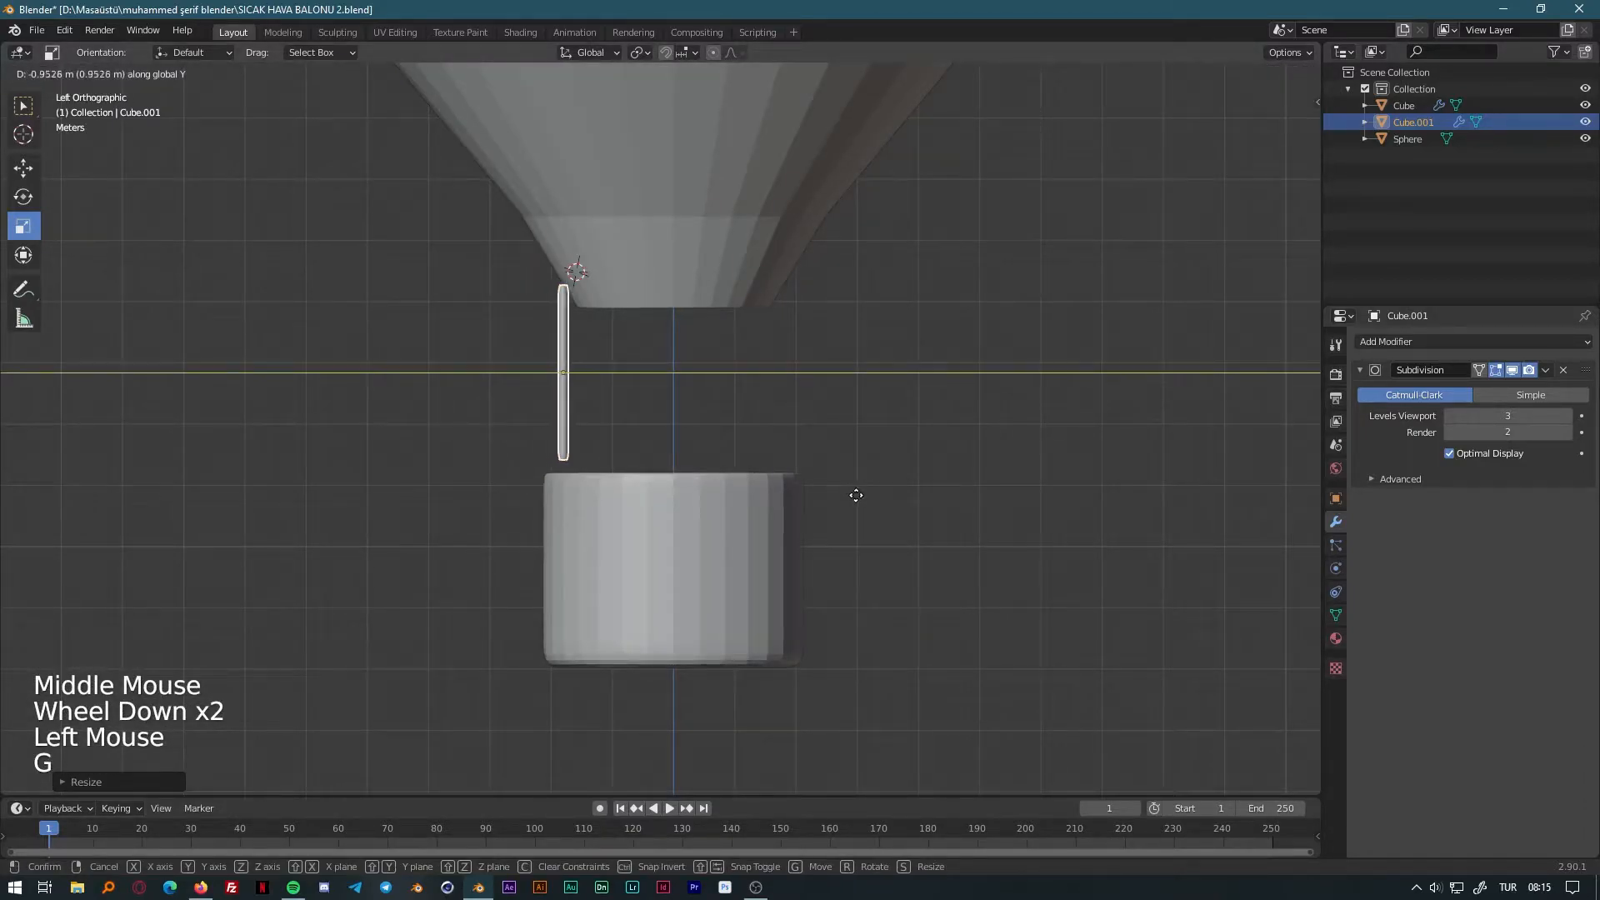
key("g")
left_click(900, 514)
left_click_drag(566, 328, 566, 321)
Tilt the rod inward toward the neck and shift it outward beside the neck's lower edge.
key("r")
key("g")
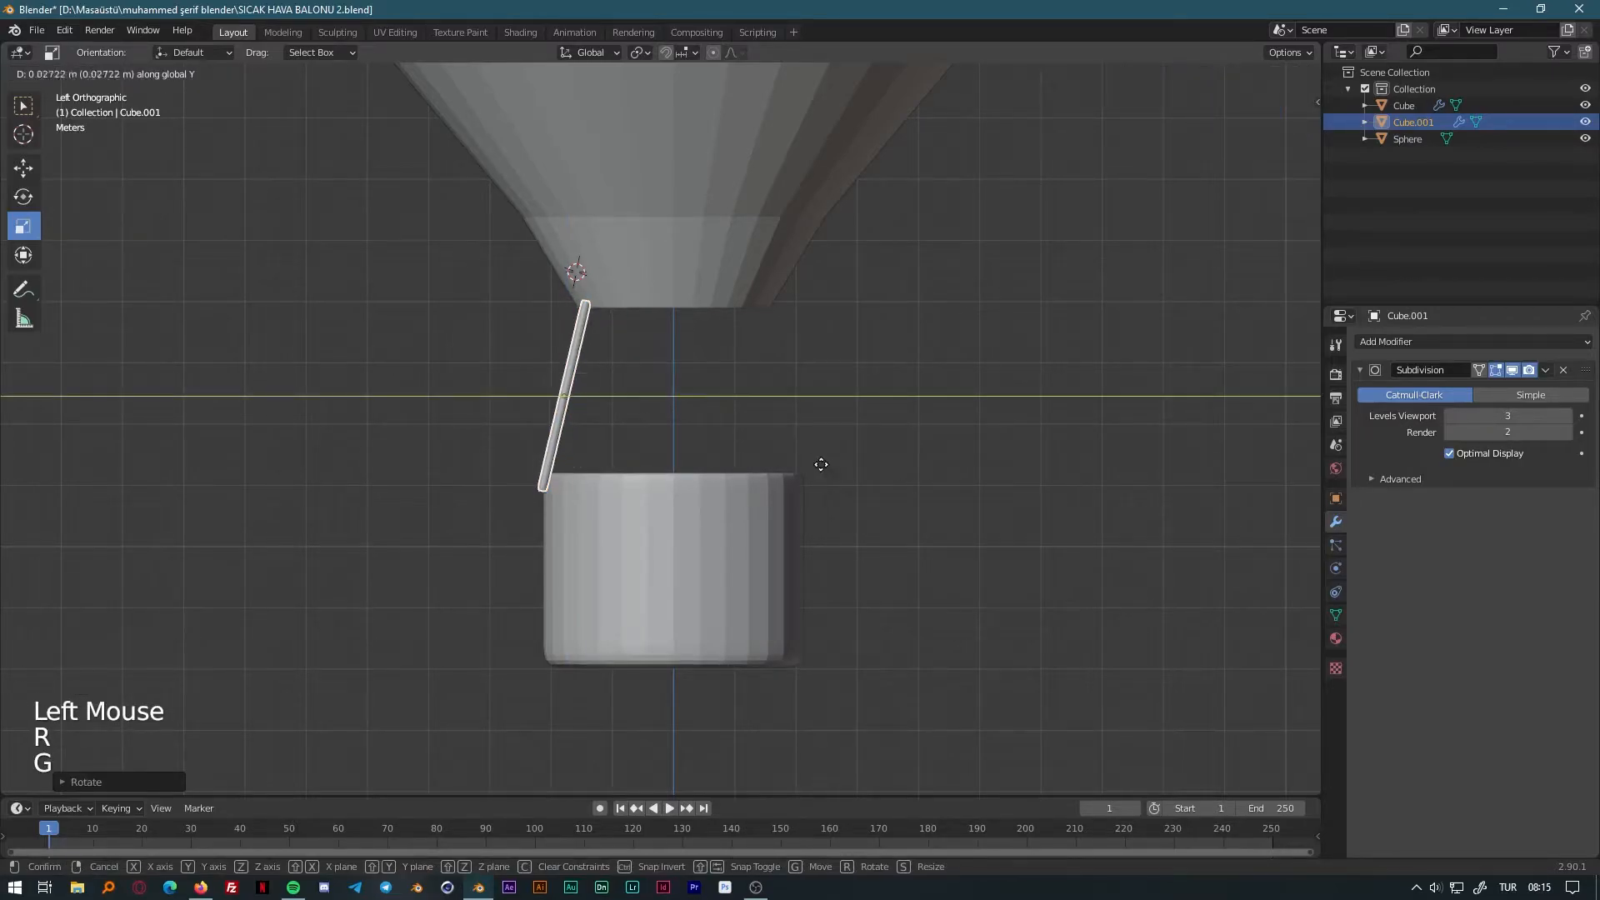
key("g")
left_click(823, 456)
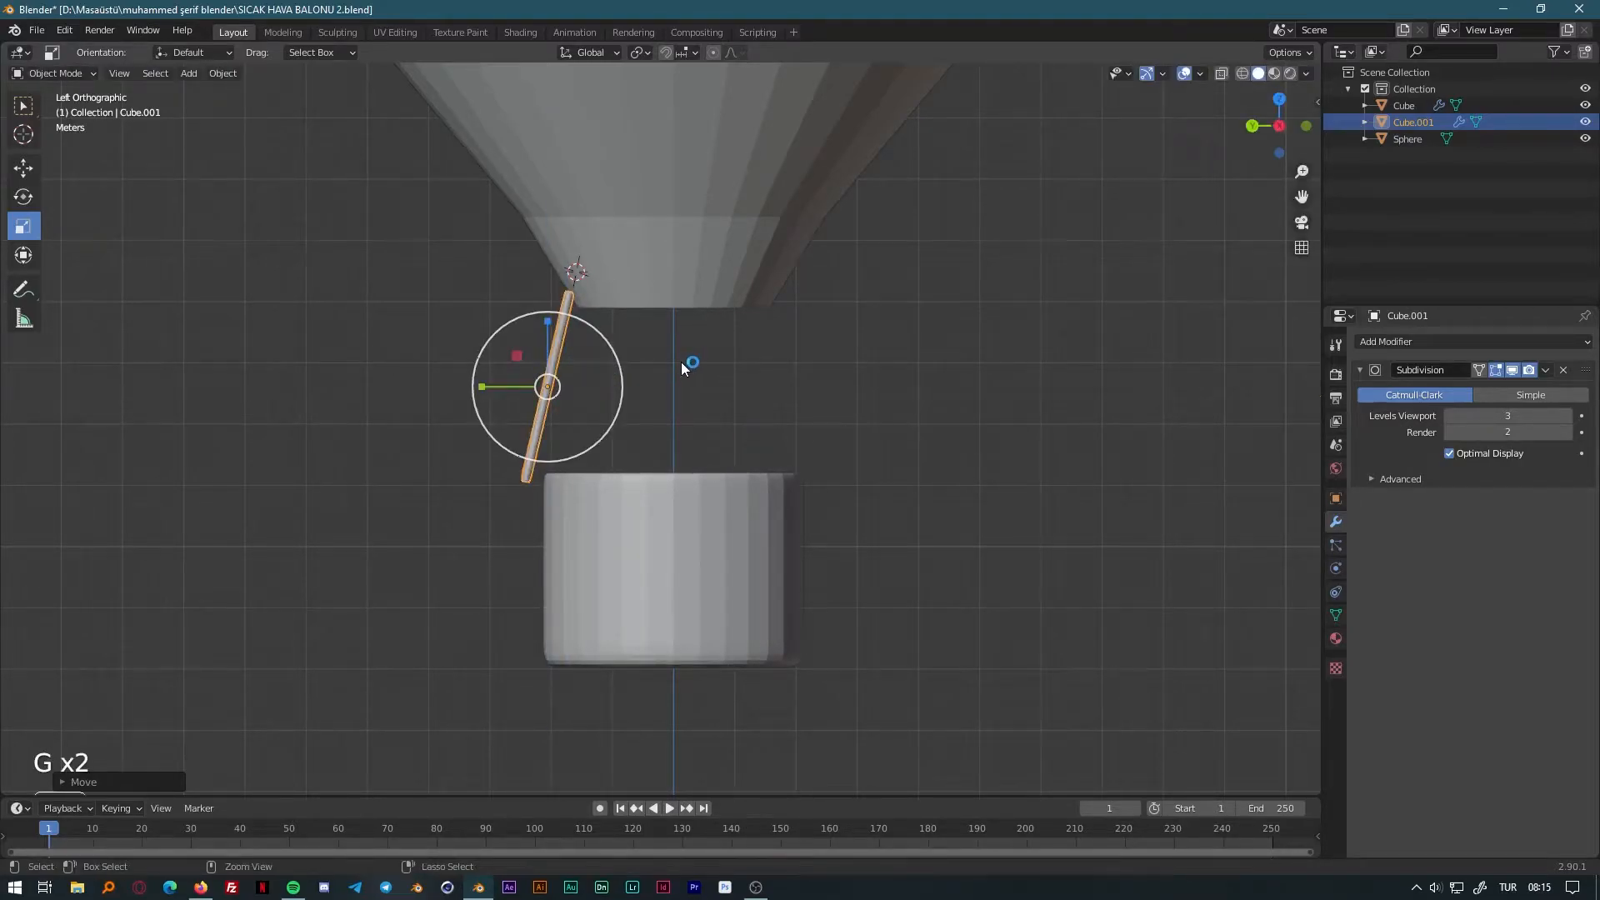
Scale, move and rotate the rod so its ends meet the neck's lower edge and the basket's rim.
key("s")
left_click(776, 541)
key("g")
middle_click(779, 543)
left_click(887, 567)
key("r")
left_click(899, 372)
key("g")
left_click(921, 414)
Move the rod along X to centre it on the balloon and basket, as seen from behind.
middle_click_drag(921, 414, 986, 551)
left_click(1276, 131)
left_click(1277, 129)
key("g")
key("y")
key("x")
left_click(279, 486)
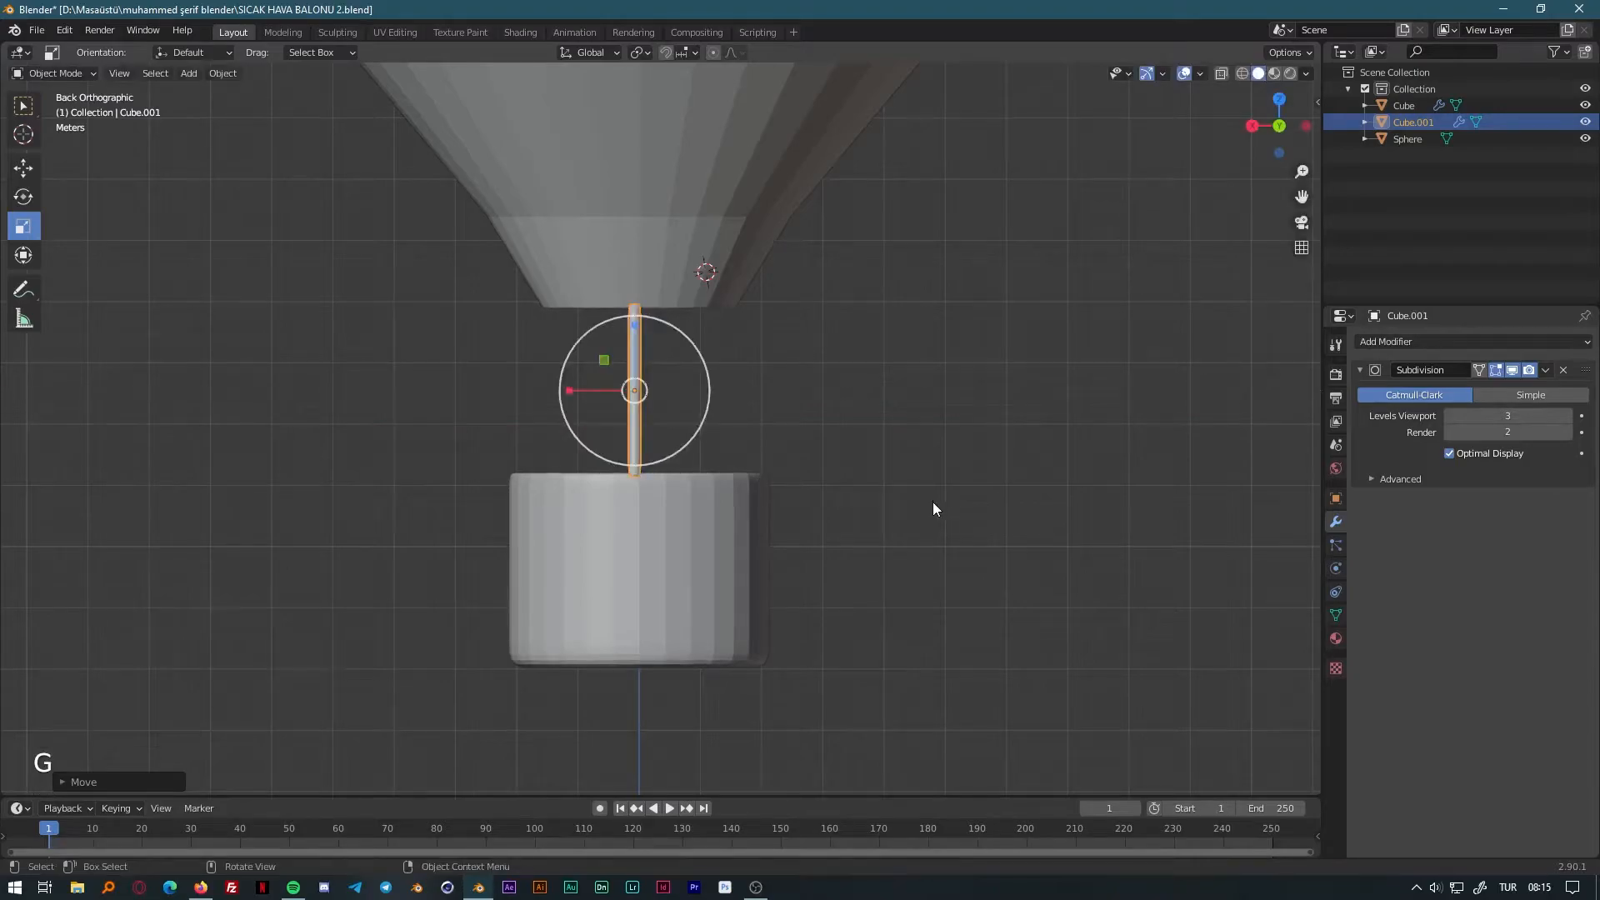
Shift the rod along Y, then nudge it so its lower end sits on the basket's rim.
left_click(1305, 125)
key("g")
key("y")
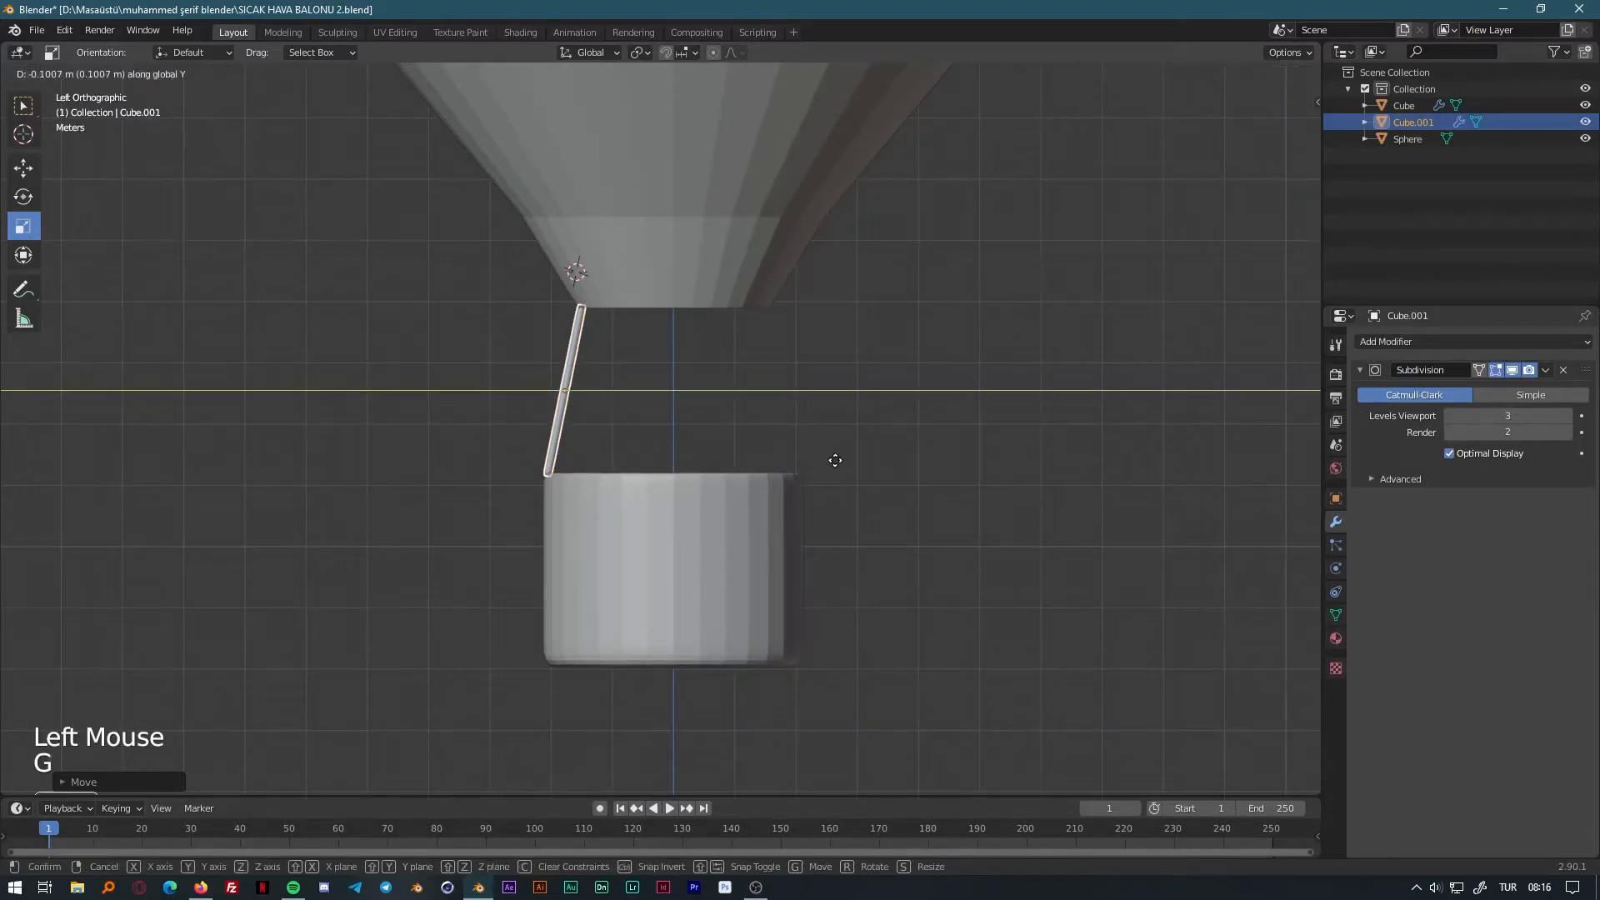
left_click(822, 457)
middle_click_drag(823, 458, 577, 520)
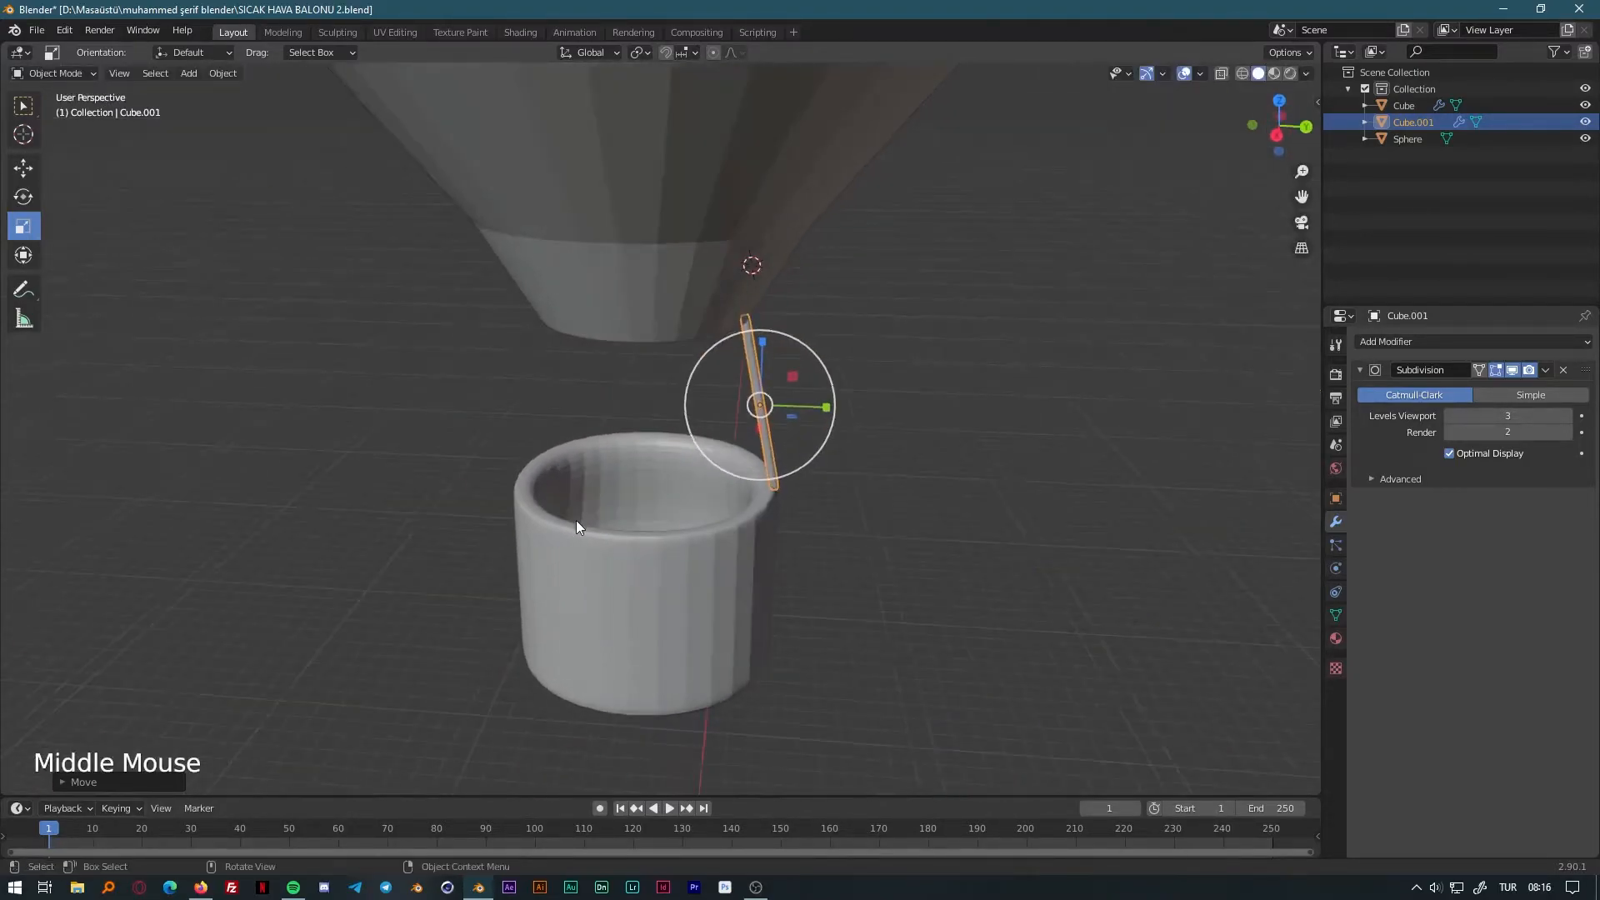
key("g")
left_click(817, 531)
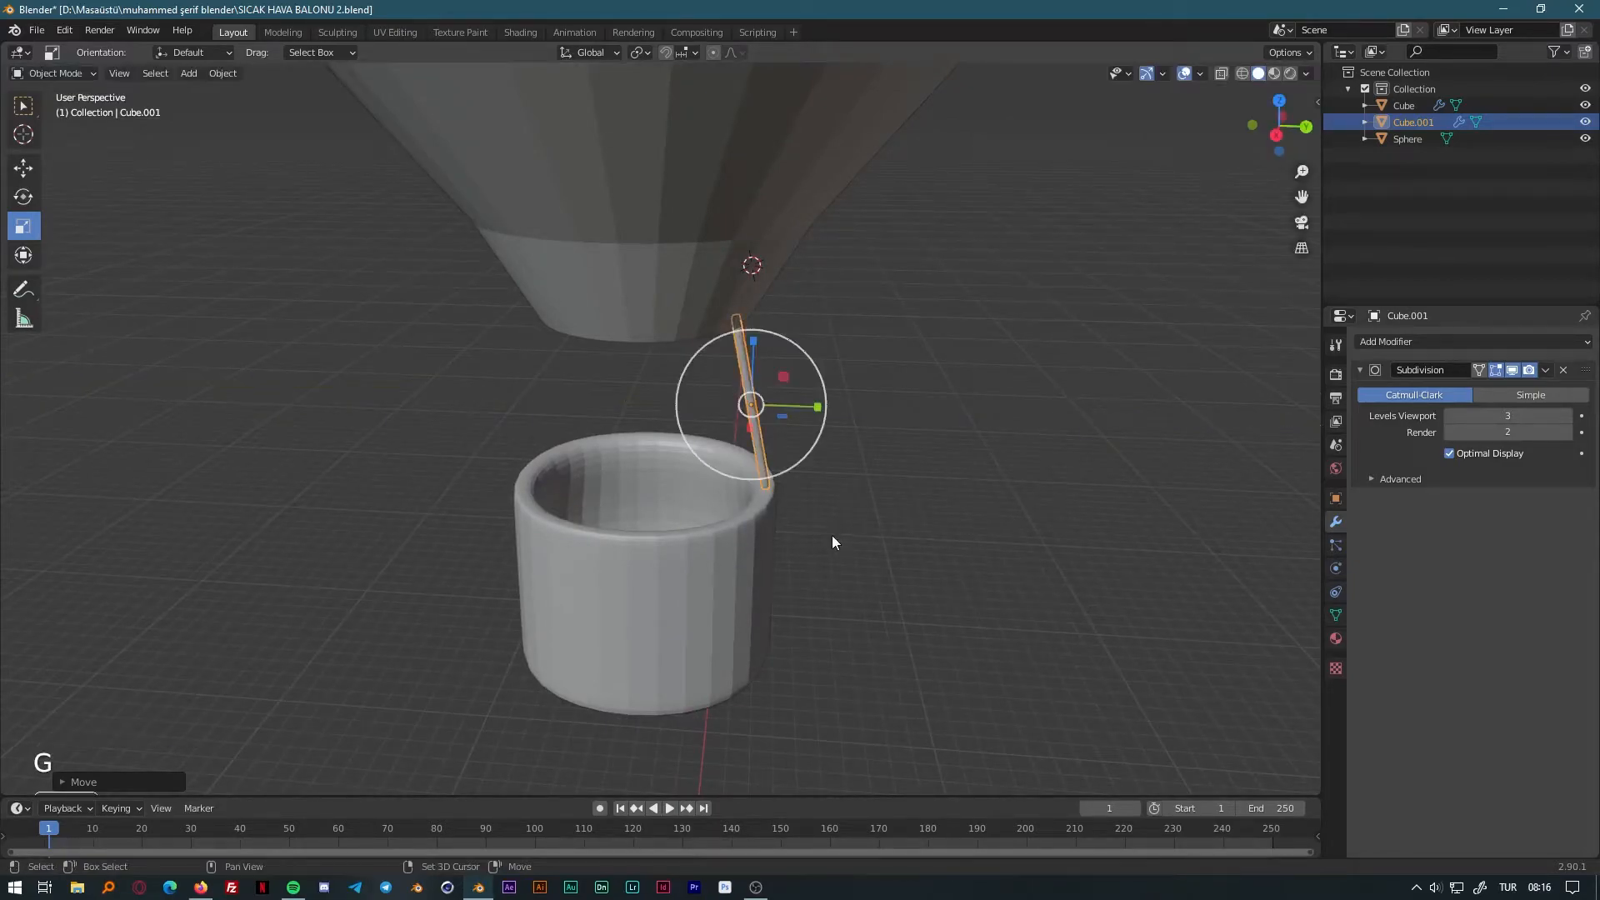
Rotate the rod slightly in the side view and move it along Y to meet the neck's edge and the basket's rim.
middle_click_drag(823, 535, 879, 512)
middle_click_drag(854, 420, 510, 433)
left_click(598, 313)
left_click(585, 319)
left_click(1287, 126)
key("r")
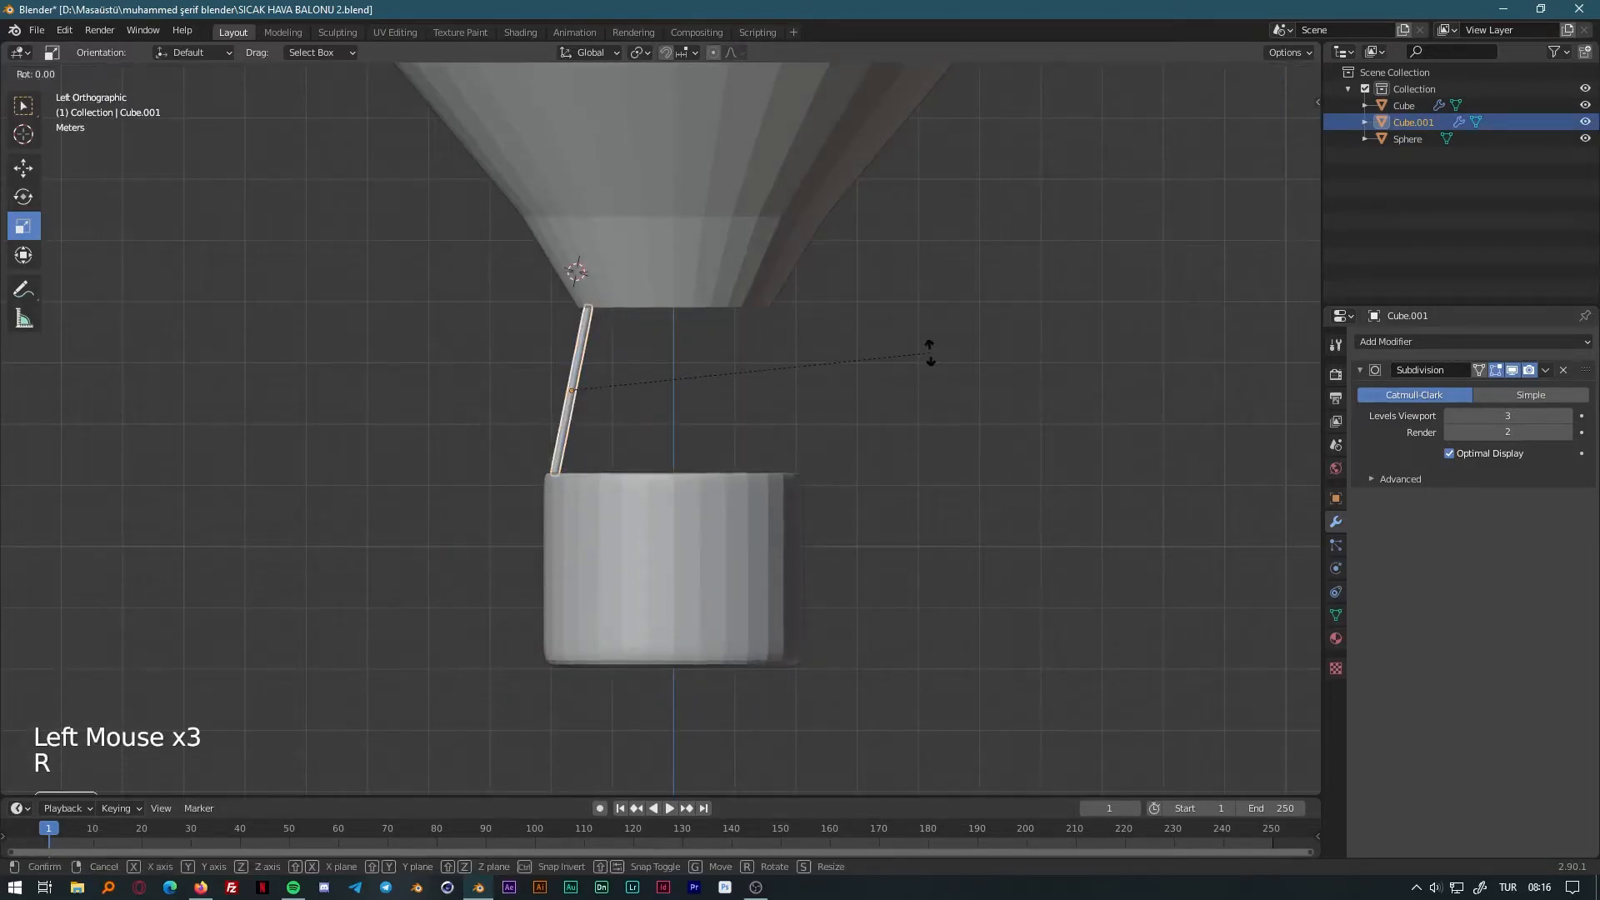
key("g")
key("y")
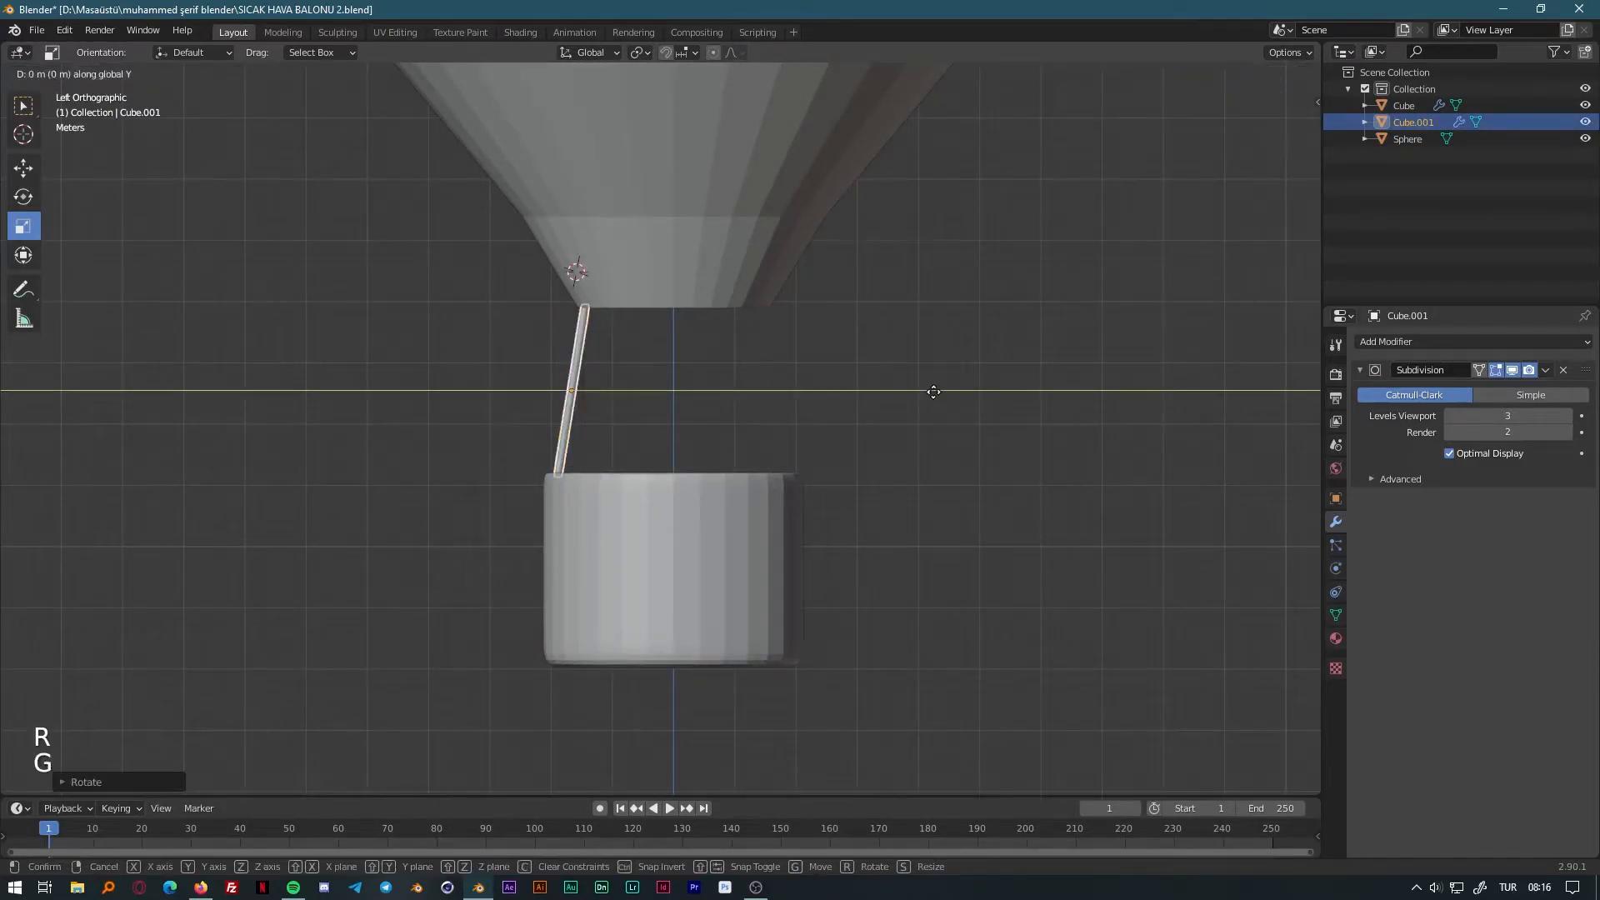
middle_click_drag(902, 380, 800, 528)
left_click(990, 502)
Try joining the rod and the envelope into one object, and undo the join.
middle_click_drag(990, 503, 769, 498)
middle_click_drag(568, 413, 678, 300)
left_click(678, 299)
left_click(684, 326, "shift")
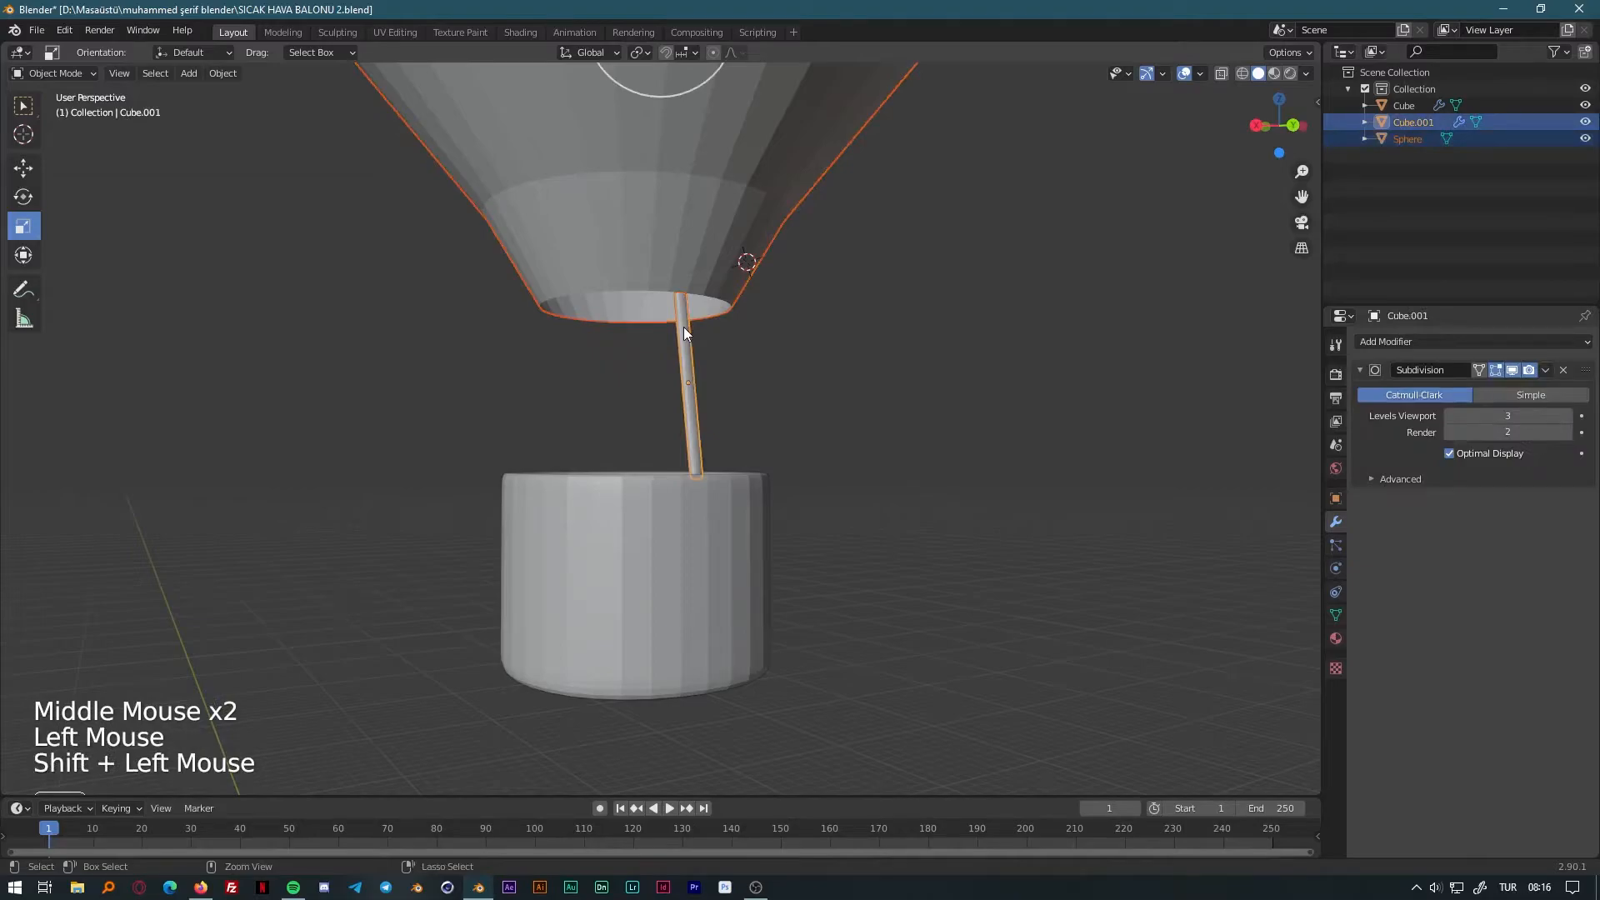
key("ctrl+j")
left_click(874, 359)
middle_click_drag(875, 358, 766, 388)
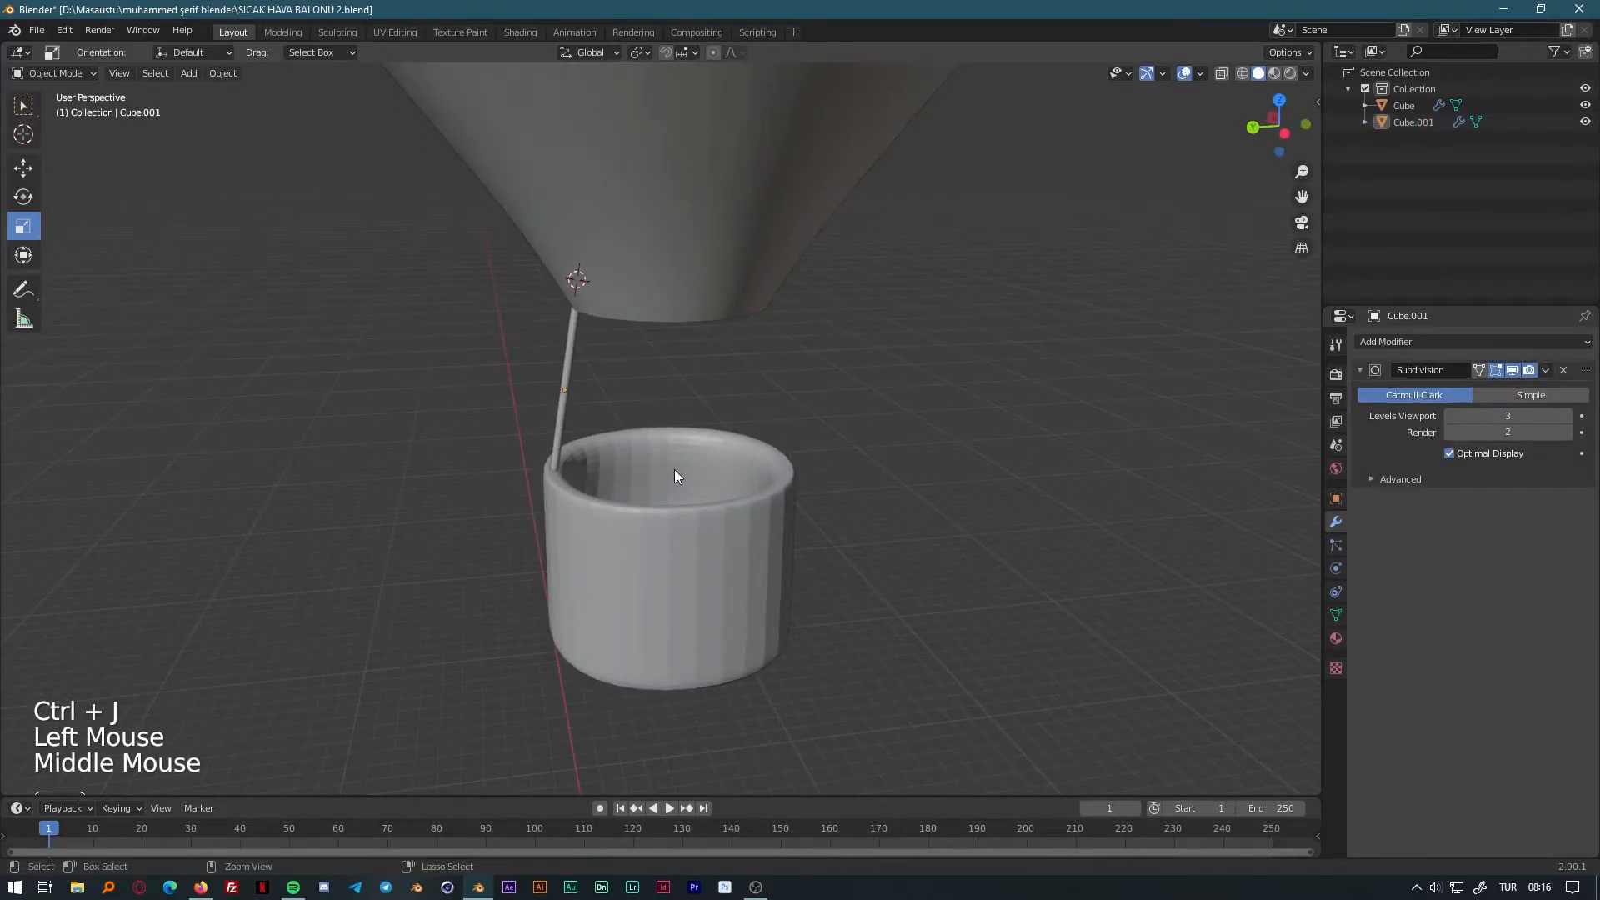
key("ctrl+z")
key("ctrl+z")
double_click(567, 387)
key("shift+j")
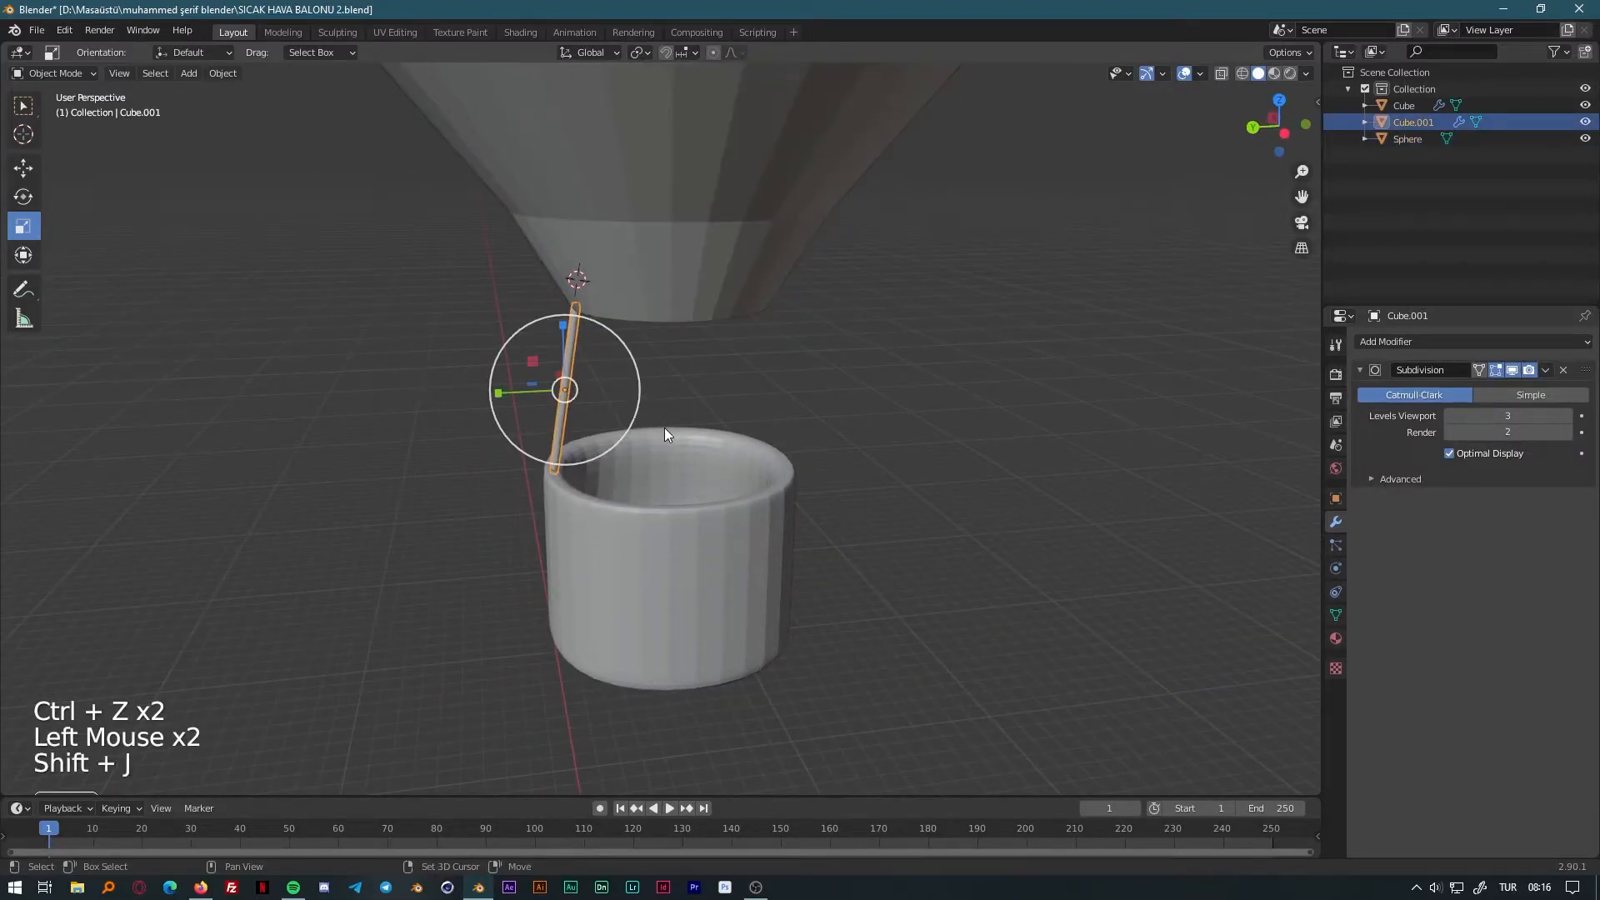
key("g")
key("y")
right_click(995, 474)
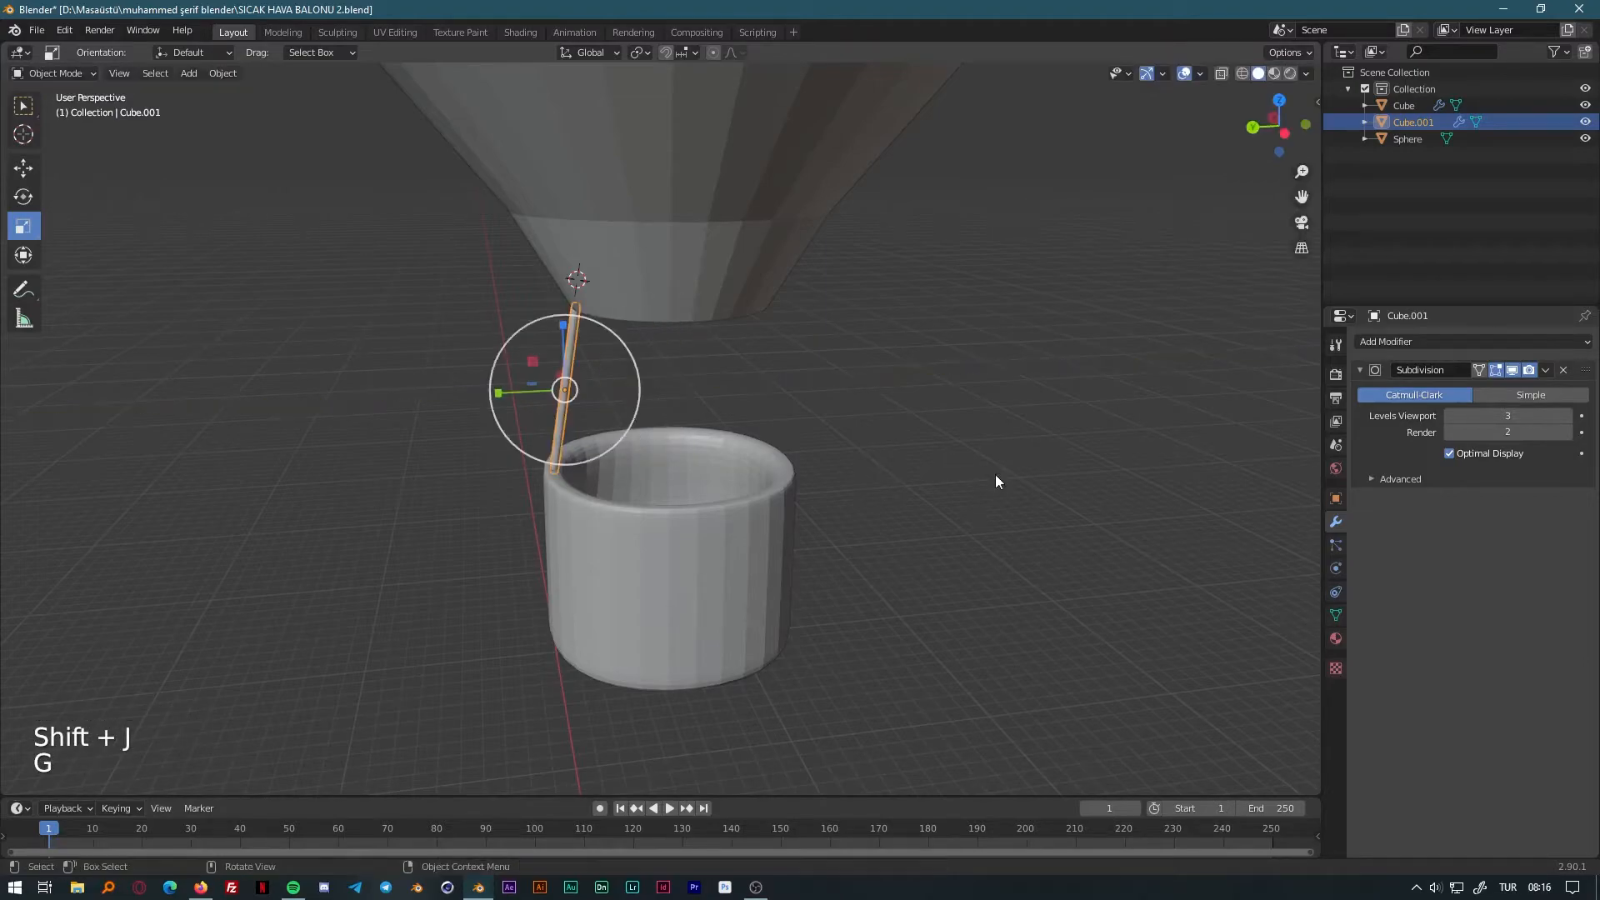
key("shift+s")
Duplicate the rod along Y to the opposite side of the basket and rotate the copy 180° about Z.
key("shift+d")
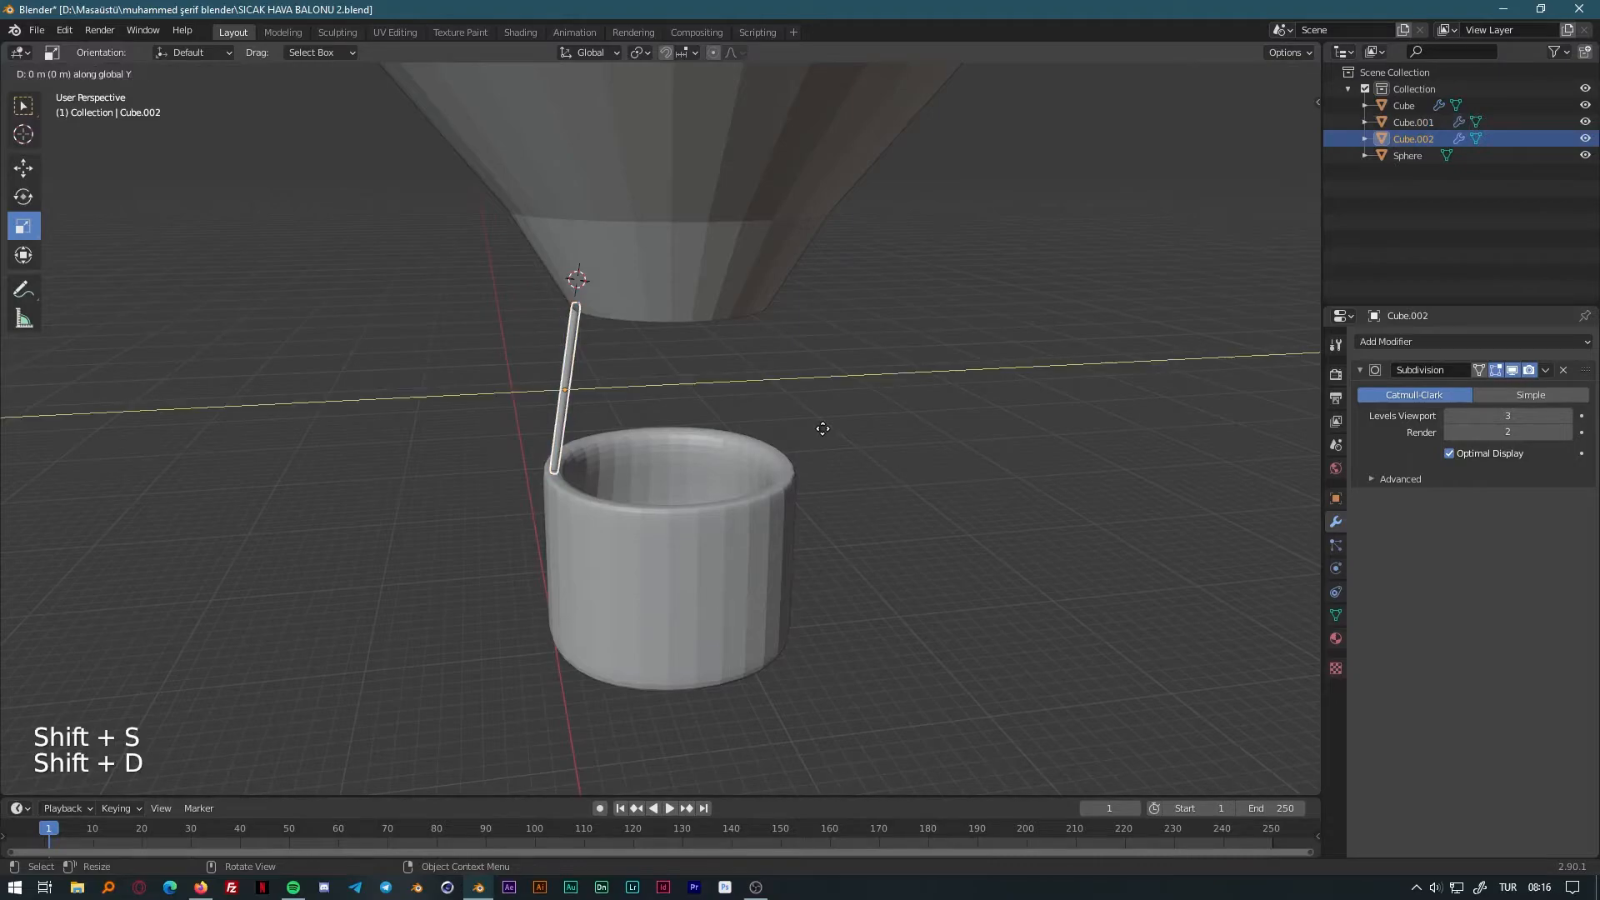
left_click(1051, 406)
middle_click_drag(1052, 407, 958, 452)
key("r")
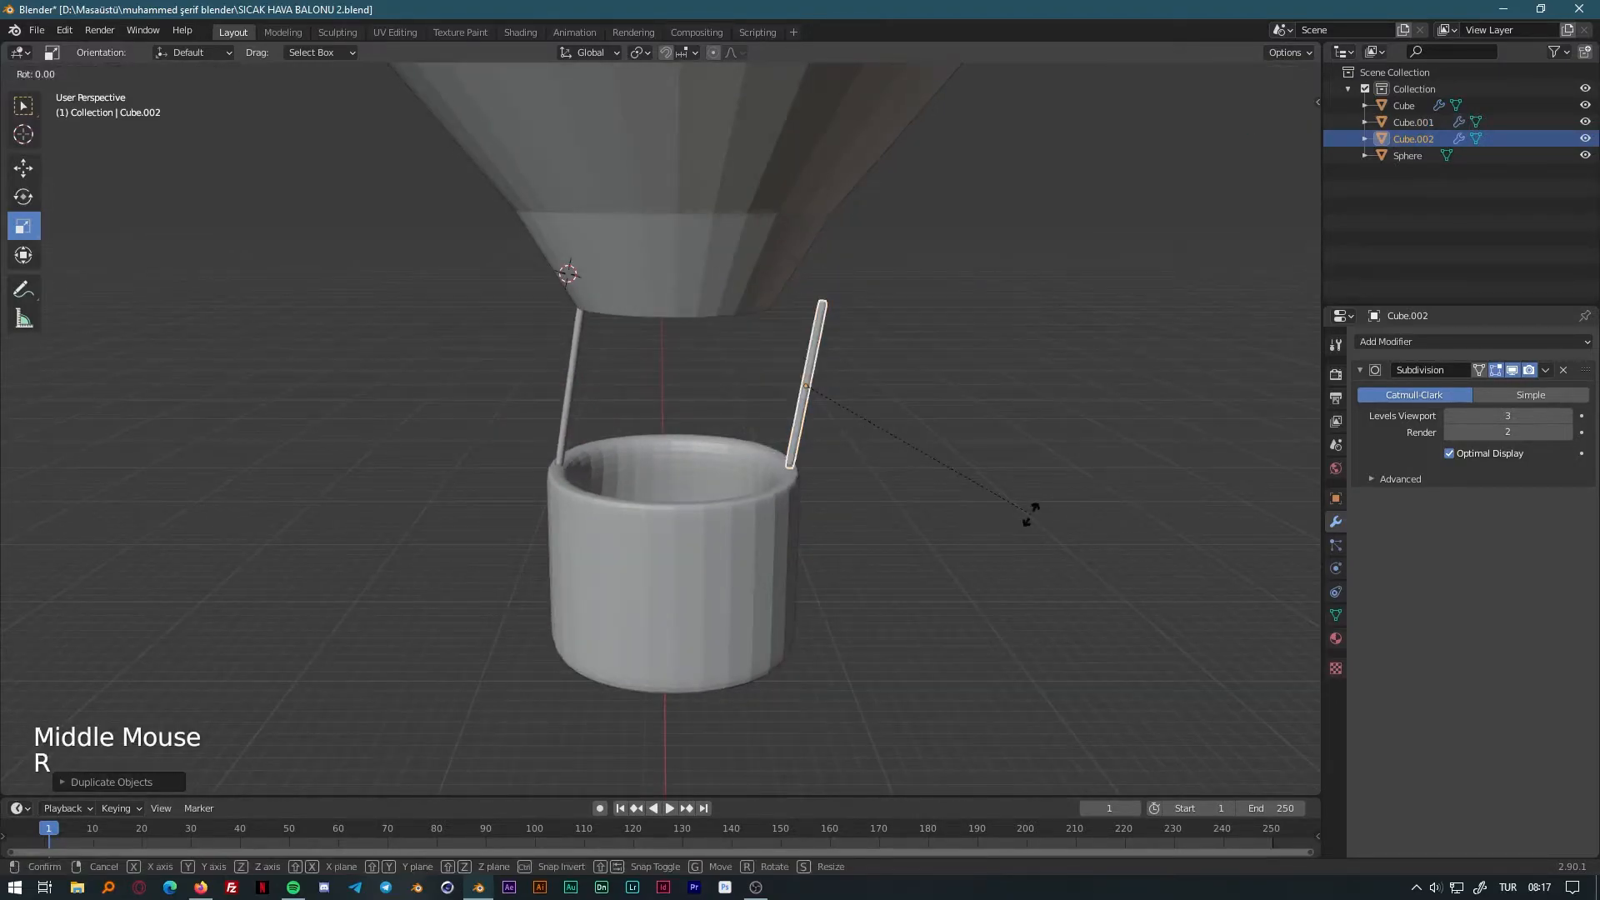
key("z")
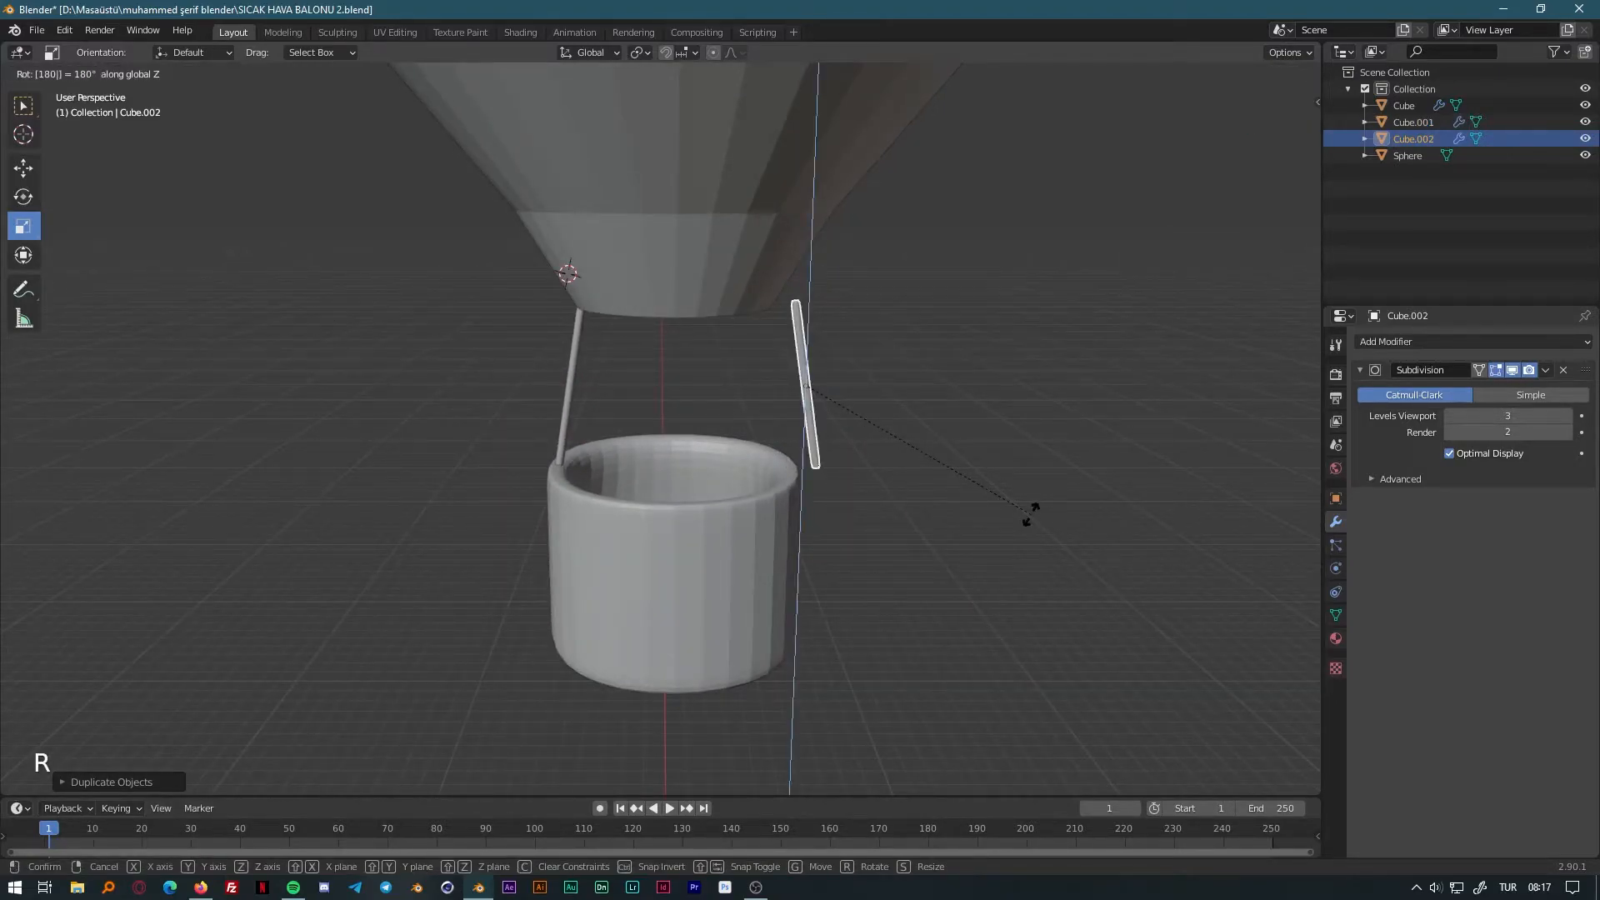
key("Return")
middle_click_drag(1032, 514, 958, 575)
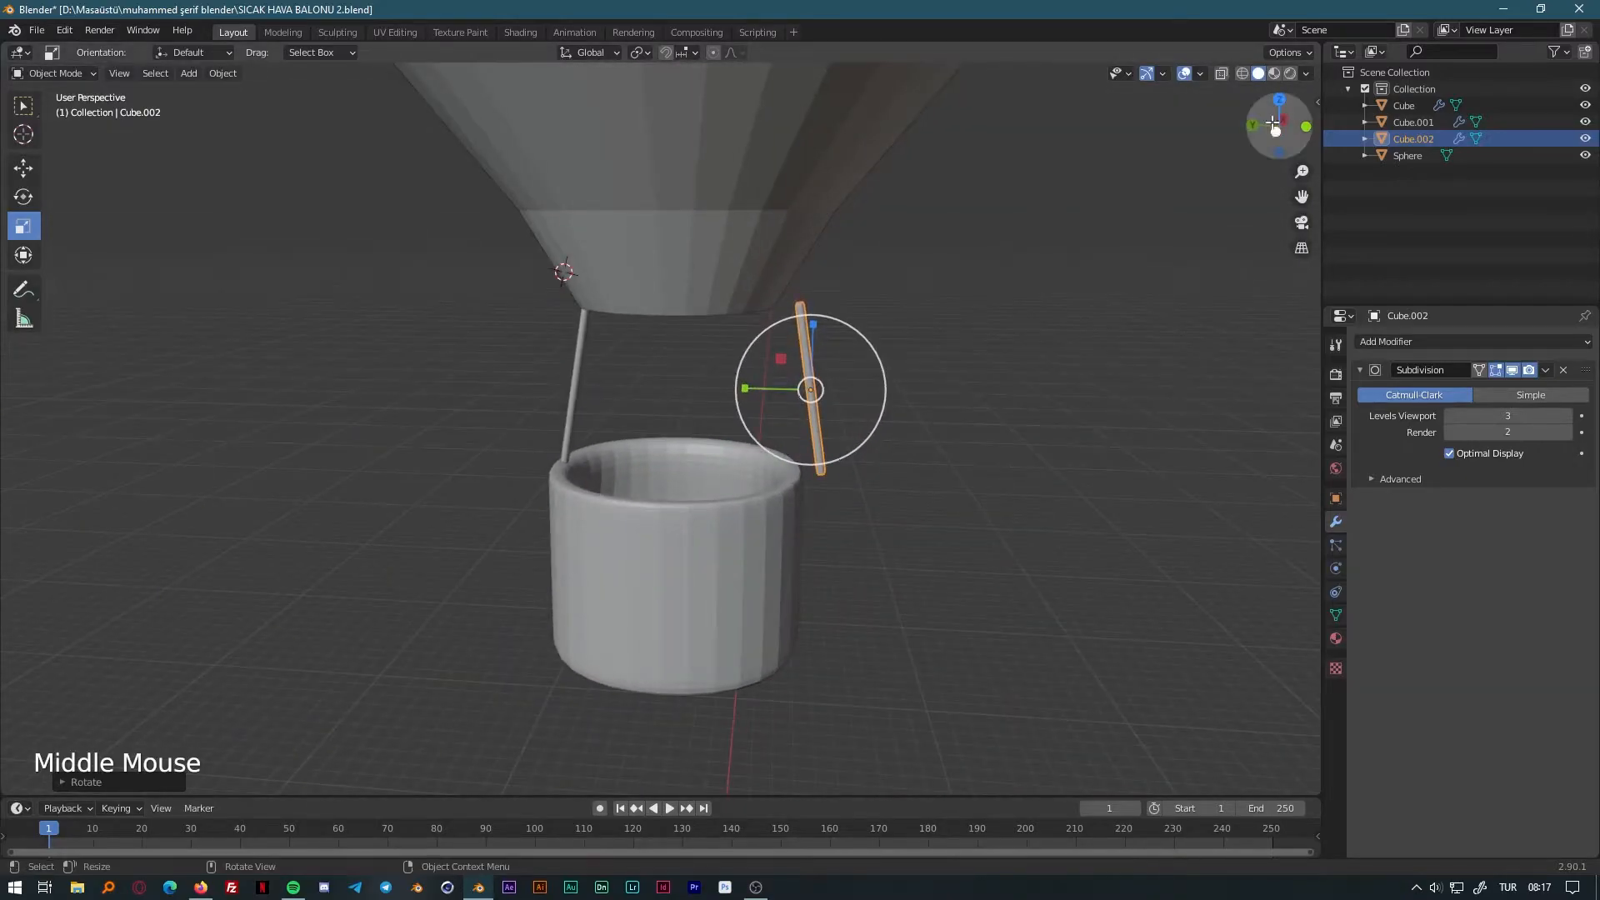
Move the second rod along Y so it meets the neck's edge and the basket's rim, and save the file.
left_click(1275, 120)
key("g")
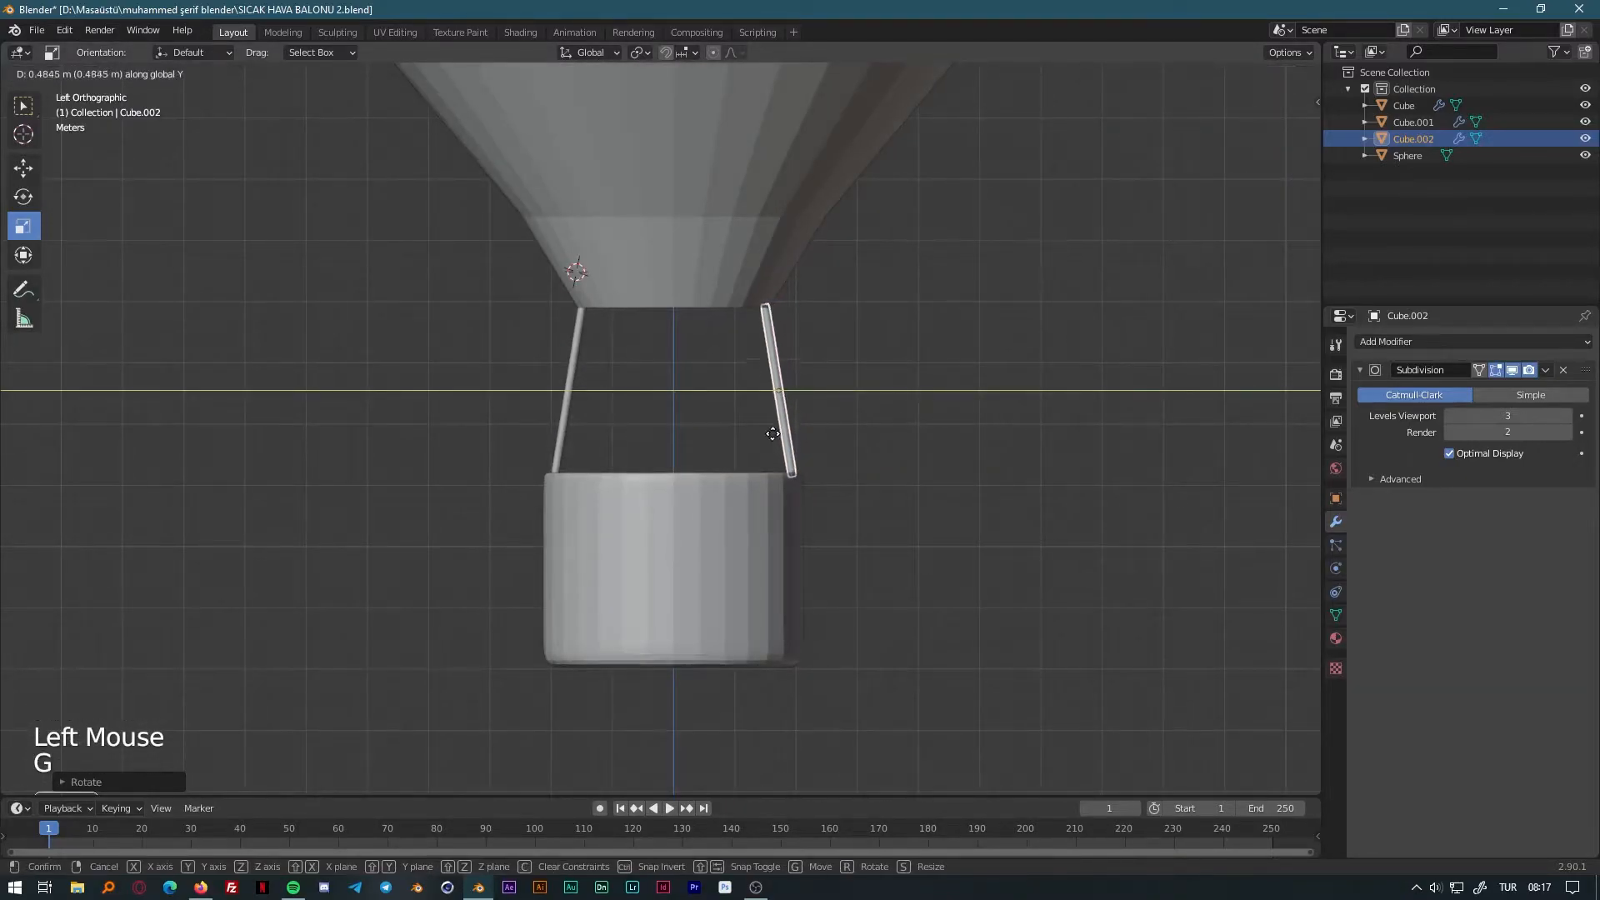
left_click(777, 433)
middle_click_drag(945, 457, 629, 583)
key("ctrl+s")
middle_click_drag(952, 613, 686, 572)
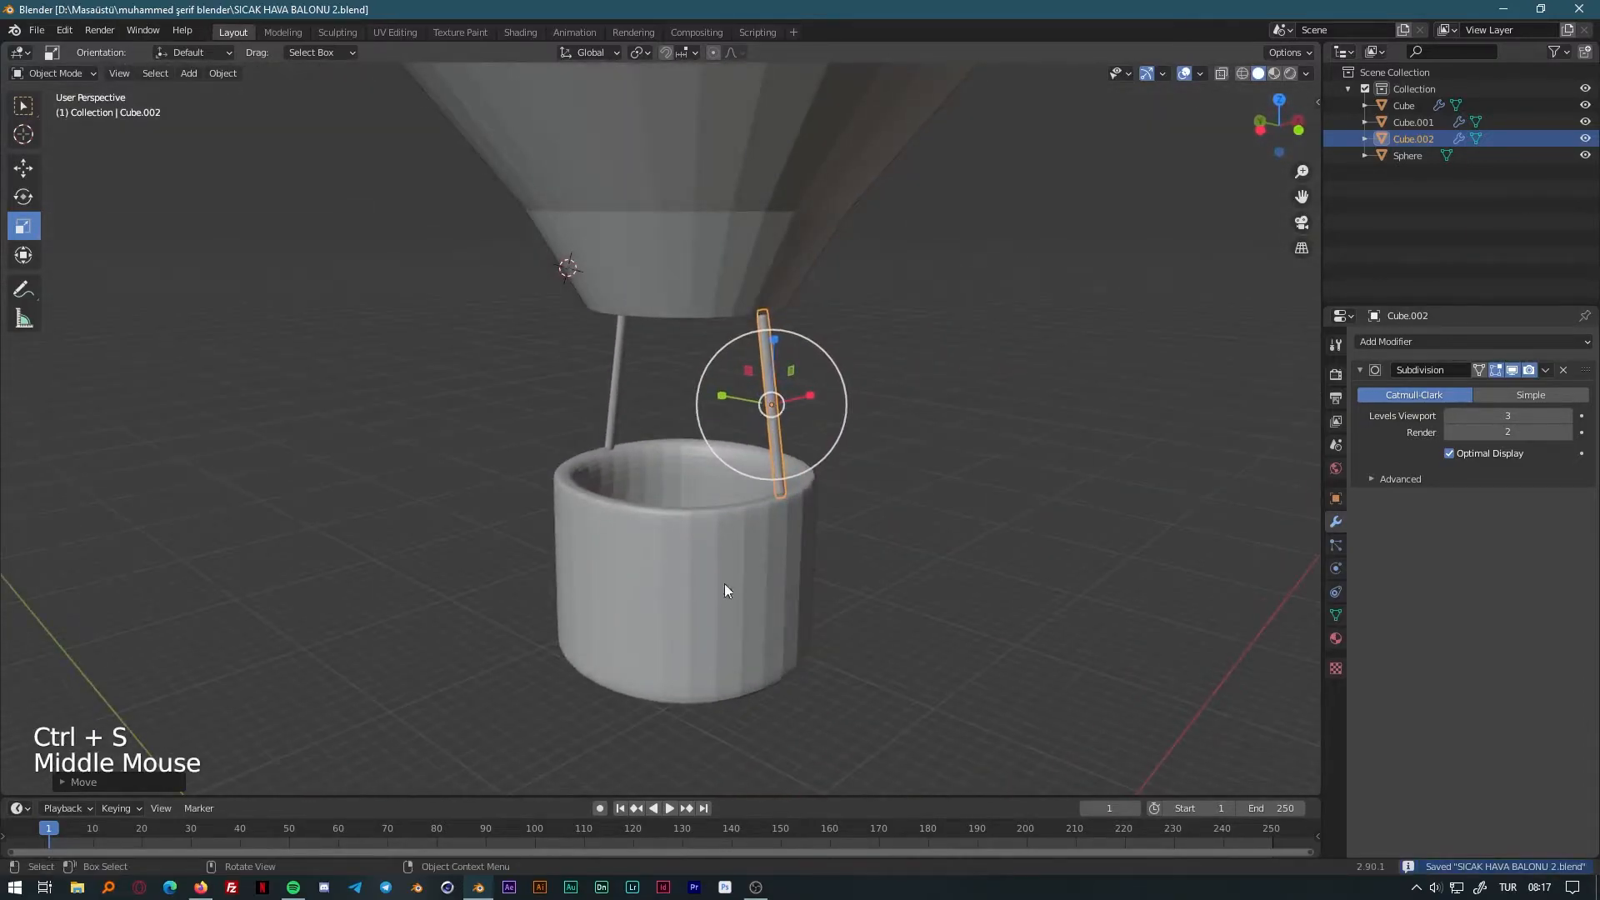
left_click(897, 623)
scroll(897, 623, "down", 6)
middle_click_drag(897, 624, 577, 601)
scroll(706, 522, "up", 7)
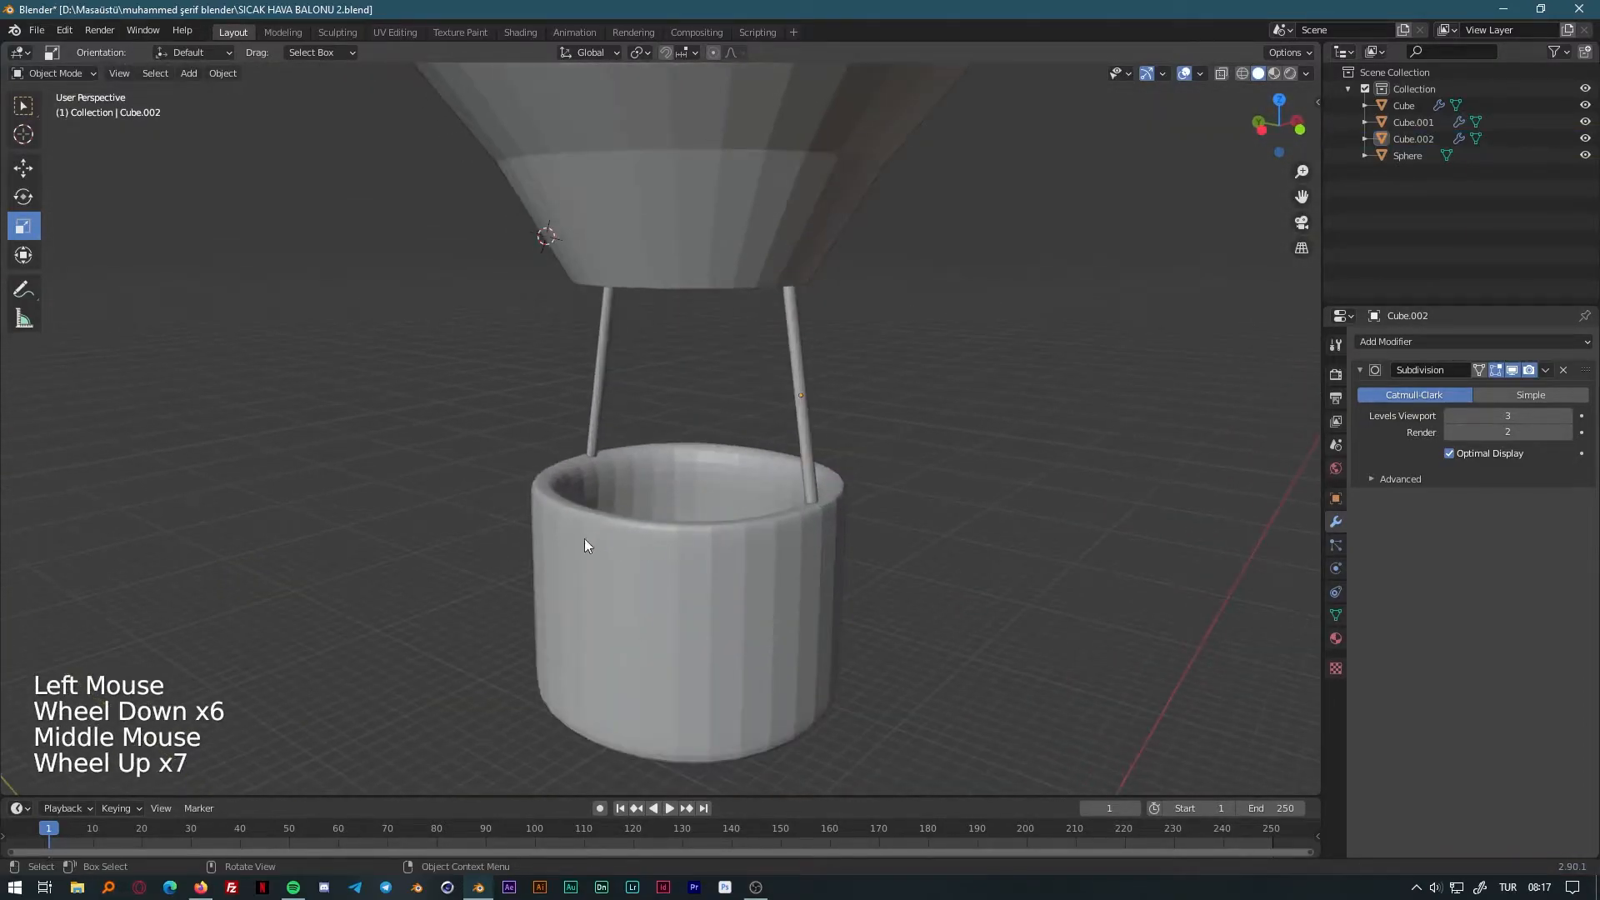
Duplicate the second rod and position the copy at the side of the basket between the two existing rods.
left_click(806, 425)
key("shift+d")
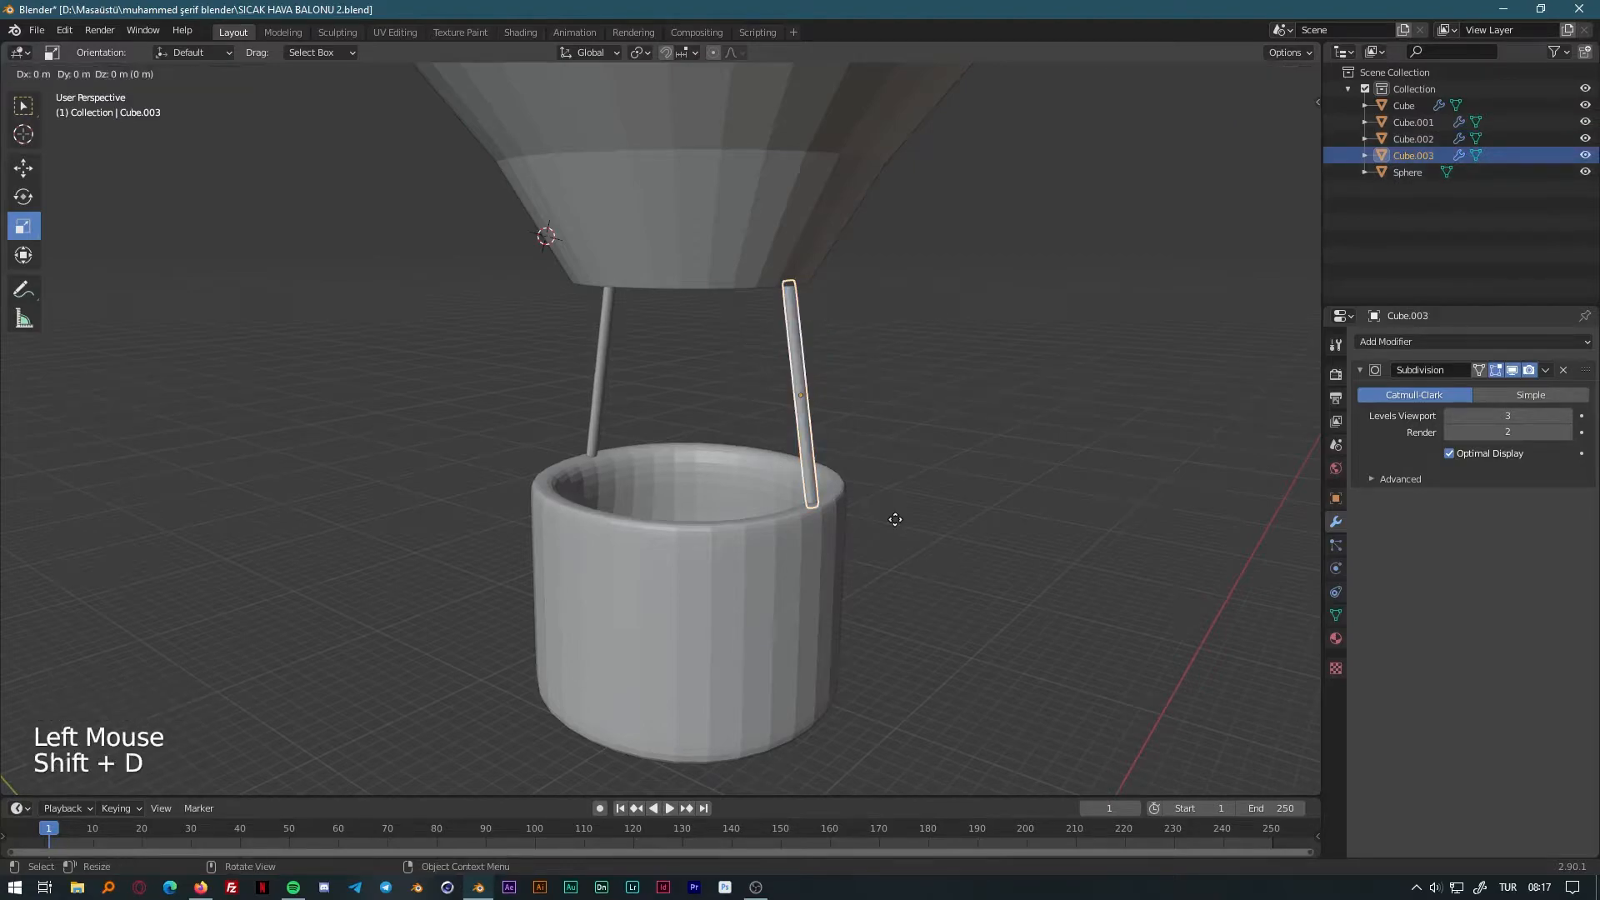
left_click(1017, 348)
left_click(1272, 133)
mouse_move(966, 469)
middle_mouse_down()
mouse_move(968, 540)
mouse_move(971, 483)
middle_mouse_up()
left_click(1277, 131)
key("g")
key("x")
left_click(721, 438)
middle_click_drag(722, 439, 856, 547)
Rotate the third rod 90° and a further 180° about Z so it leans toward the neck.
key("r")
key("9")
key("0")
key("z")
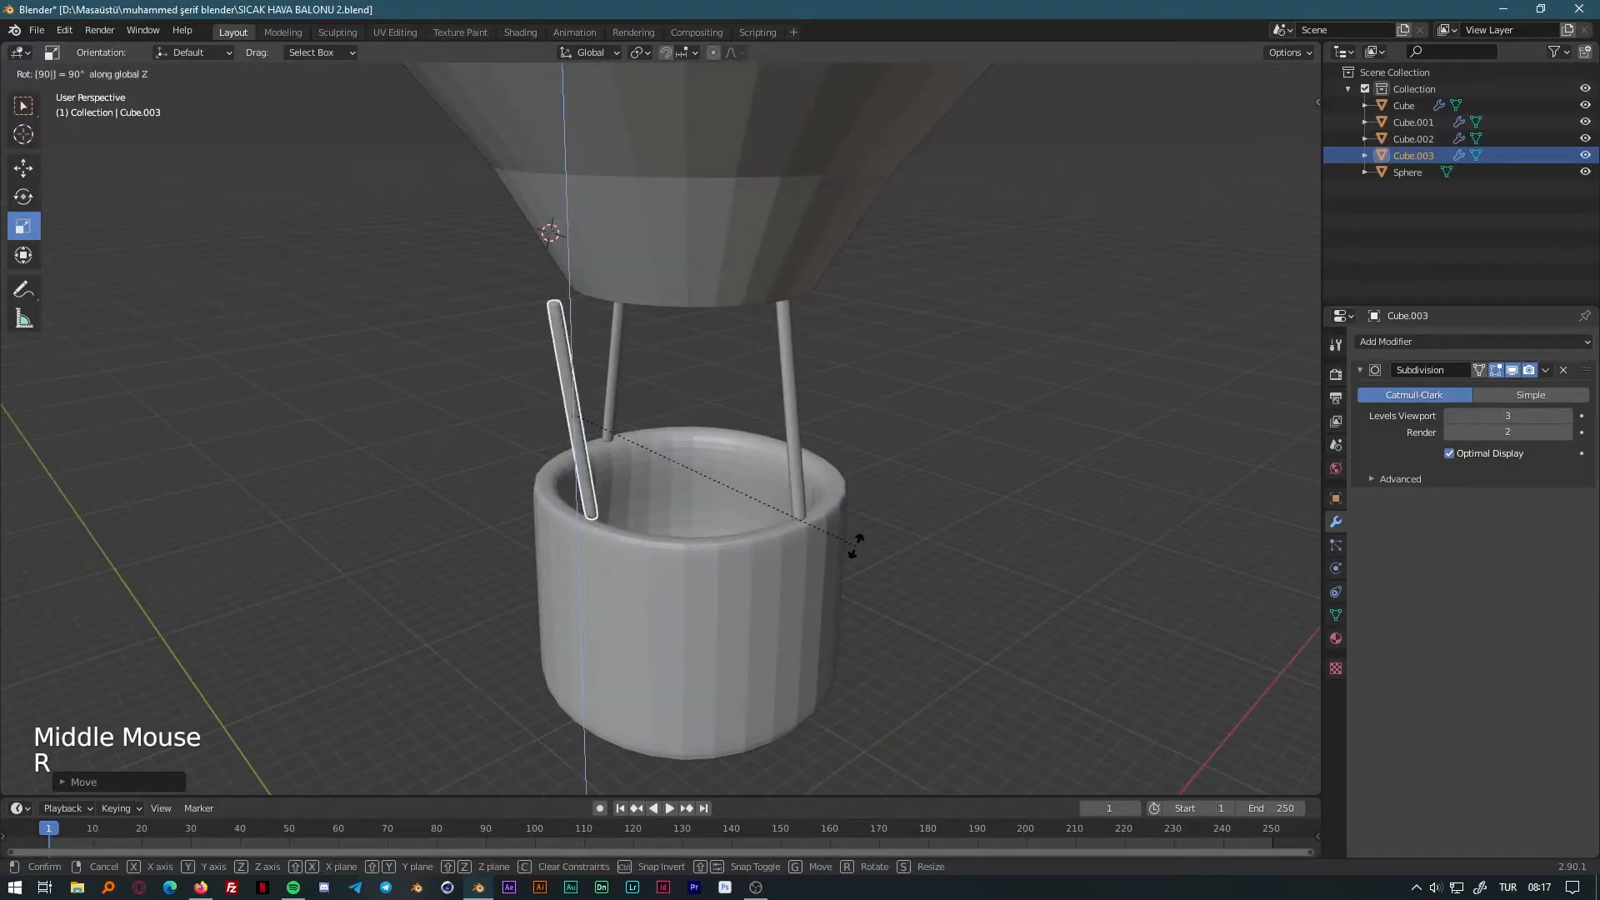
left_click(856, 547)
middle_click_drag(856, 546, 662, 459)
type("r180z")
left_click(658, 457)
Move the third rod along X so its ends meet the neck's edge and the basket's rim.
middle_click_drag(713, 531, 1116, 463)
left_click(1279, 129)
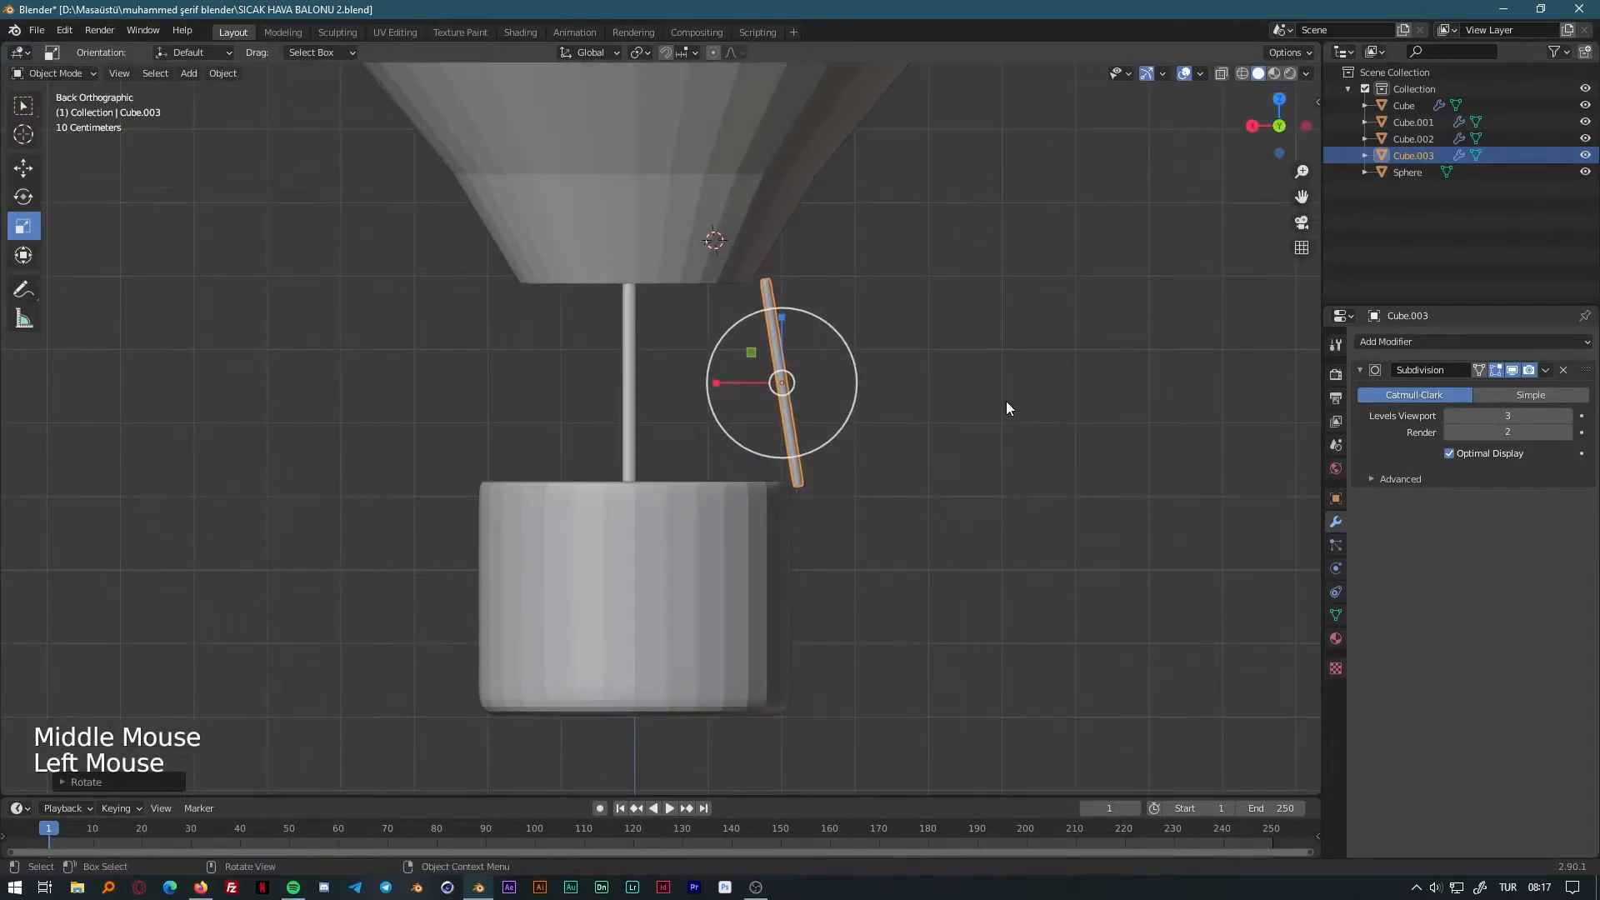
key("g")
key("x")
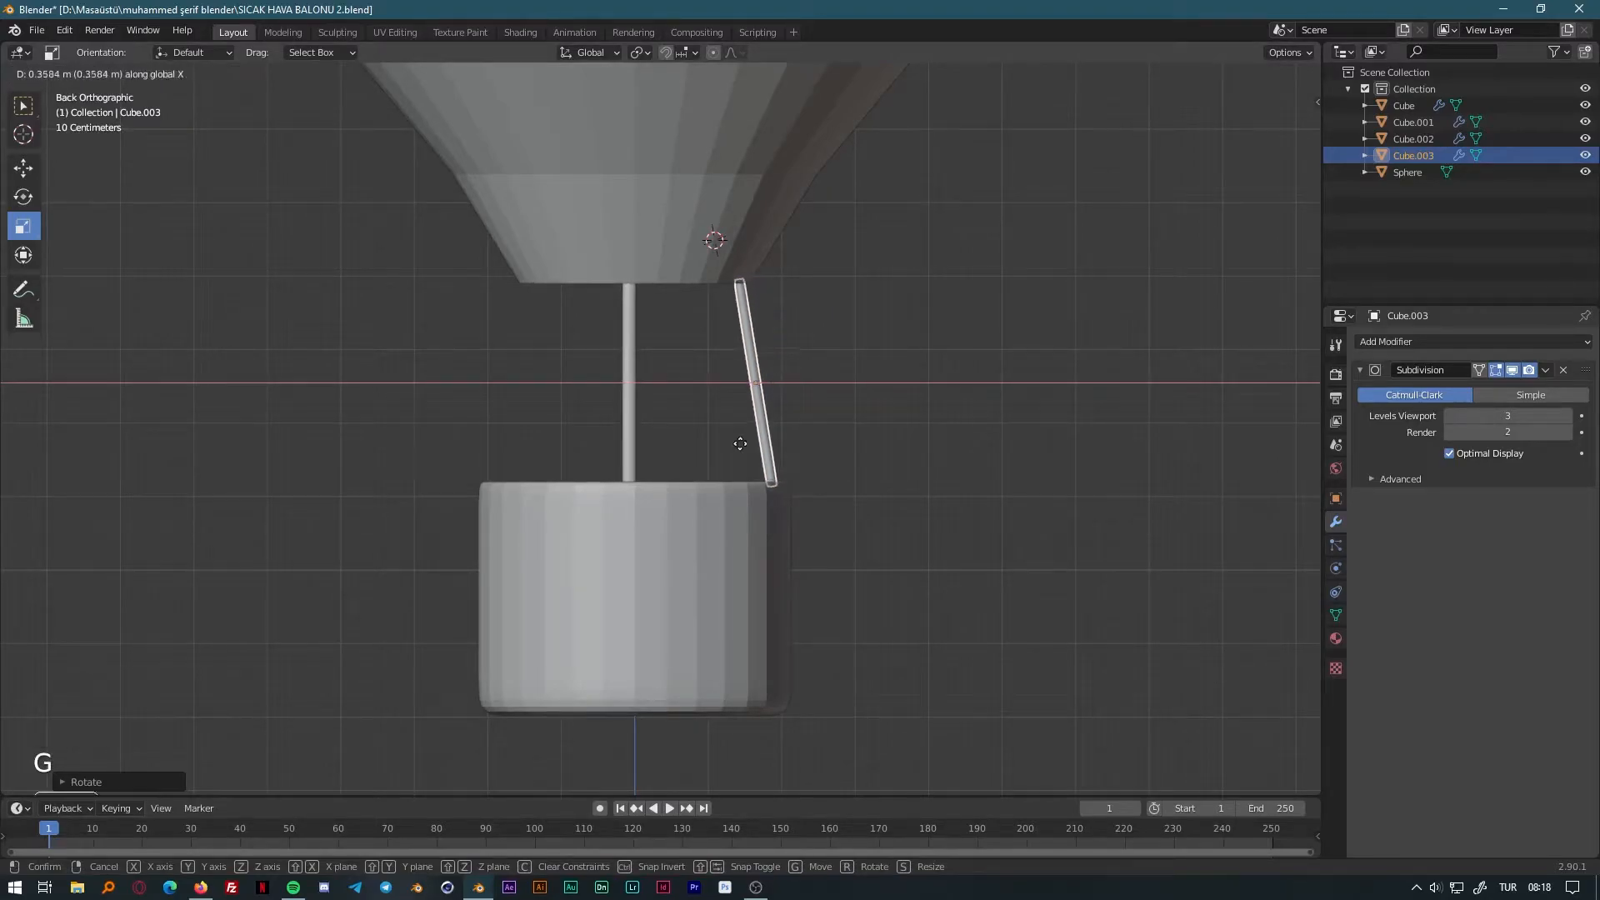
left_click(762, 437)
middle_click_drag(823, 437, 643, 502)
mouse_move(833, 492)
middle_mouse_down()
mouse_move(802, 476)
mouse_move(829, 492)
middle_mouse_up()
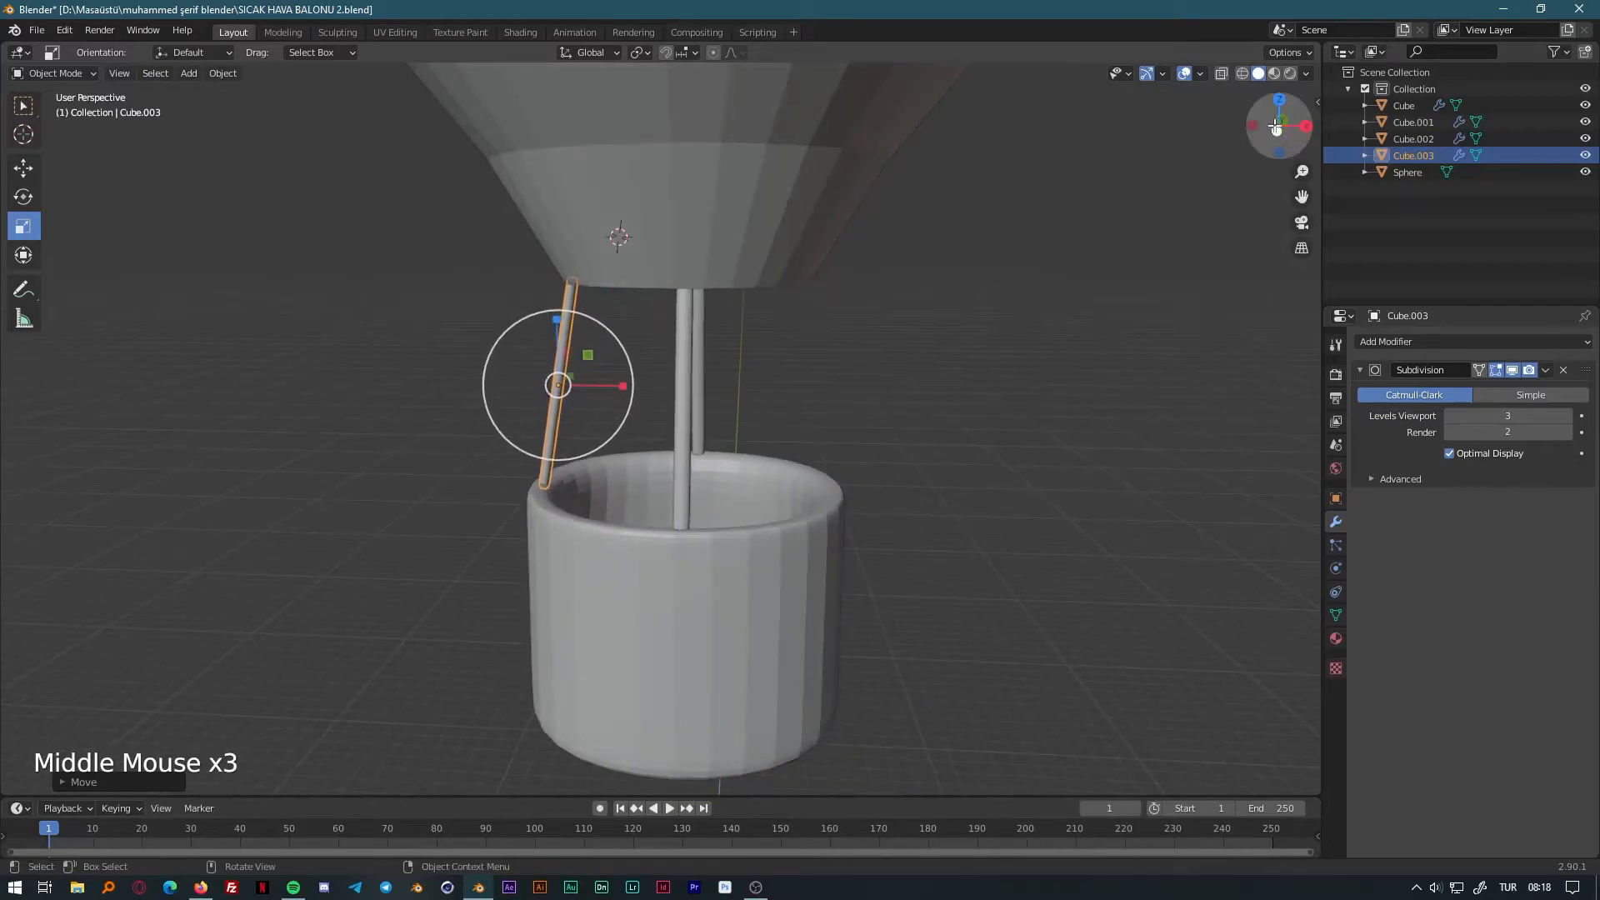
Duplicate the third rod along X to the opposite side of the basket and rotate the copy 180° about Z.
left_click(1276, 128)
key("shift+d")
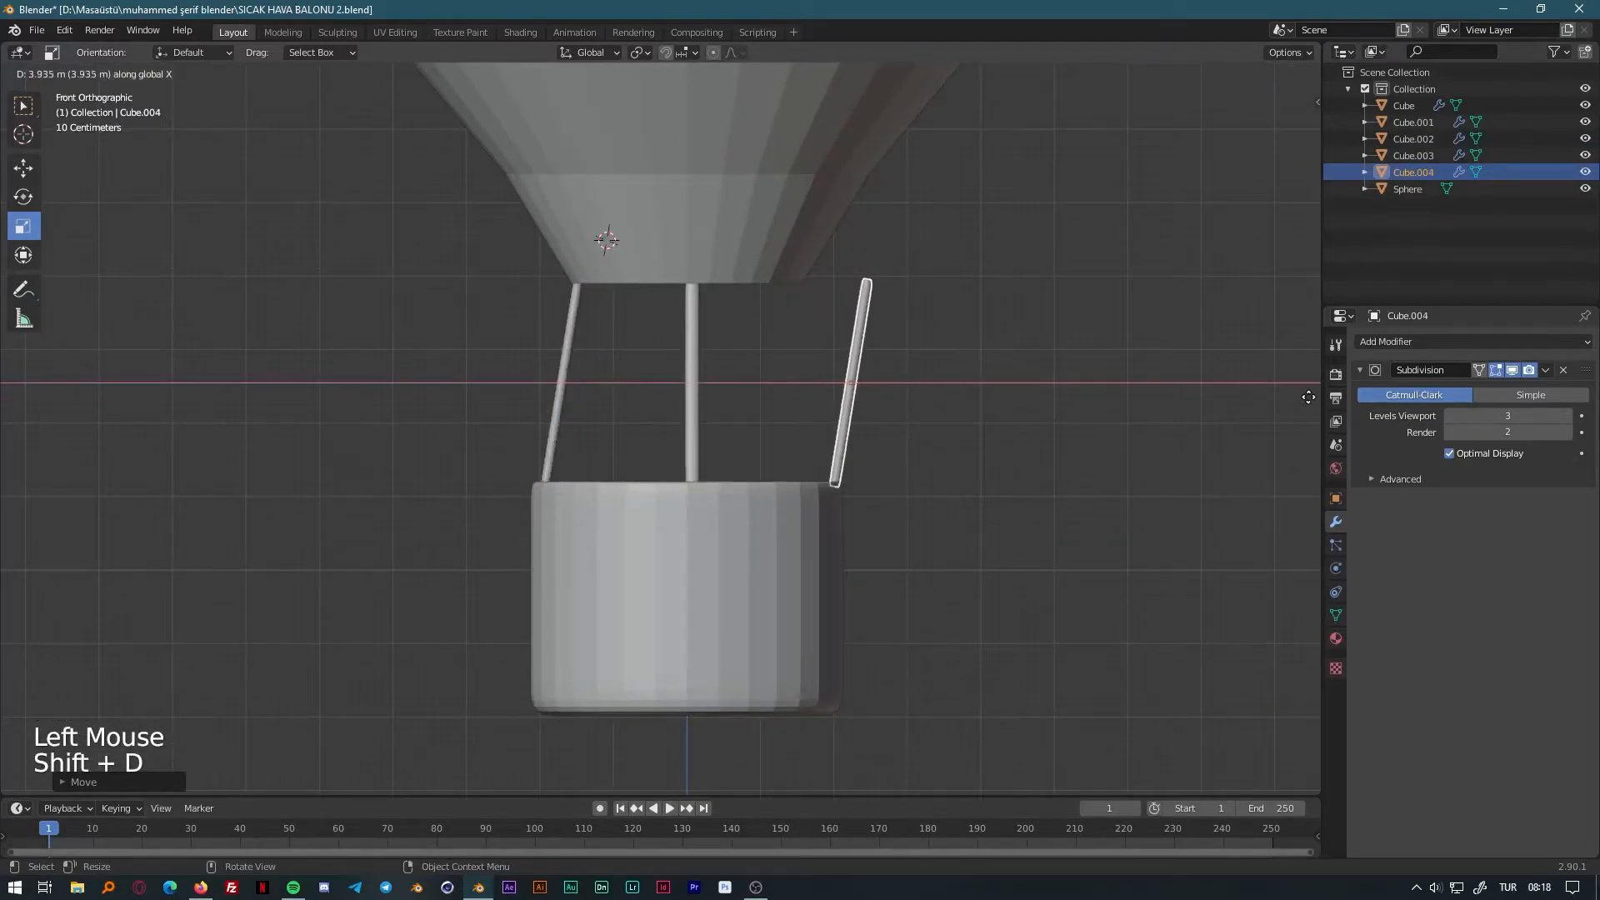
type("r180z")
key("Return")
Move the fourth rod along X in to the neck and the basket's rim, and save the file.
key("g")
key("y")
key("x")
left_click(941, 422)
middle_click_drag(941, 421, 923, 548)
key("ctrl+s")
key("ctrl+s")
key("h")
key("ctrl+z")
Adjust the fourth rod along X, then nudge it freely so it rests on the basket's rim.
key("g")
key("y")
key("x")
left_click(1012, 550)
middle_click_drag(1013, 551, 157, 568)
key("g")
left_click(1055, 577)
Fine-tune the fourth rod's position along X between the neck and the basket.
key("Tab")
left_click(889, 531)
scroll(889, 531, "down", 1)
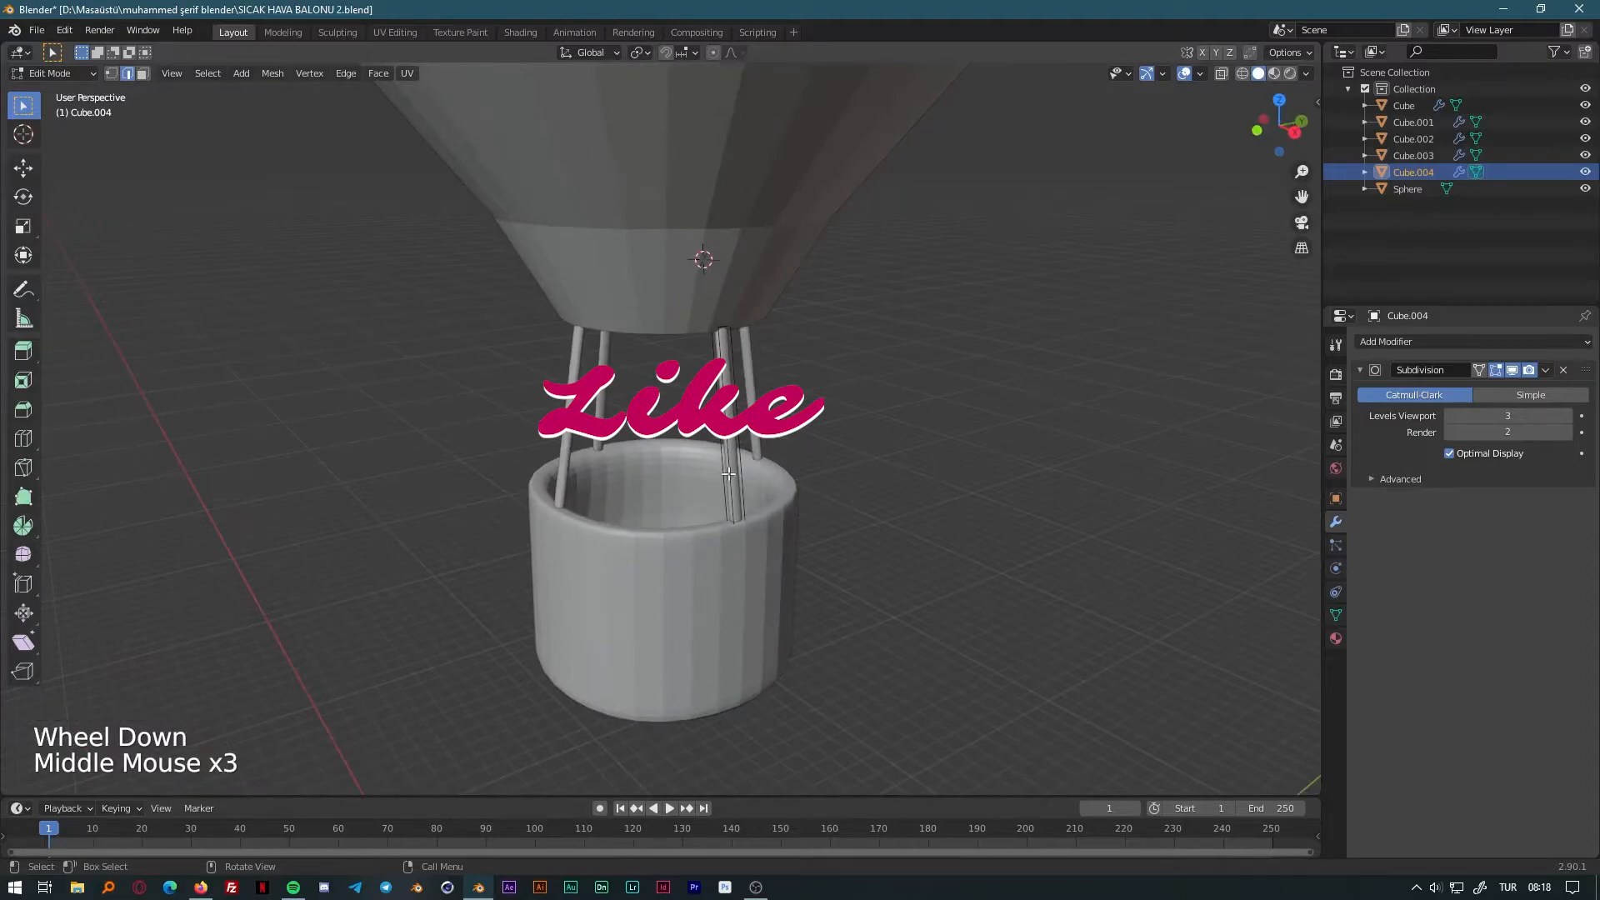
key("Tab")
key("g")
key("x")
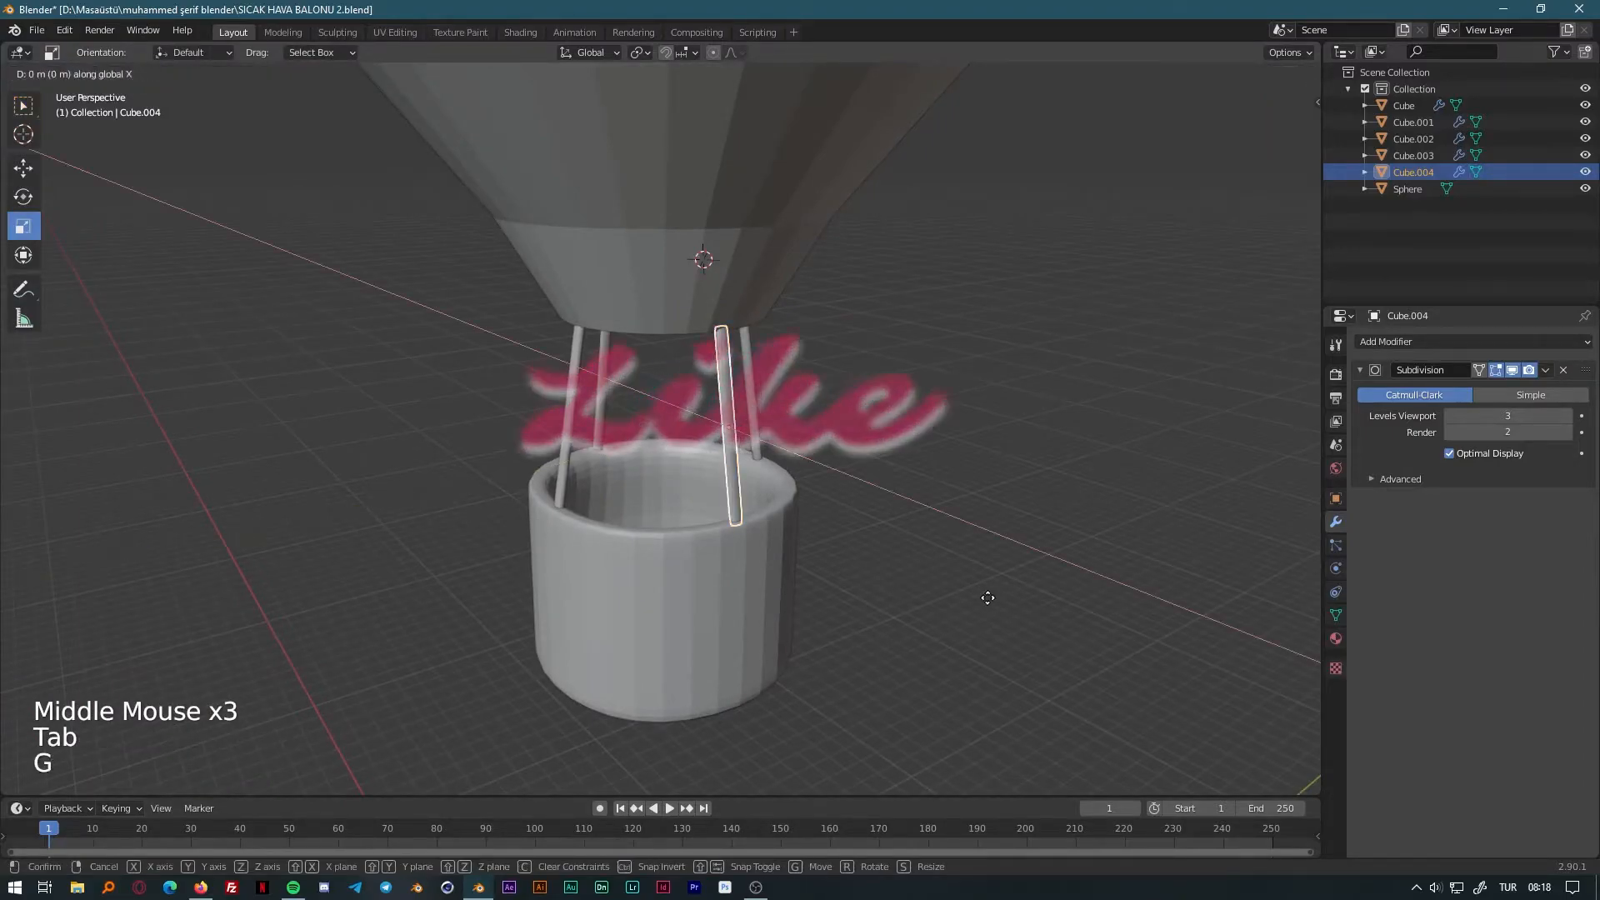
key("Tab")
key("Tab")
left_click(1040, 523)
middle_click_drag(1039, 523, 870, 521)
Save the file with all four rods in place.
scroll(905, 517, "down", 6)
key("ctrl+s")
key("ctrl+s")
key("ctrl+s")
scroll(887, 523, "down", 4)
scroll(772, 557, "up", 4)
Try a random selection on the envelope's mesh.
left_click(667, 368)
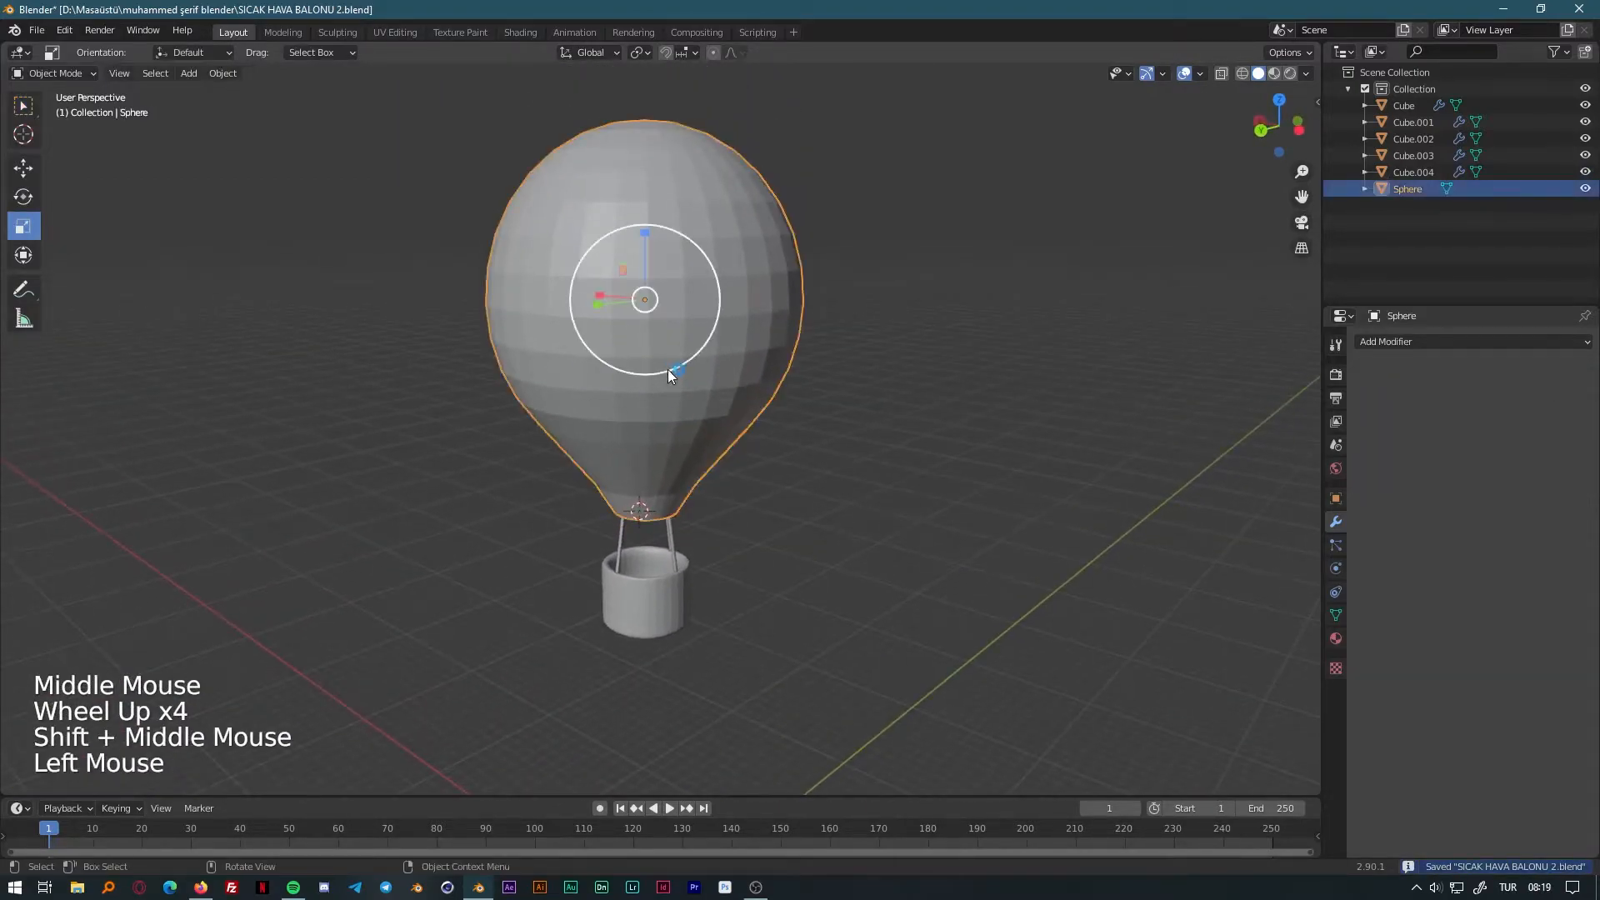
key("Tab")
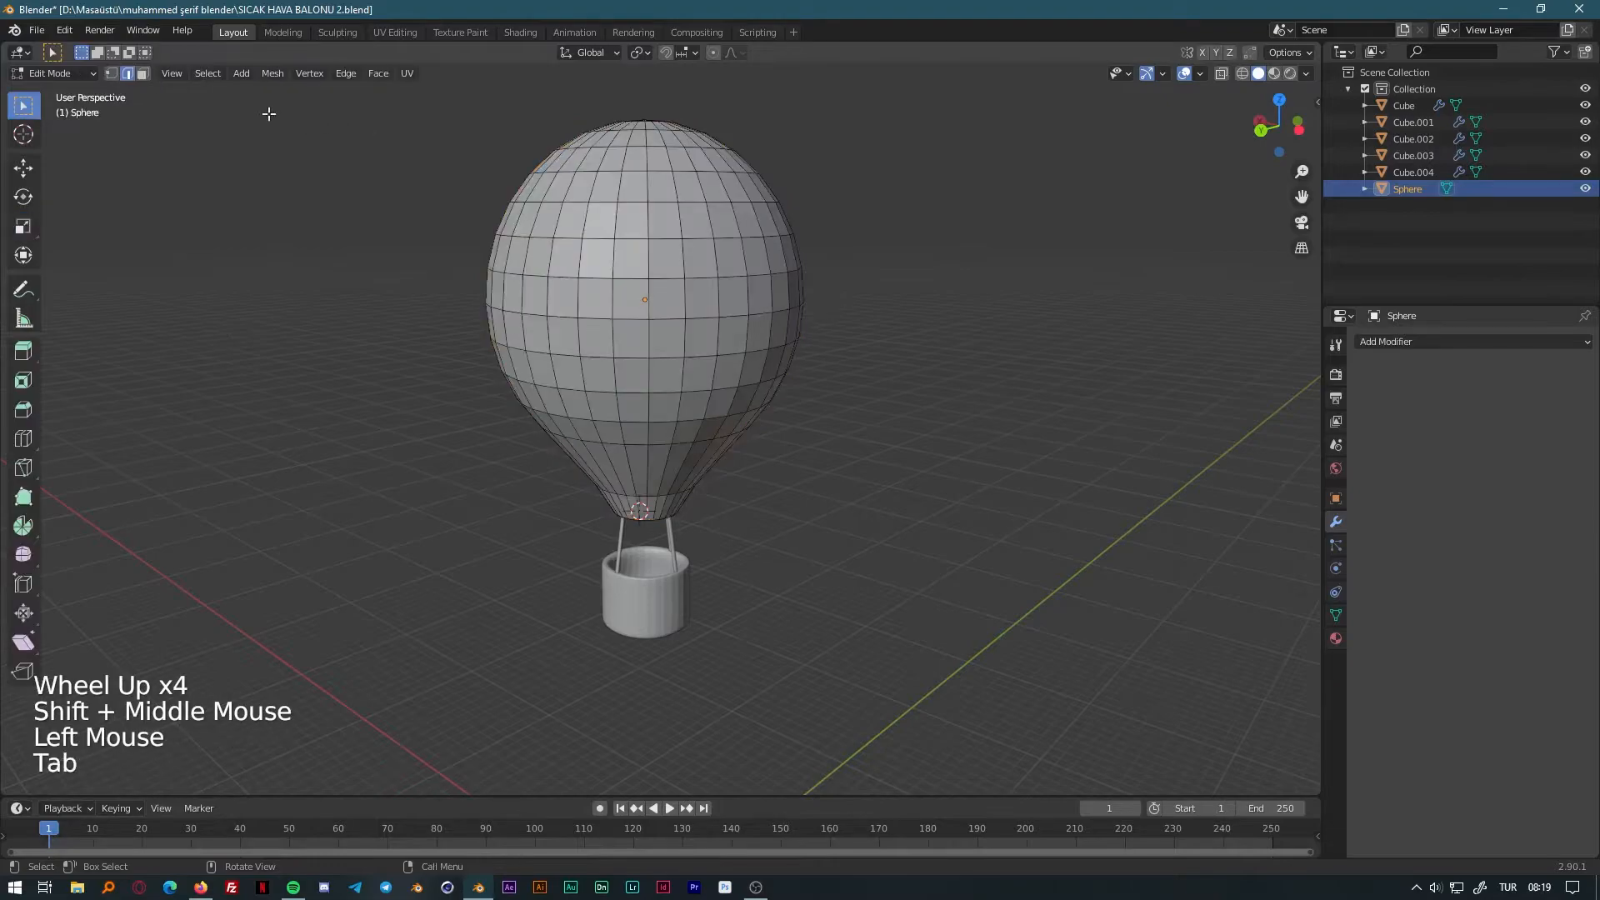
left_click(222, 74)
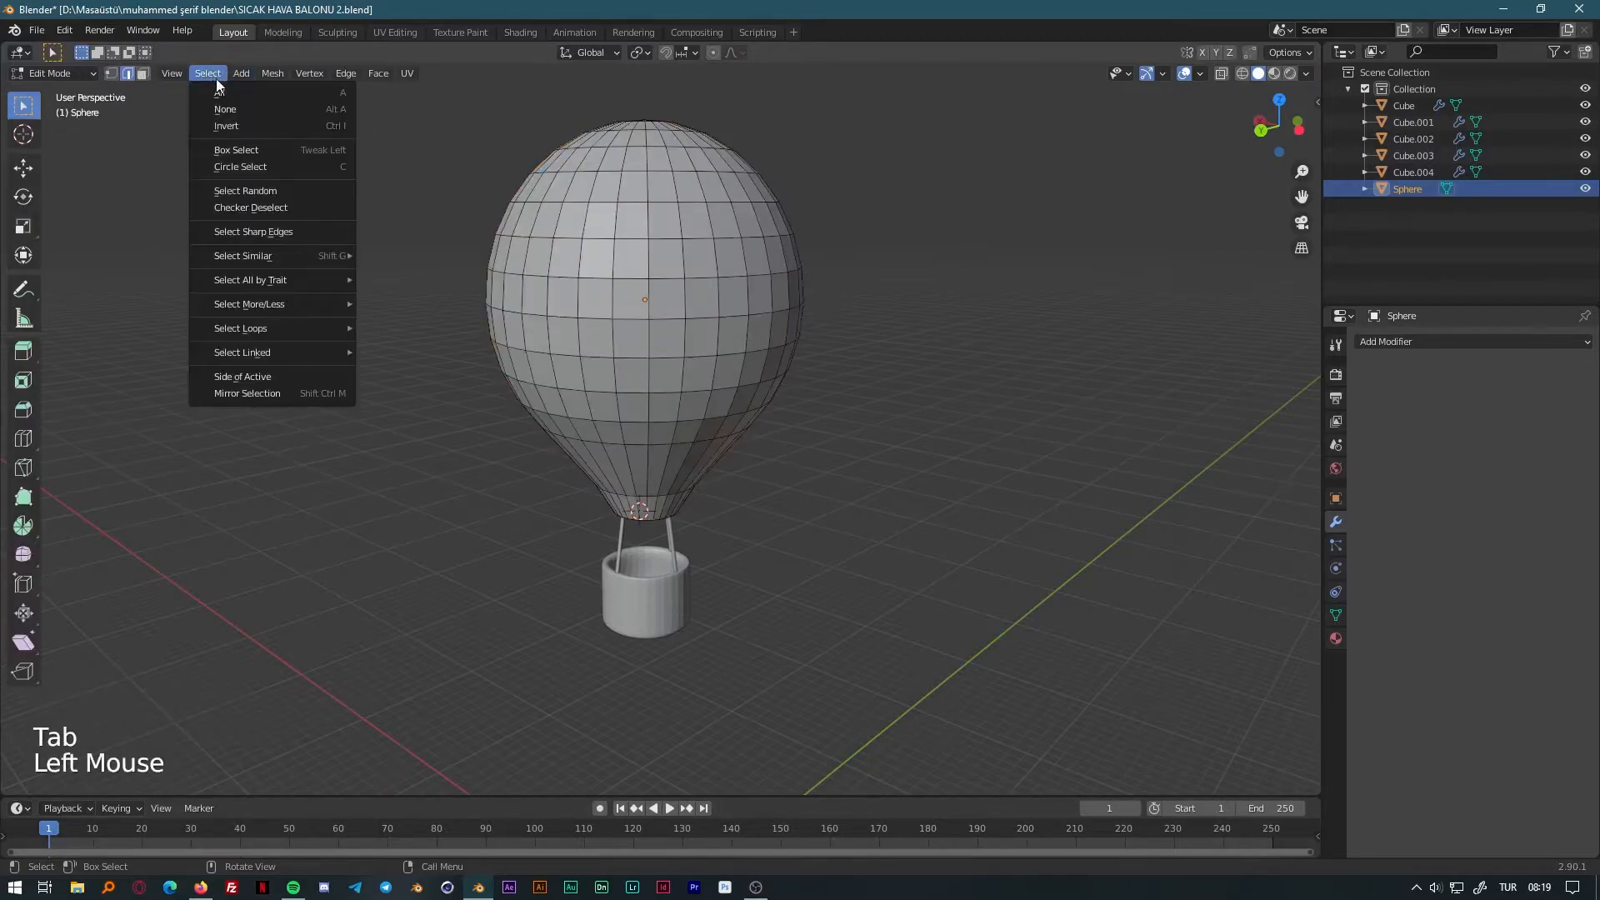
left_click(277, 192)
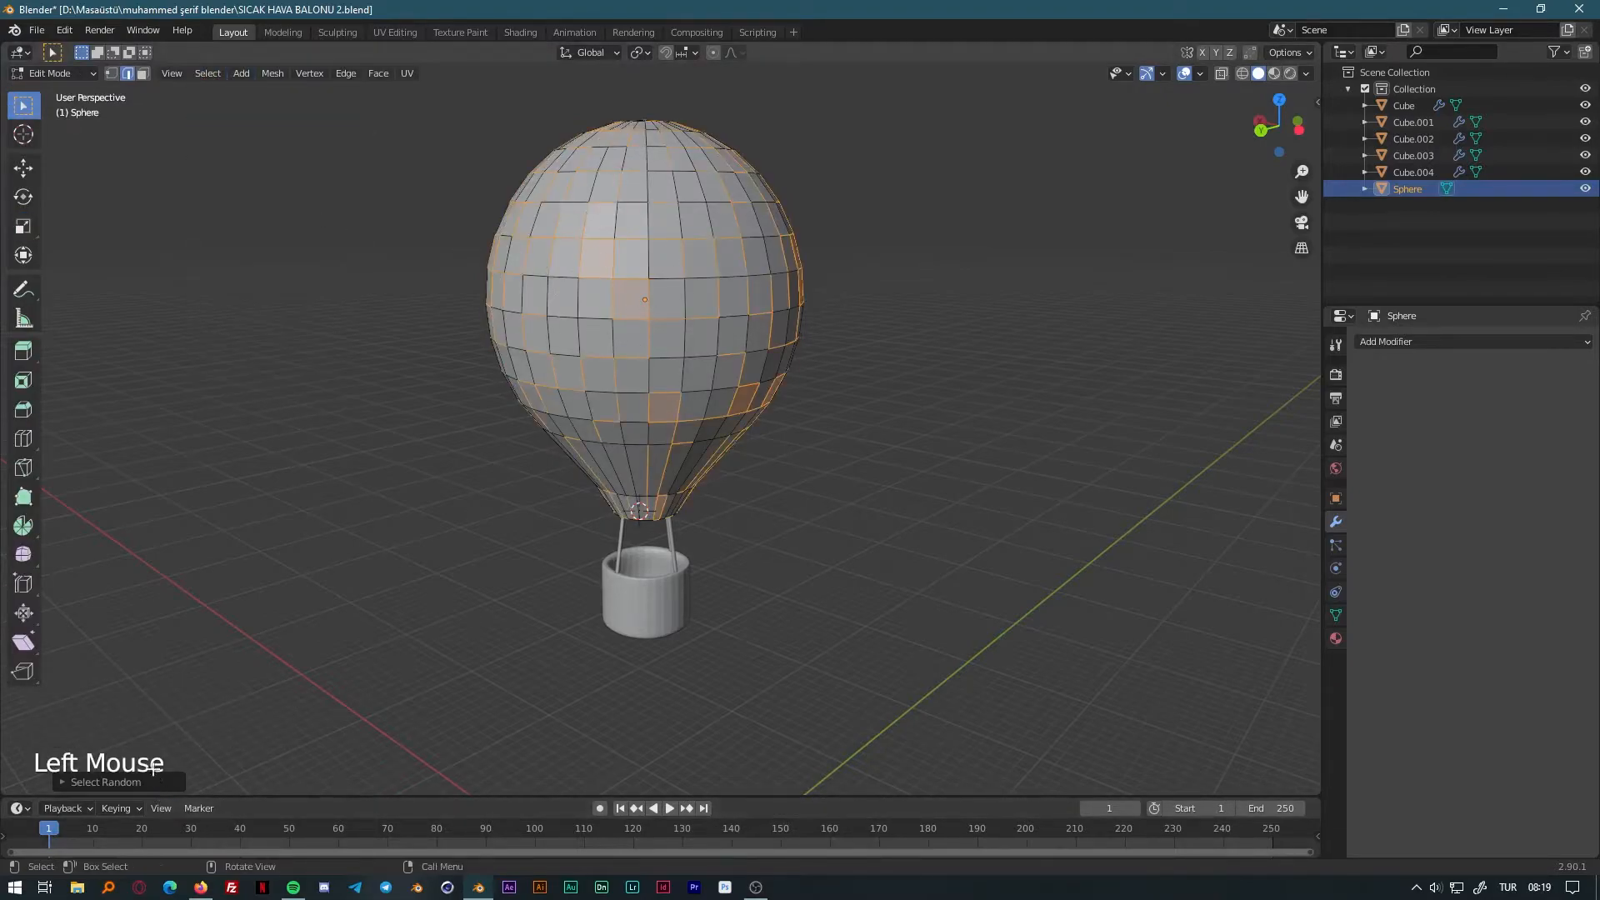
key("Tab")
left_click(376, 363)
Add a new material to the envelope and set its base color to a light pink.
left_click(723, 350)
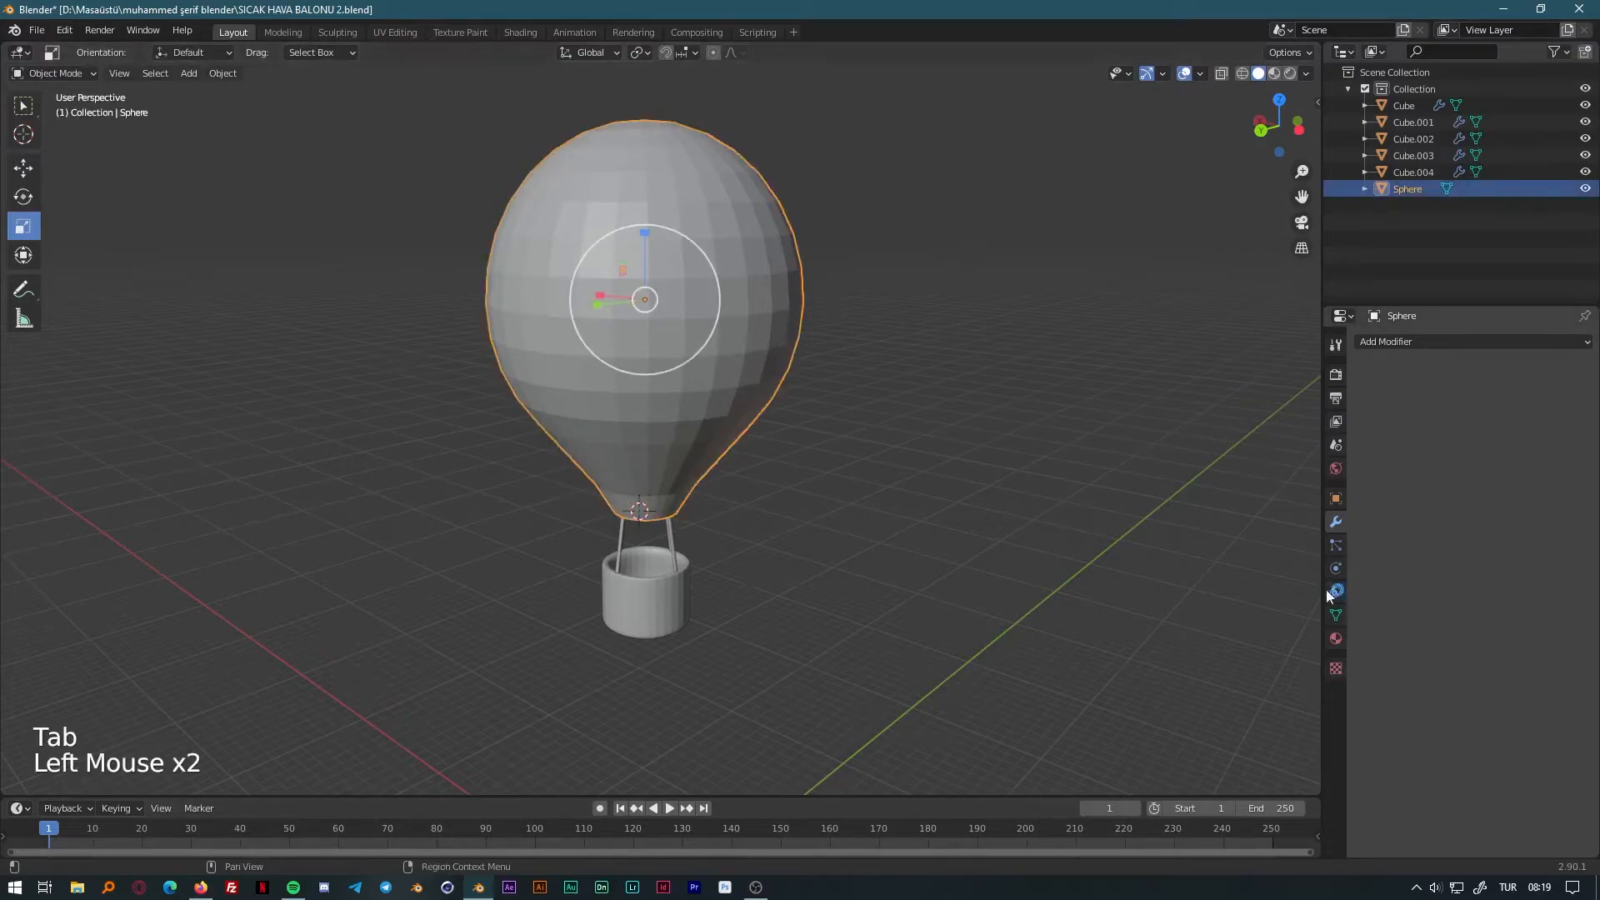
left_click(1336, 639)
left_click(1583, 343)
left_click(1527, 409)
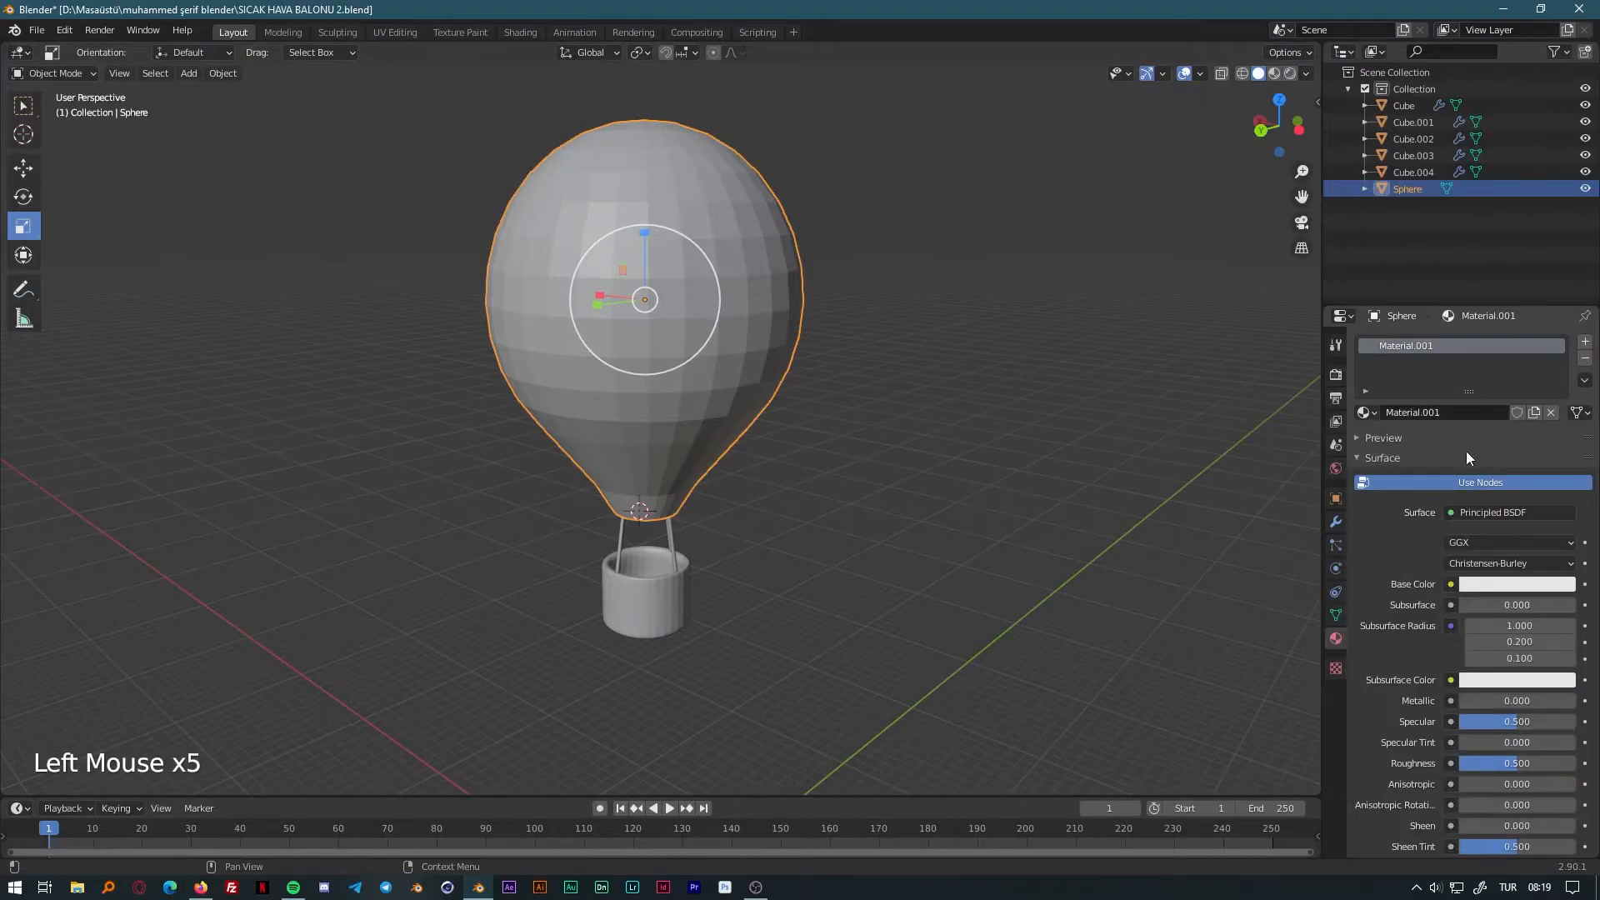
left_click(1486, 591)
mouse_move(1489, 407)
left_mouse_down()
mouse_move(1486, 429)
mouse_move(1489, 410)
left_mouse_up()
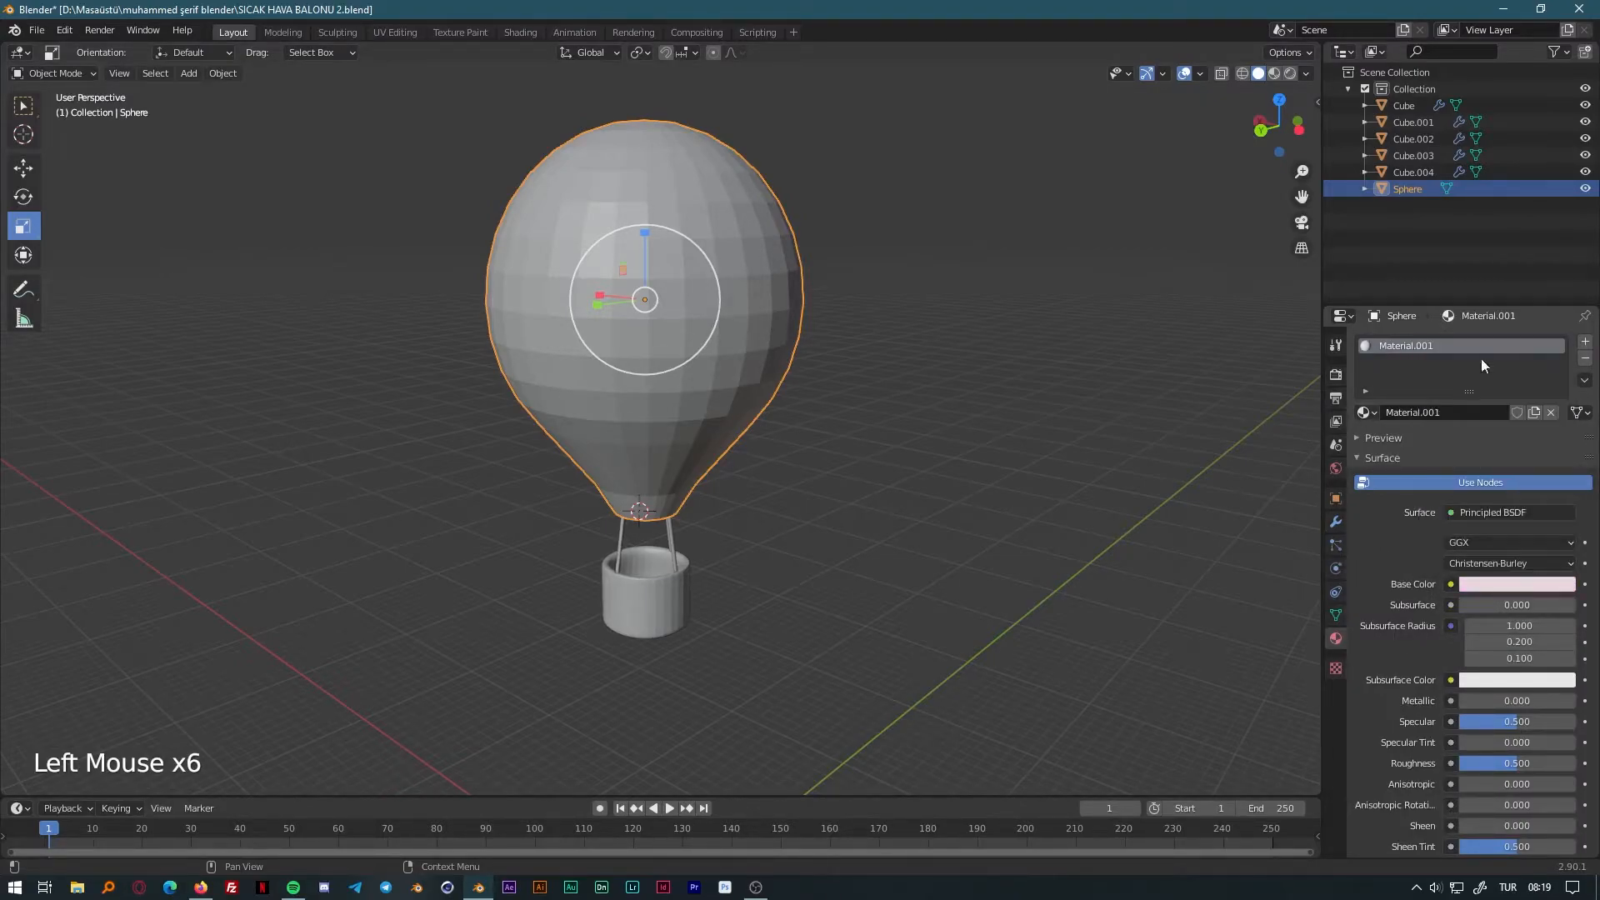
Select the envelope's entire mesh and assign the light pink material to it.
key("Tab")
key("a")
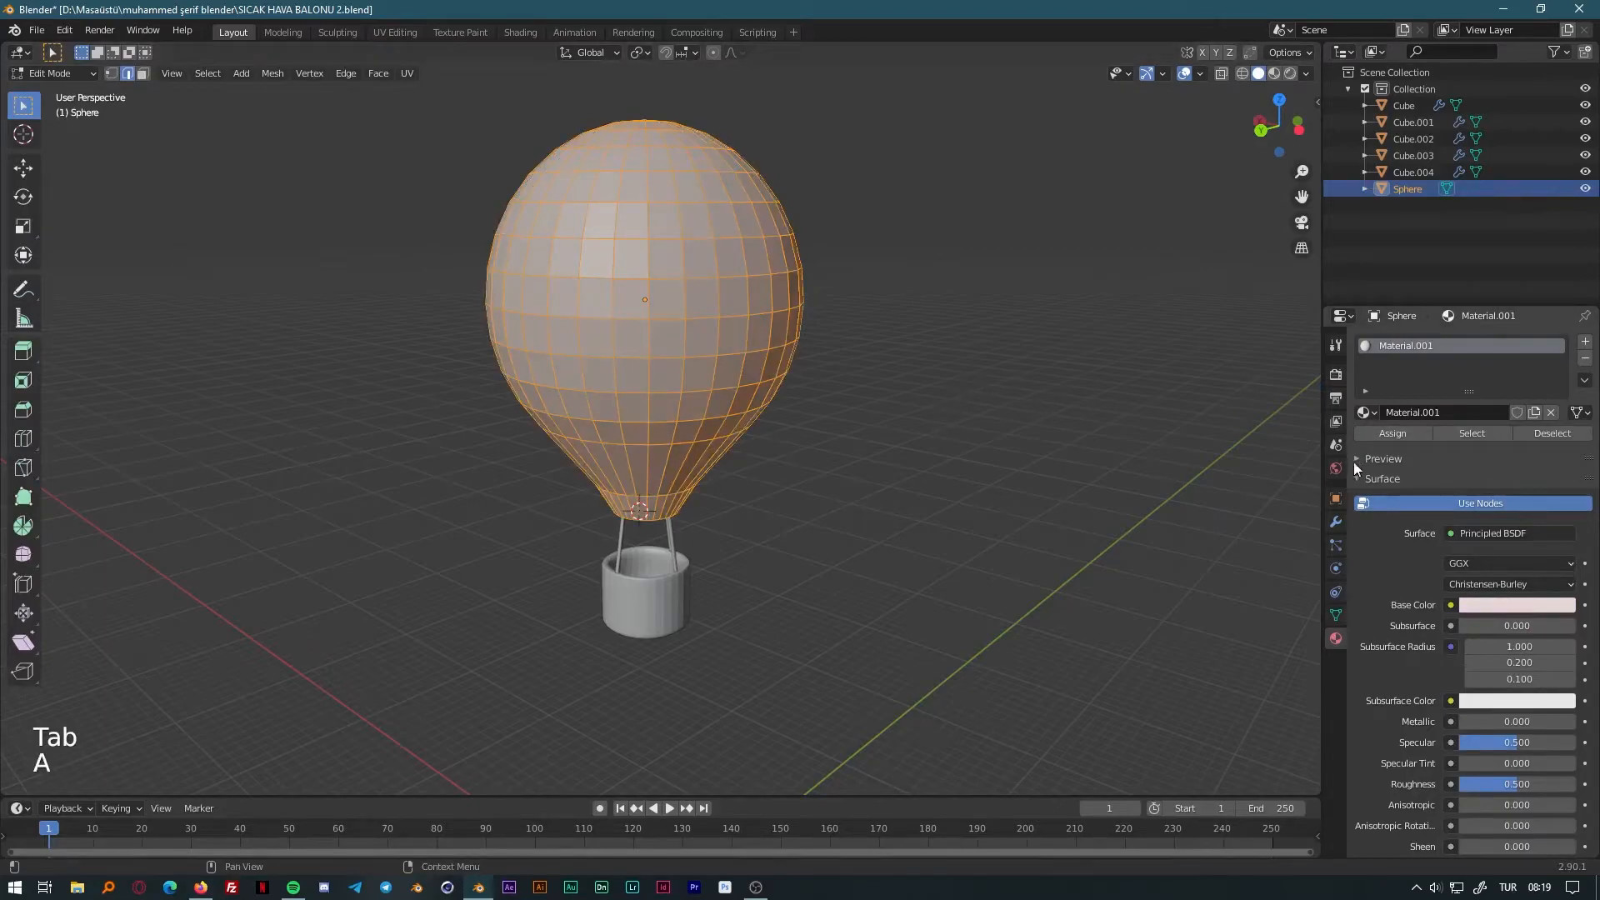
left_click(1392, 432)
left_click(1392, 432)
left_click(1392, 432)
left_click(1392, 432)
left_click(1392, 432)
key("Tab")
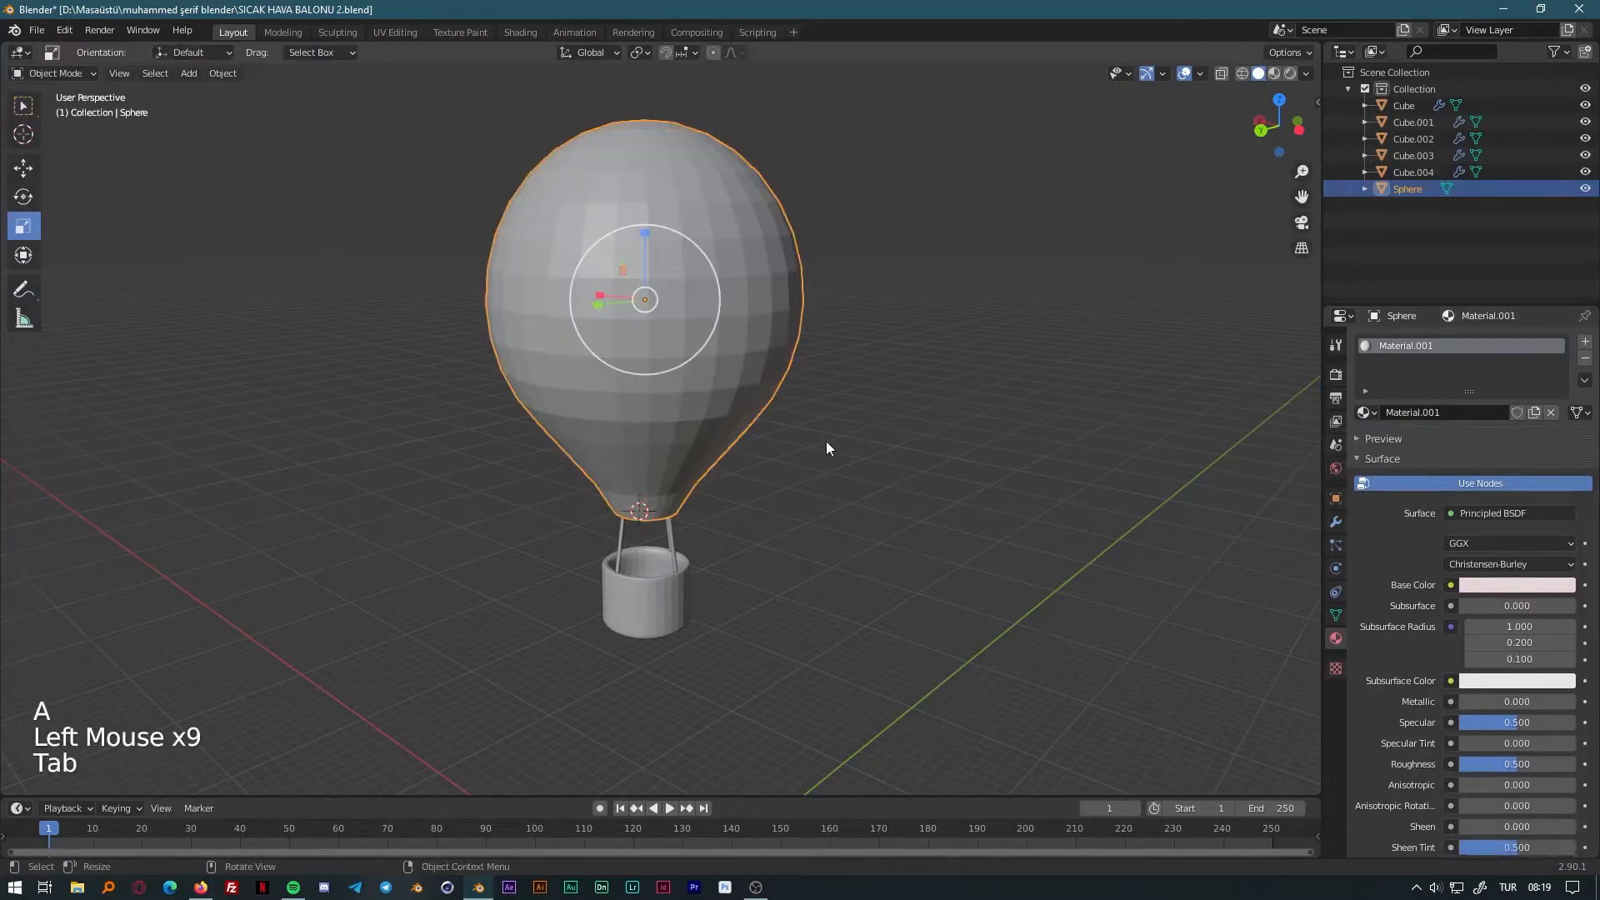
Make a random selection covering about 67.6 percent of the envelope's mesh.
key("Tab")
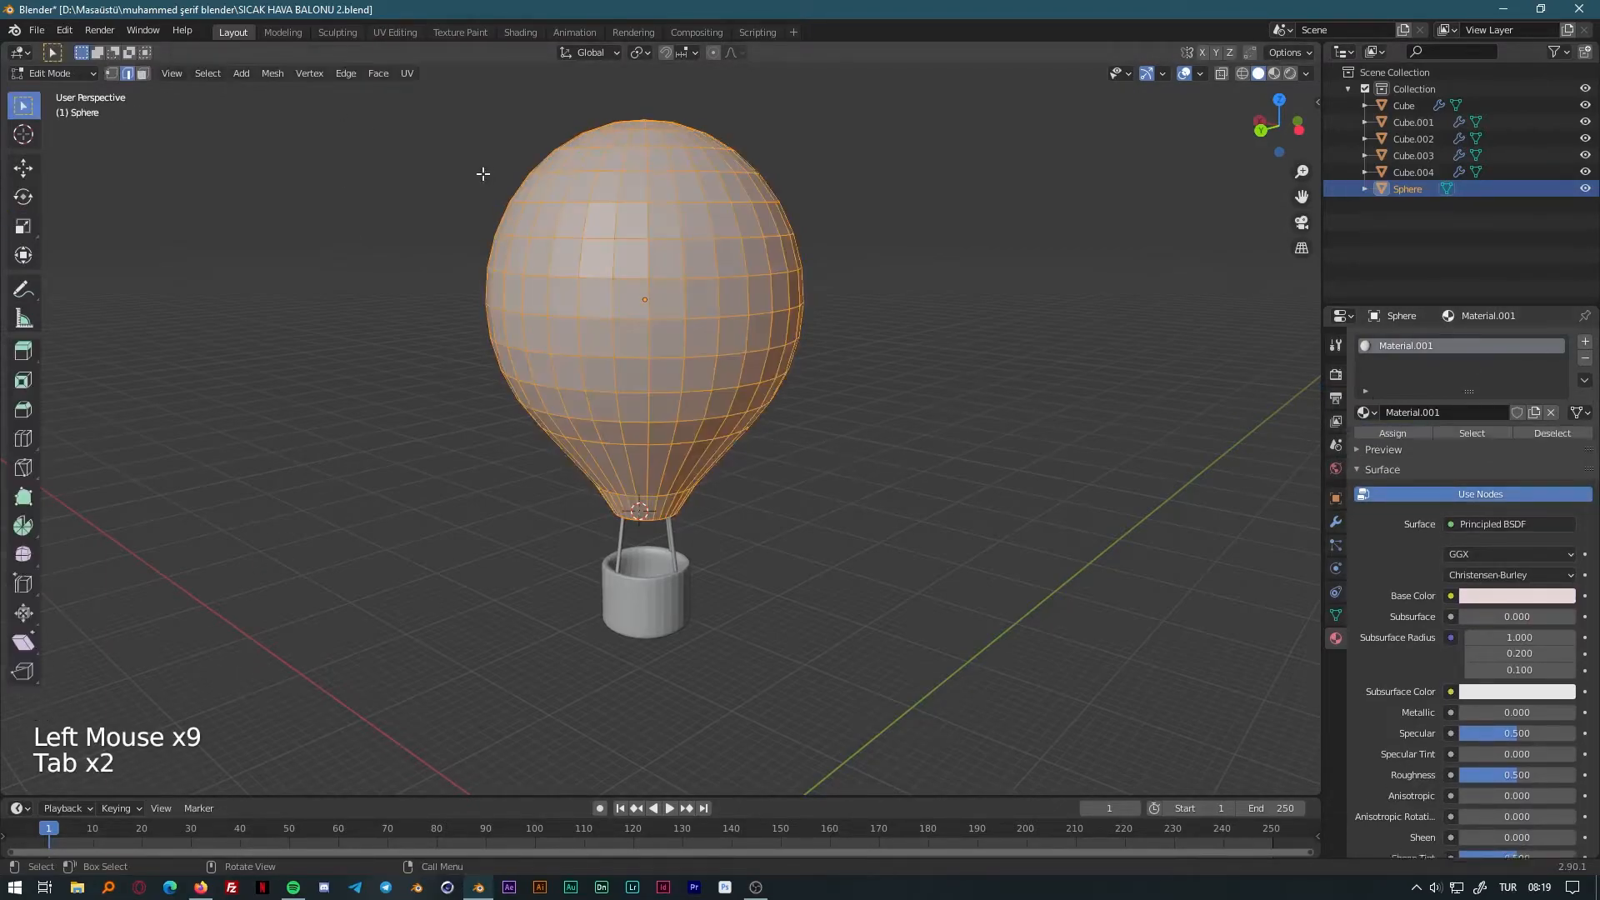
left_click(208, 74)
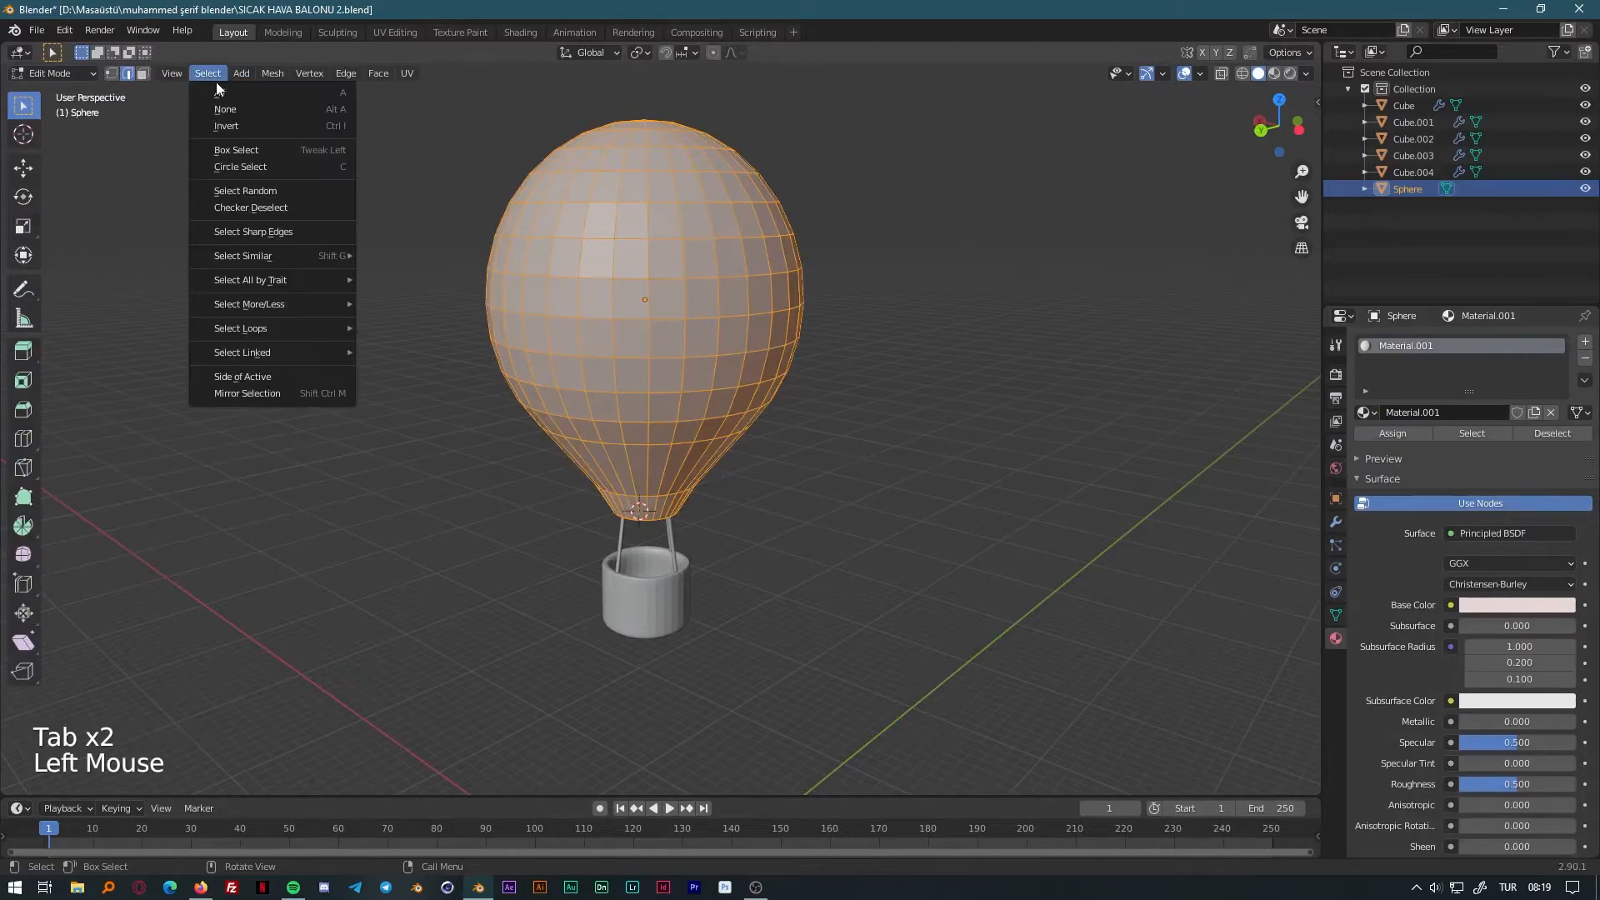
left_click(254, 192)
left_click(280, 206)
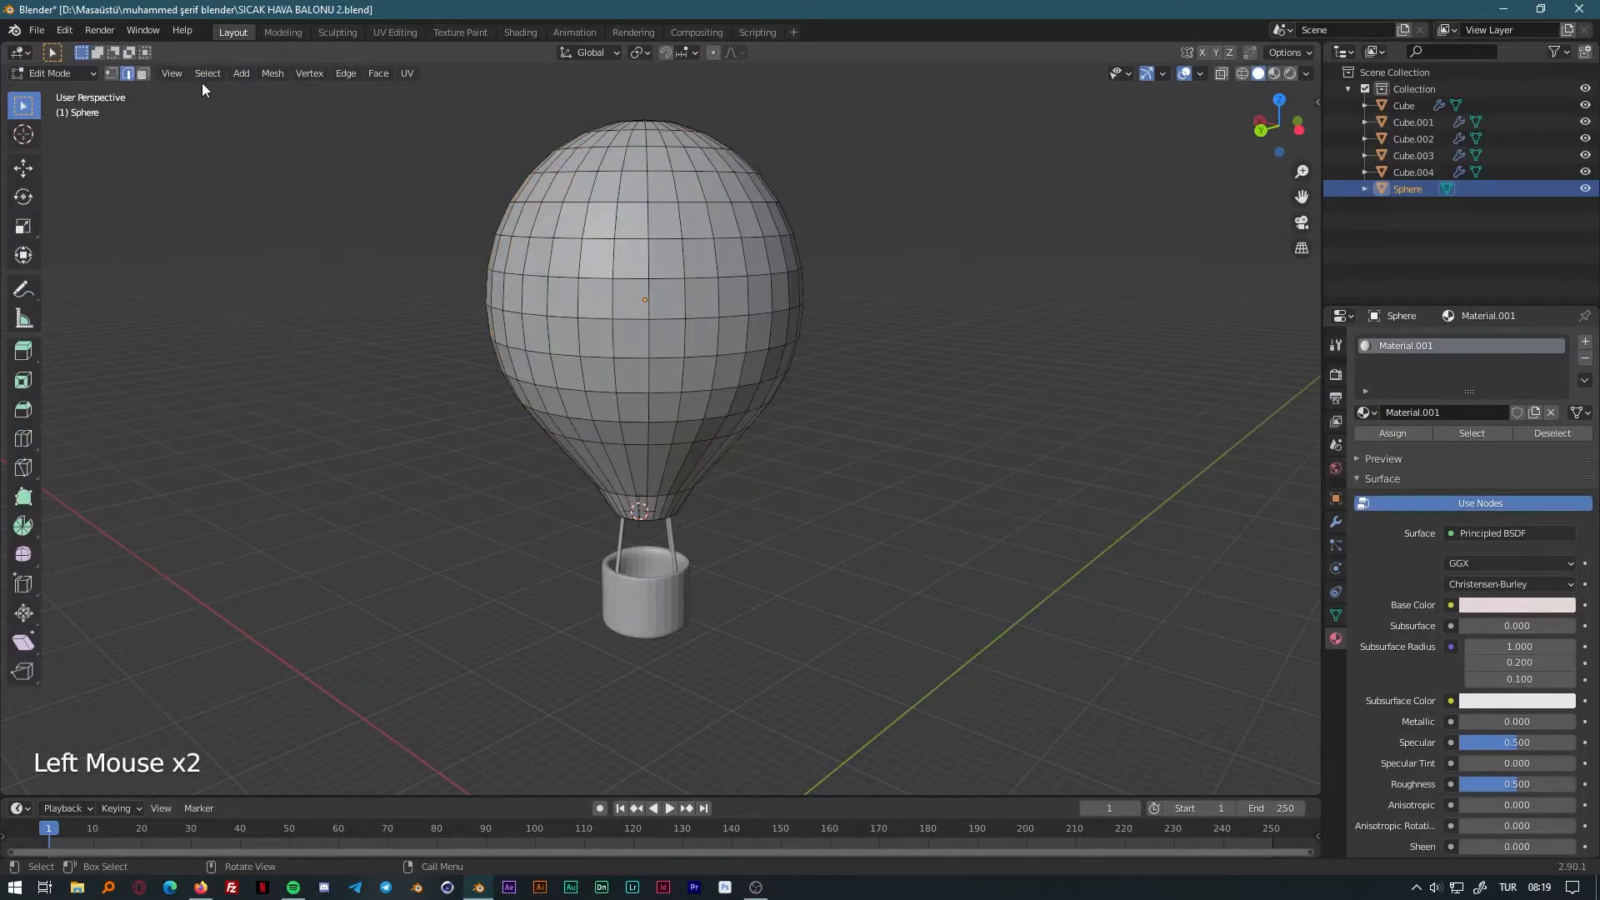
left_click(209, 74)
left_click(262, 193)
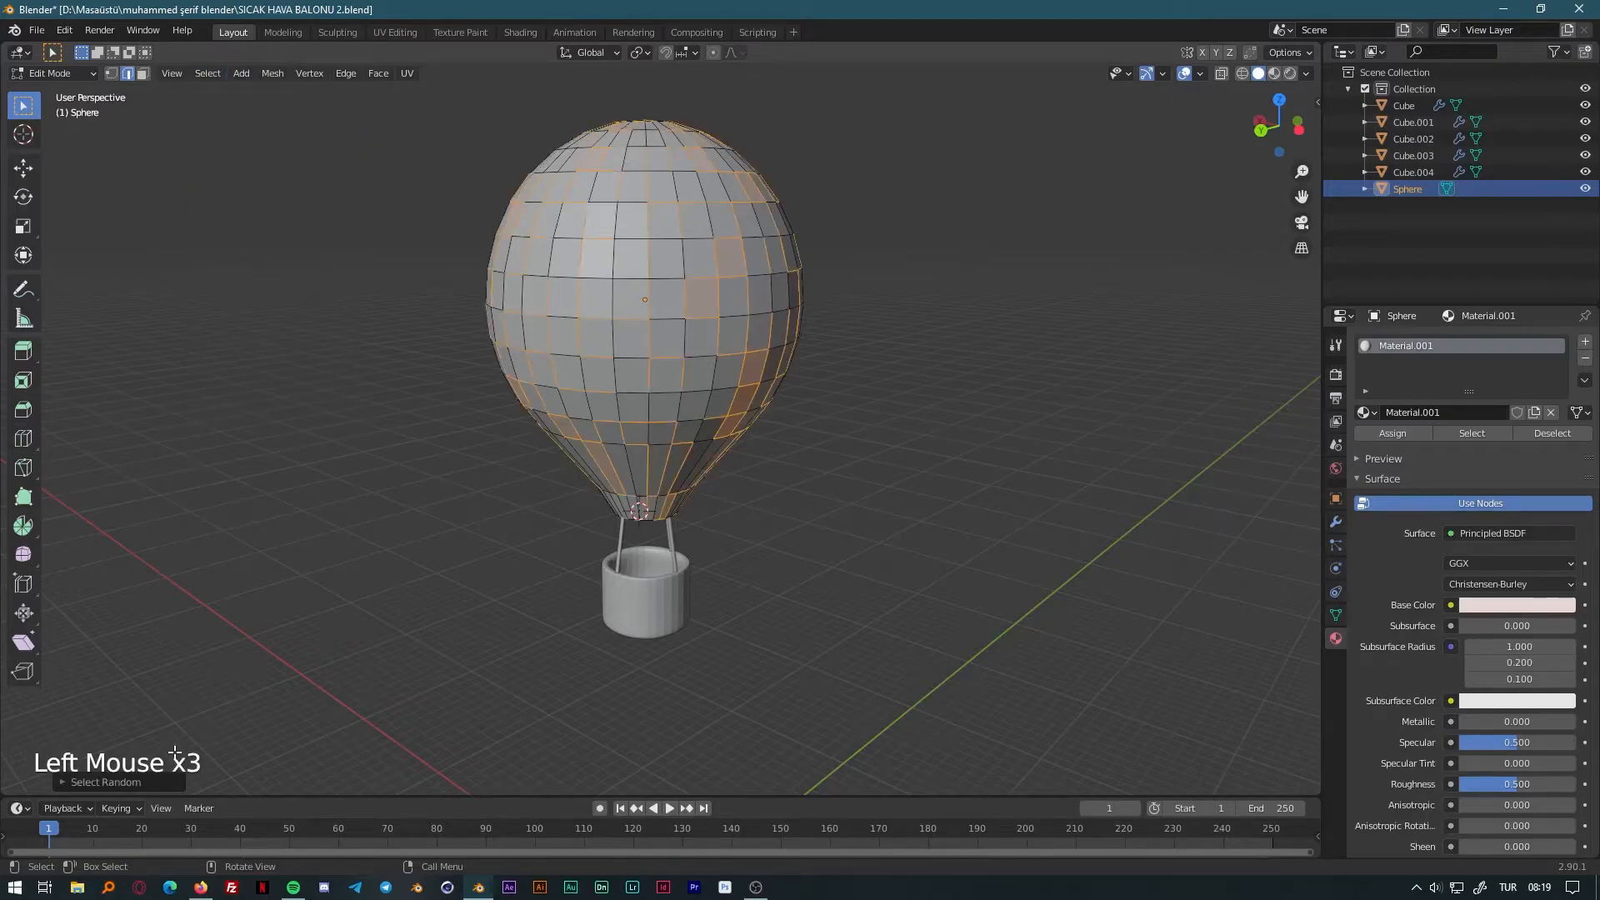
left_click_drag(212, 740, 226, 740)
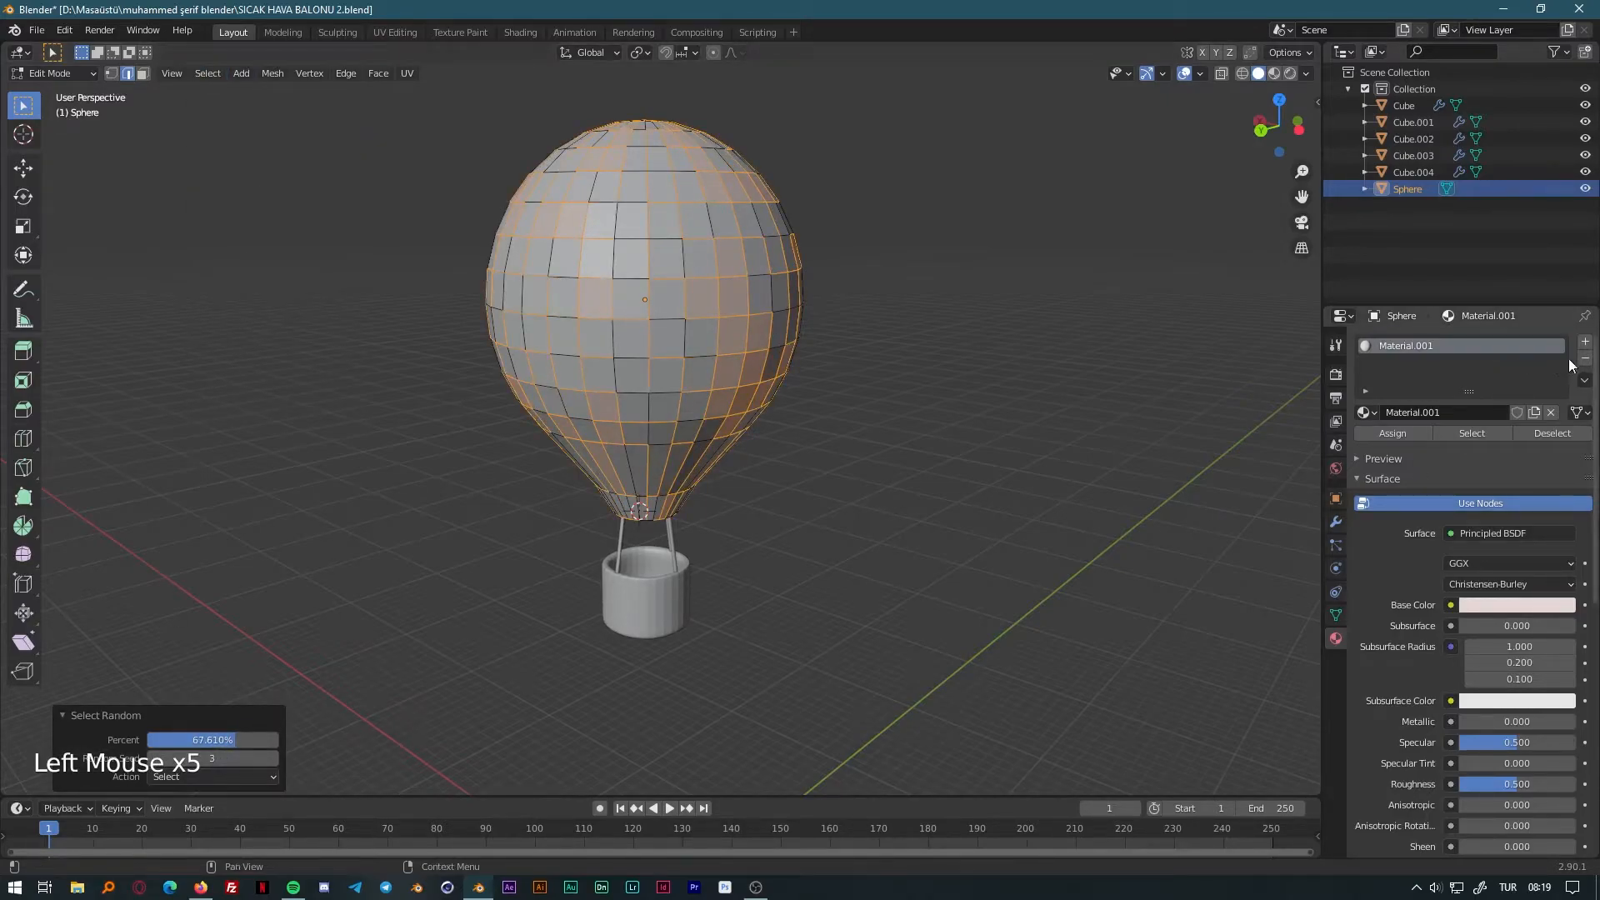
Add a second material to the envelope, assign it to the random selection and set its base color to a coral red.
left_click(1587, 344)
left_click(1442, 446)
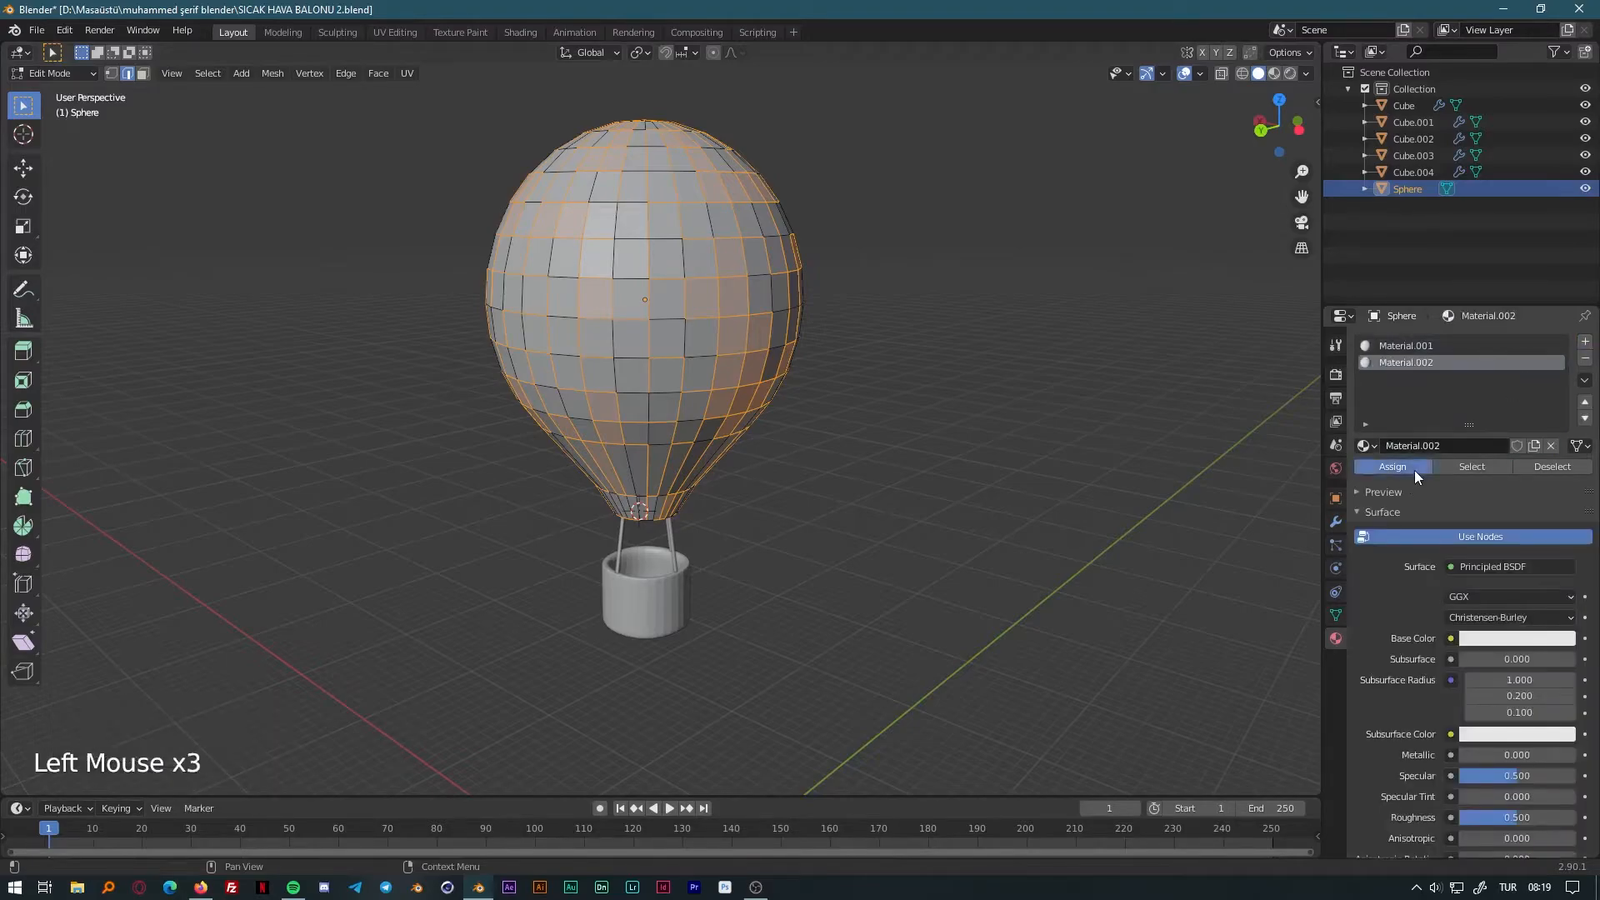
left_click(1413, 470)
left_click(1413, 470)
left_click(1516, 638)
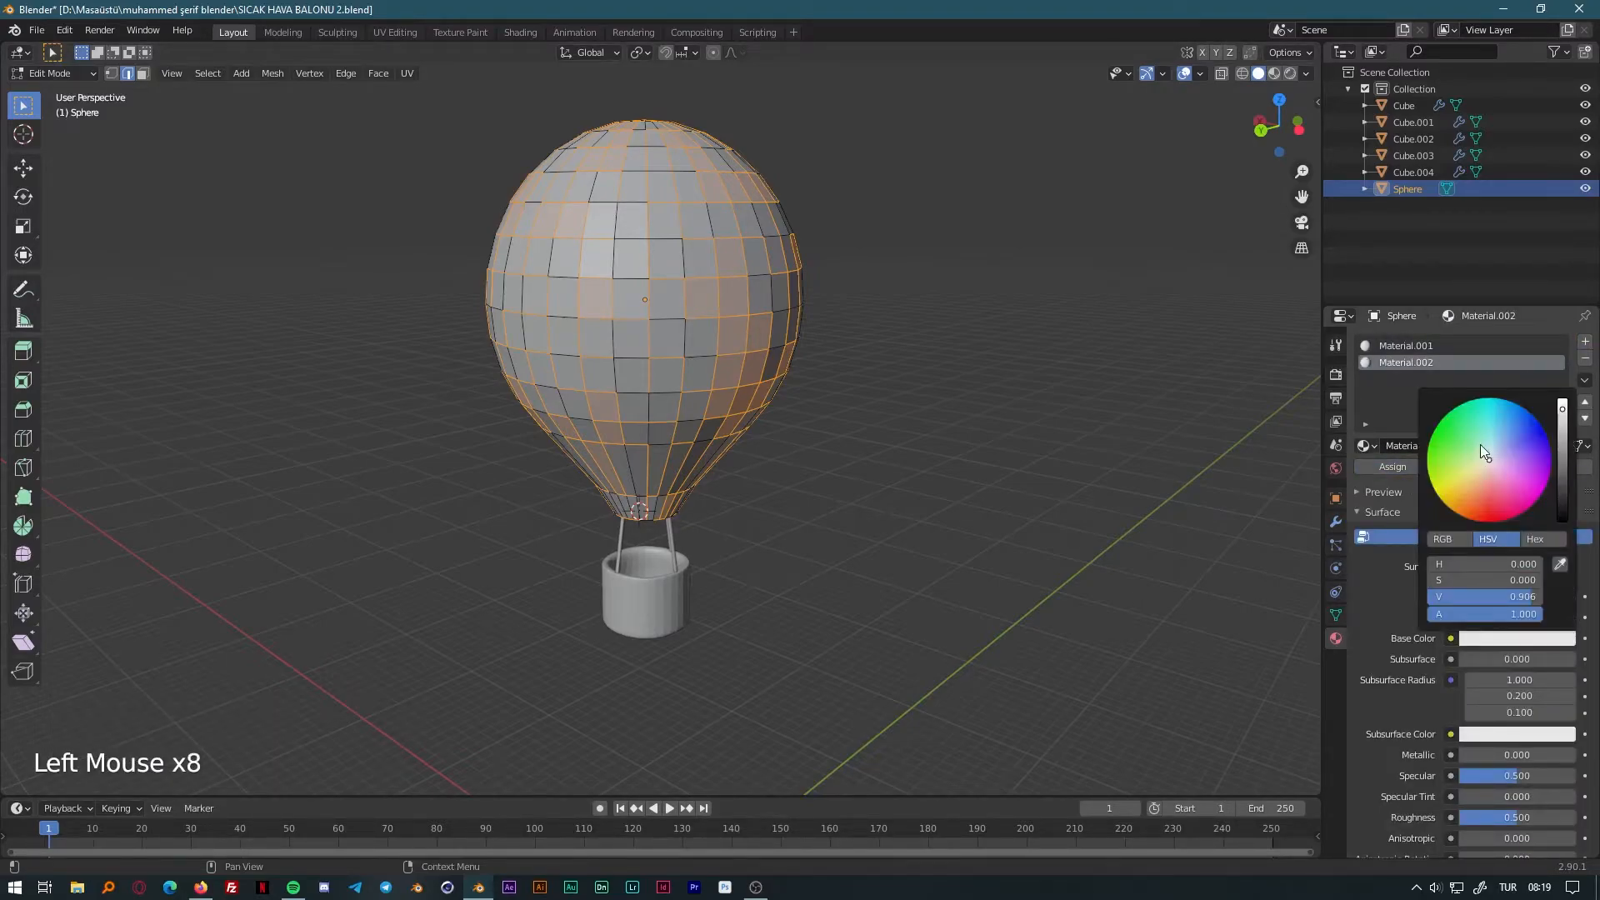
left_click_drag(1456, 514, 1491, 510)
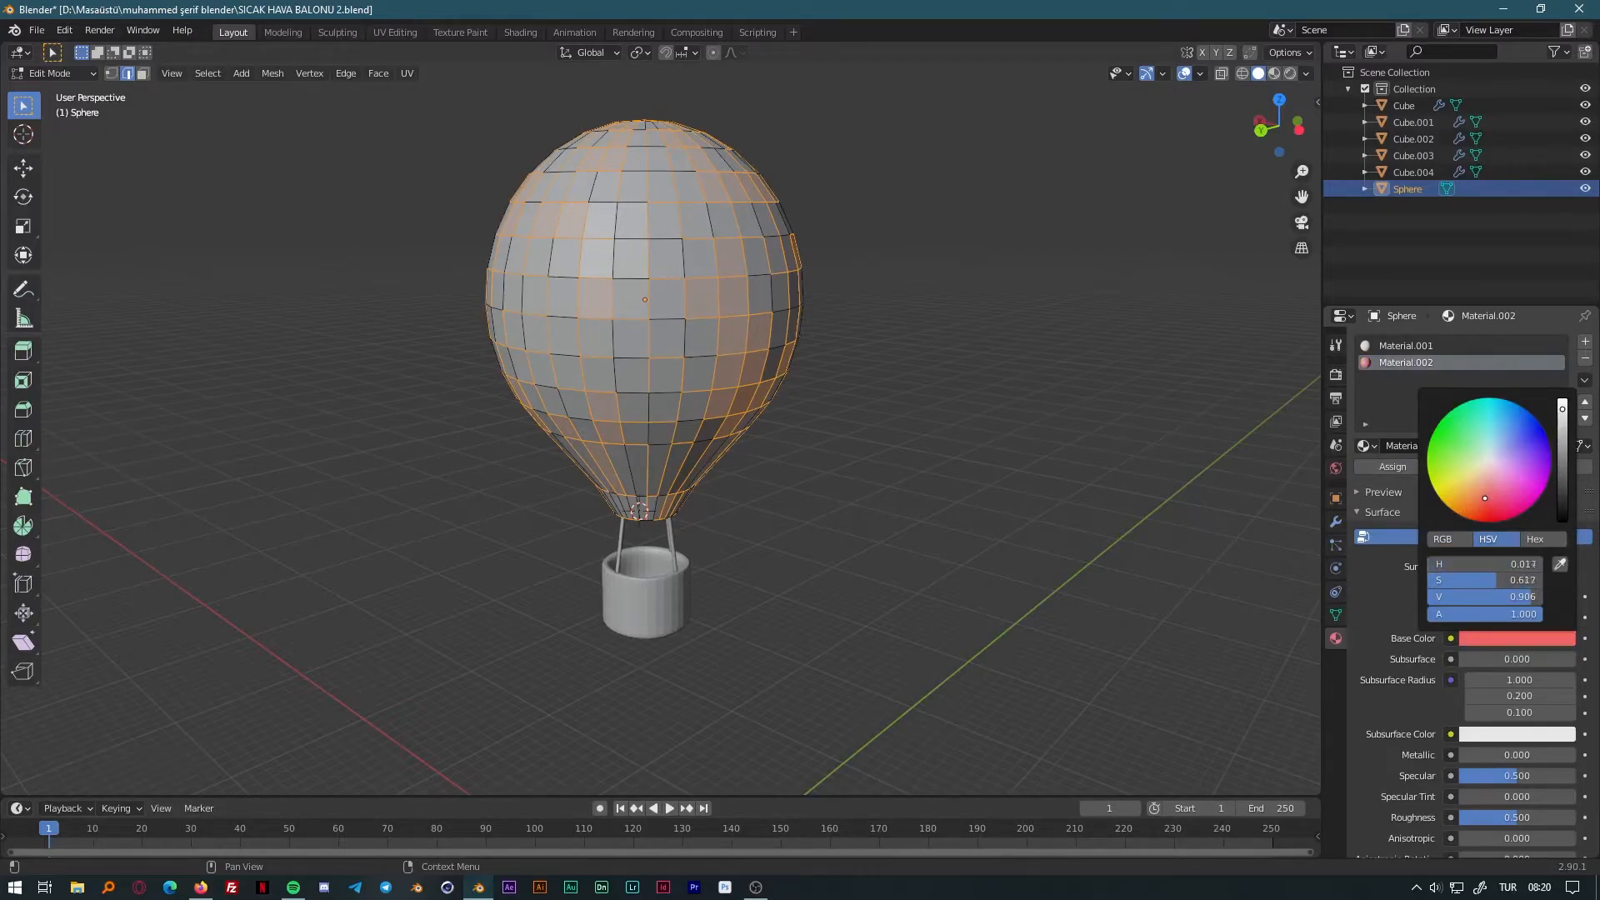
Show the viewport in Material Preview shading and return the envelope to Object Mode.
left_click(1274, 73)
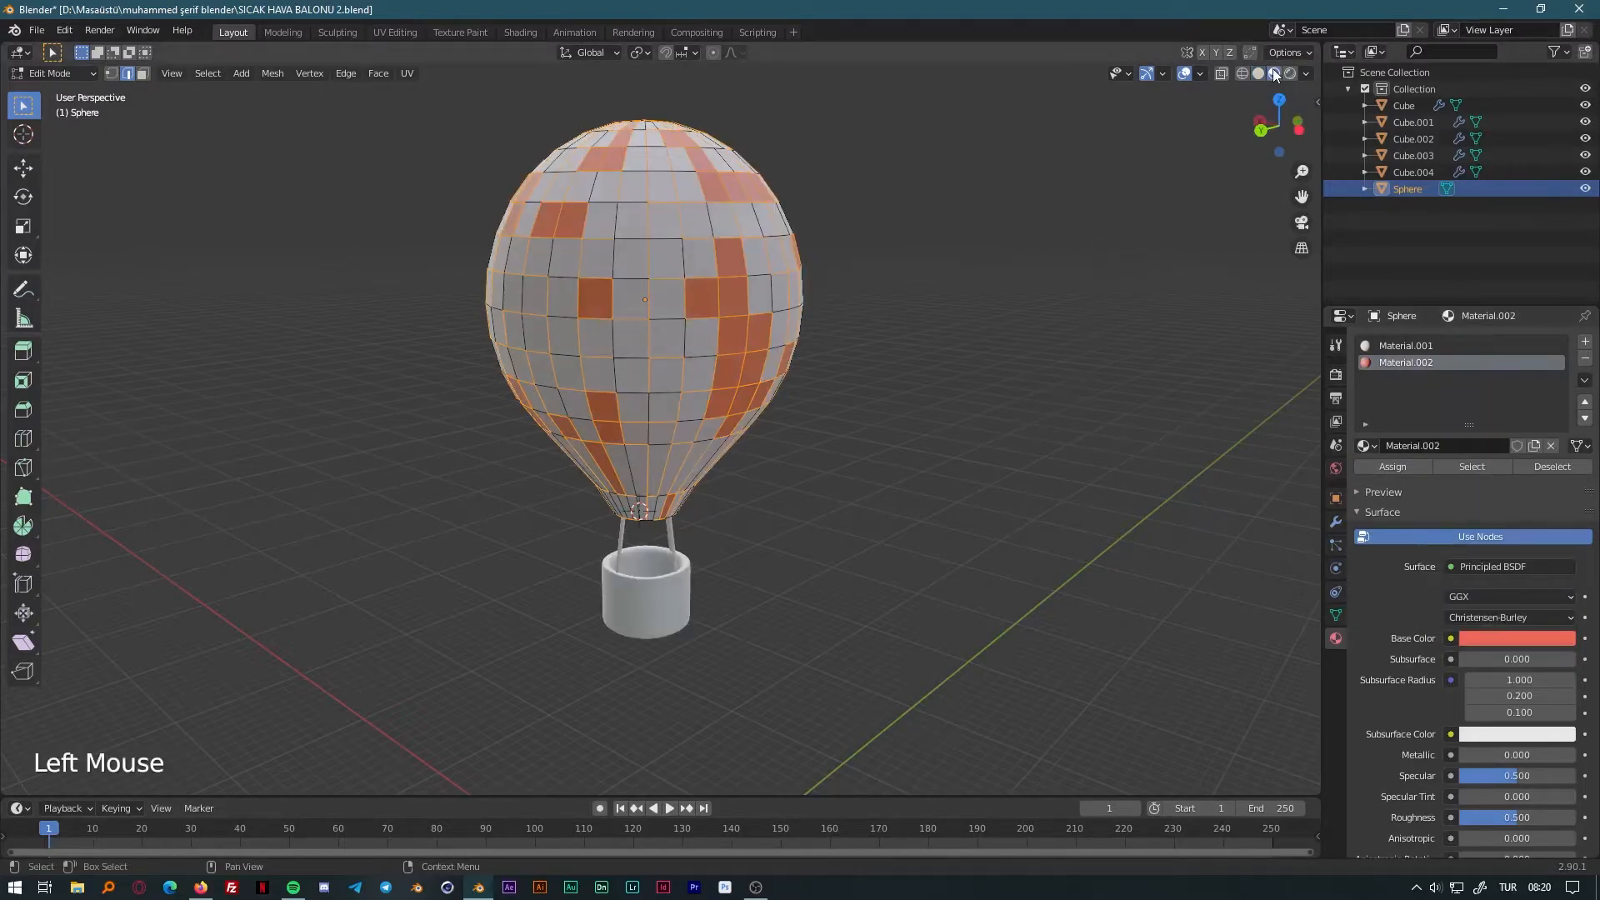
middle_click_drag(1000, 387, 986, 425)
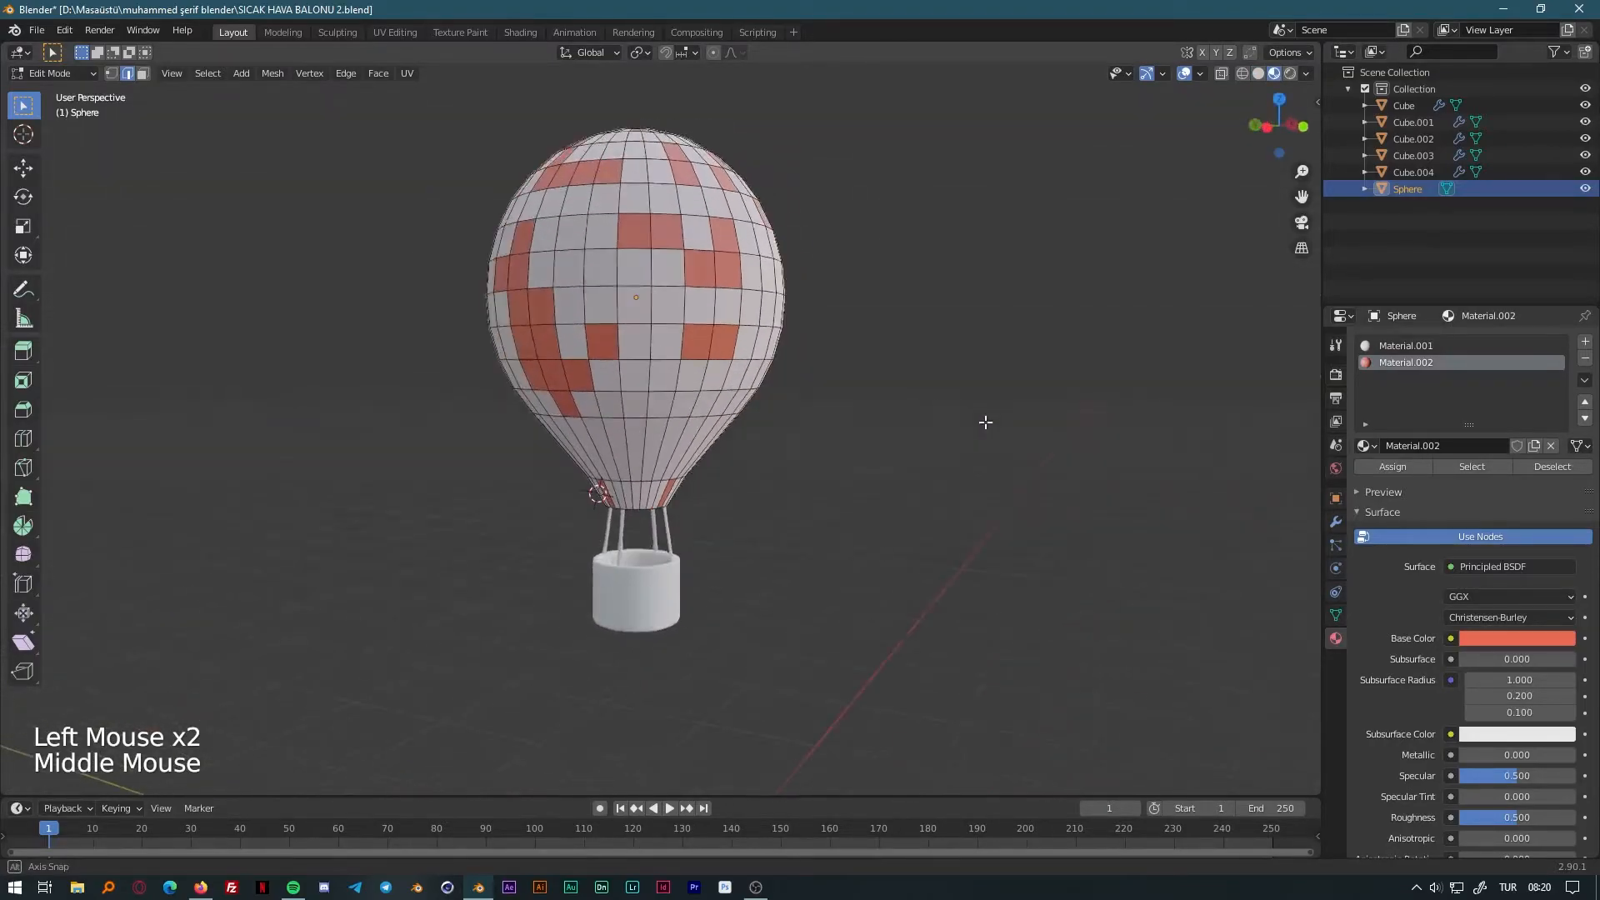
key("Tab")
key("Tab")
key("Tab")
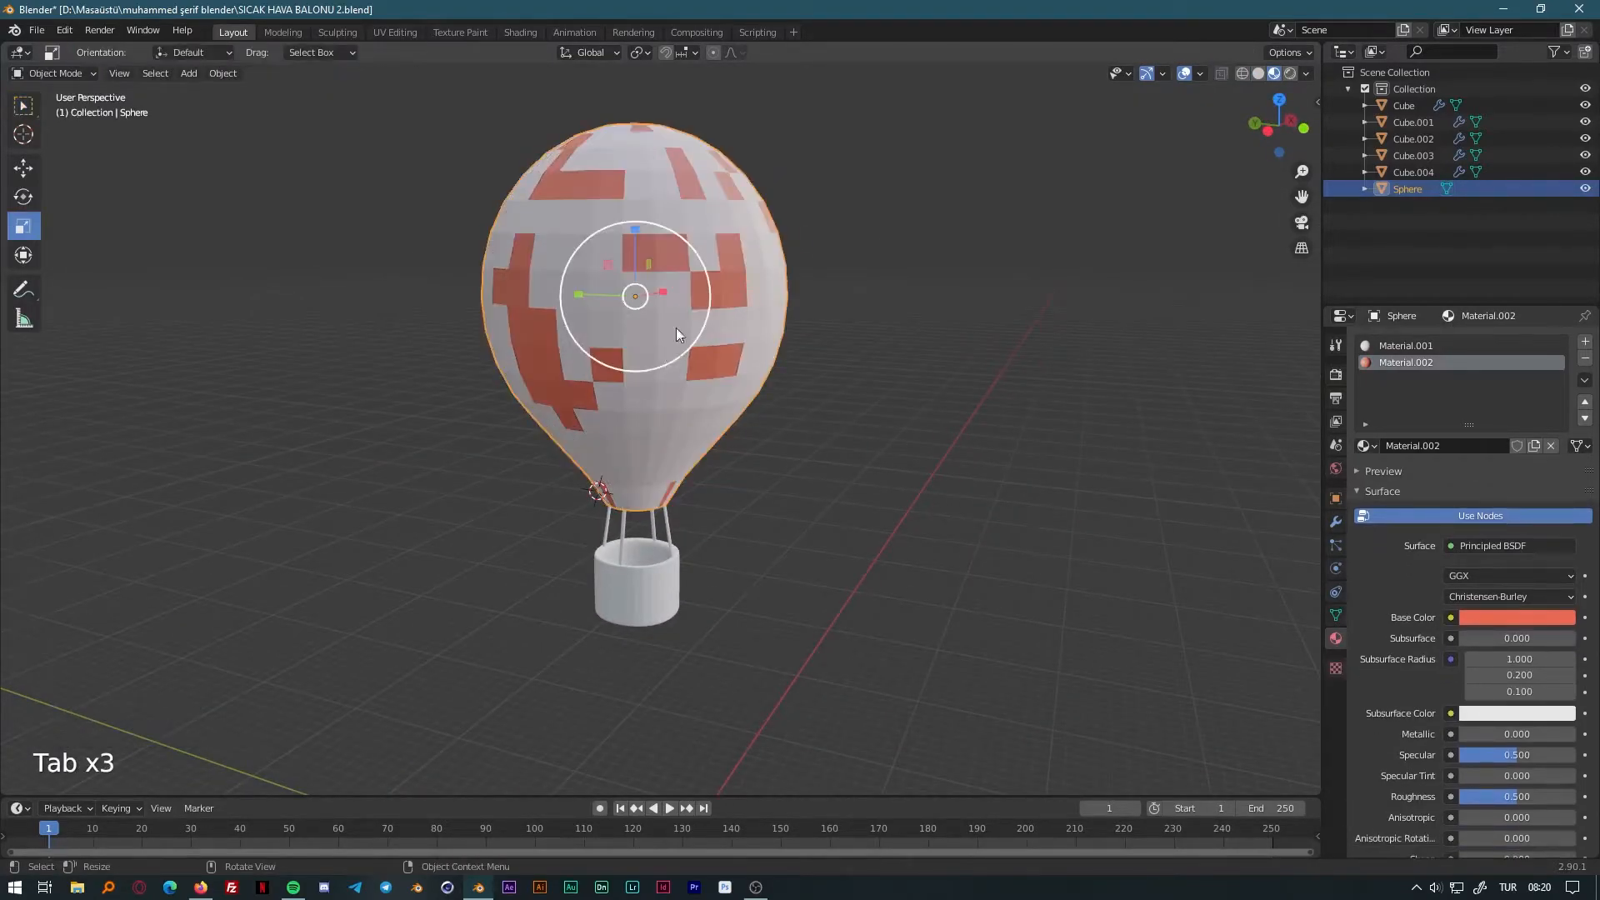
Shade the envelope smooth.
right_click(752, 285)
left_click(753, 281)
middle_click_drag(750, 286, 942, 448)
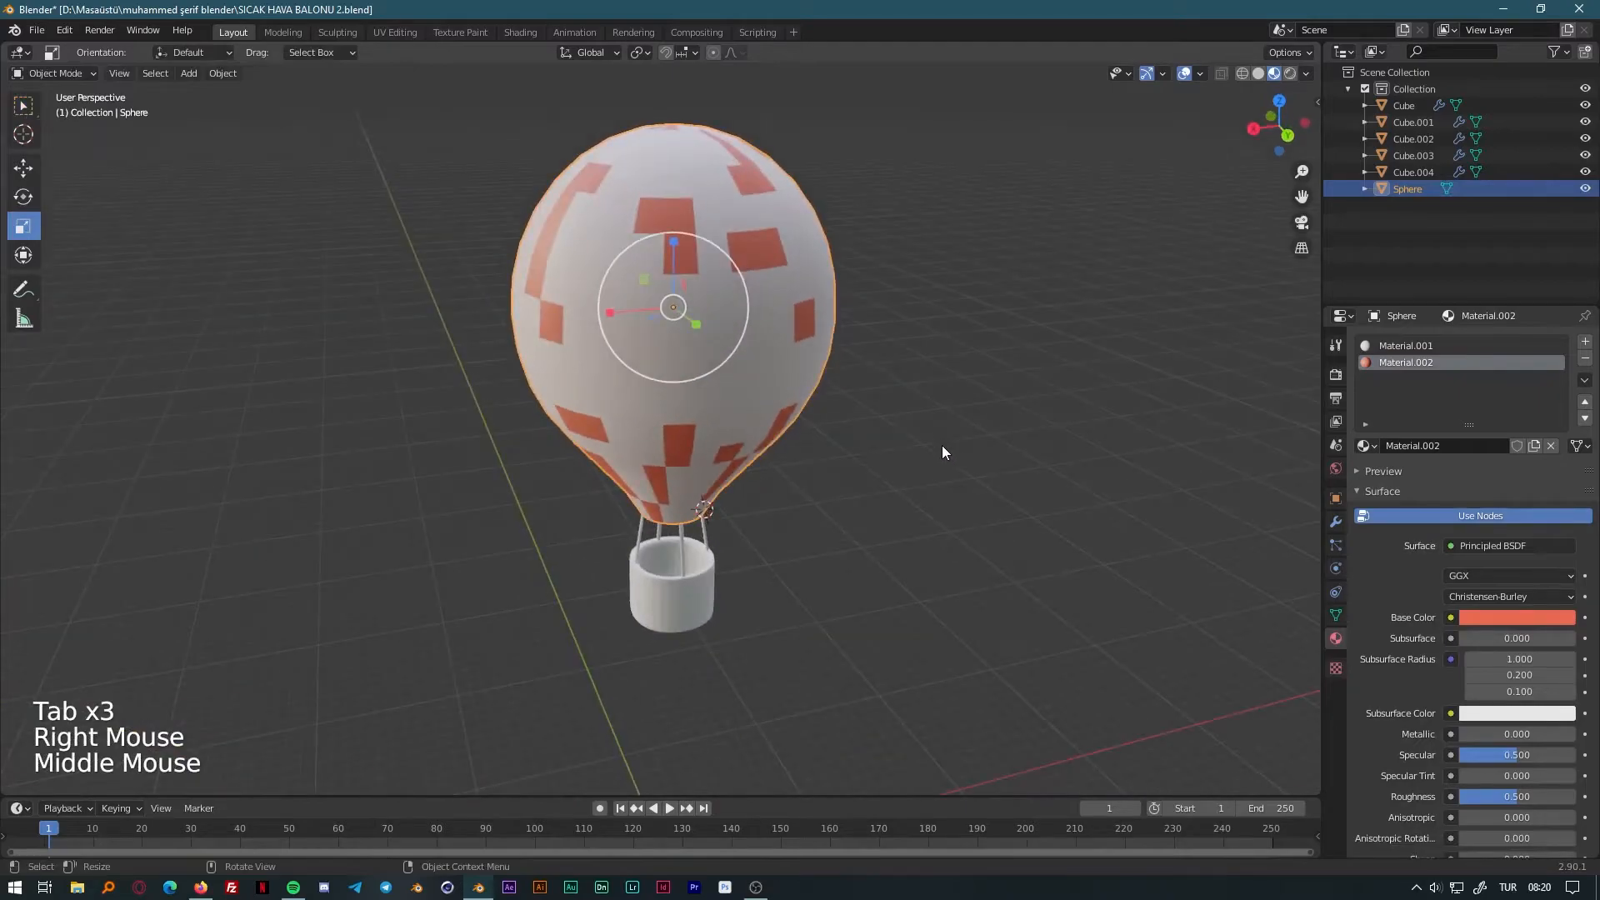
Change the base color of the envelope's Material.001 to a slightly darkened muted yellow.
left_click(1406, 347)
left_click(1530, 616)
left_click_drag(1488, 443, 1473, 449)
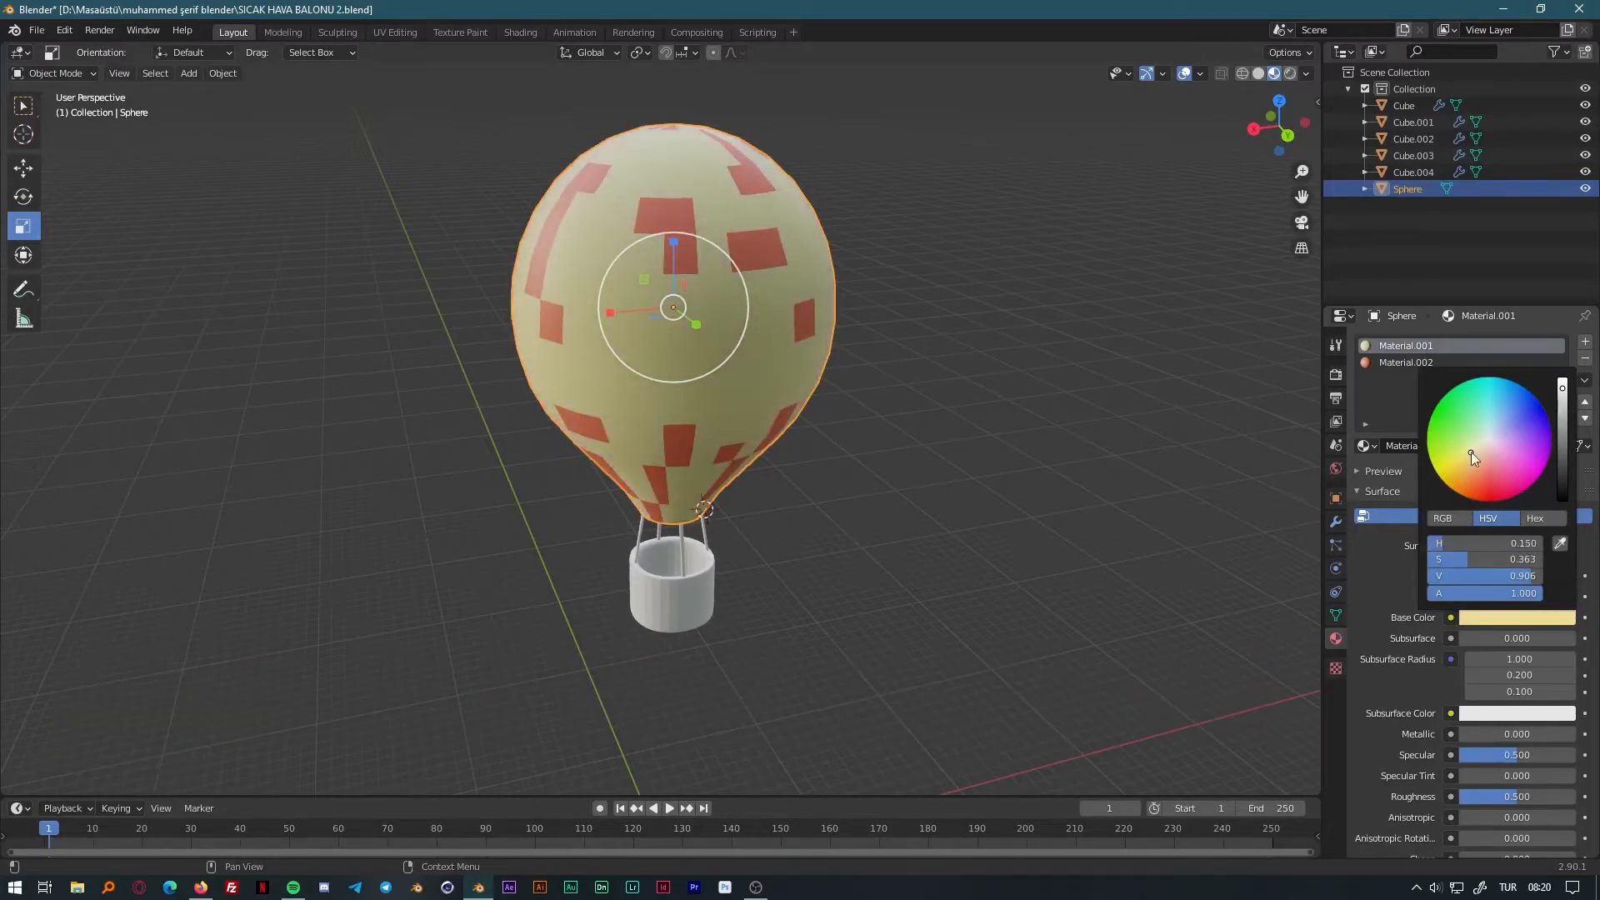
left_click_drag(1562, 391, 1562, 407)
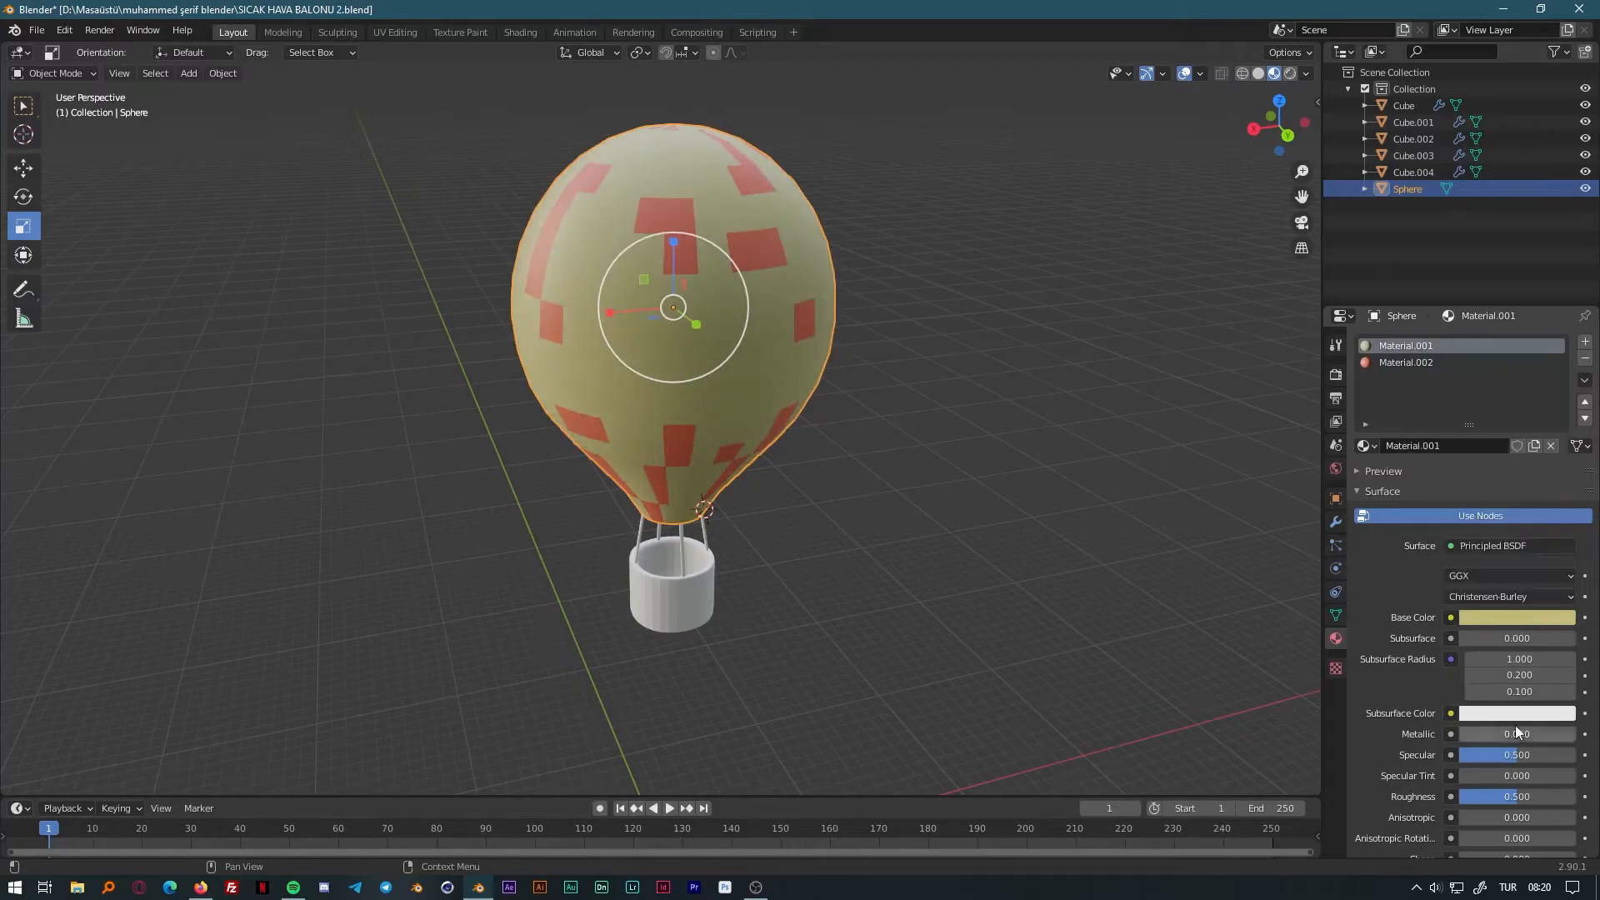
Change the base color of the envelope's Material.002 to a brownish orange with hue 0.065, saturation 0.669 and value 0.633.
left_click(1461, 361)
left_click(1506, 617)
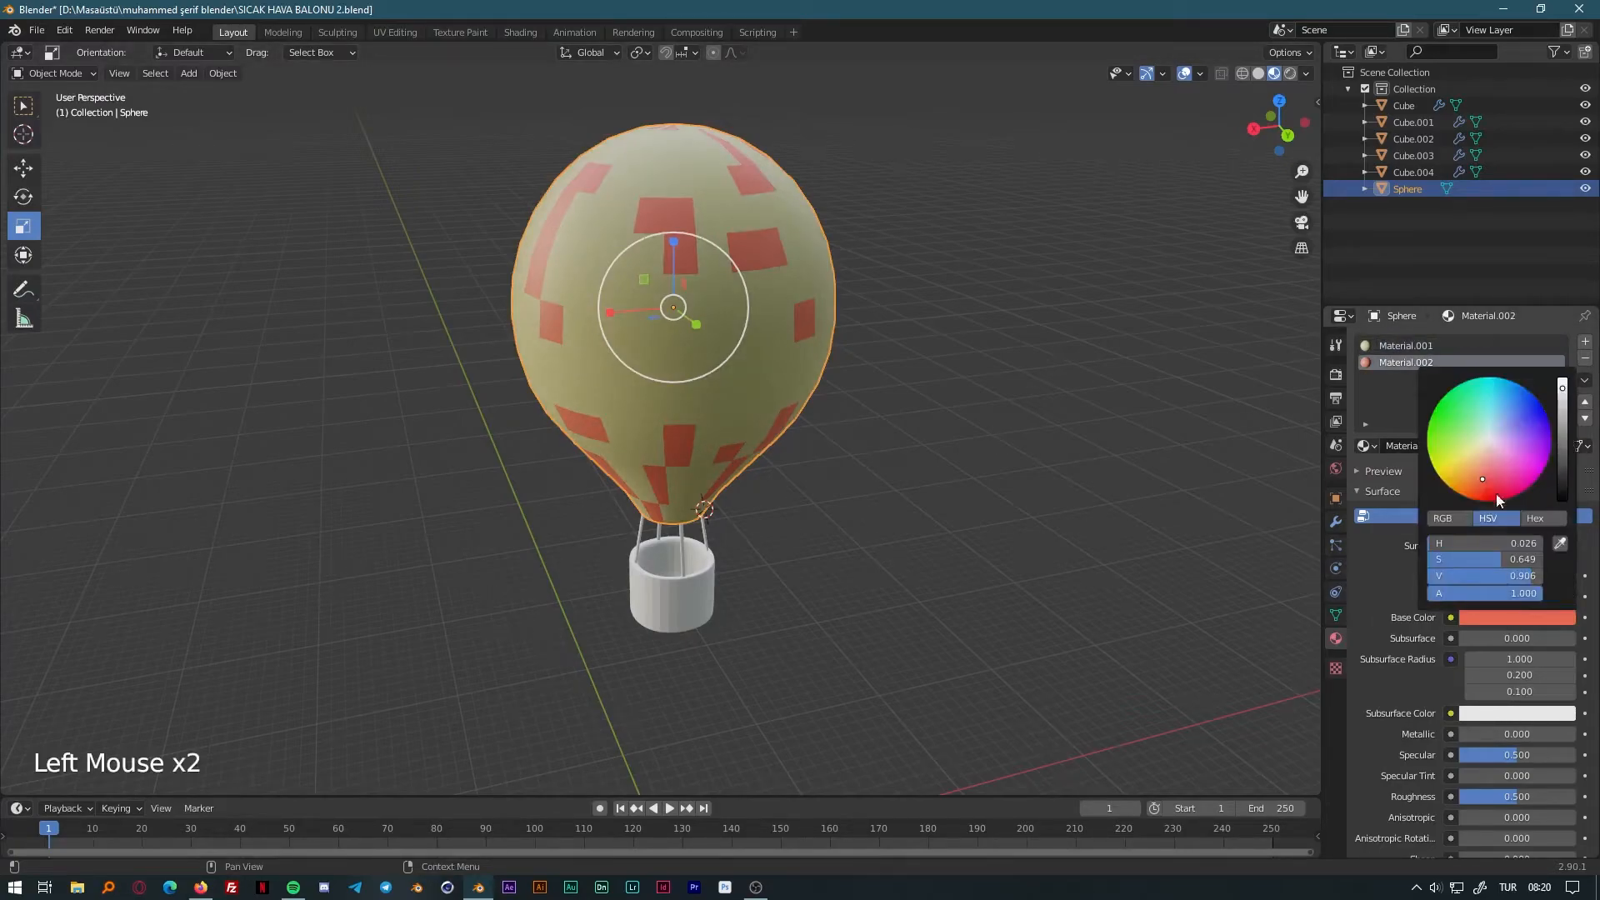
left_click_drag(1565, 409, 1472, 477)
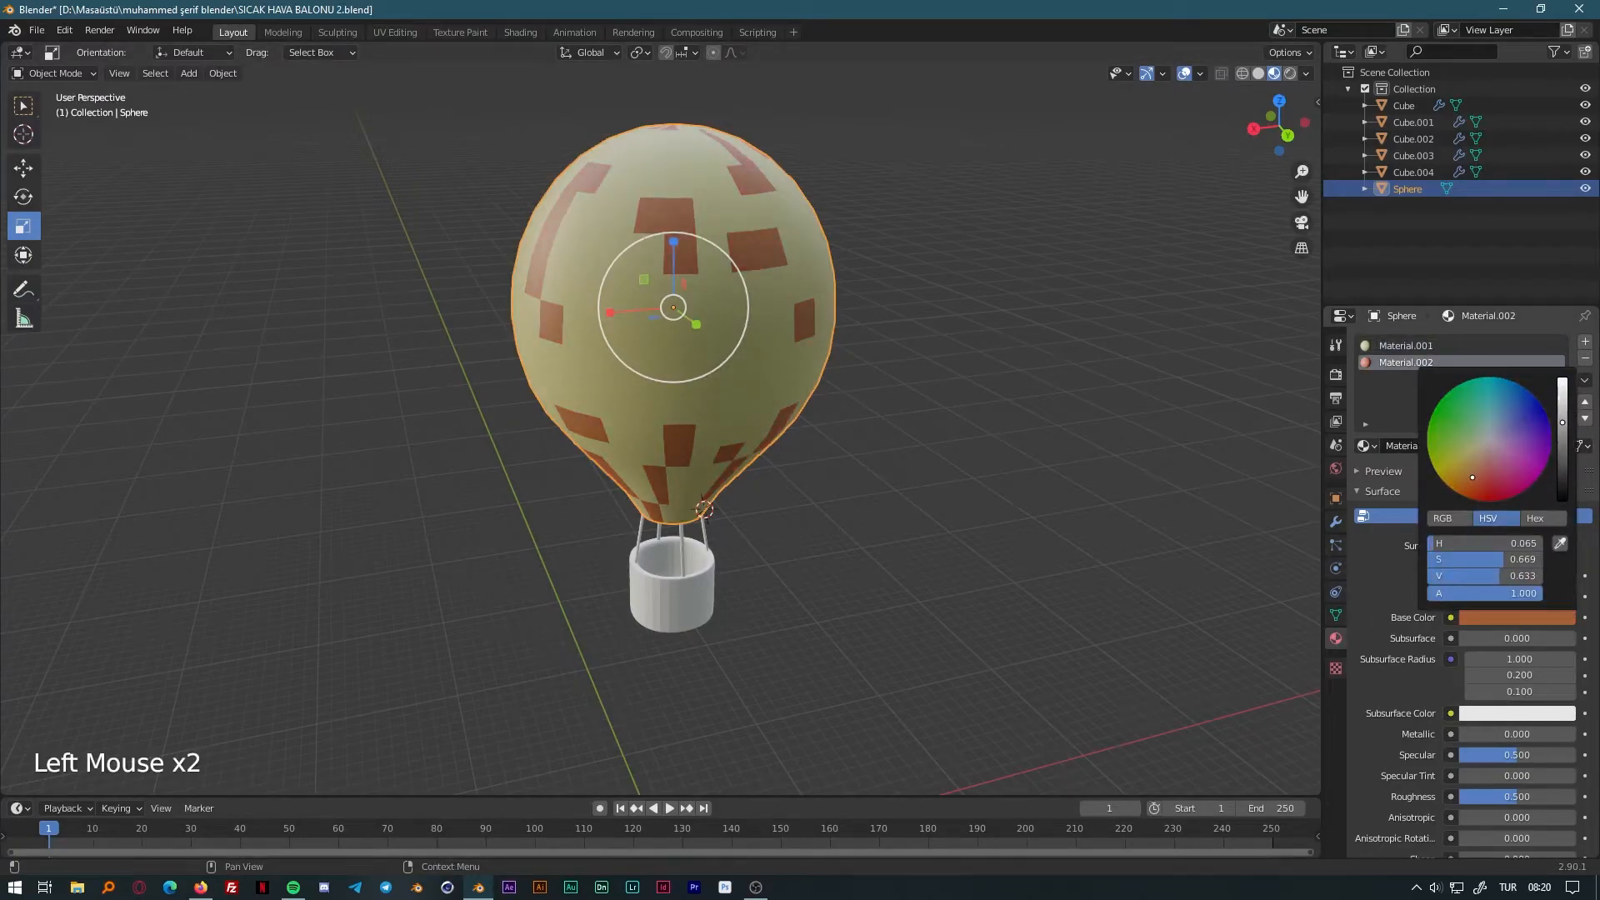
Scale the rod Cube.004 down uniformly to about 0.95.
middle_click_drag(966, 525, 739, 511)
scroll(962, 667, "up", 3)
left_click(962, 666)
left_click(739, 512)
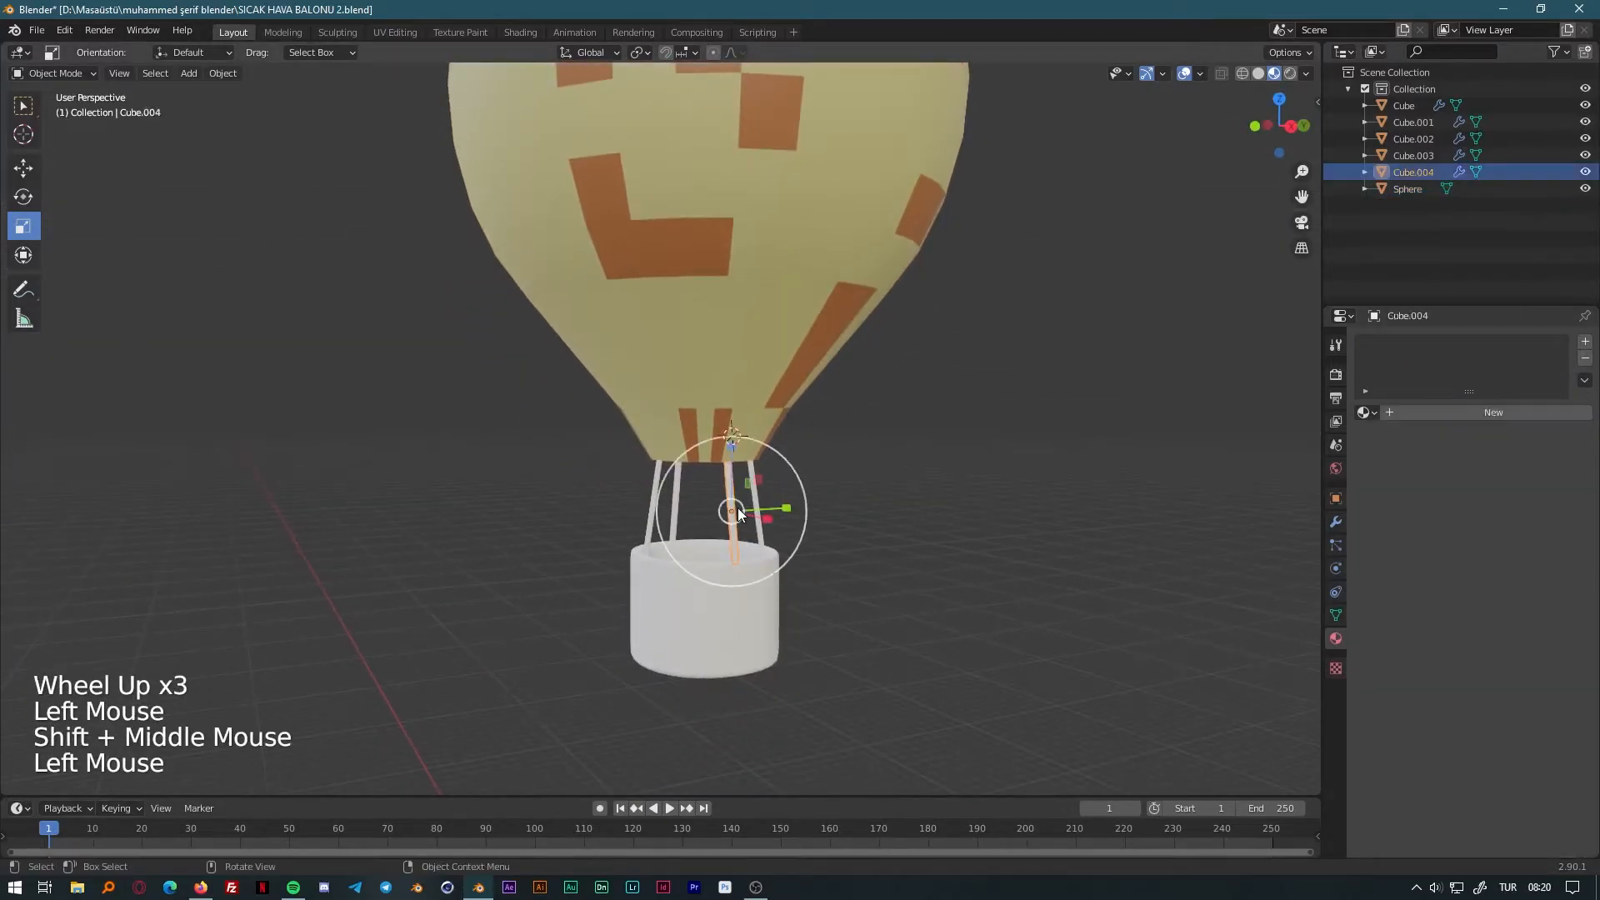
key("s")
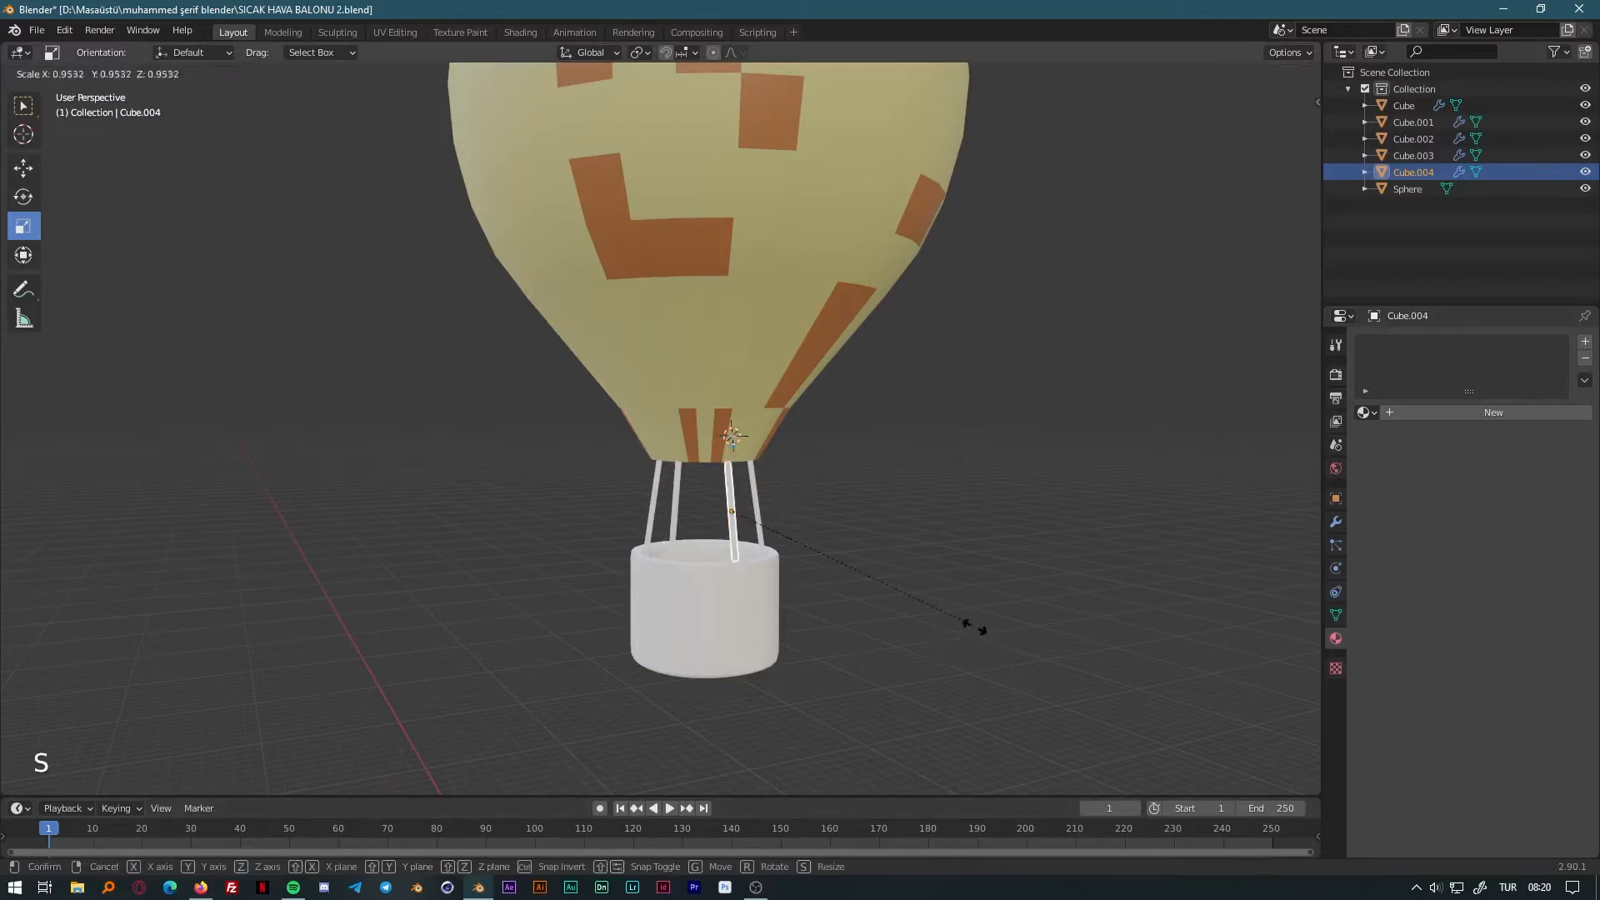
left_click(967, 623)
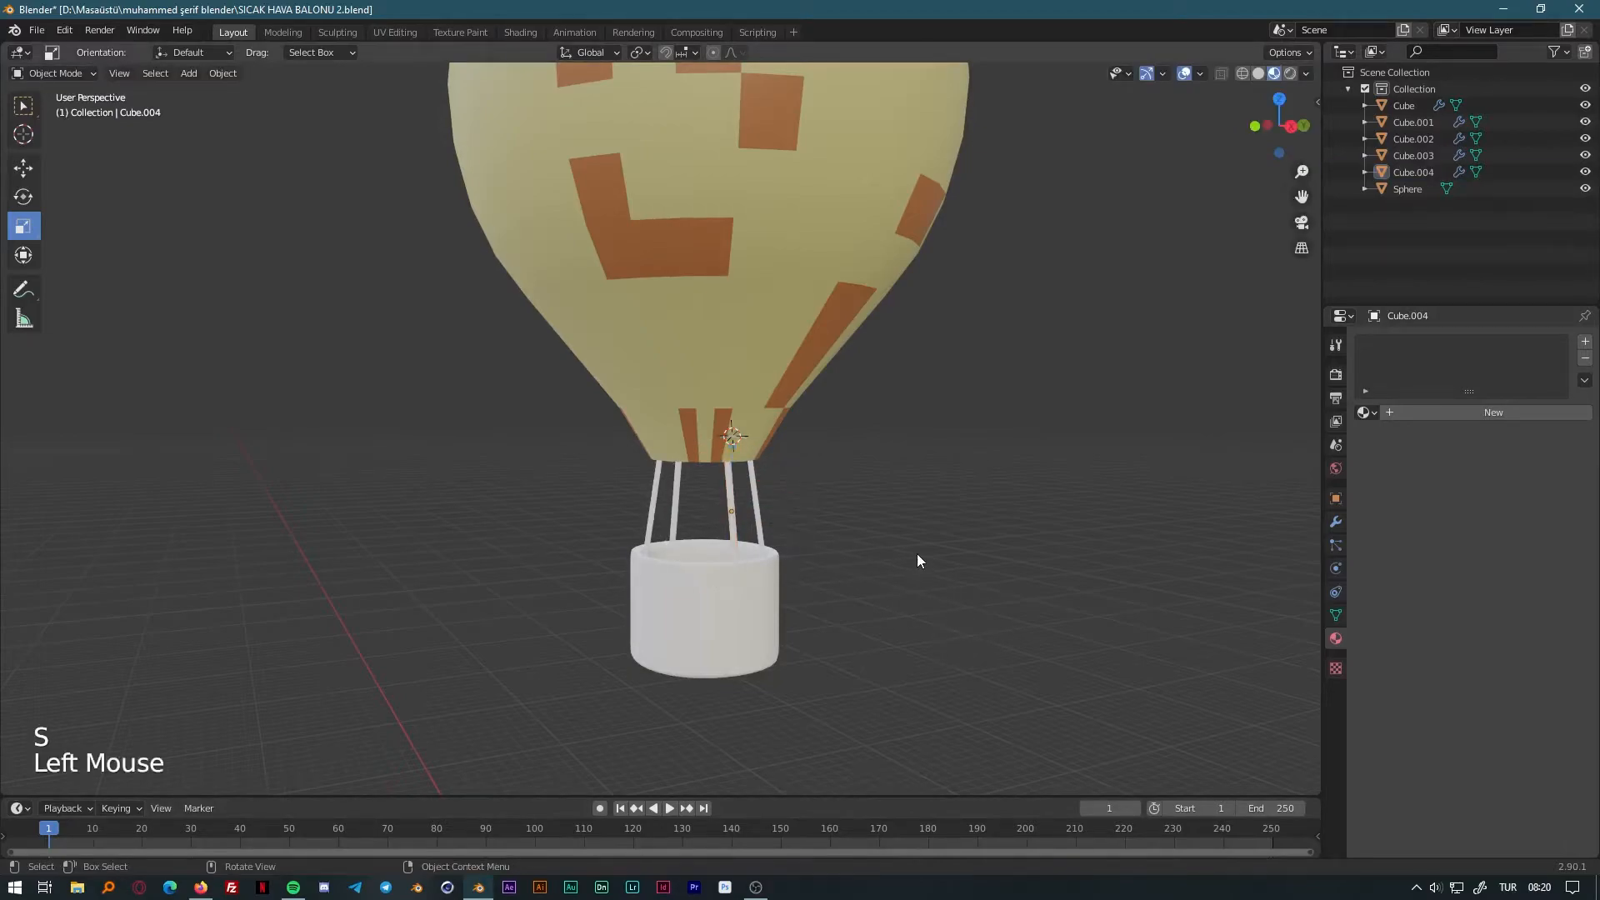
Select all four rods with the selection tool and add a new material.
double_click(731, 506)
middle_click_drag(731, 507, 57, 130)
left_click(23, 105)
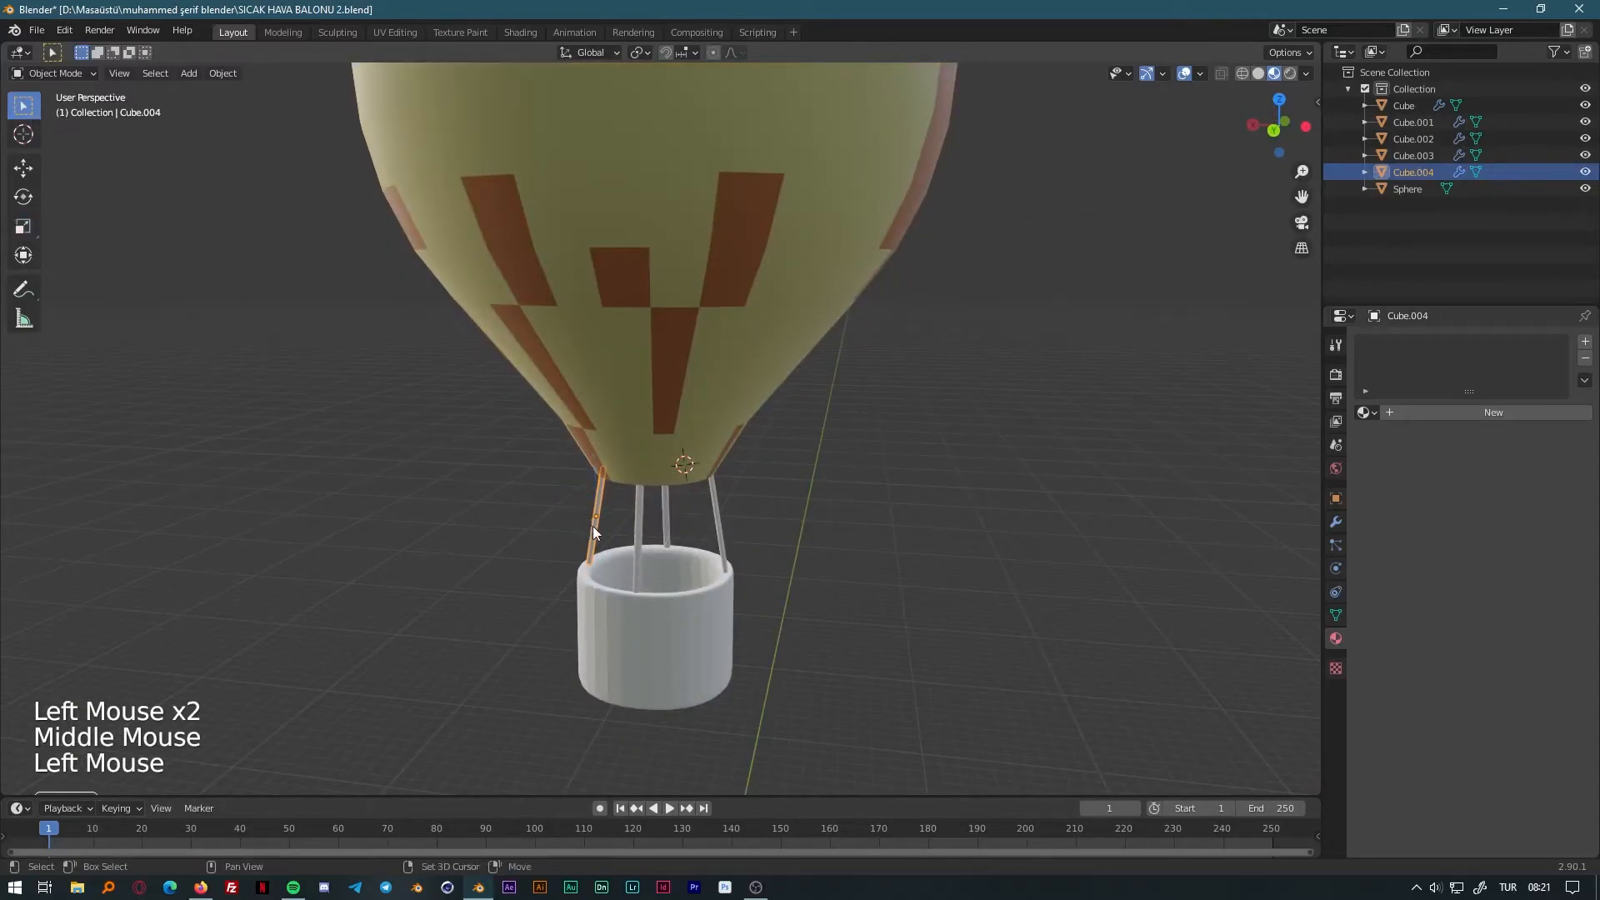
left_click(650, 548, "shift")
left_click(656, 619, "shift")
left_click(664, 512, "shift")
left_click(638, 534, "shift")
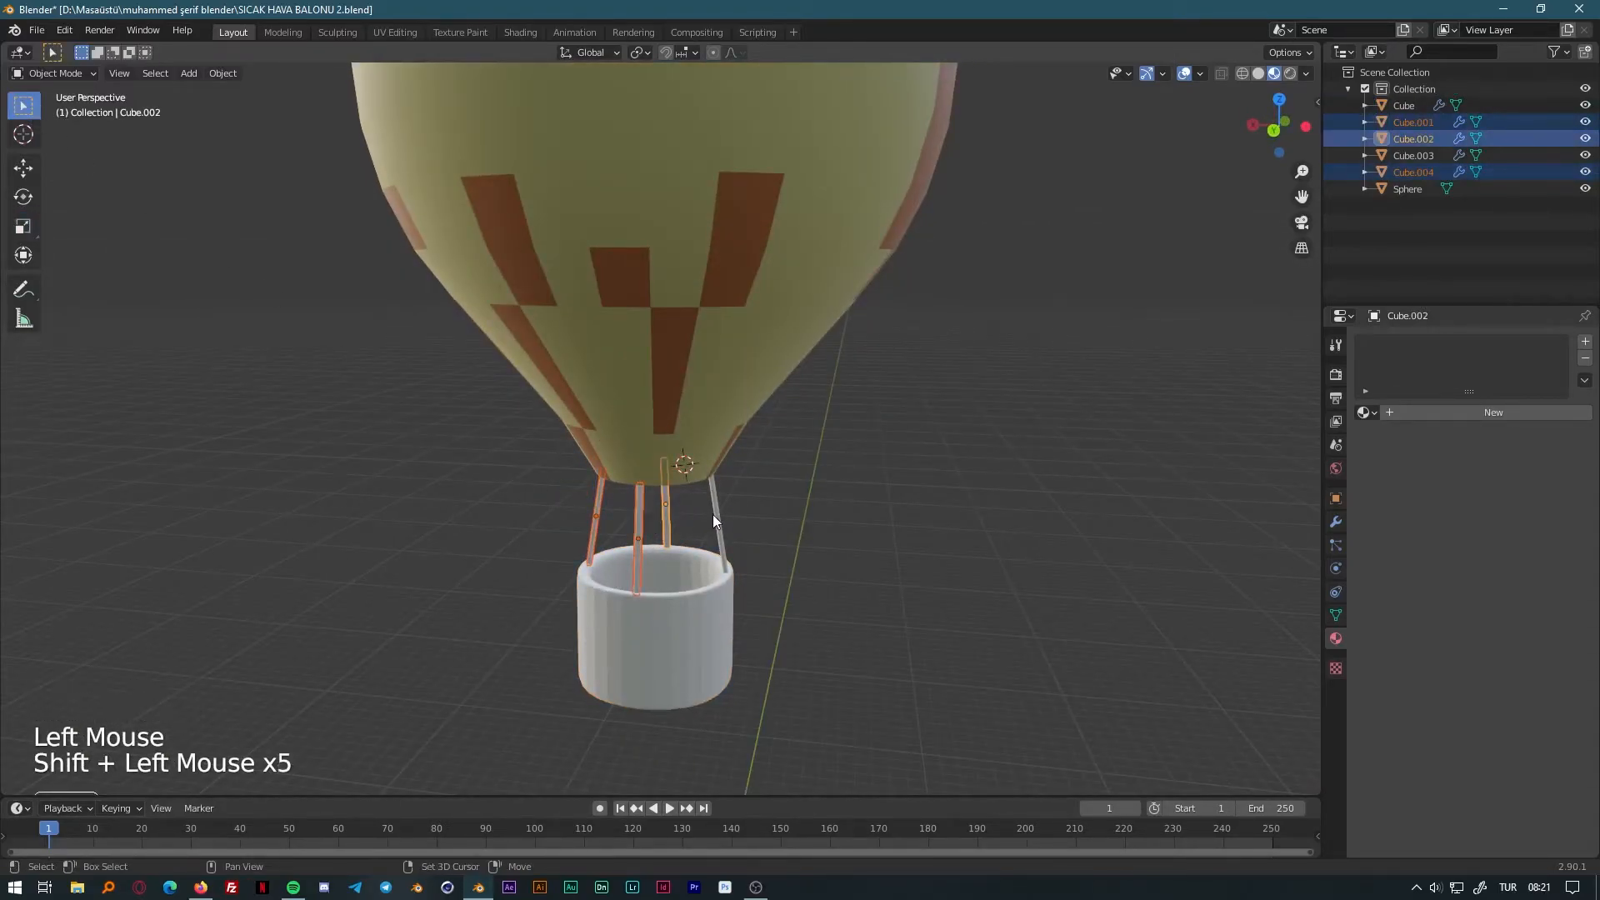
left_click(1479, 414)
Select the entire mesh of the rods in Edit Mode and assign the new material to it.
key("Tab")
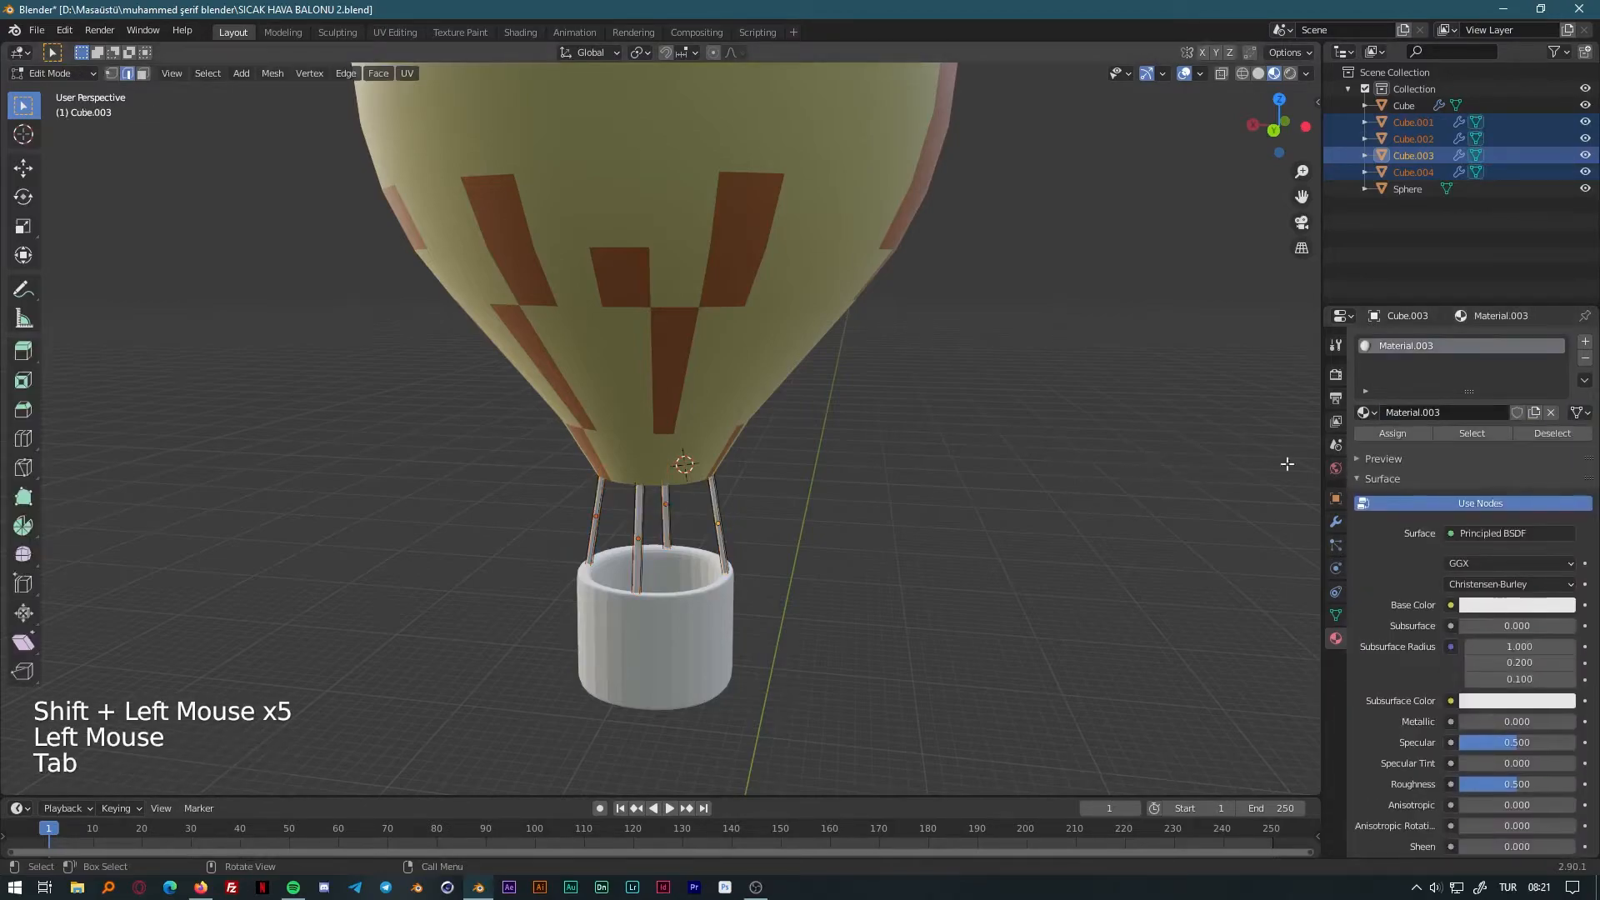
left_click(1388, 437)
key("a")
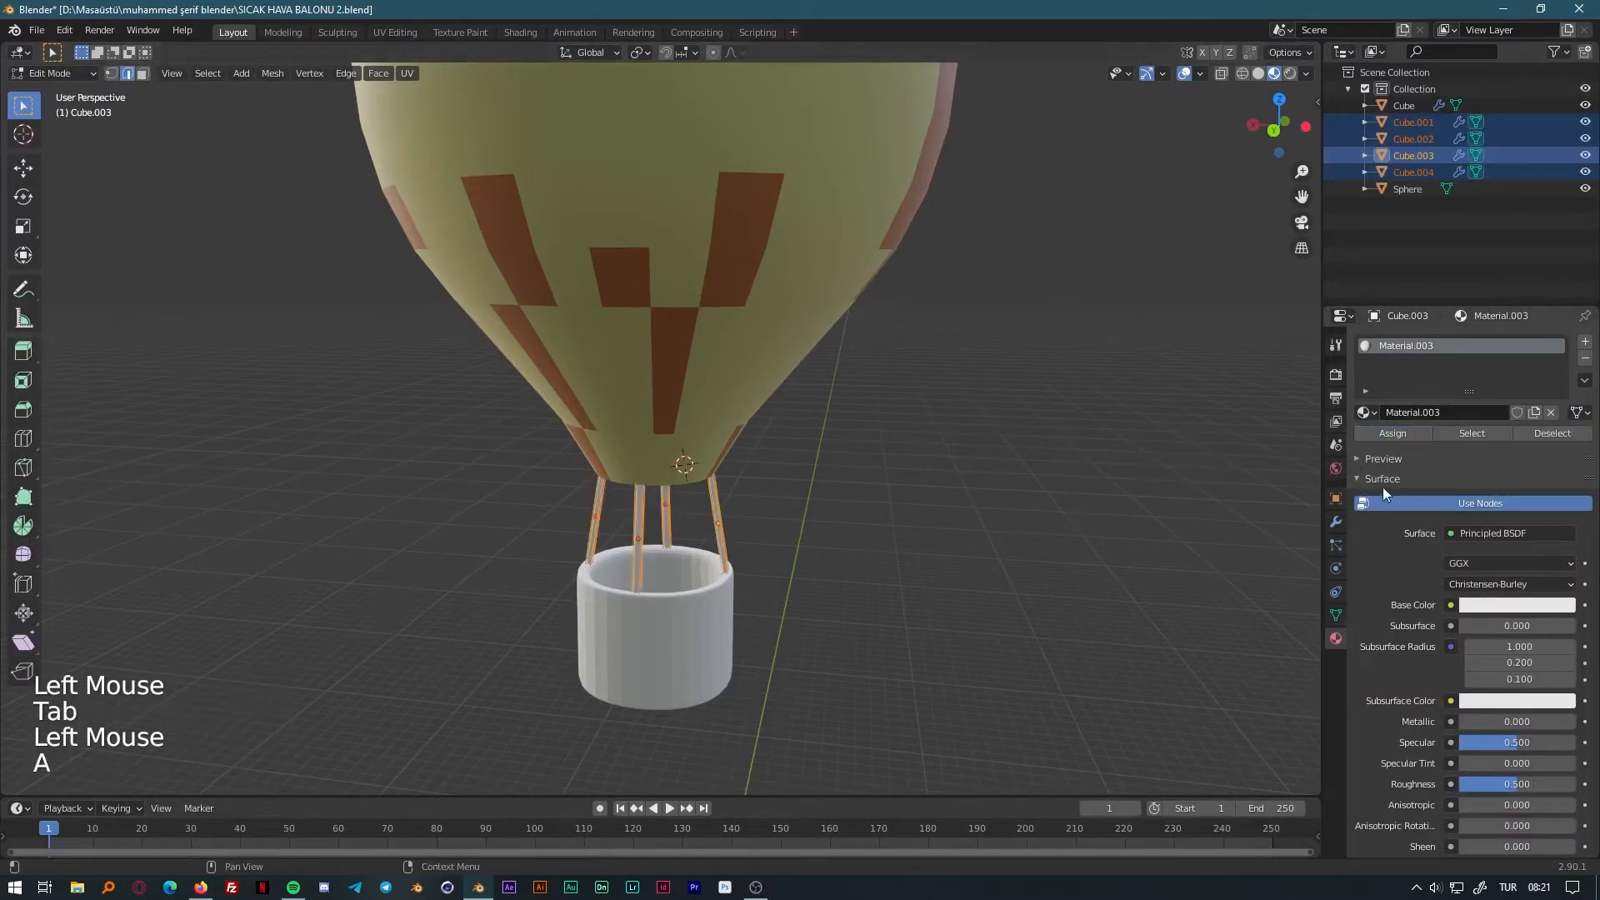
left_click(1412, 430)
left_click(1412, 430)
left_click(1412, 430)
left_click(1412, 430)
key("Tab")
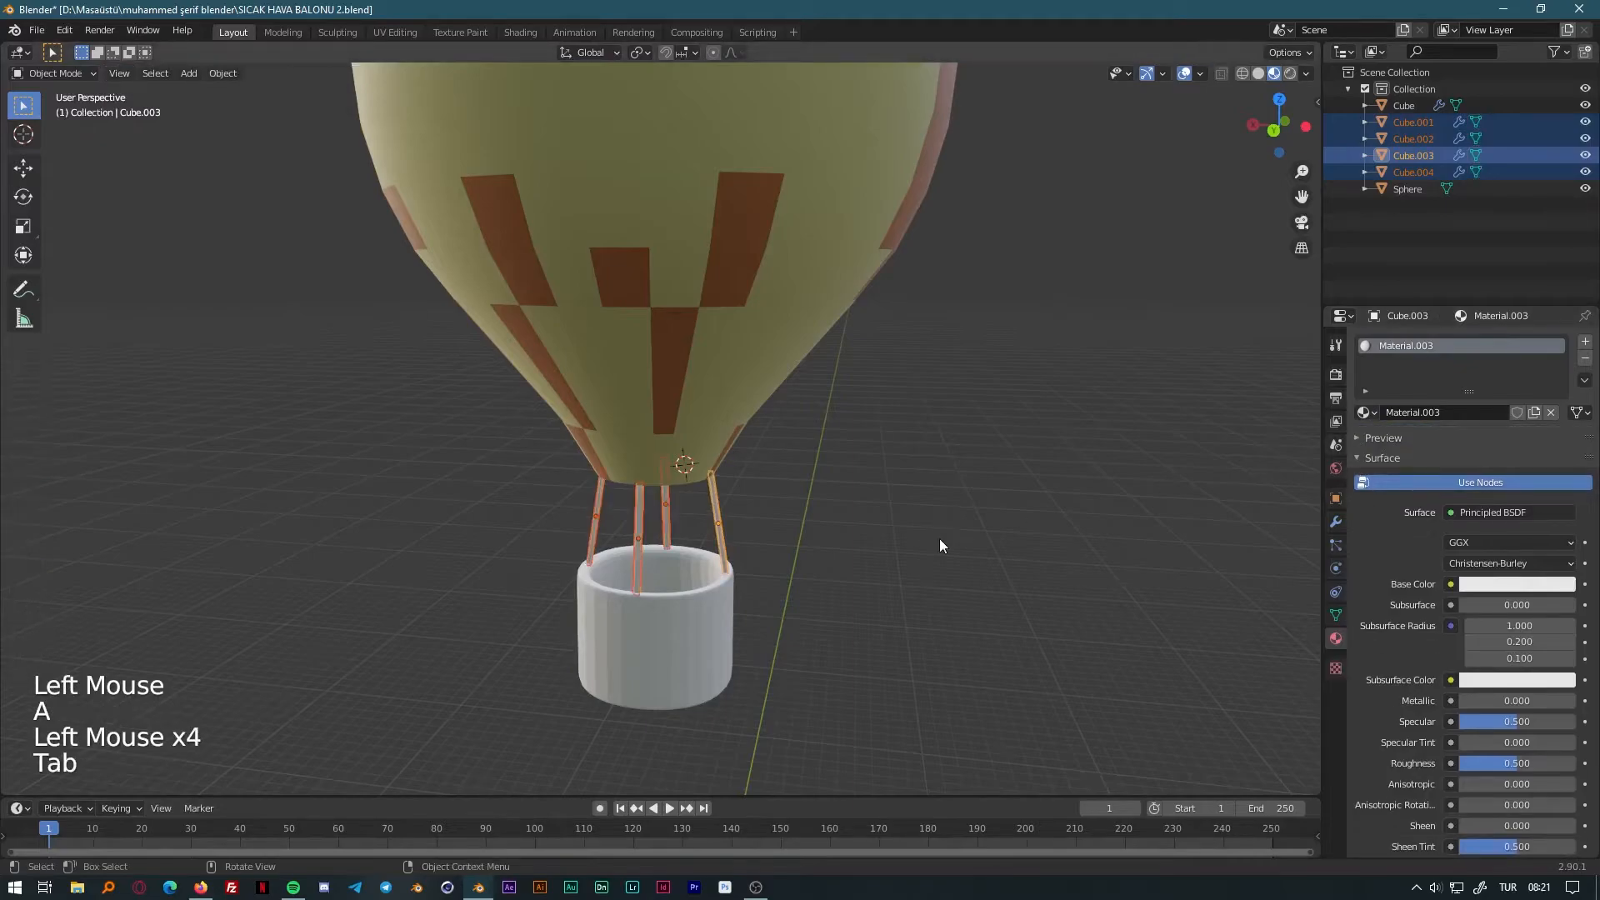
Set the base color of the rod material to black.
left_click(1512, 584)
left_click_drag(1562, 390, 1563, 471)
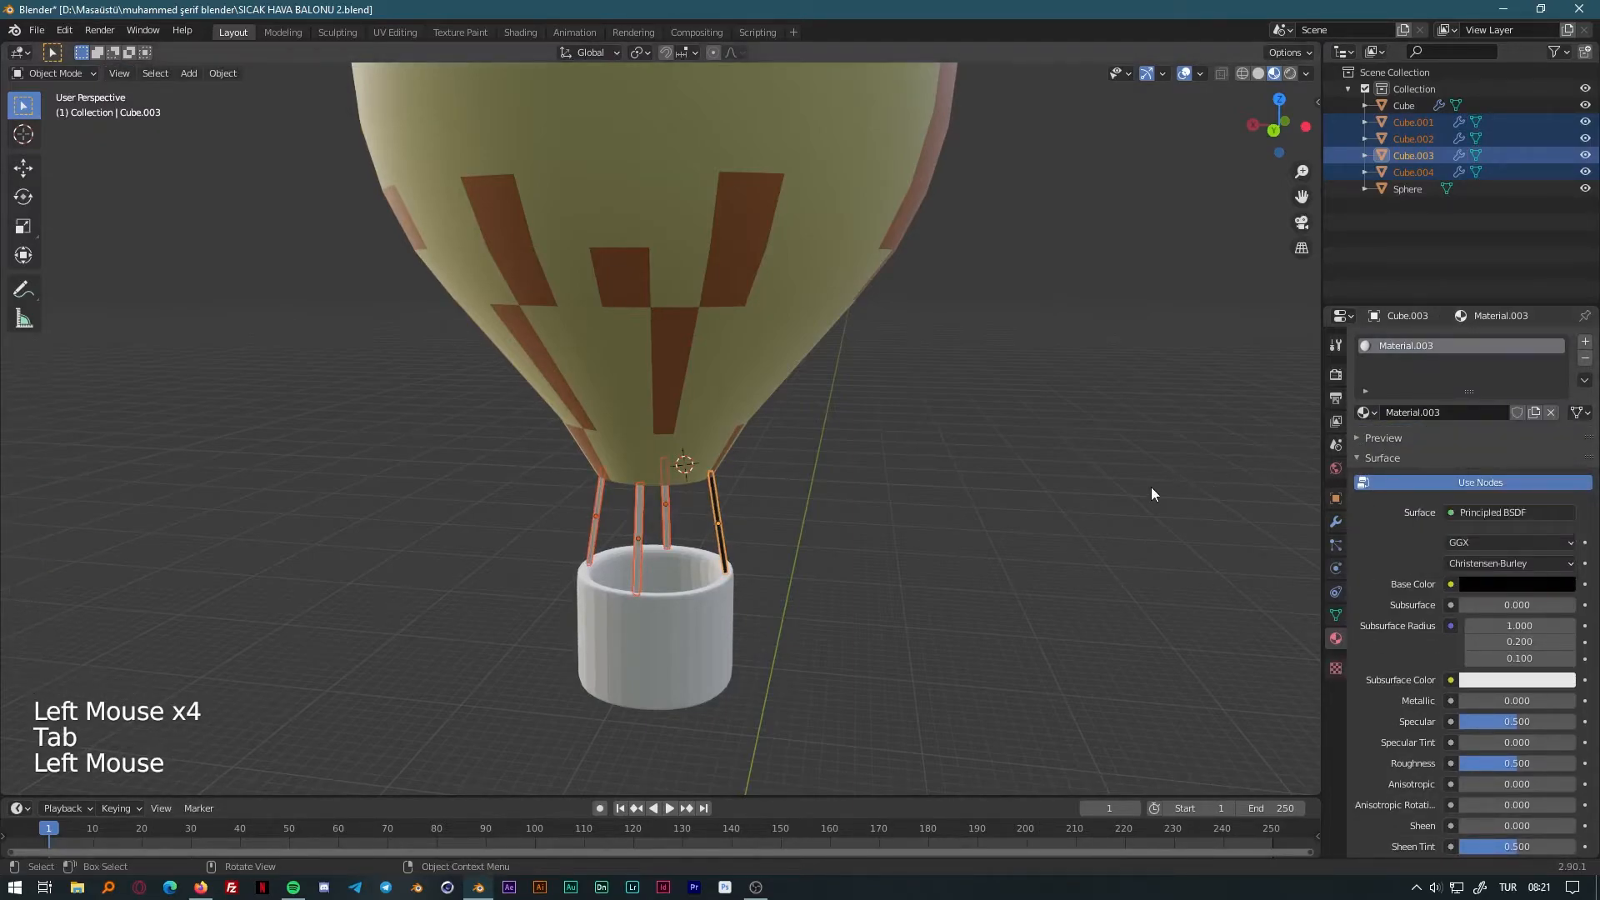
left_click(888, 571)
Join the four rods into one object with the black rod as the active one, and save the file.
left_click(640, 548)
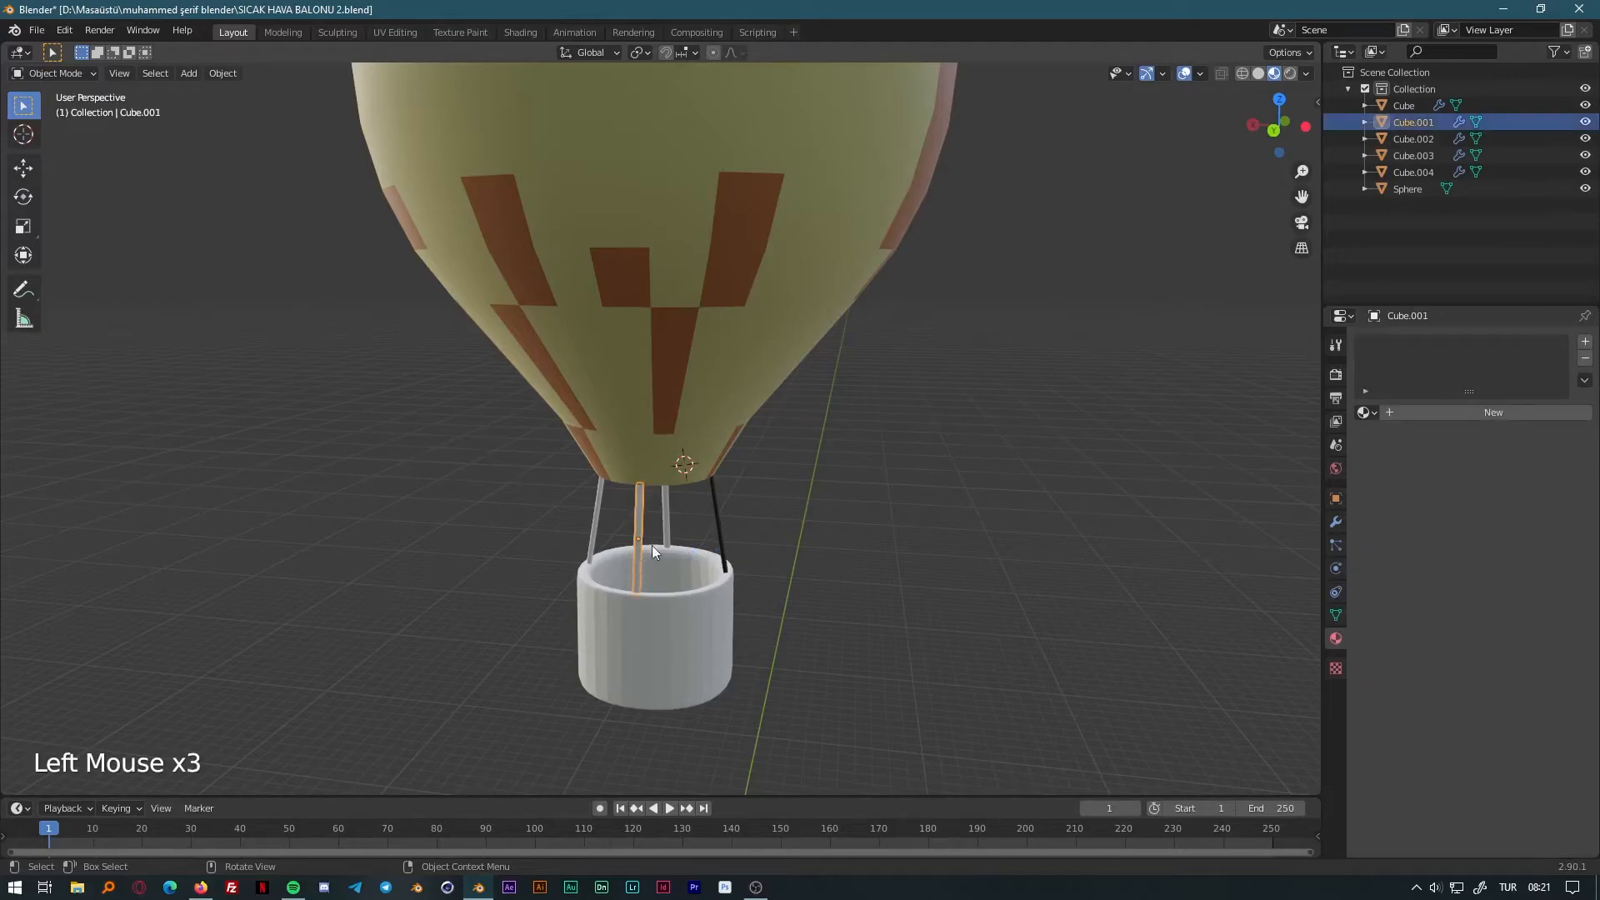
left_click(673, 511, "shift")
left_click(598, 518, "shift")
left_click(718, 518, "shift")
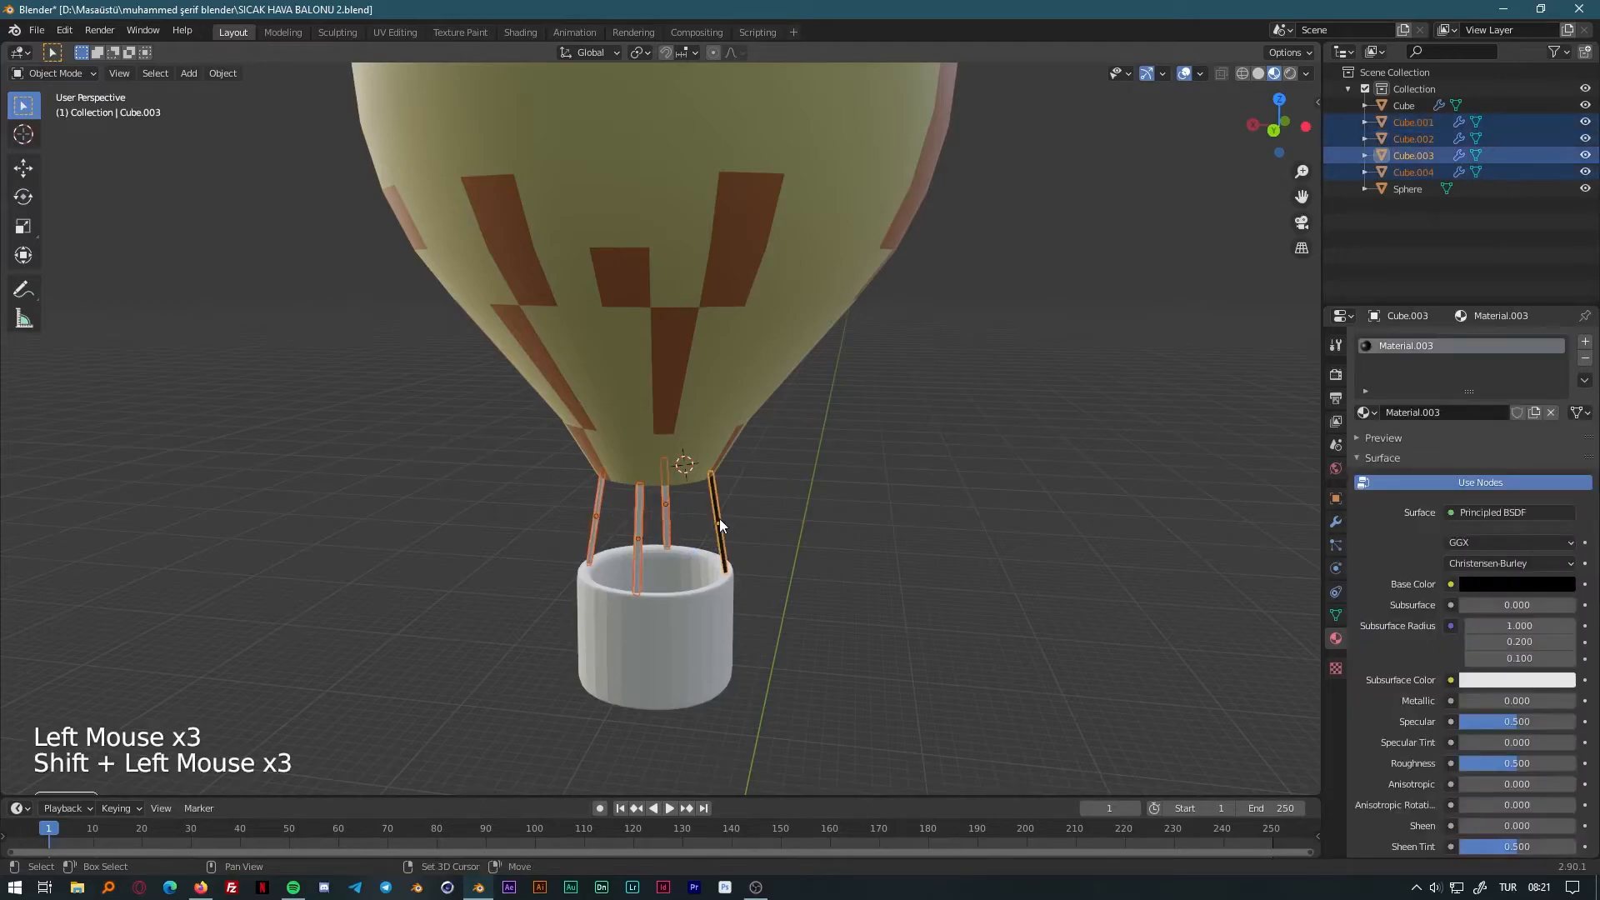
key("ctrl+j")
left_click(847, 521)
middle_click_drag(693, 637, 975, 625)
key("ctrl+s")
Select the basket and save the file.
scroll(914, 628, "down", 4)
middle_click_drag(878, 620, 1021, 666)
scroll(738, 662, "up", 7)
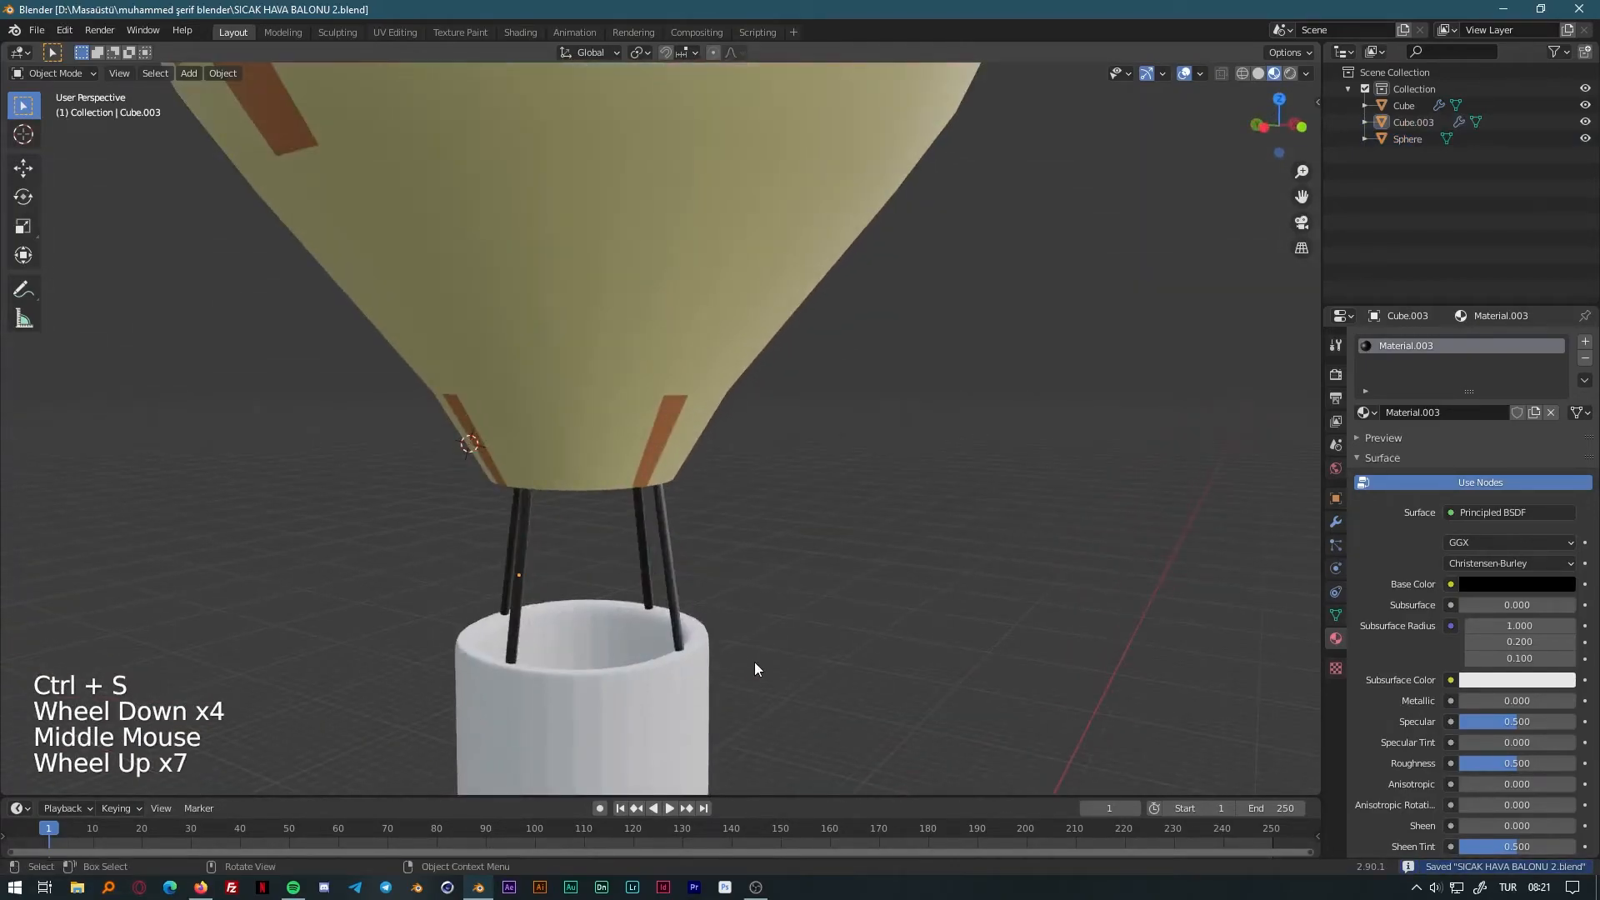
middle_click_drag(753, 661, 806, 533, "shift")
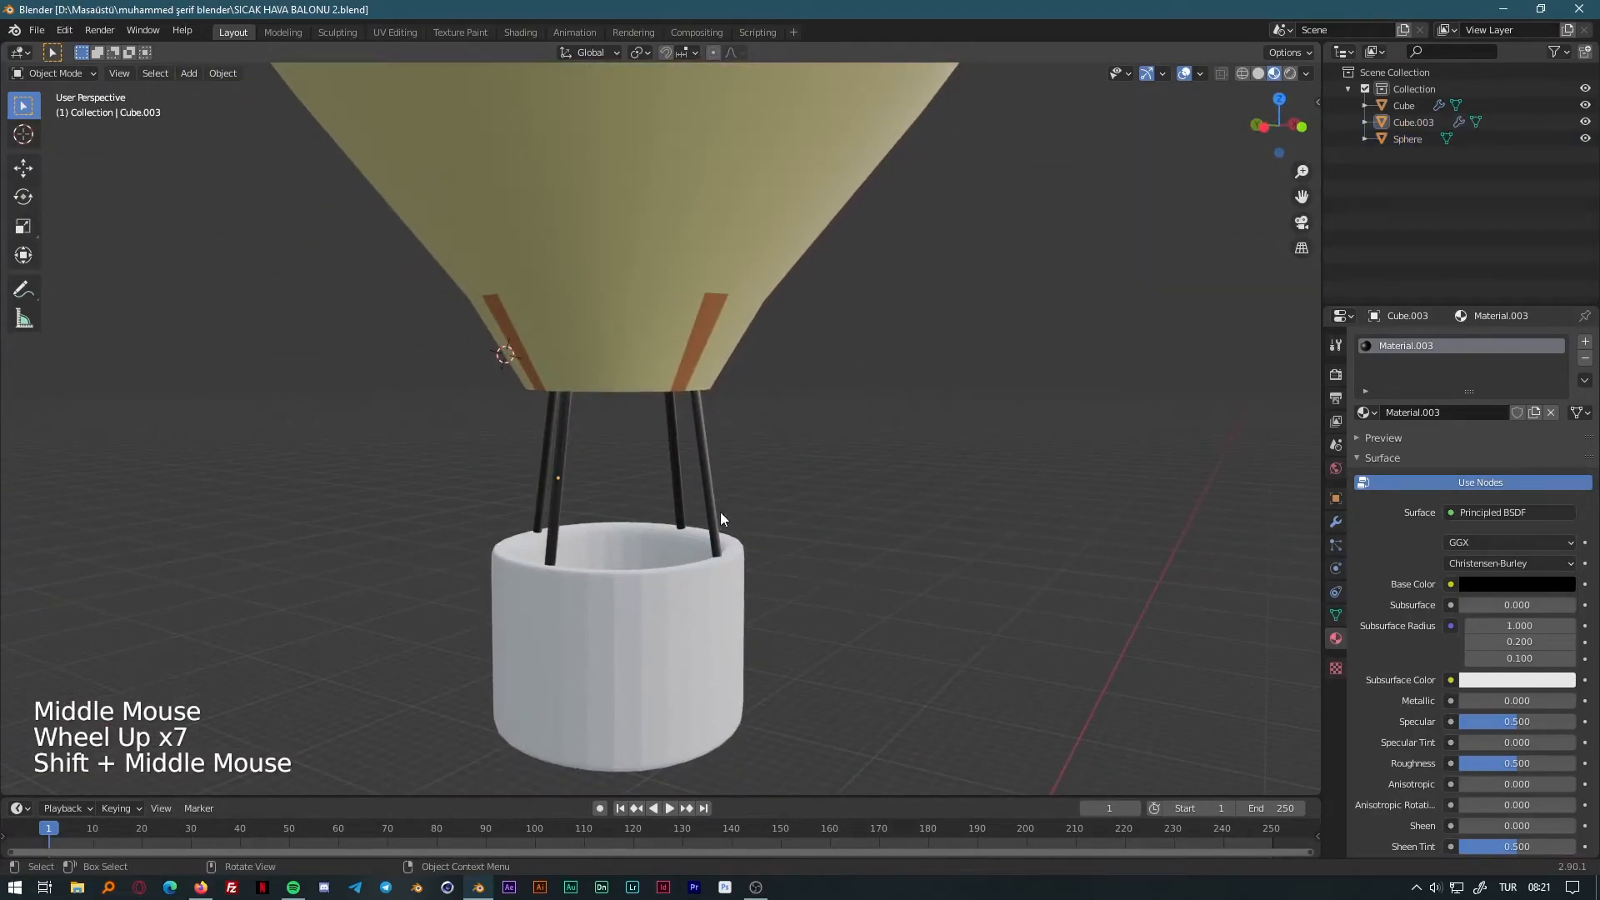
left_click(700, 633)
key("ctrl+s")
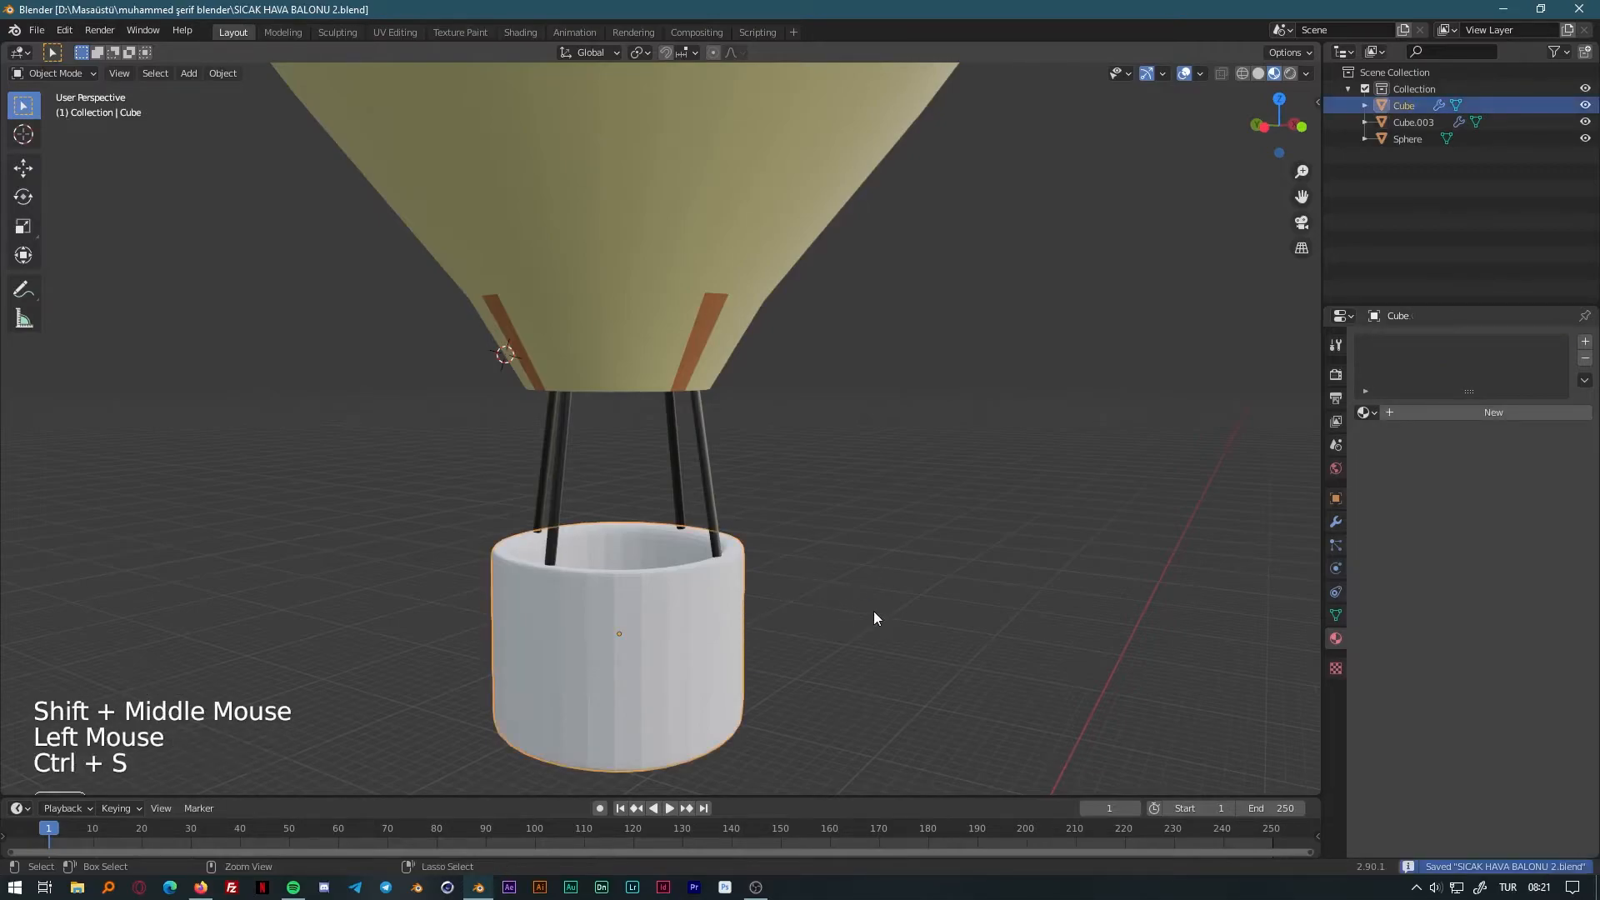
Add a new material to the basket and assign it to the basket's entire mesh.
left_click(1538, 413)
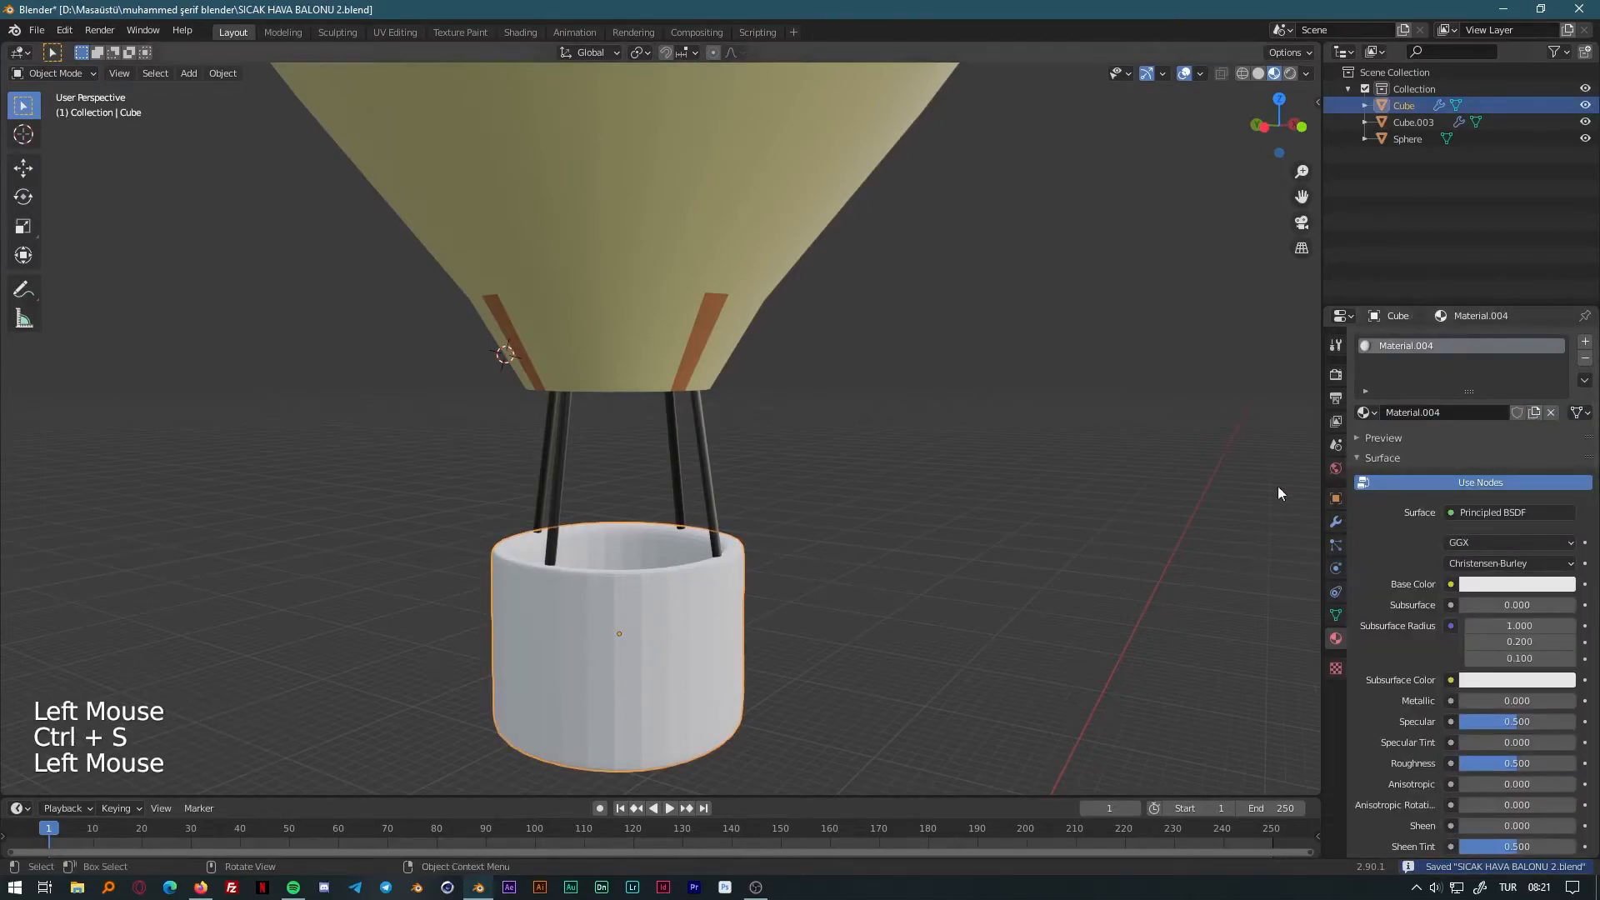
key("Tab")
key("a")
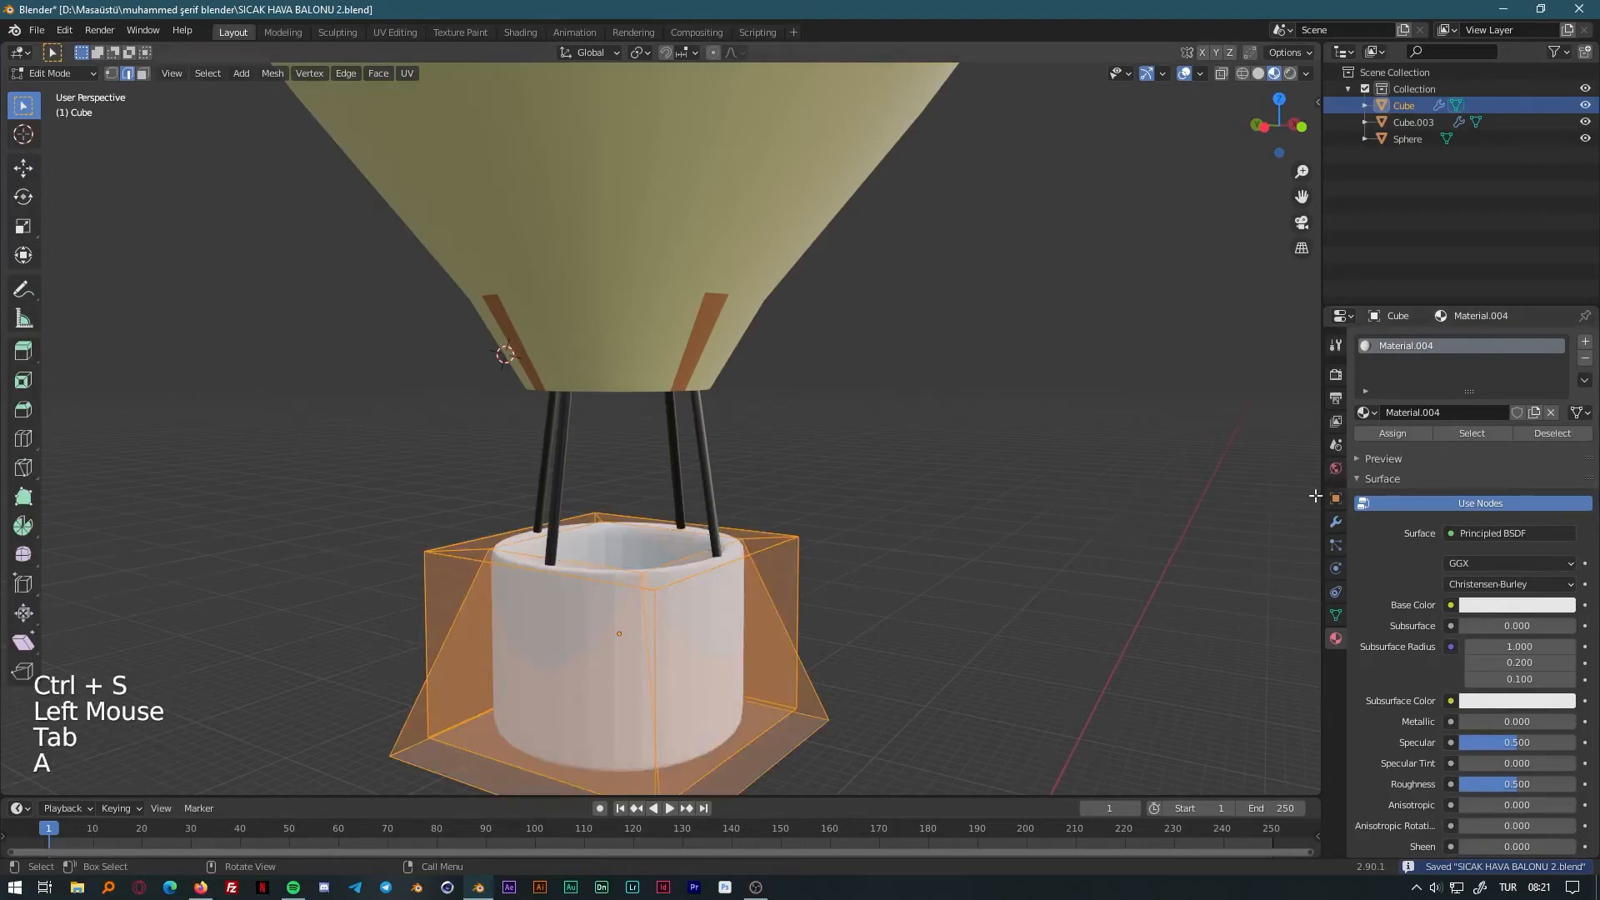
left_click(1396, 431)
key("Tab")
Set the basket material's base color to a brown with hue 0.057, saturation 0.498 and value 0.593.
left_click(1486, 584)
left_click_drag(1490, 441, 1471, 433)
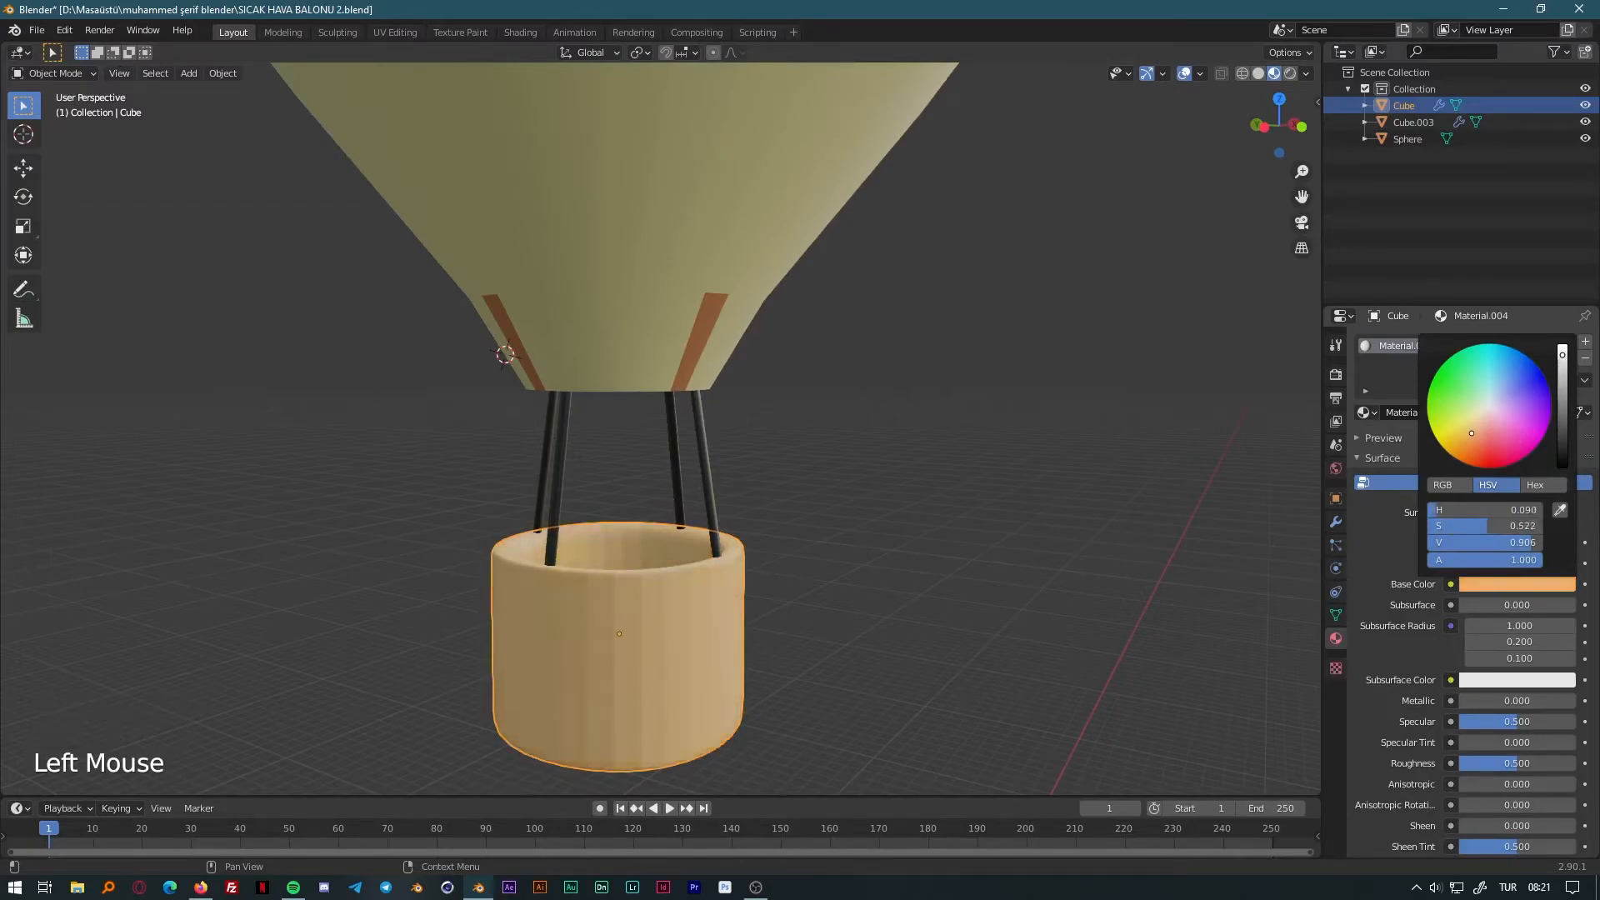
left_click_drag(1555, 364, 1562, 394)
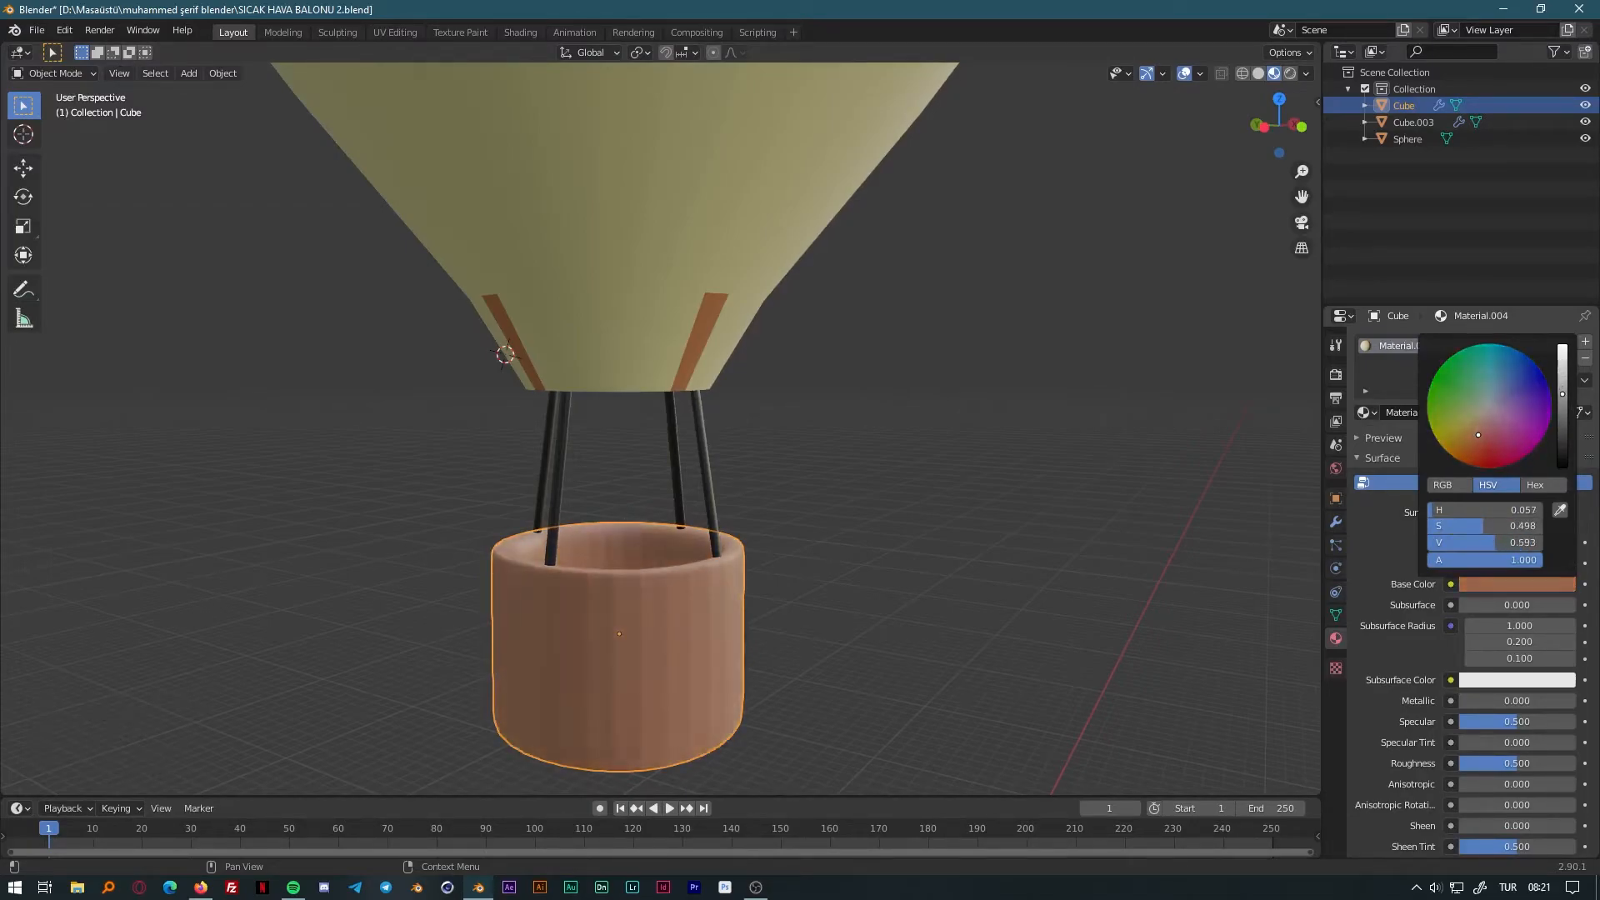
left_click(1097, 577)
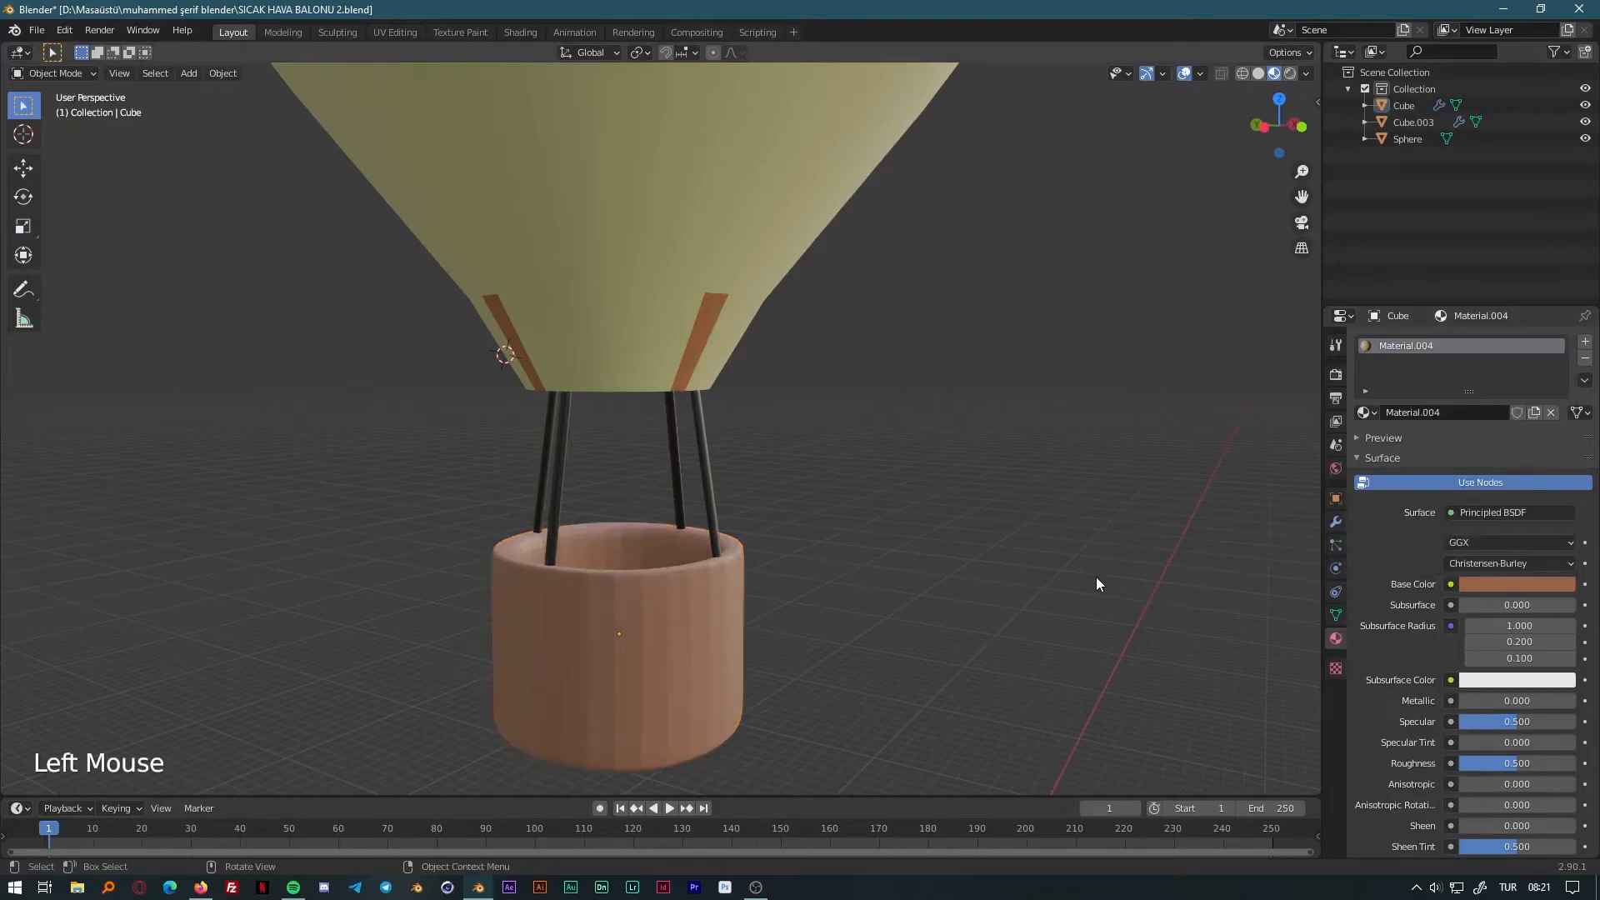
Save the file with the finished basket color.
scroll(1094, 571, "down", 4)
scroll(990, 429, "down", 3)
middle_click_drag(990, 429, 983, 529, "shift")
key("ctrl+s")
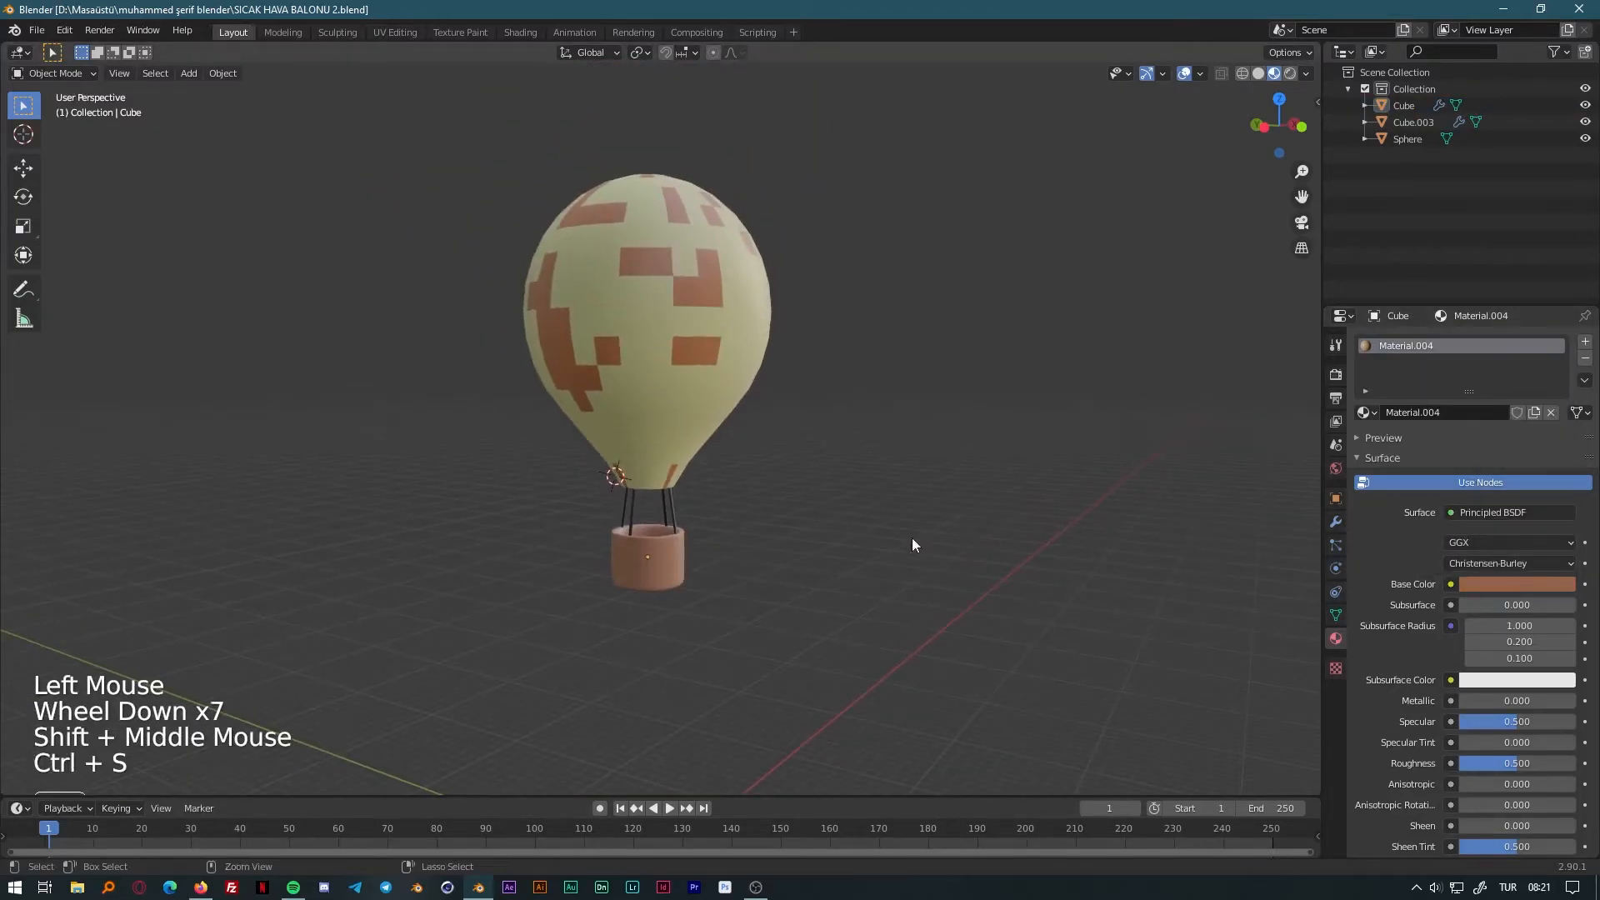
Try a pink base color on the envelope's main material.
left_click(1517, 617)
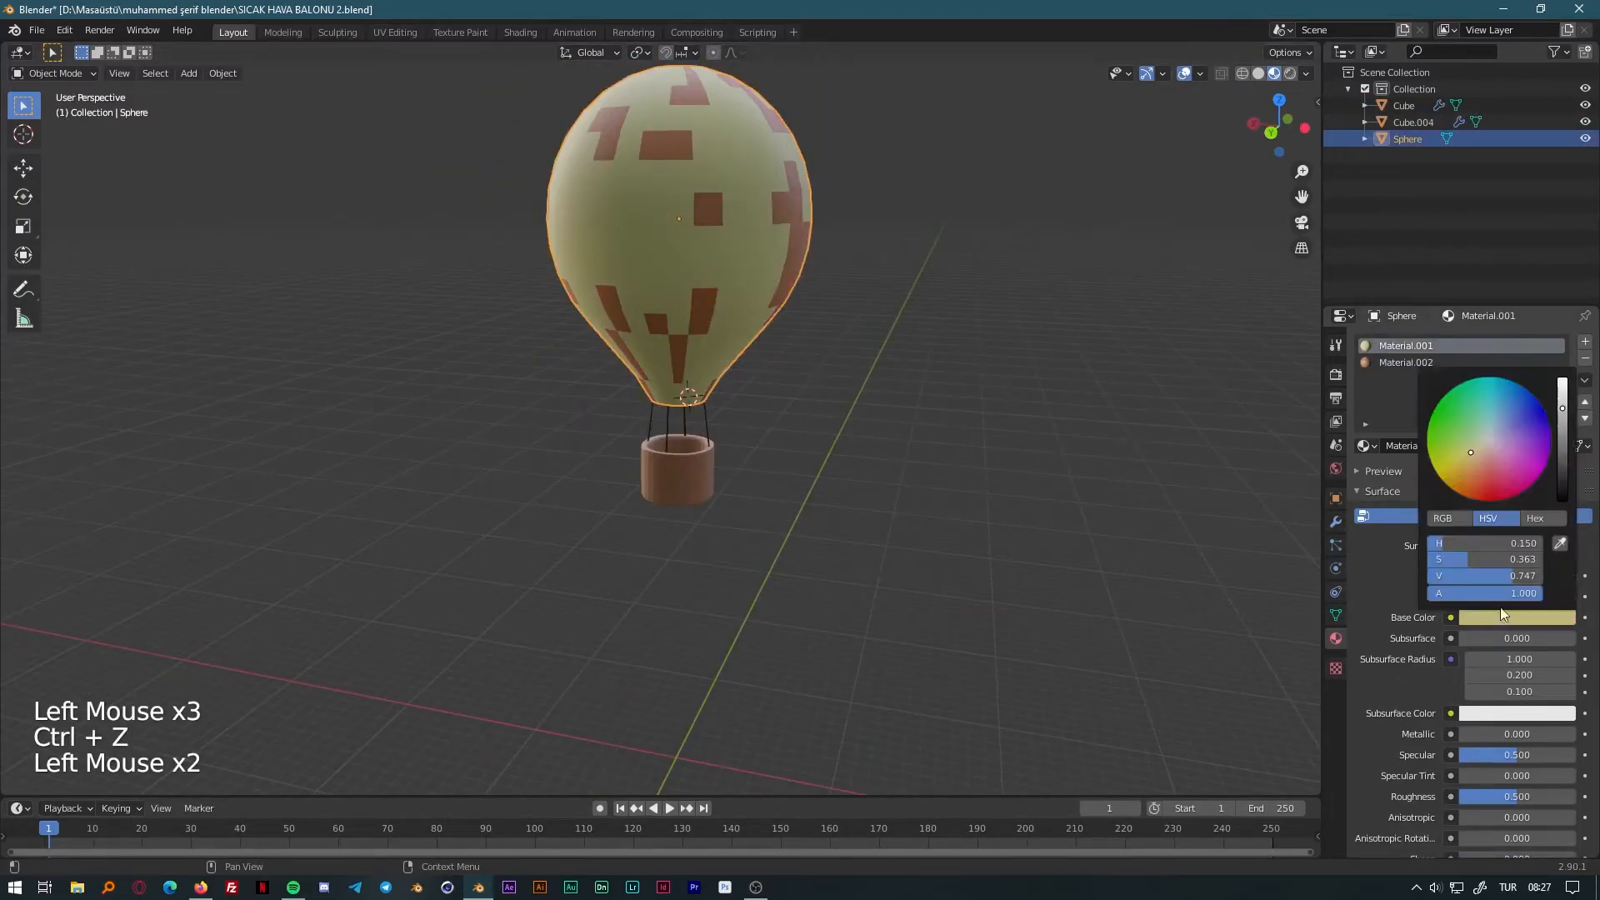
left_click_drag(1502, 491, 1496, 495)
left_click_drag(1560, 426, 1562, 378)
left_click_drag(1500, 498, 1508, 499)
left_click_drag(1562, 379, 1562, 424)
middle_click_drag(761, 523, 849, 546)
left_click(852, 547)
middle_click_drag(854, 548, 766, 570)
Try a light green base color on the envelope's pattern material and readjust the pink of the main material.
left_click(1428, 365)
left_click(1502, 619)
left_click_drag(1491, 467, 1466, 442)
mouse_move(1562, 422)
left_mouse_down()
mouse_move(1562, 379)
mouse_move(1562, 394)
left_mouse_up()
left_click(1426, 346)
left_click(1555, 617)
mouse_move(1489, 468)
left_mouse_down()
mouse_move(1477, 472)
mouse_move(1522, 471)
mouse_move(1492, 468)
left_mouse_up()
middle_click_drag(766, 454, 718, 335)
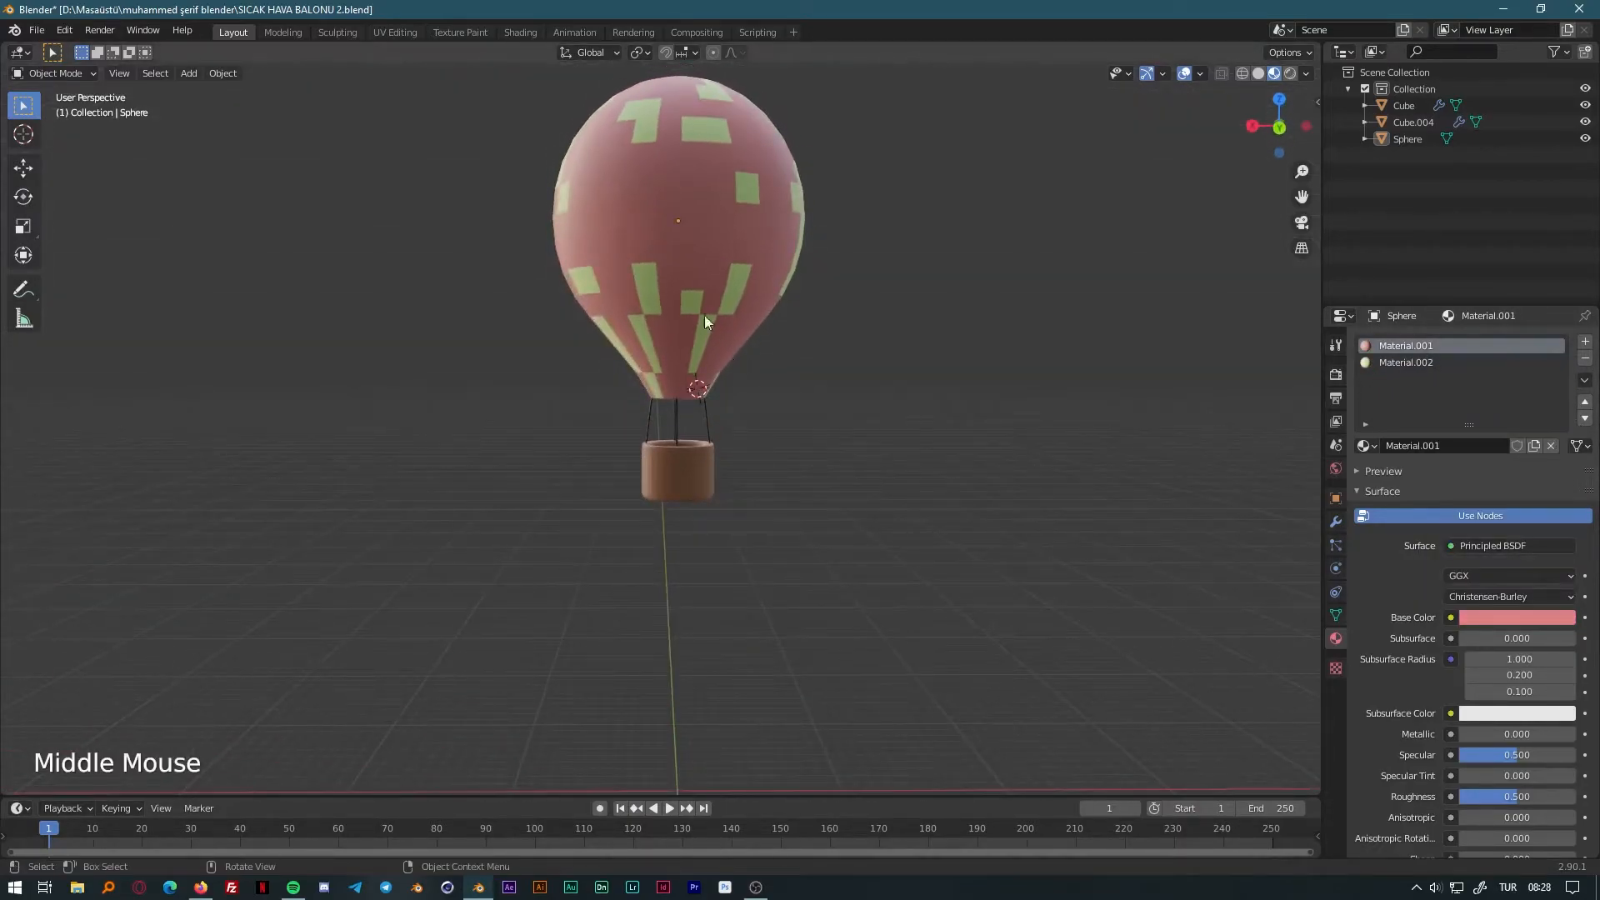
Undo the color changes made to the envelope's two materials.
left_click(691, 293)
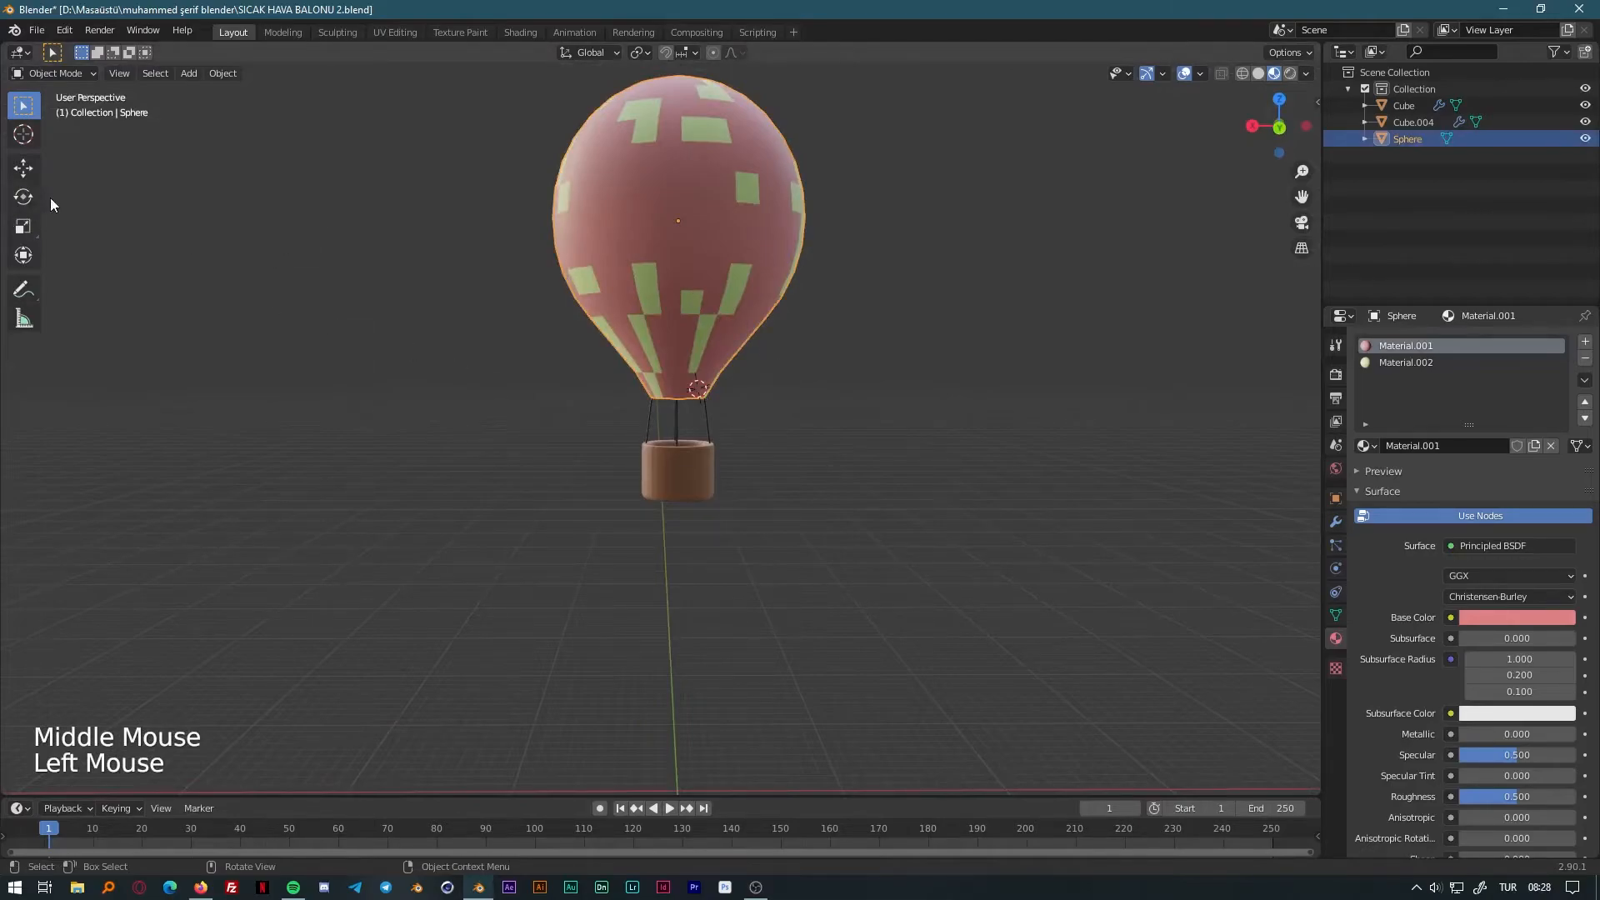
left_click(31, 232)
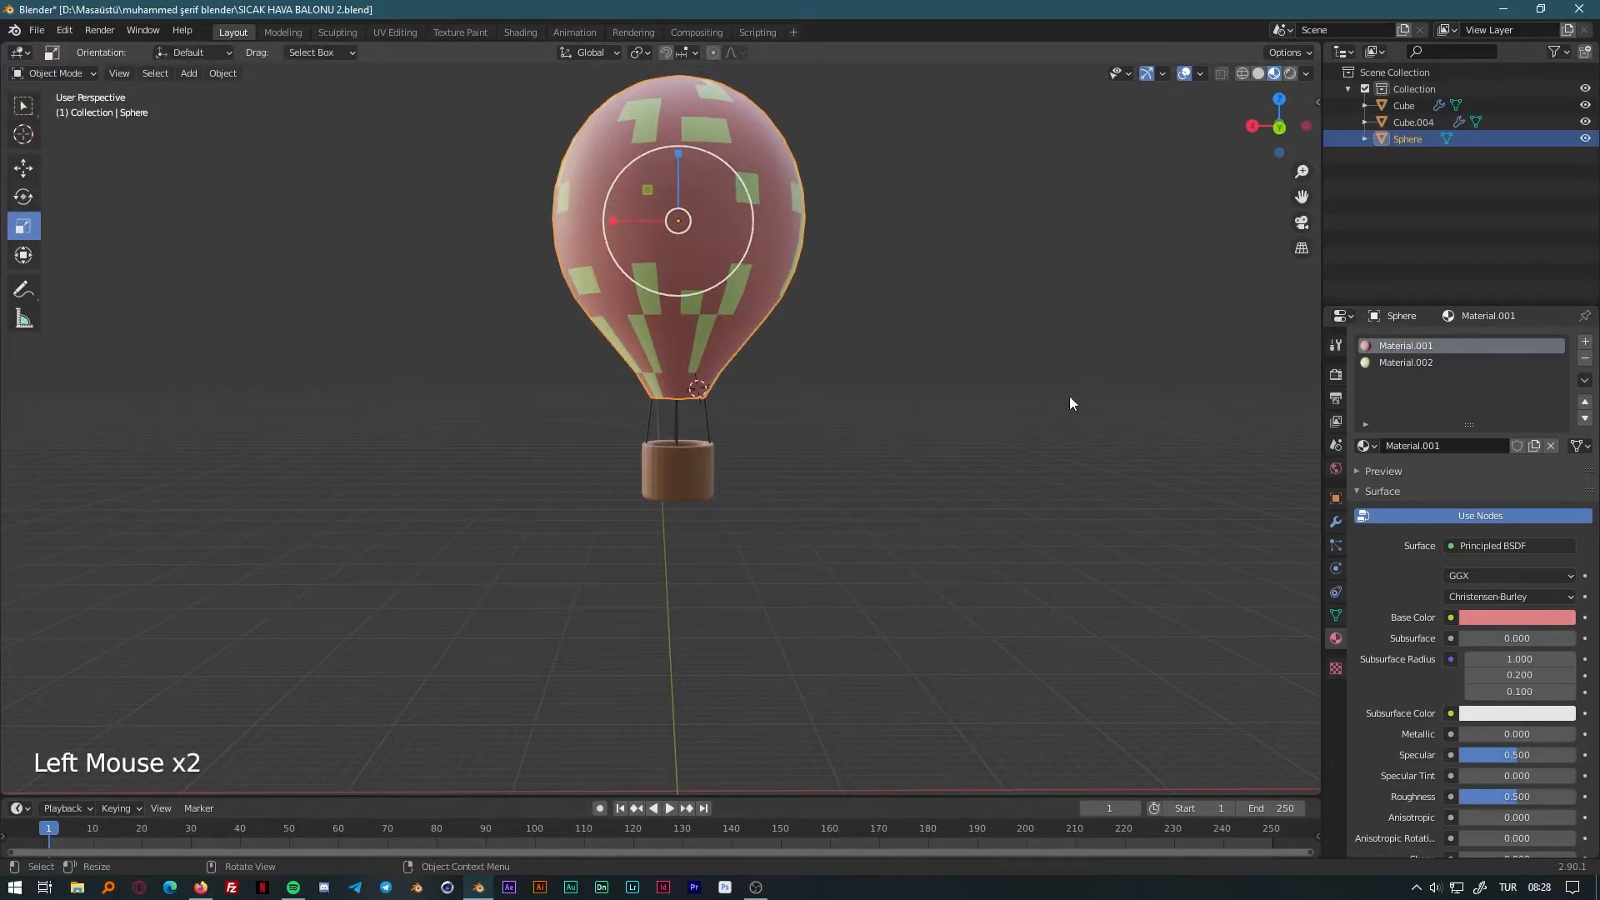
key("ctrl+z")
key("ctrl+z")
key("ctrl+z")
key("ctrl+z")
key("ctrl+z")
key("ctrl+z")
key("ctrl+z")
key("ctrl+z")
key("ctrl+z")
key("ctrl+z")
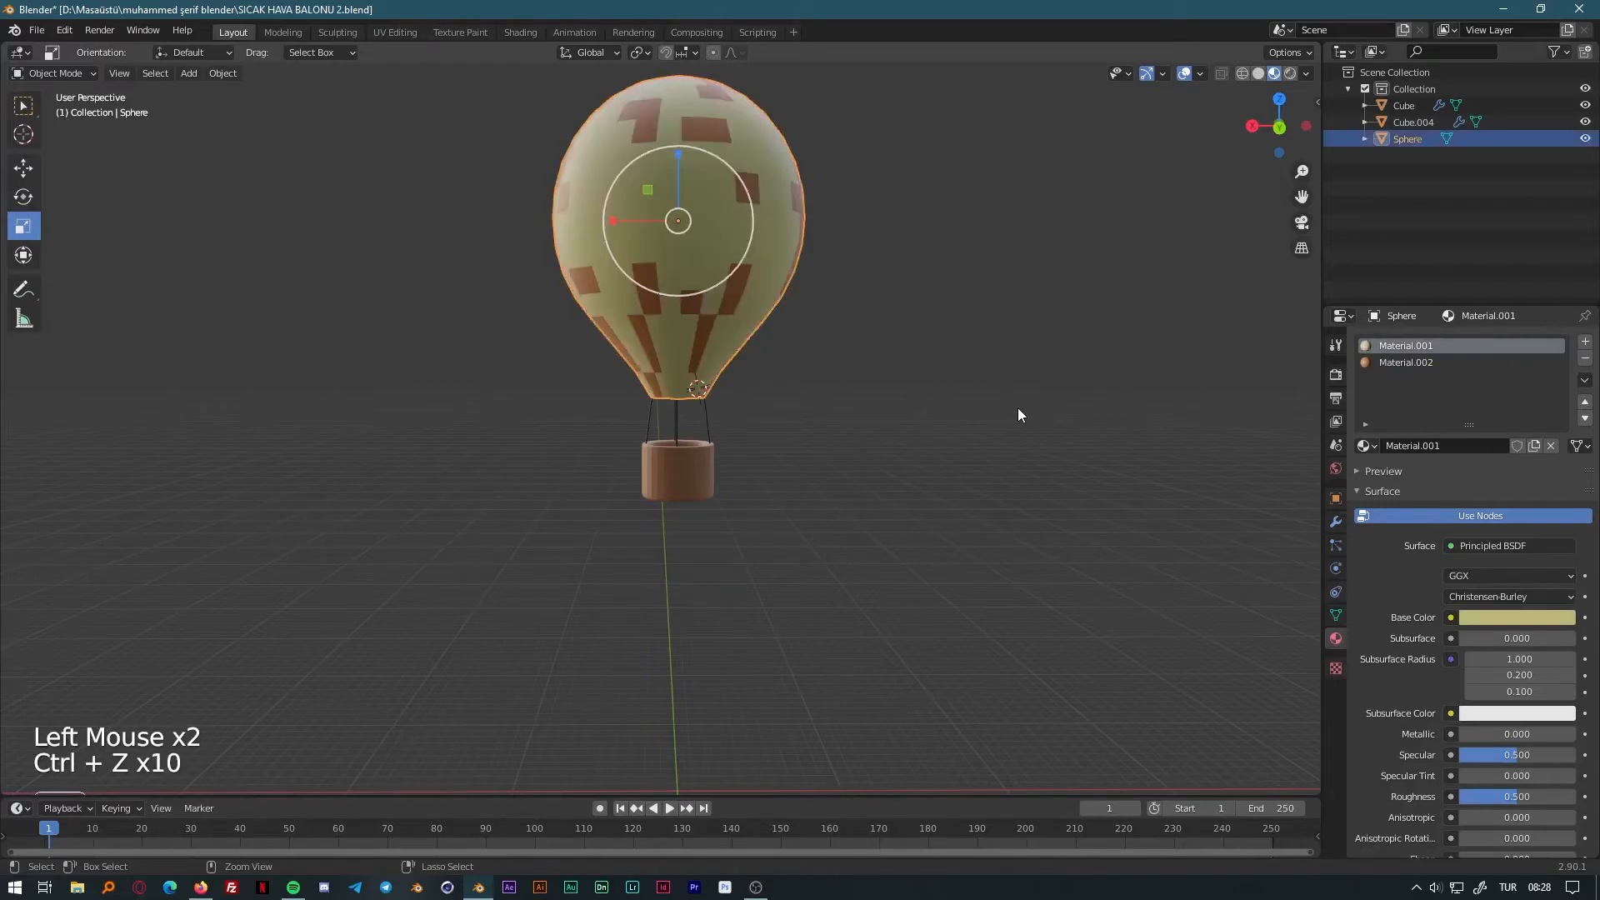
key("ctrl+z")
Scale the envelope to 0.889 along Z and lower it 1.0742 m so it meets the rods again.
left_click(1018, 413)
left_click(676, 179)
left_click_drag(679, 156, 680, 166)
key("g")
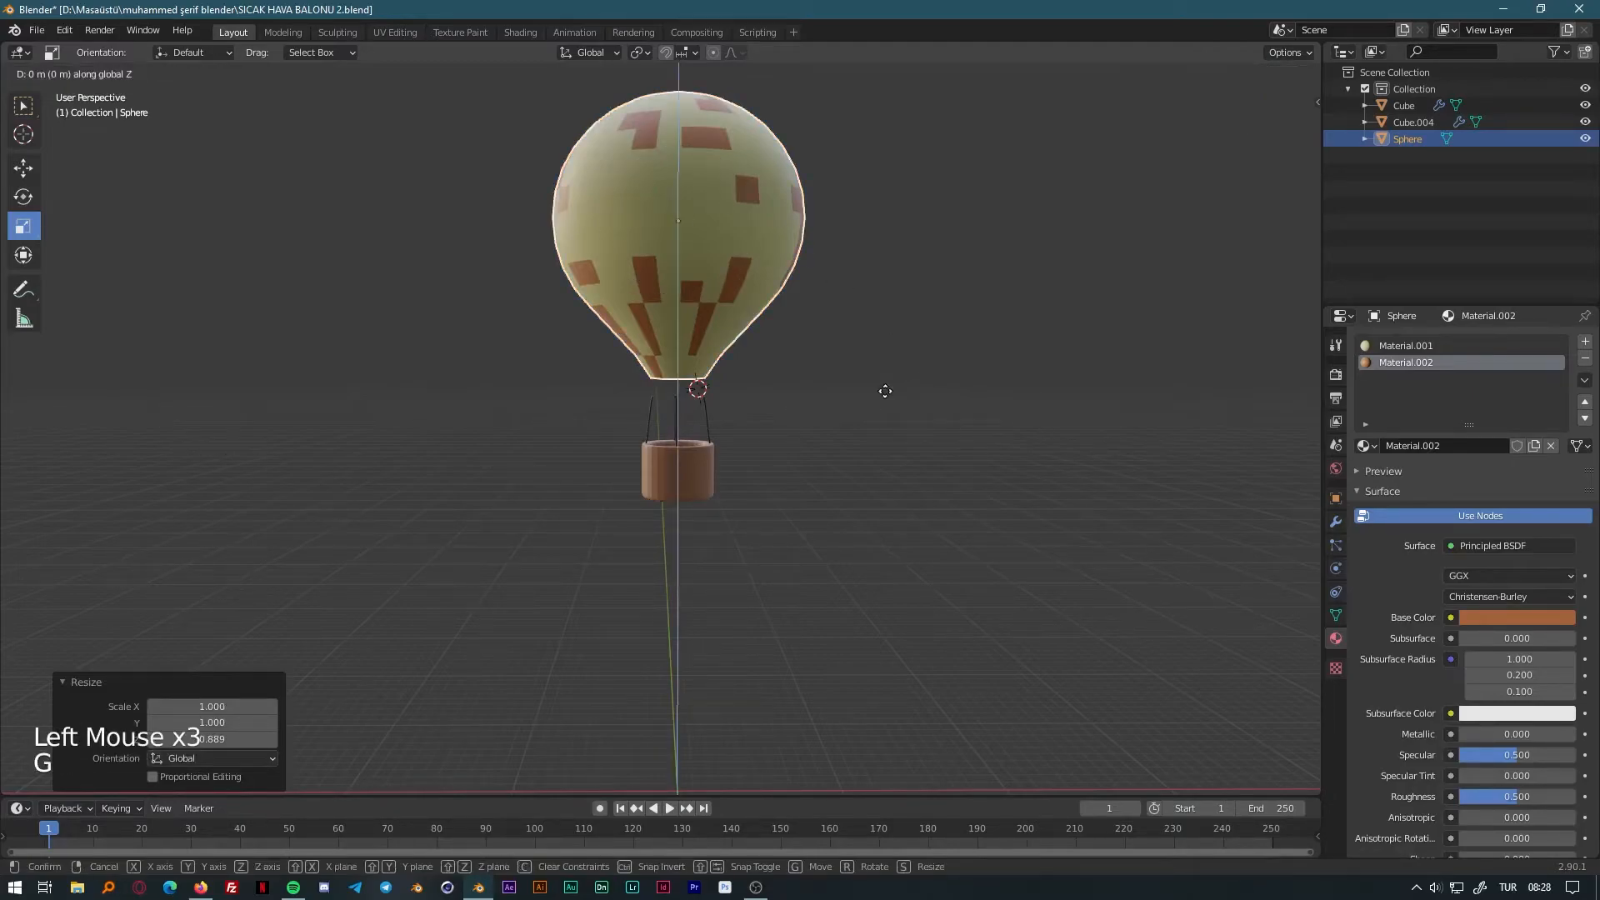
left_click(867, 587)
scroll(867, 588, "up", 11)
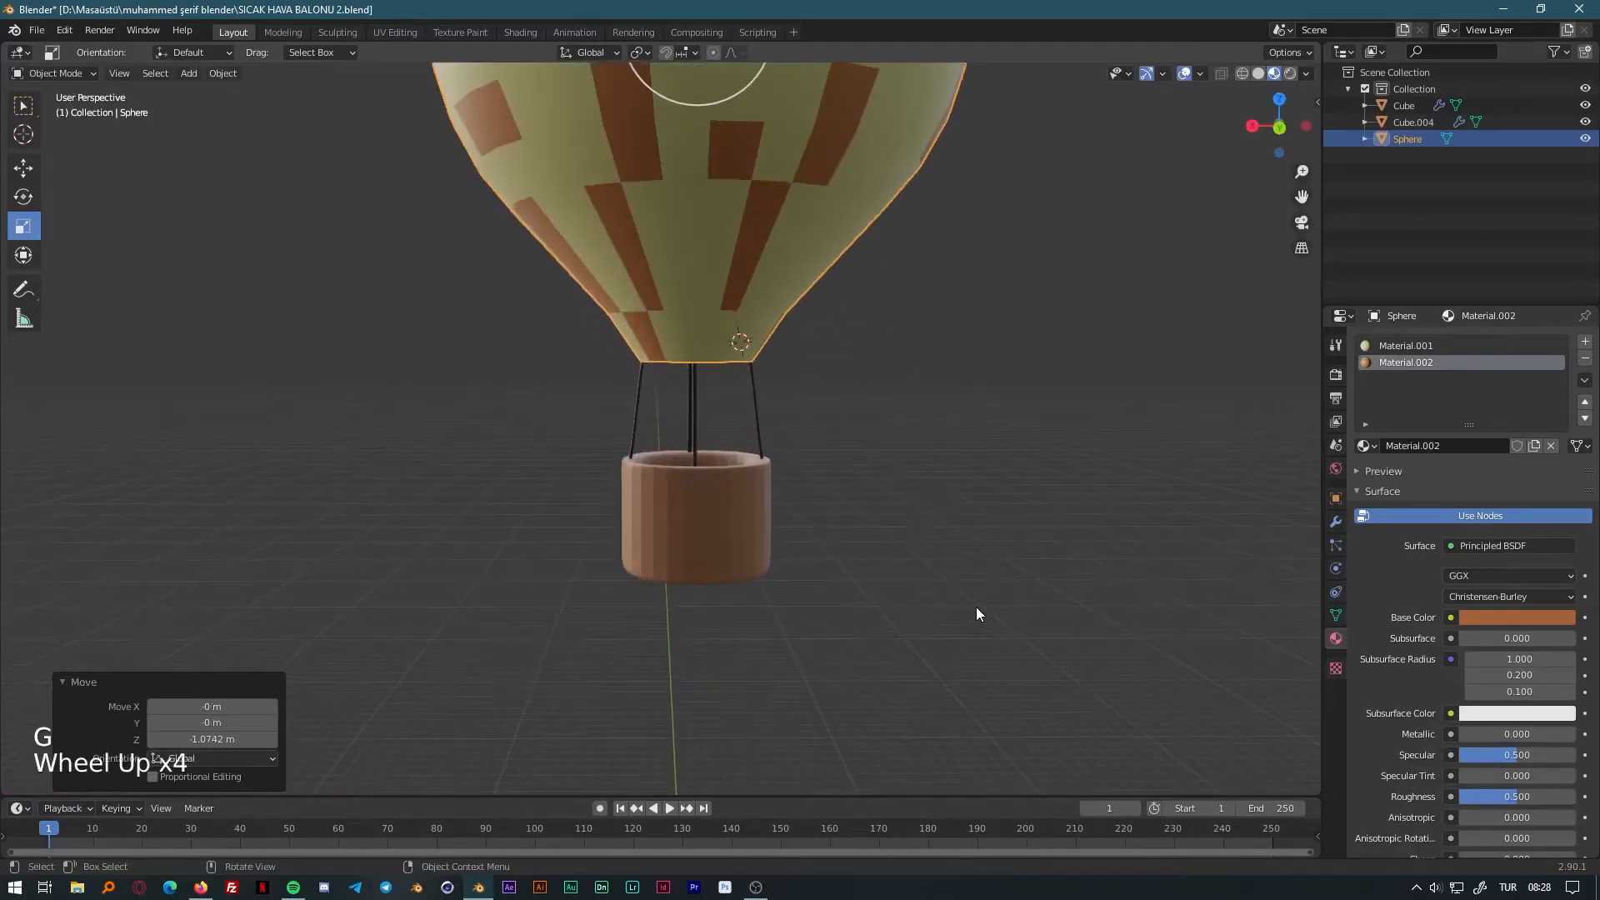
middle_click_drag(1036, 510, 912, 577, "shift")
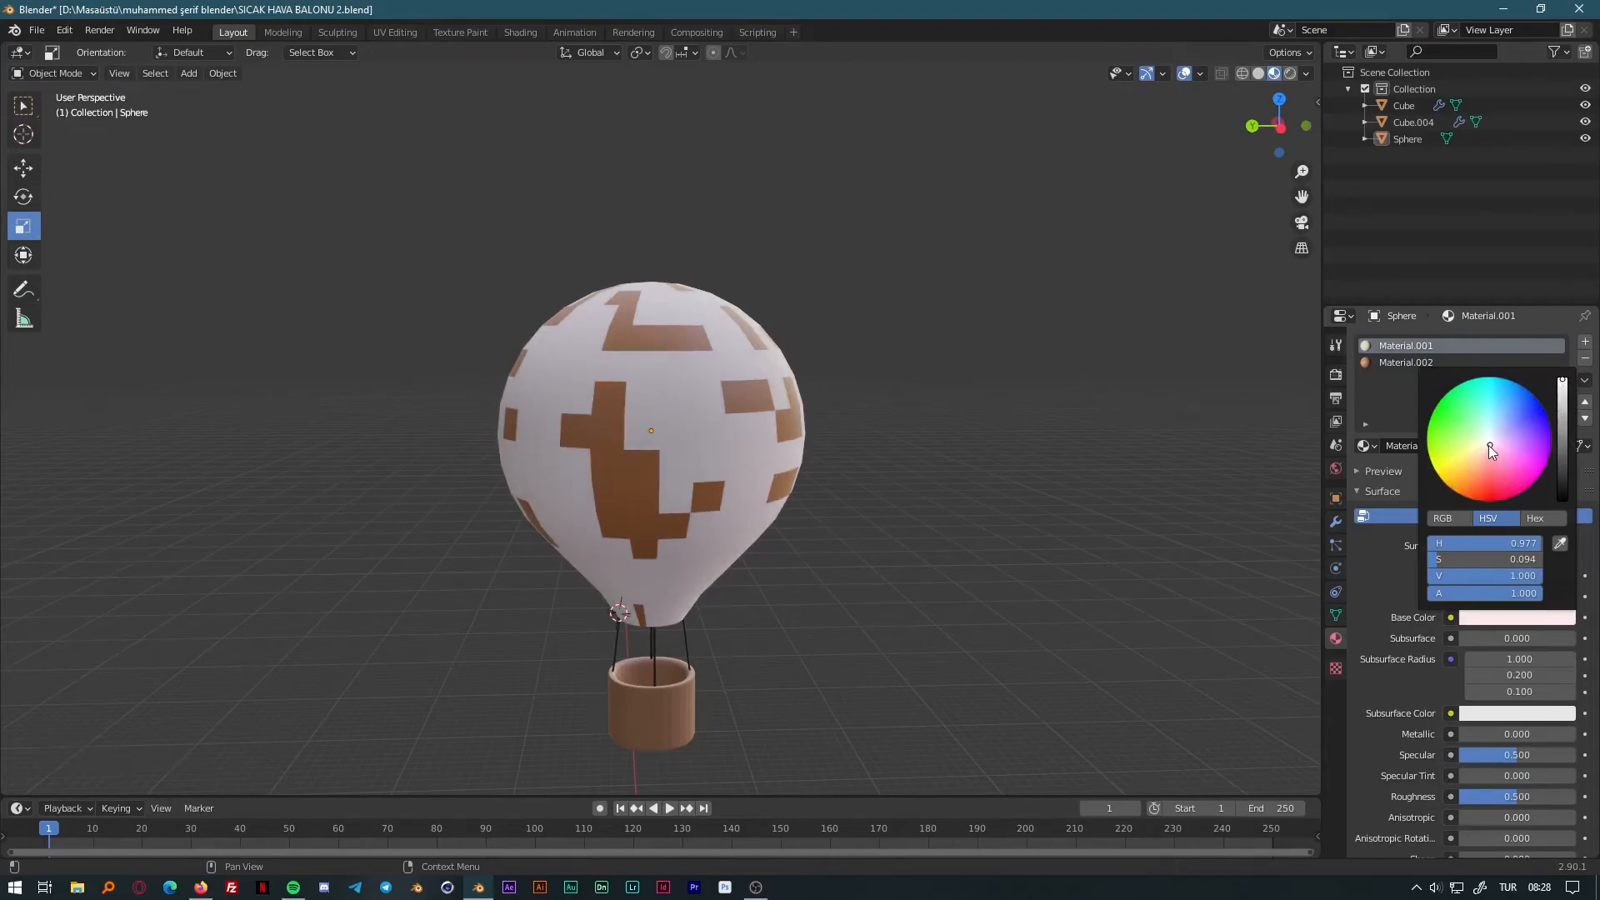
Set the envelope's main material to white with hue 1.000, saturation 0.013 and value 1.000, and recolor the pattern material red.
left_click_drag(1488, 445, 1489, 441)
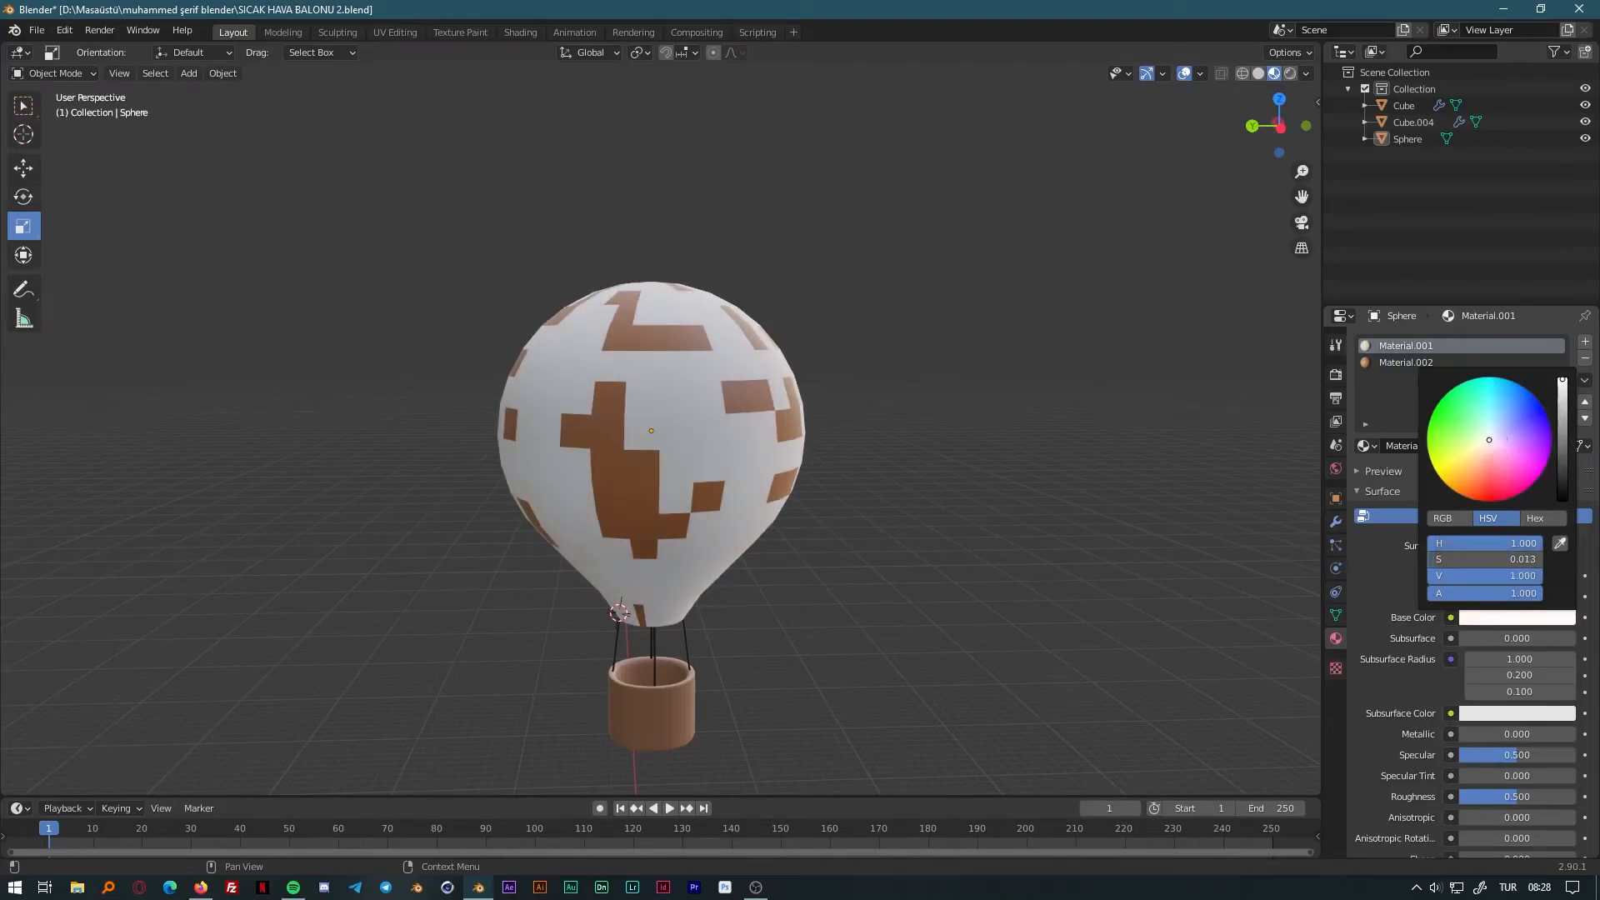
left_click(1379, 365)
left_click(1488, 557)
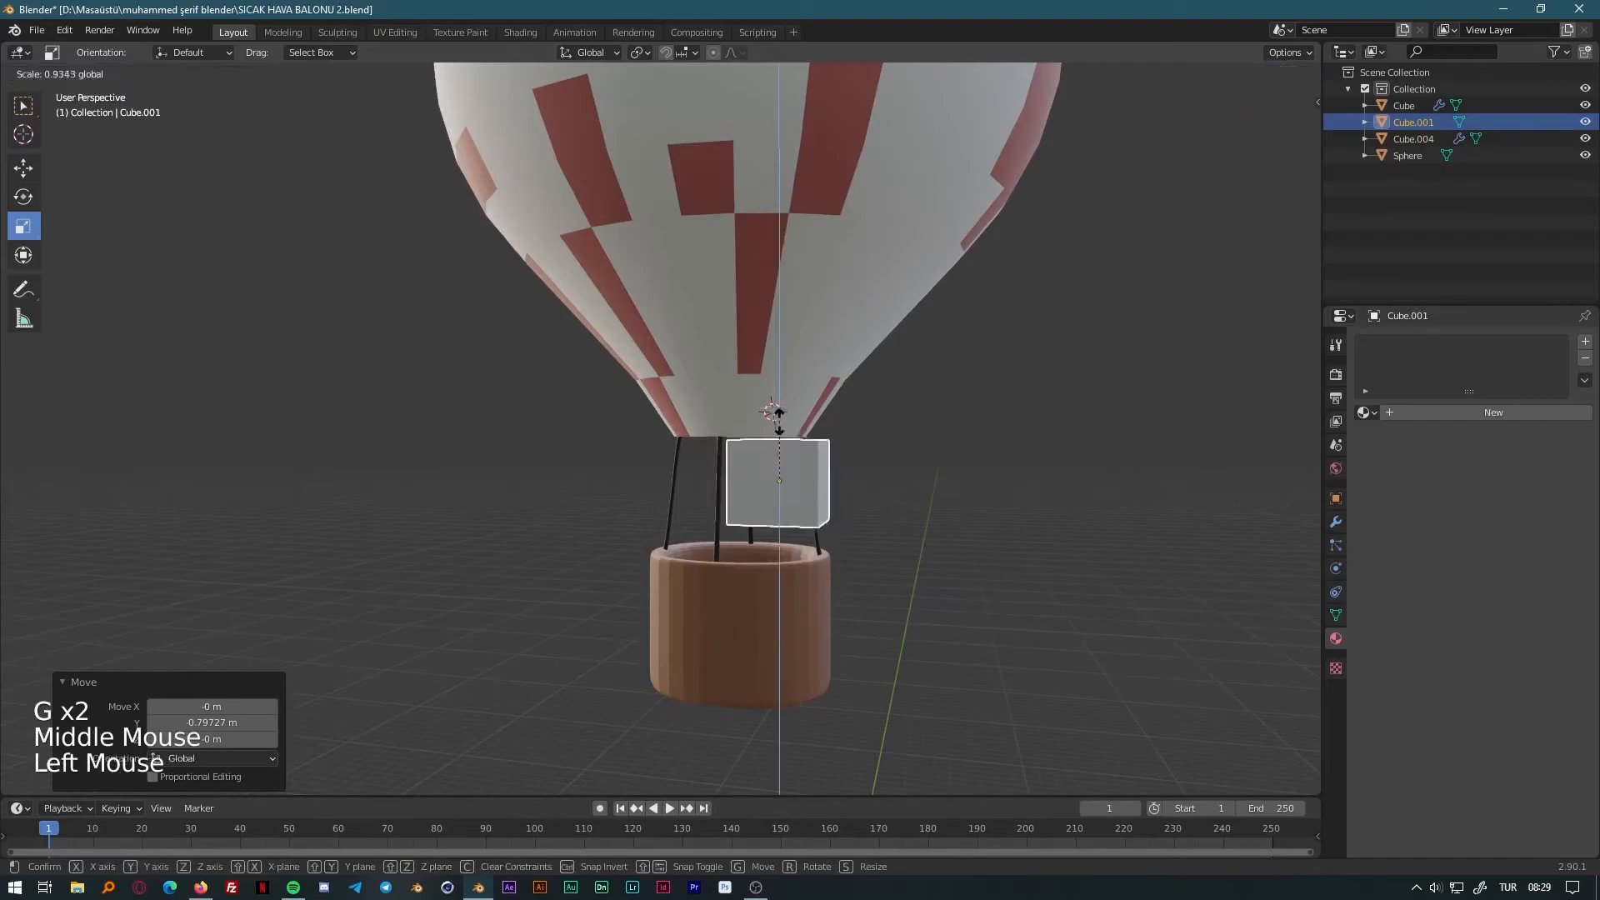
Flatten the new cube below the envelope into a thin slab and scale it up by 1.191.
left_click(783, 475)
middle_click_drag(786, 473, 1112, 653)
key("s")
left_click(1033, 526)
Center the slab between the rods by moving it 1.082 m along X and about -0.86 m along Y.
key("g")
key("y")
key("x")
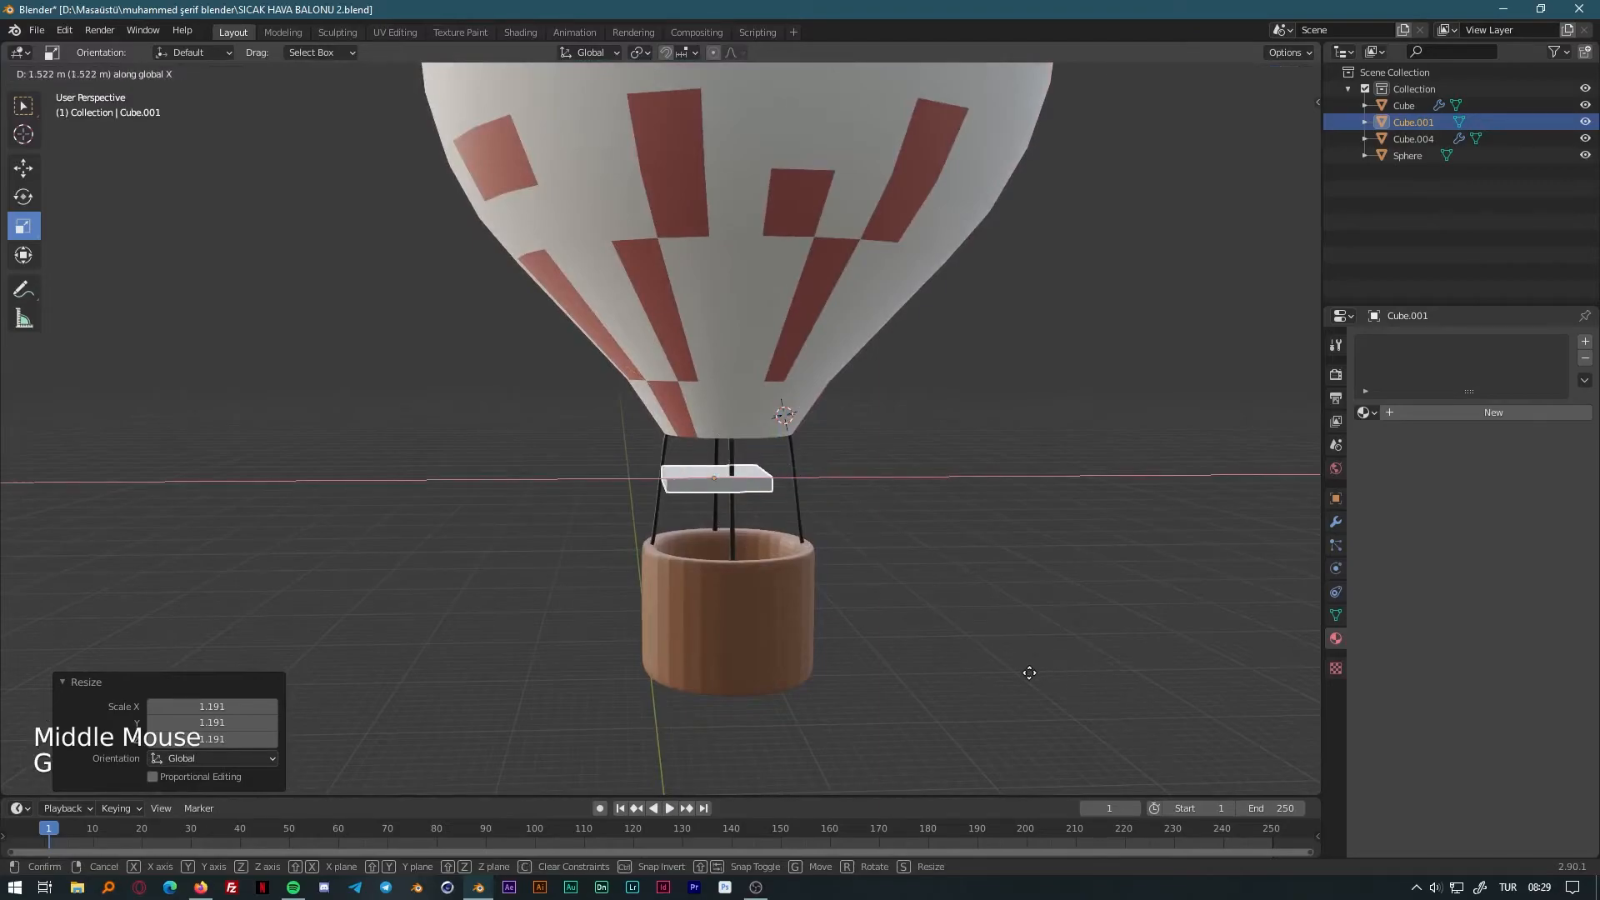
left_click(1083, 668)
middle_click_drag(1083, 669, 892, 689)
left_click(1262, 170)
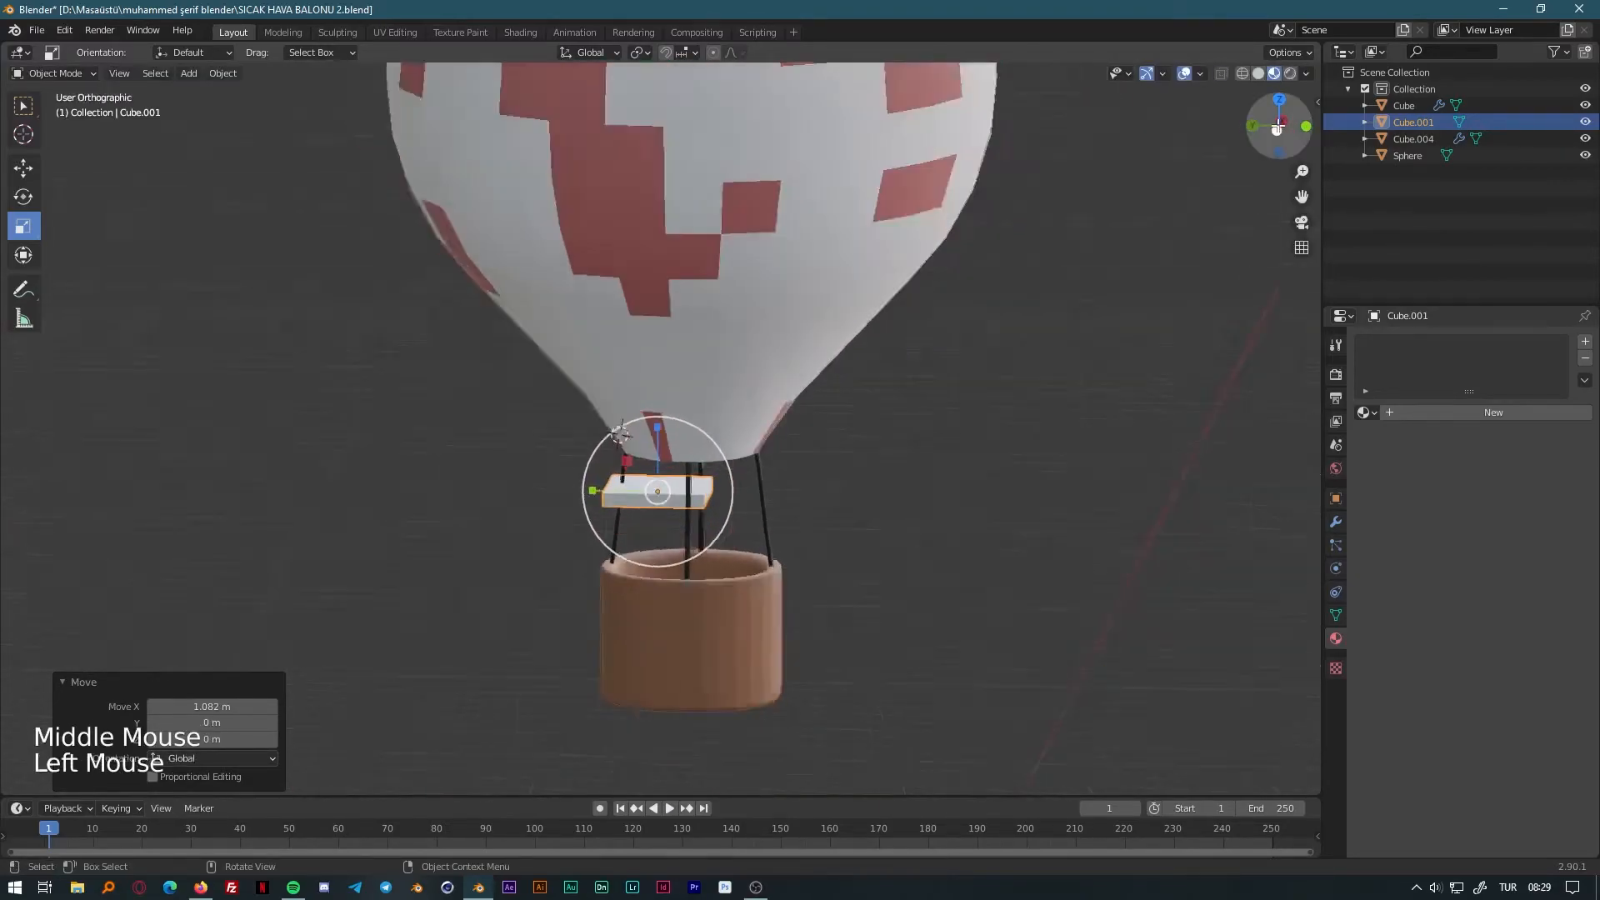
key("g")
key("y")
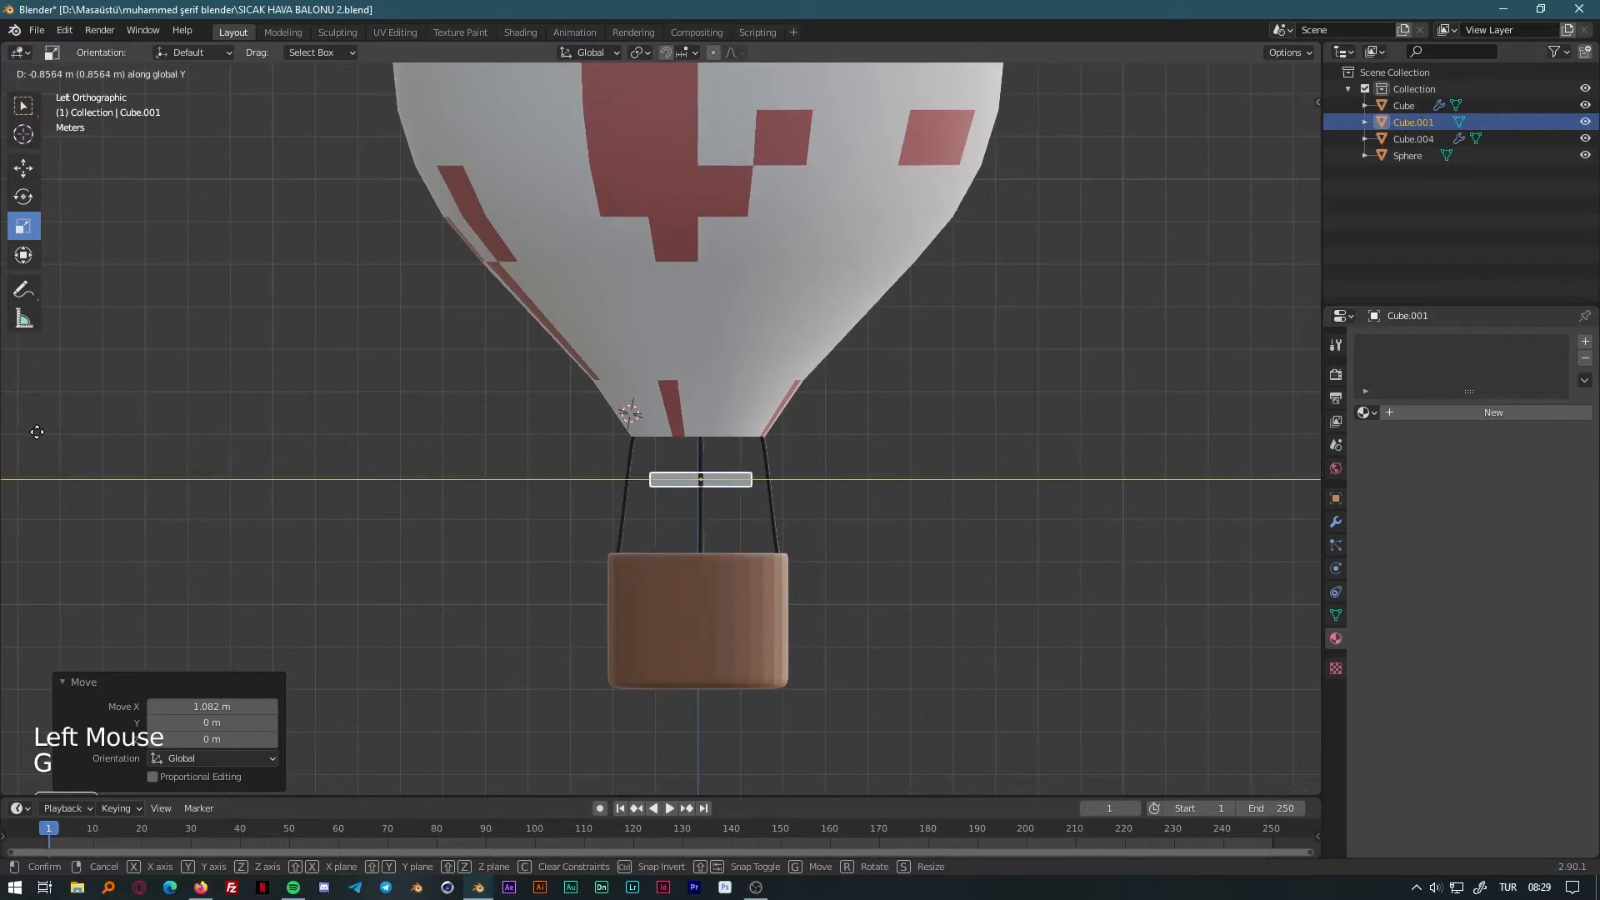
left_click(42, 436)
Scale the slab by 1.364 to span the rods and shift it about 0.06 m along Y.
key("s")
left_click(602, 598)
key("g")
key("y")
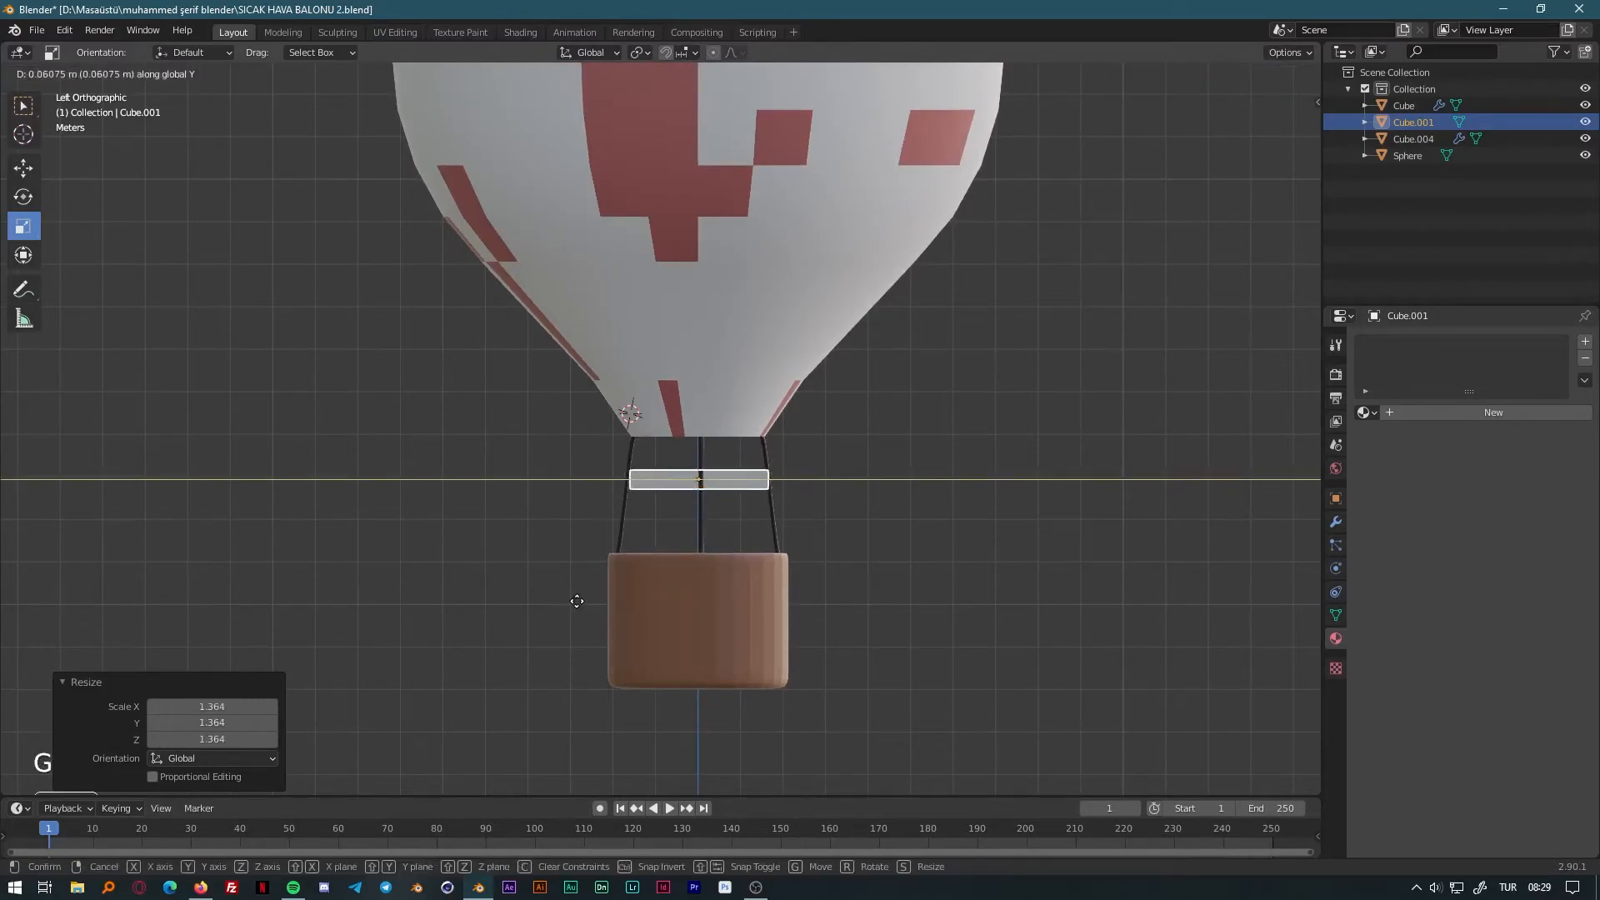
left_click(577, 601)
left_click_drag(1279, 125, 1266, 134)
middle_click_drag(943, 541, 791, 503)
left_click(791, 503)
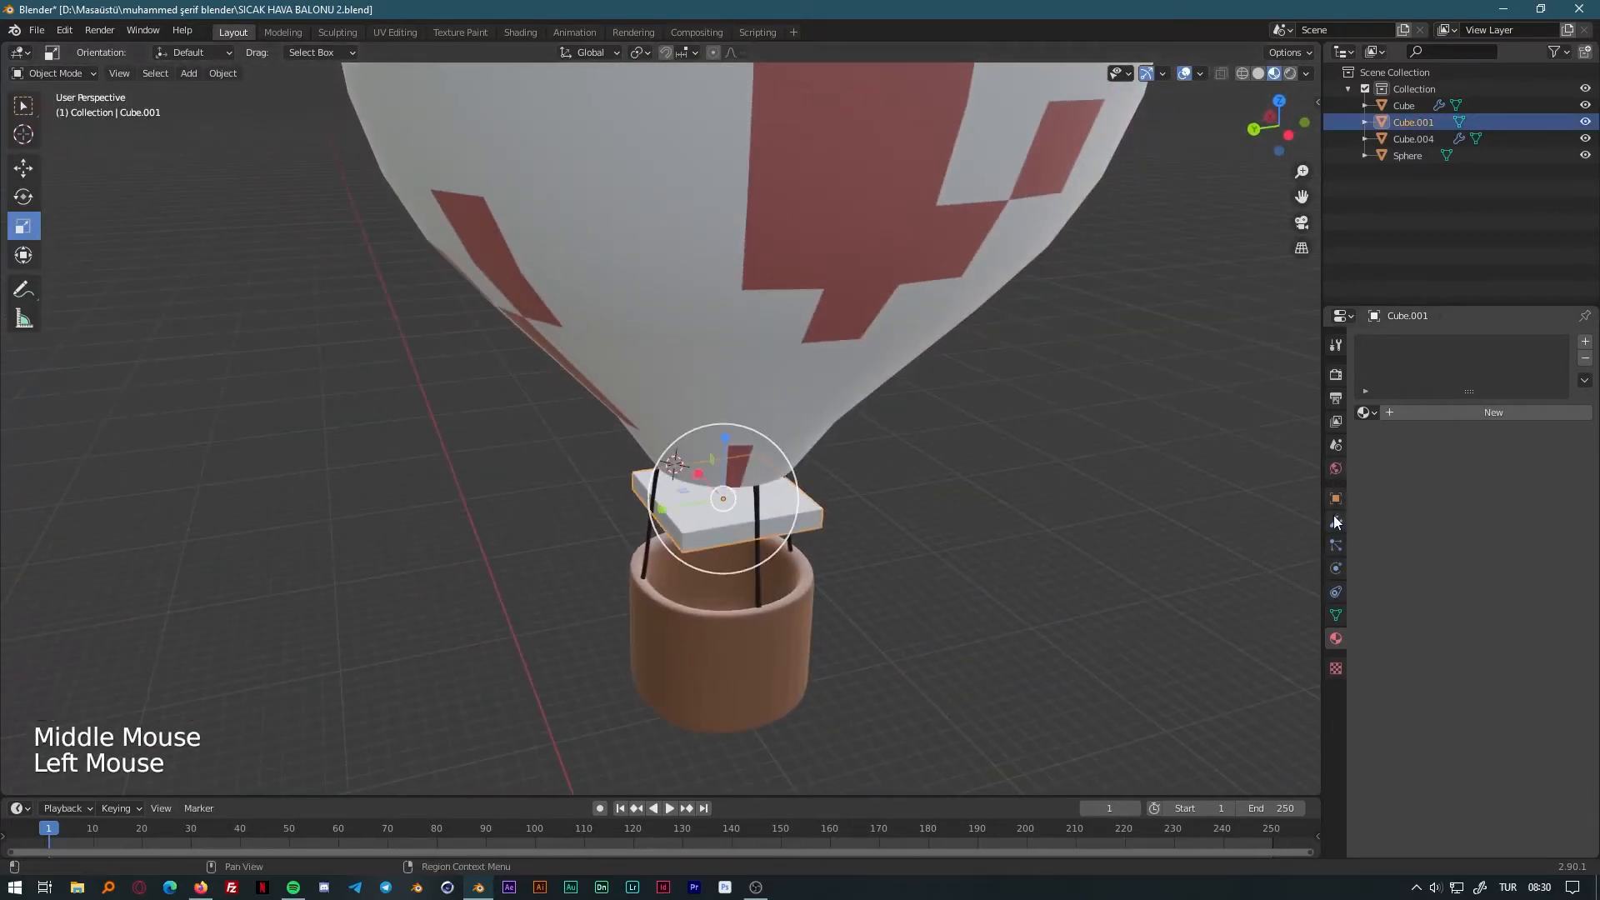
Add a Subdivision modifier to the slab.
left_click(1334, 521)
left_click(1460, 341)
left_click(1281, 617)
middle_click_drag(1013, 628, 1052, 501)
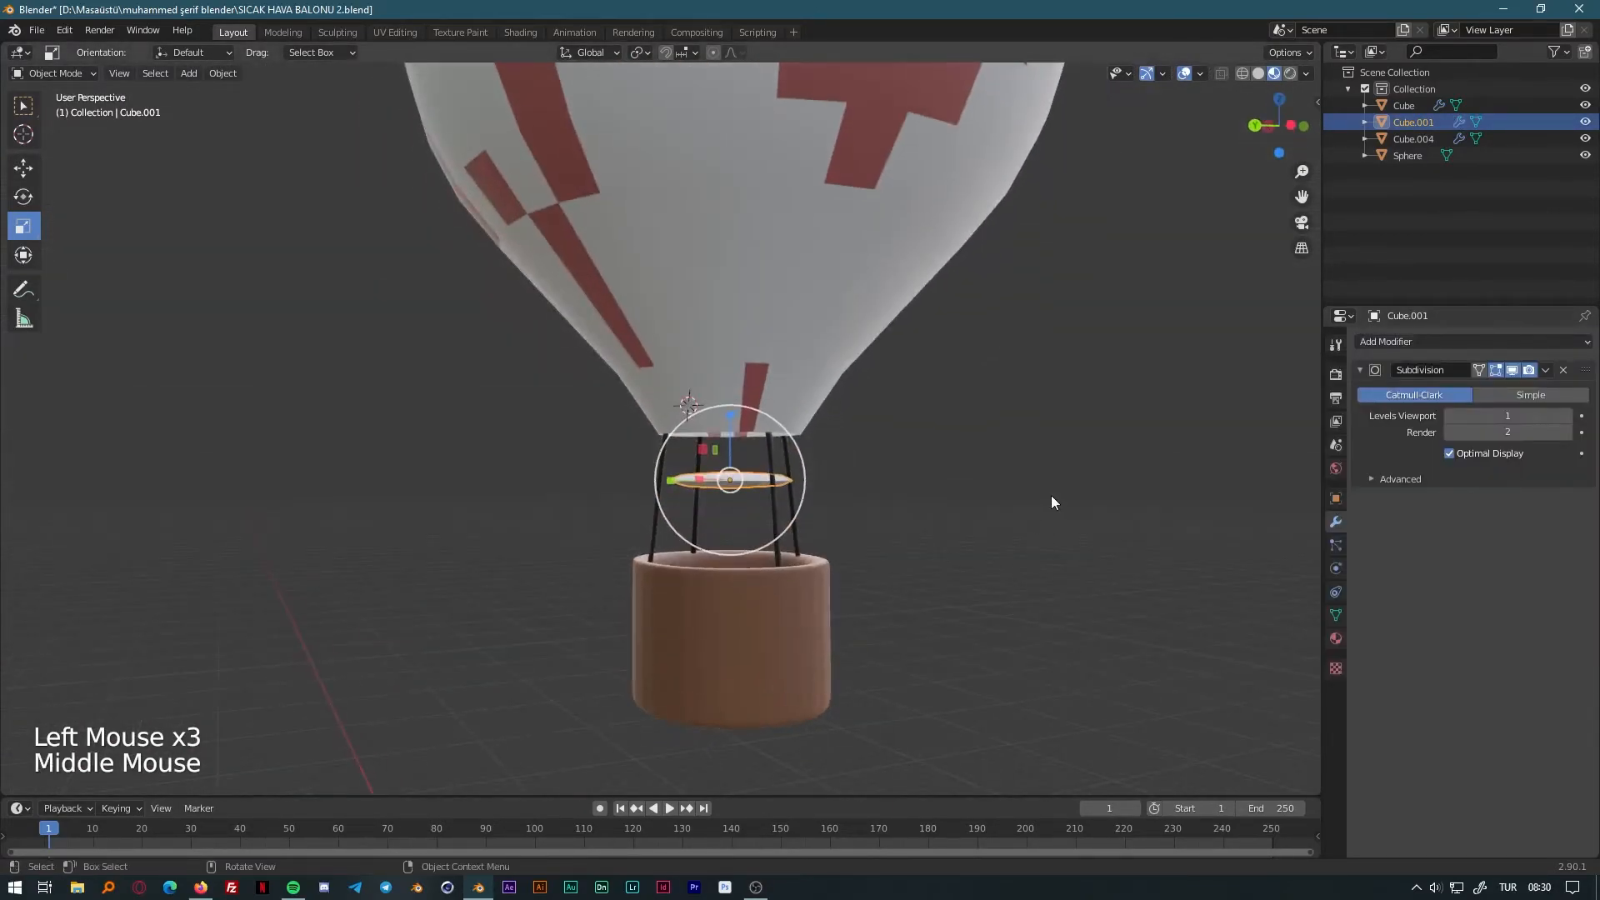
Add loop cuts near the slab's outer faces in Edit Mode to hold its shape, and return to Object Mode.
key("Tab")
left_click(23, 438)
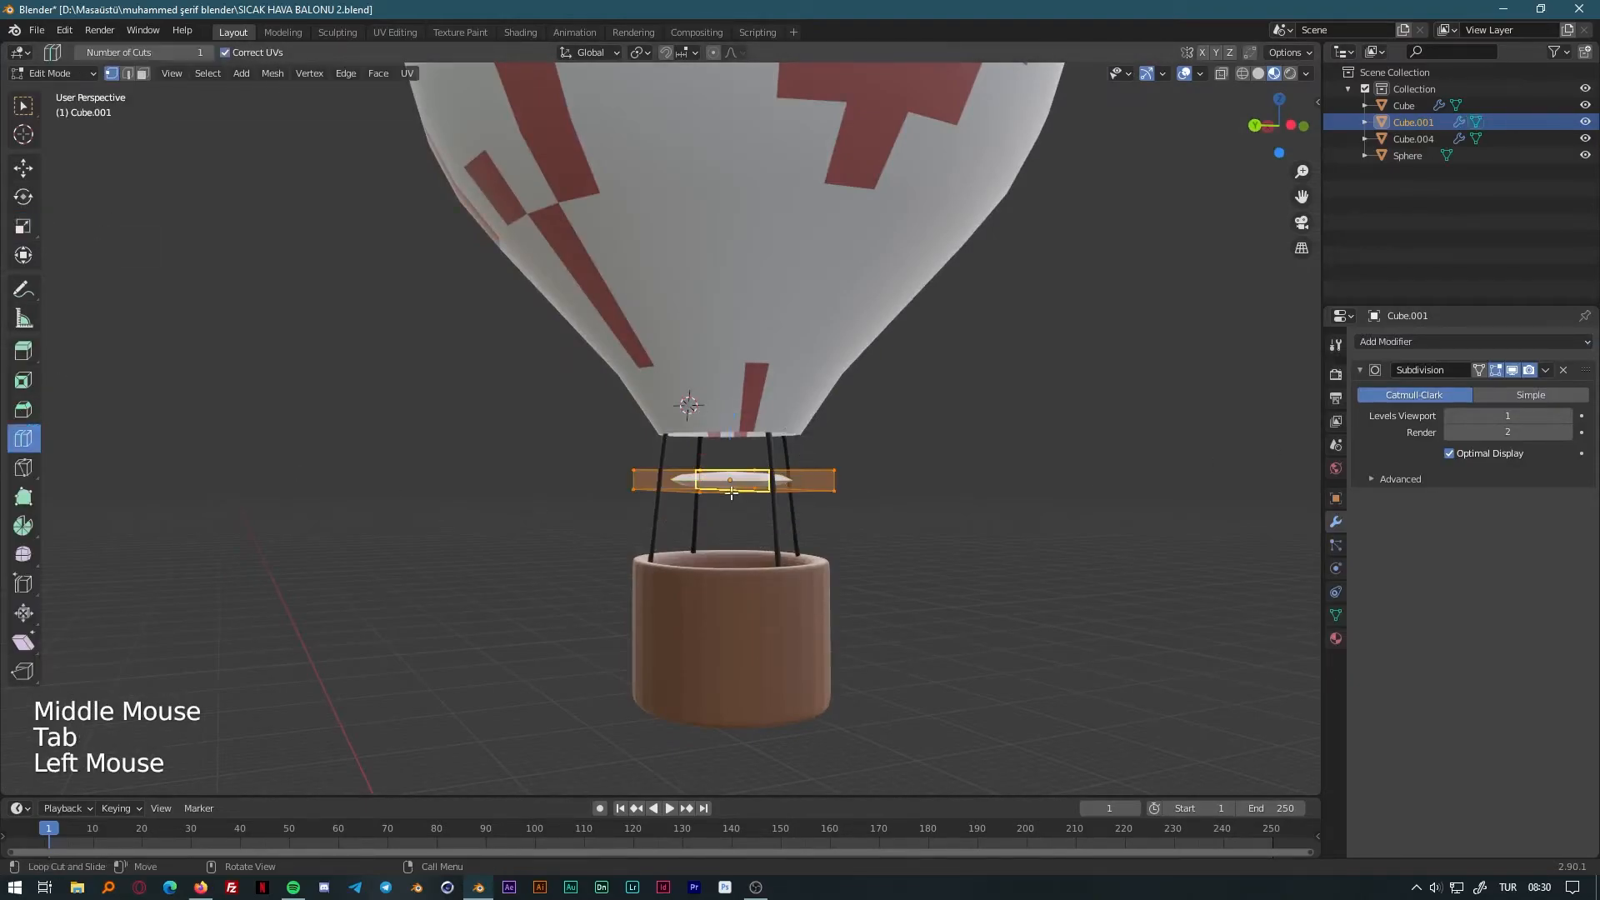
middle_click_drag(734, 491, 726, 531)
left_click(663, 489)
left_click(664, 483)
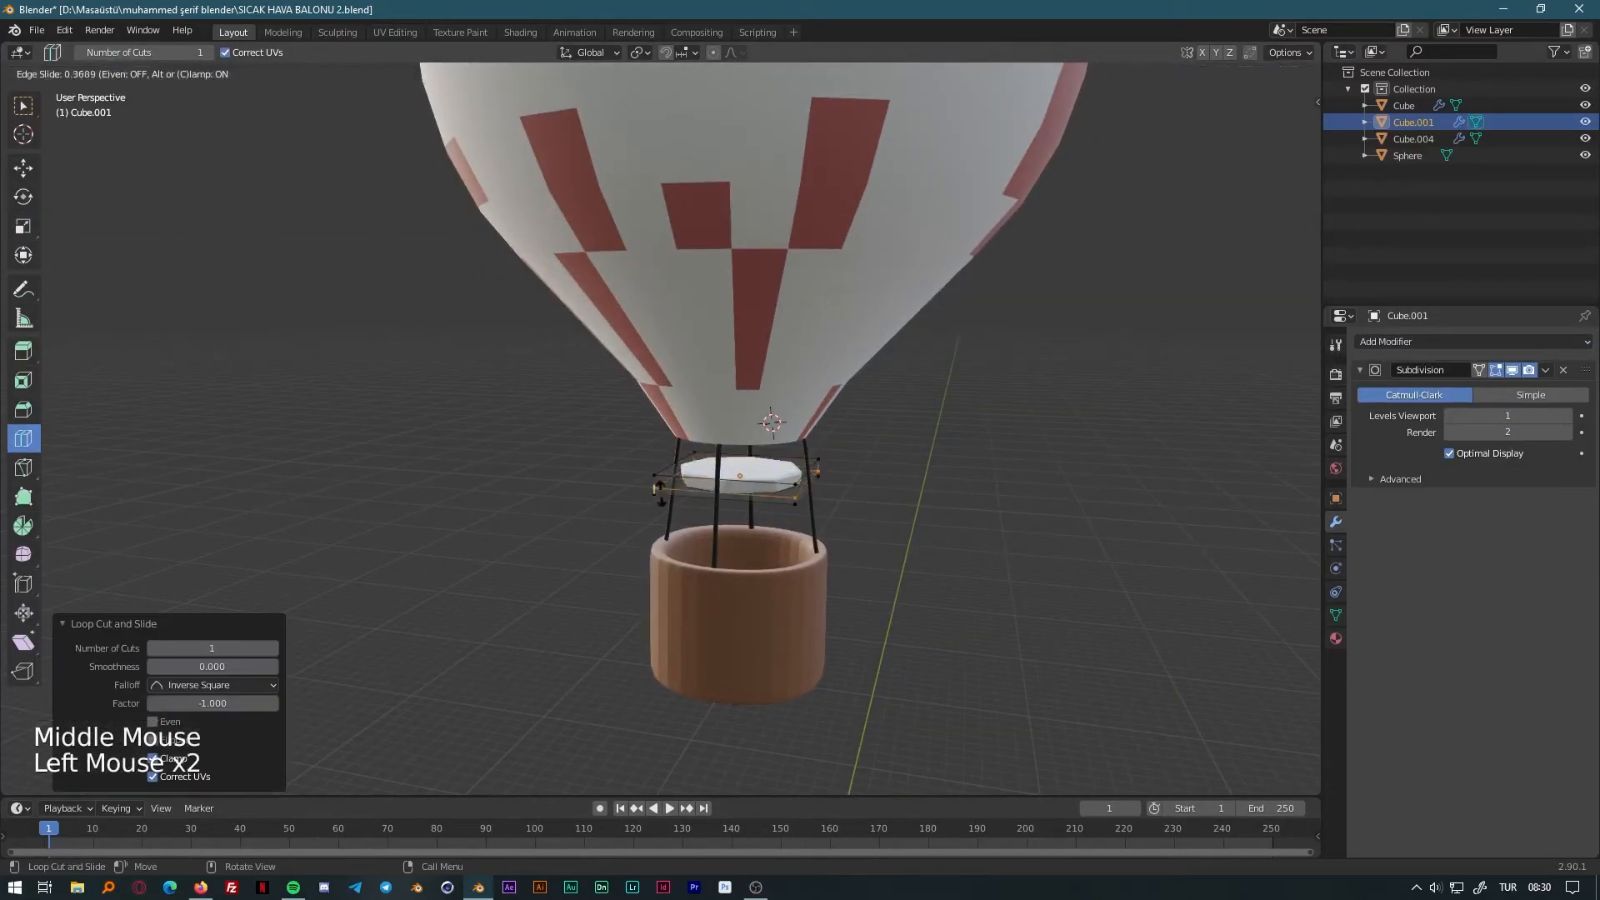
left_click(24, 106)
key("Tab")
Scale the slab up by 1.162 and fine-tune its overall size to fit the rods.
key("s")
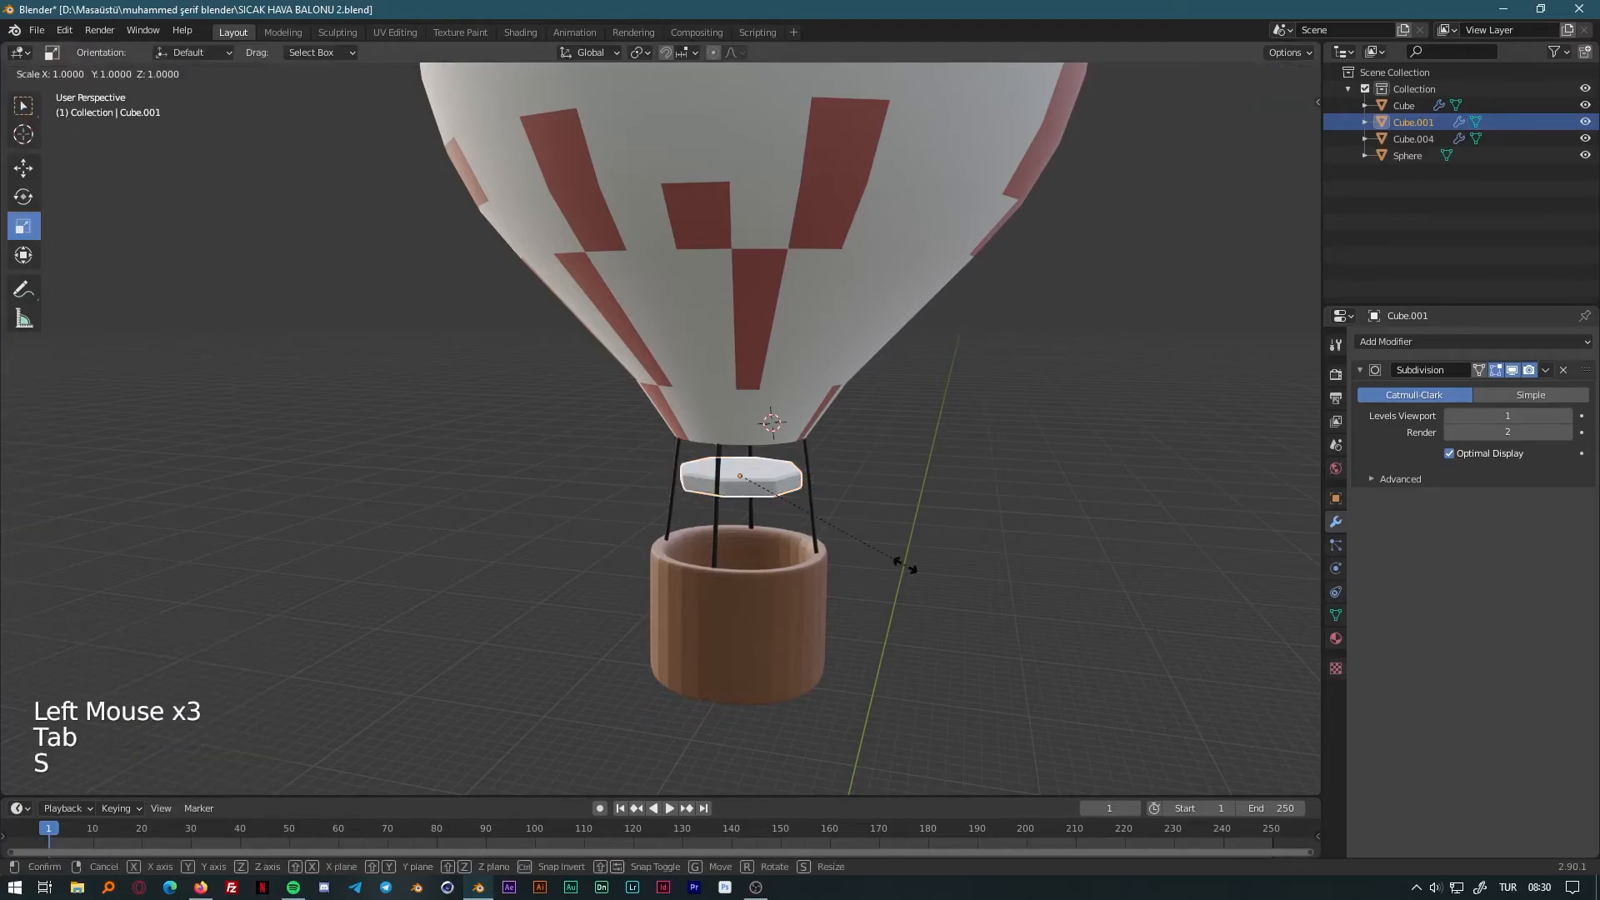
left_click(941, 579)
middle_click_drag(941, 579, 843, 573)
left_click(1274, 126)
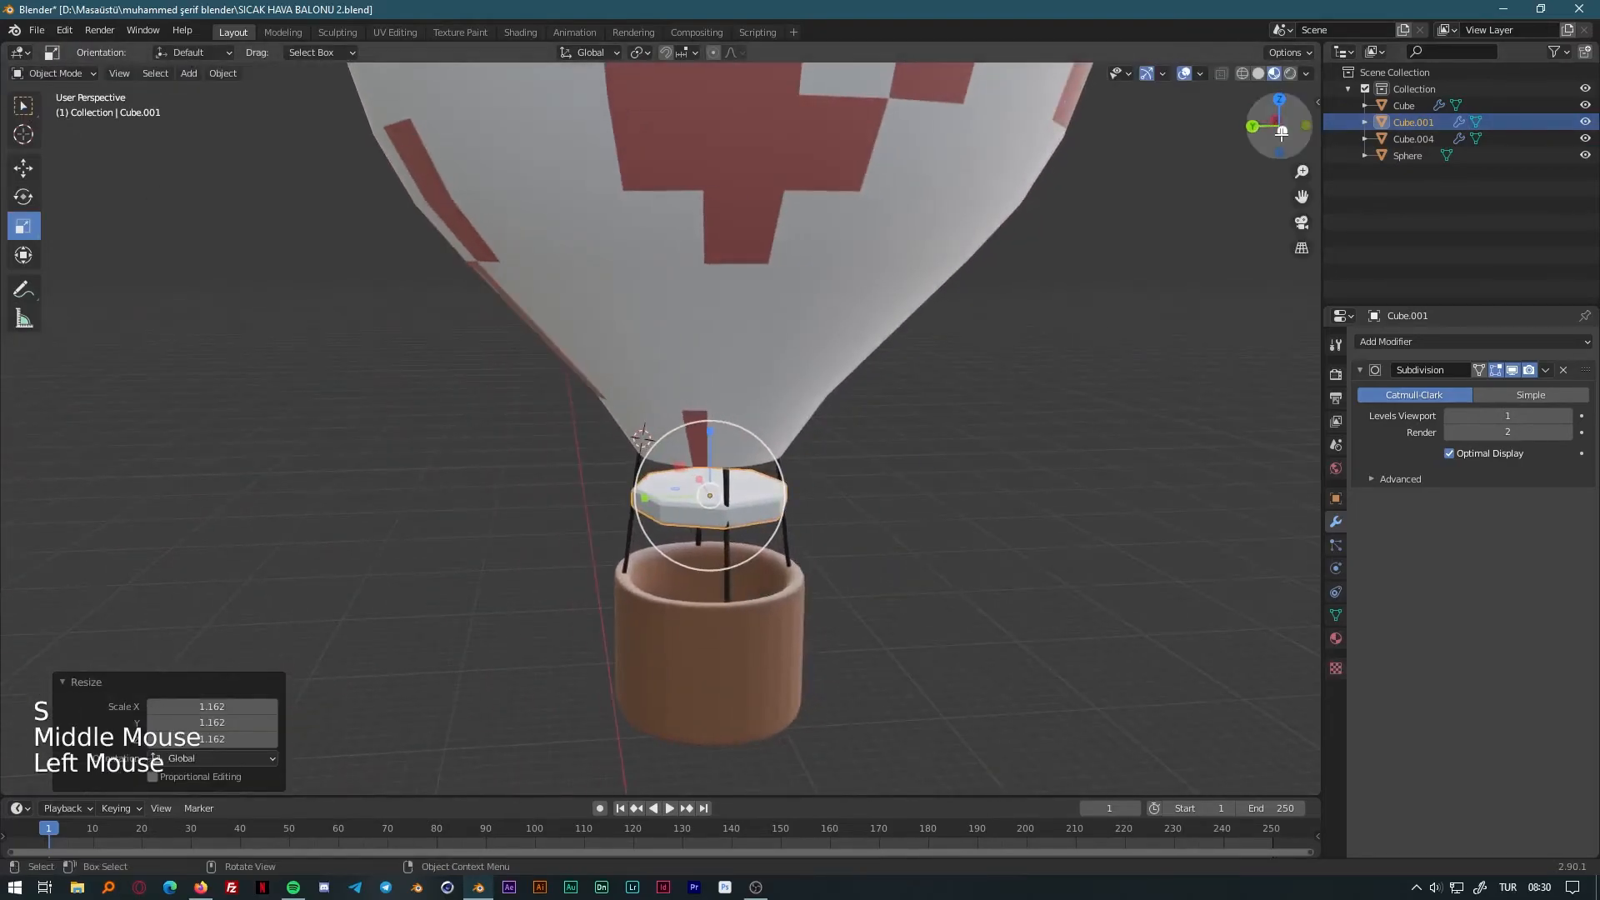
key("s")
left_click(933, 457)
middle_click_drag(934, 456, 503, 571)
scroll(847, 591, "down", 2)
scroll(673, 423, "up", 2)
Thin the slab along Z, lower it 0.16687 m and reduce its thickness again by a factor of 0.923.
left_click_drag(668, 425, 664, 460)
middle_click_drag(978, 644, 861, 622)
scroll(867, 636, "up", 4)
scroll(866, 637, "down", 6)
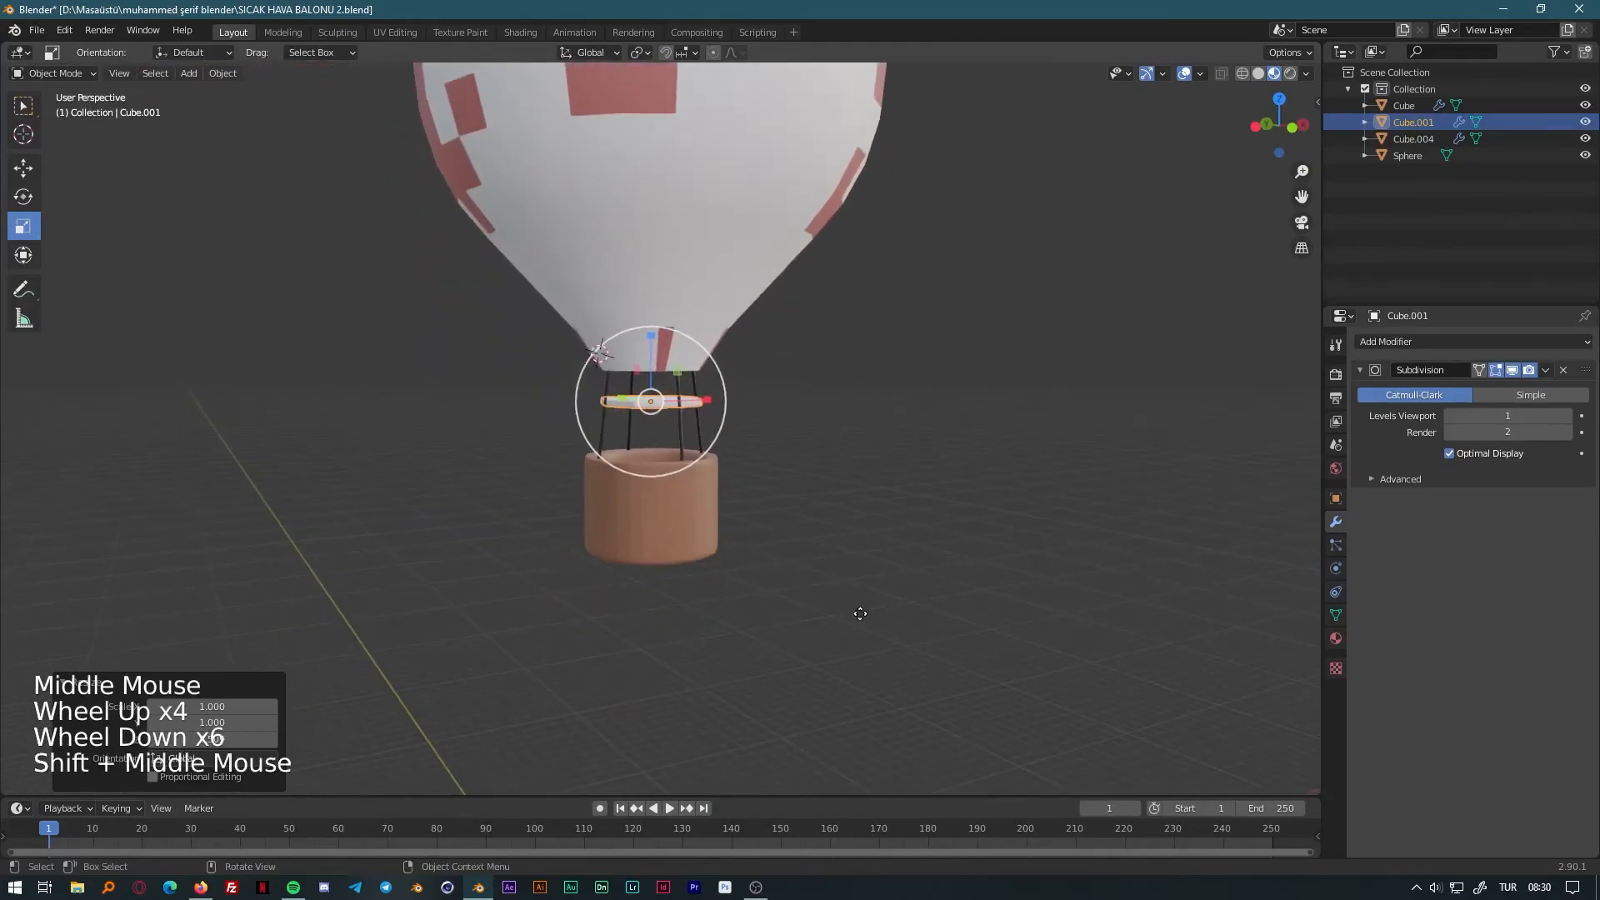
key("g")
left_click(882, 662)
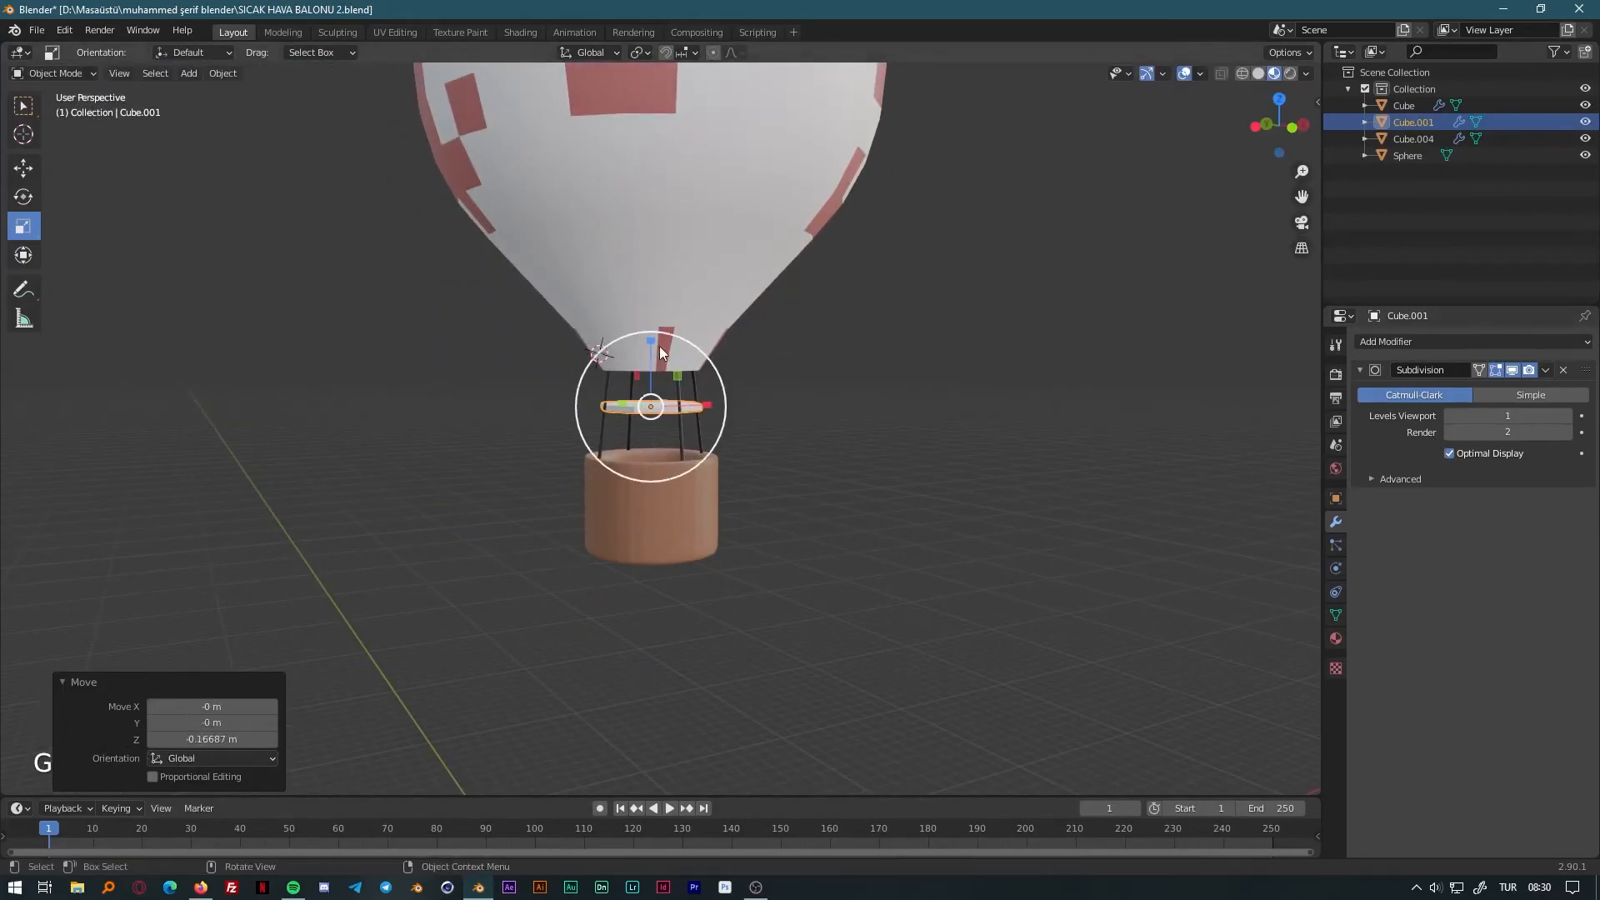
left_click_drag(659, 350, 659, 360)
scroll(902, 596, "up", 4)
scroll(902, 597, "up", 3)
middle_click_drag(902, 596, 846, 547)
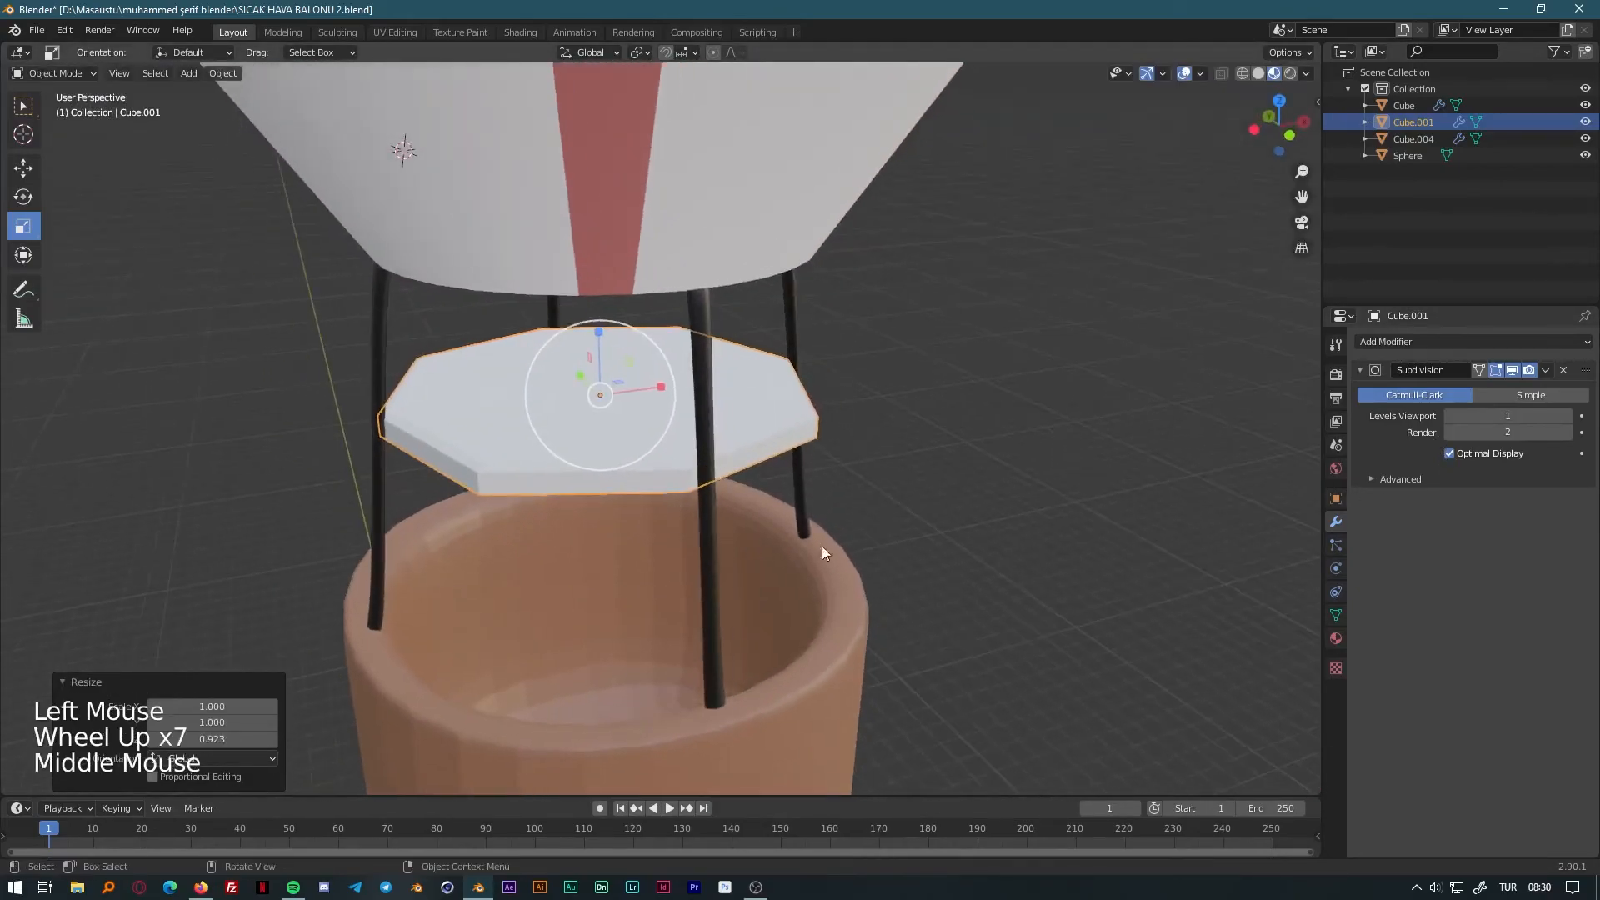
key("Tab")
left_click(846, 546)
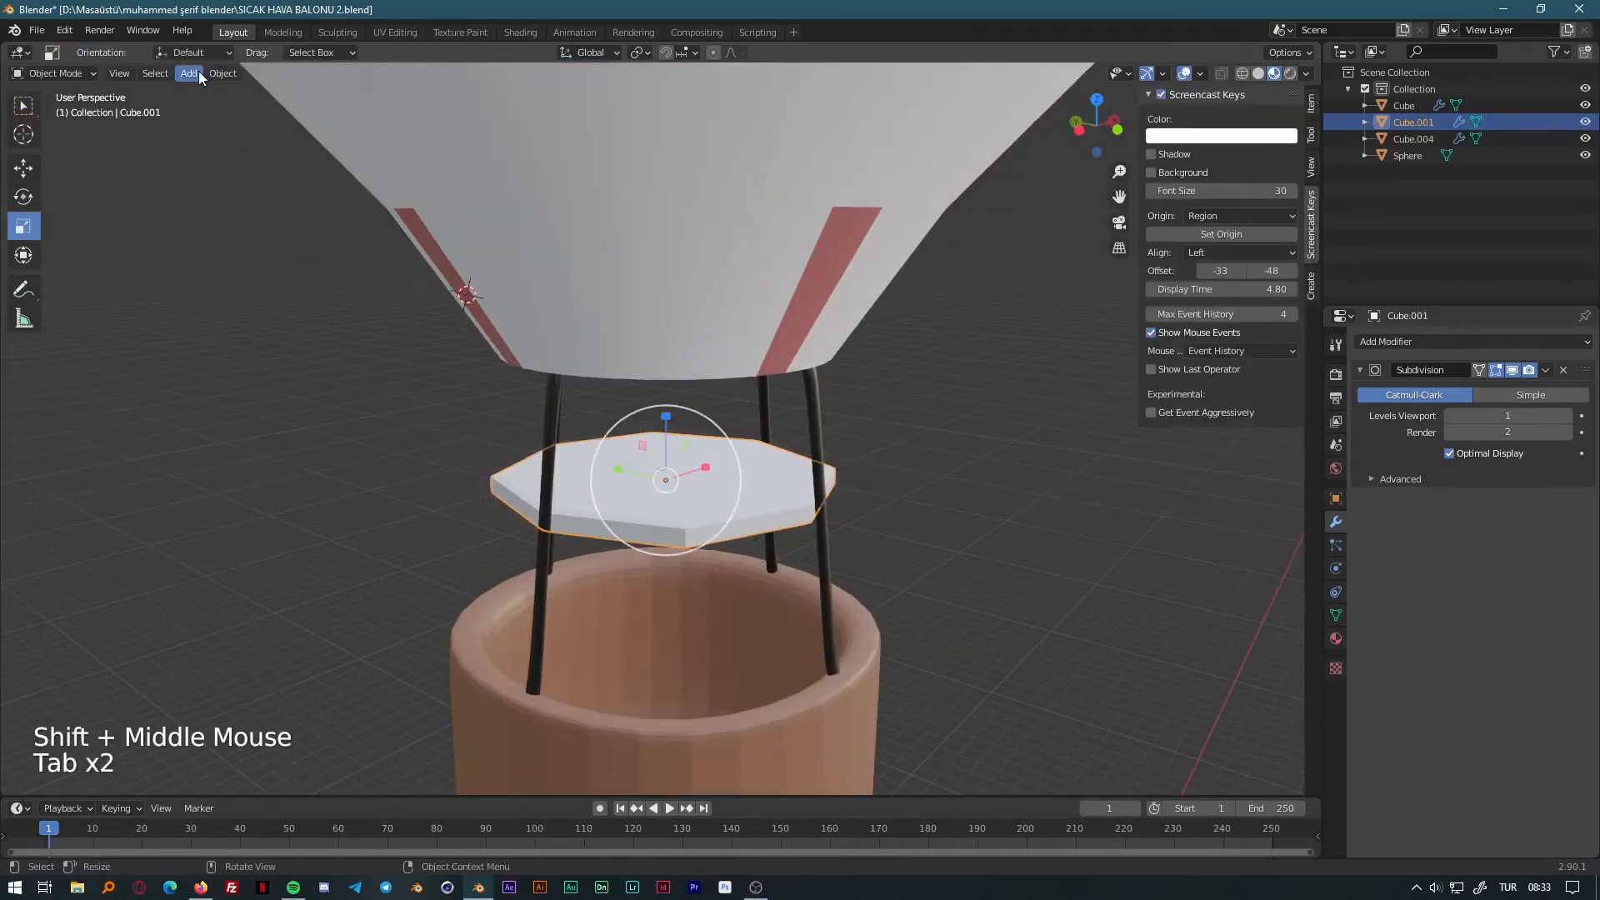
Add a cylinder mesh and move it -2.4952 m along Y toward the slab.
left_click(200, 77)
mouse_move(219, 74)
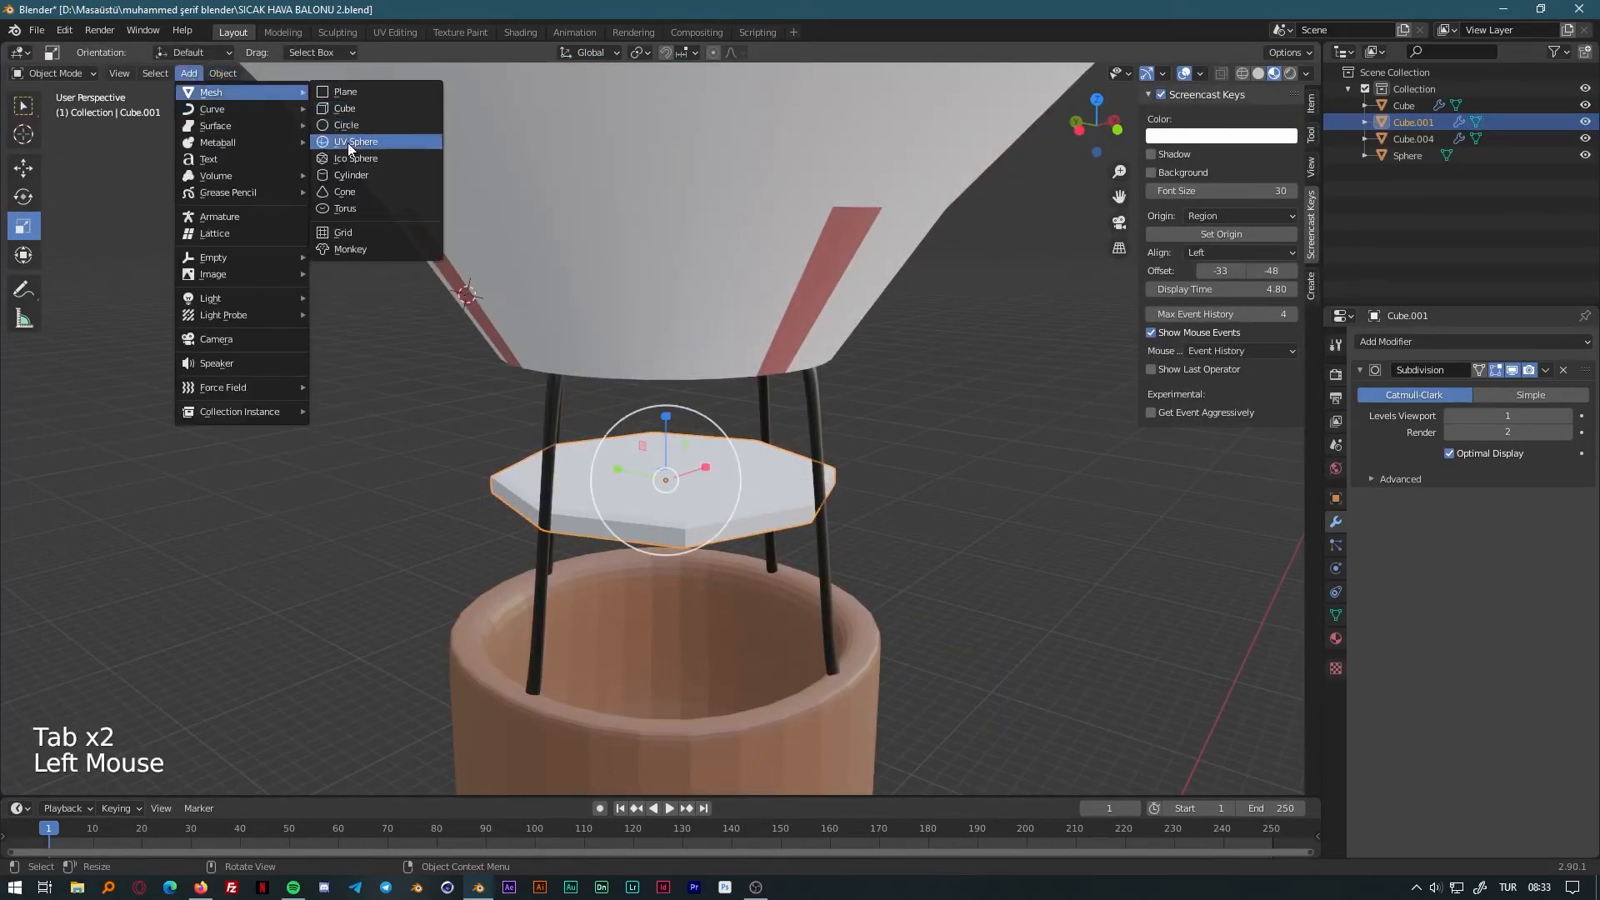
left_click(351, 175)
key("g")
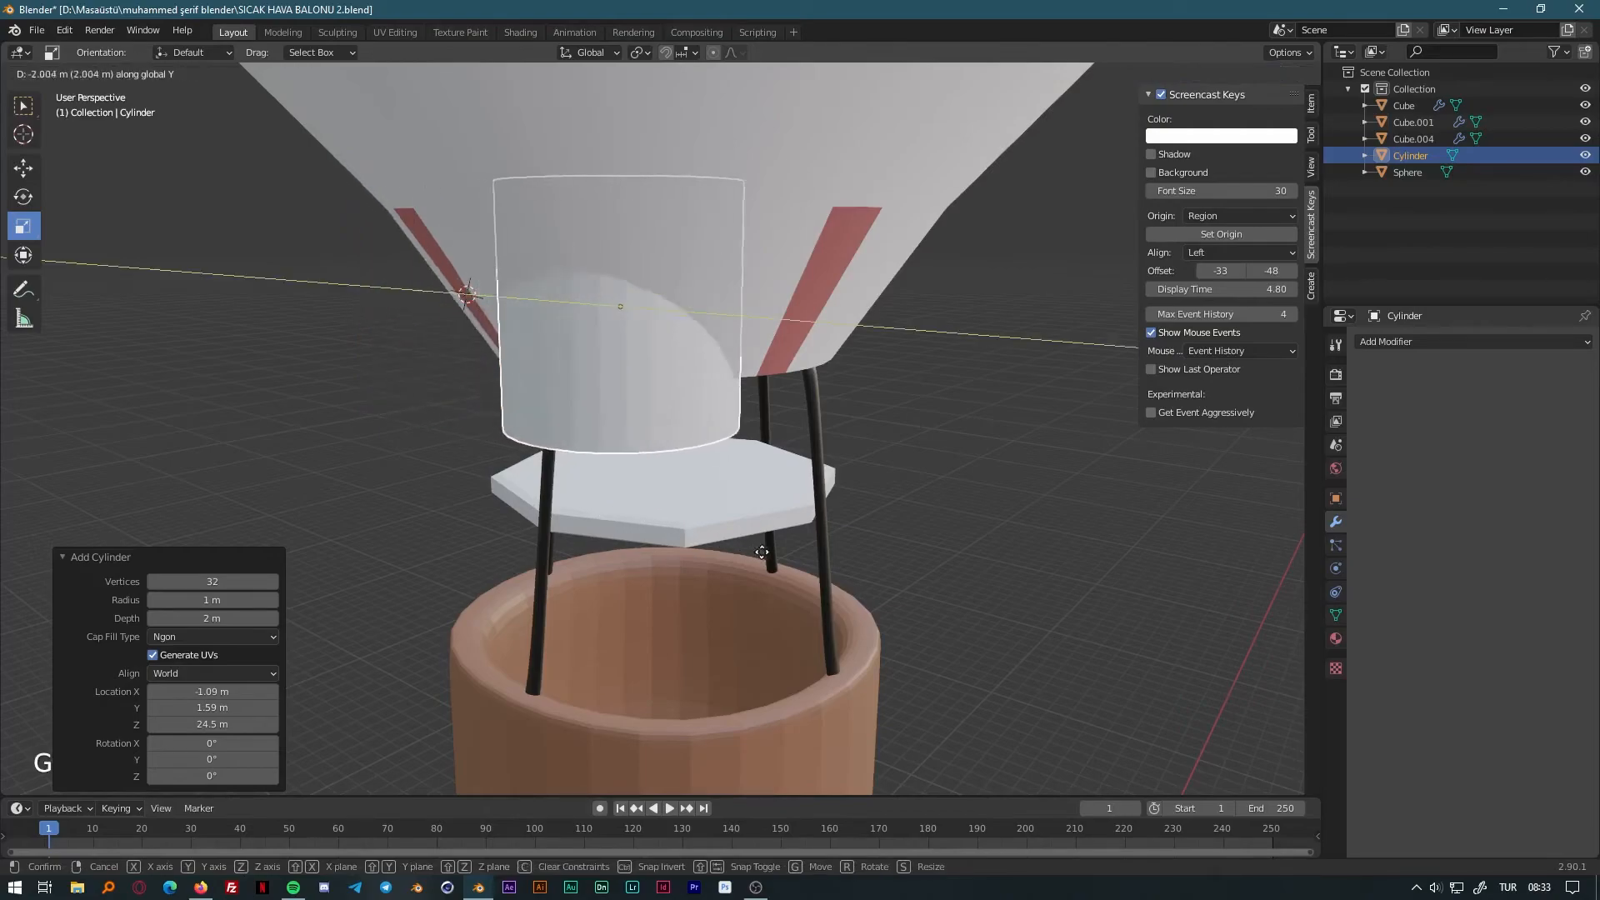
left_click(802, 562)
Center the cylinder over the slab by moving it 0.84867 m along Y, and lower it 0.96208 m along Z.
left_click(1080, 148)
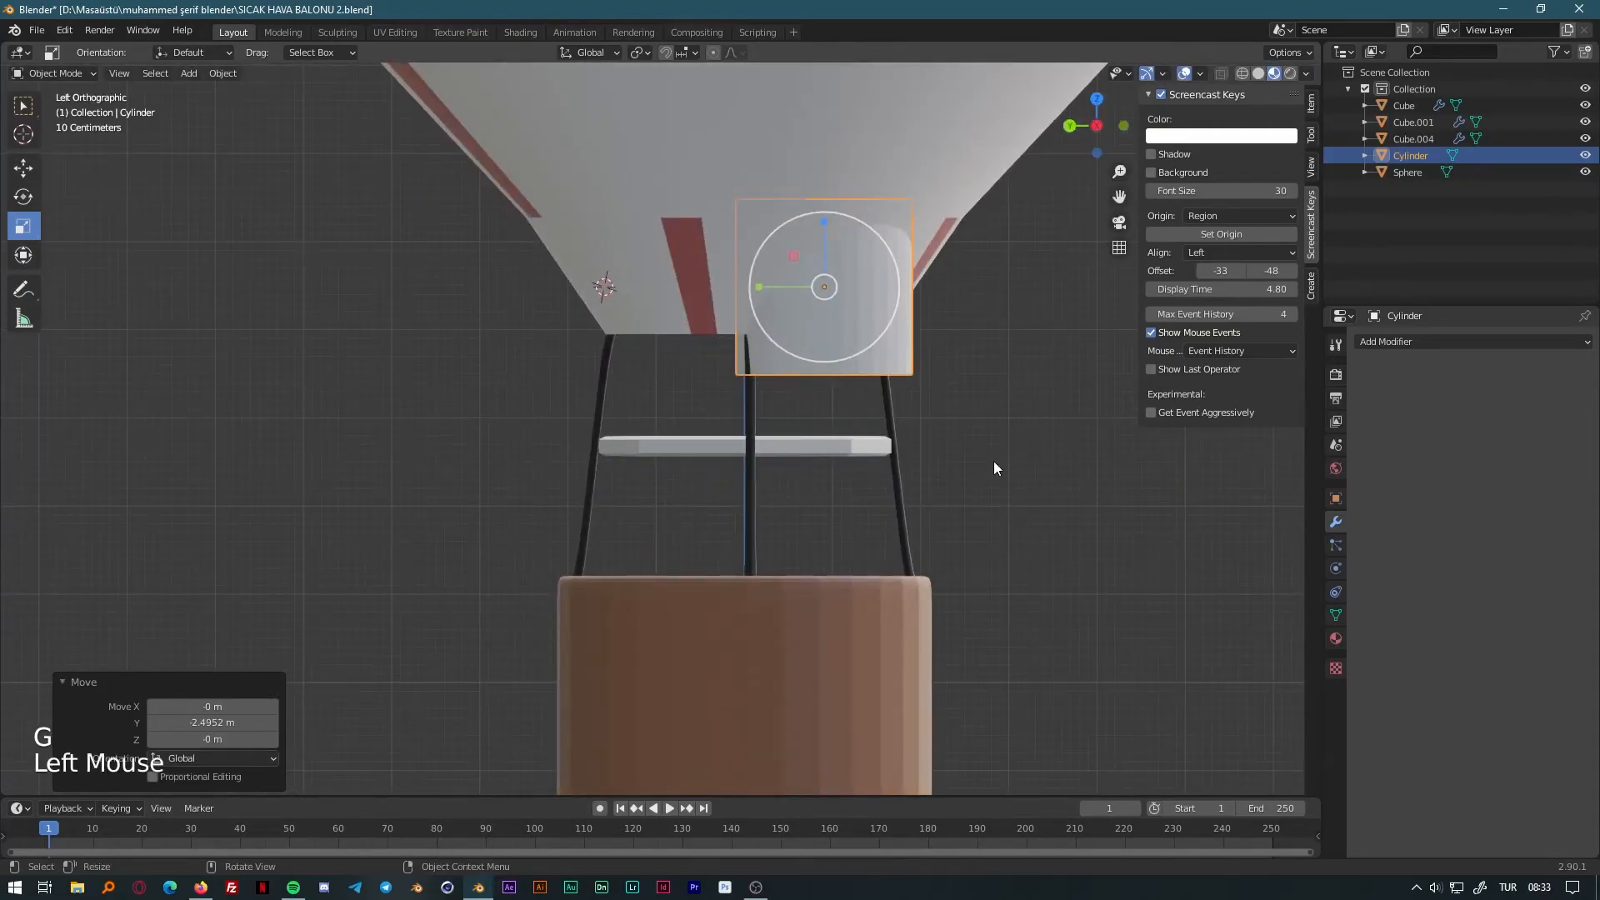
key("g")
left_click(762, 517)
key("g")
key("z")
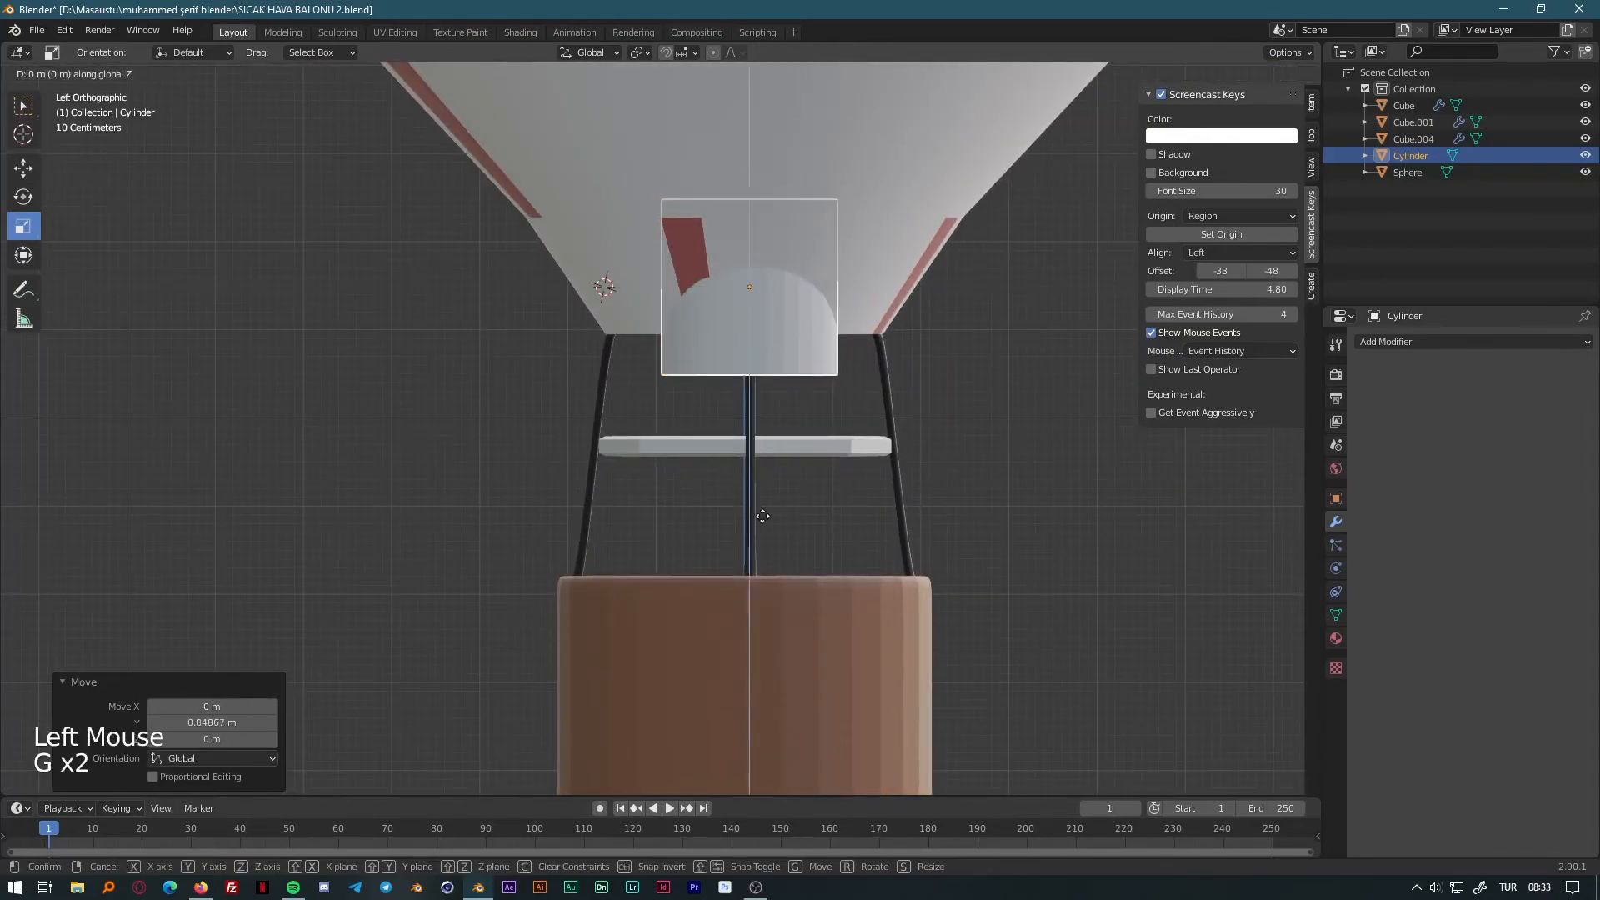
left_click(1052, 609)
Move the cylinder along X to center it over the slab in the front view.
left_click(1123, 126)
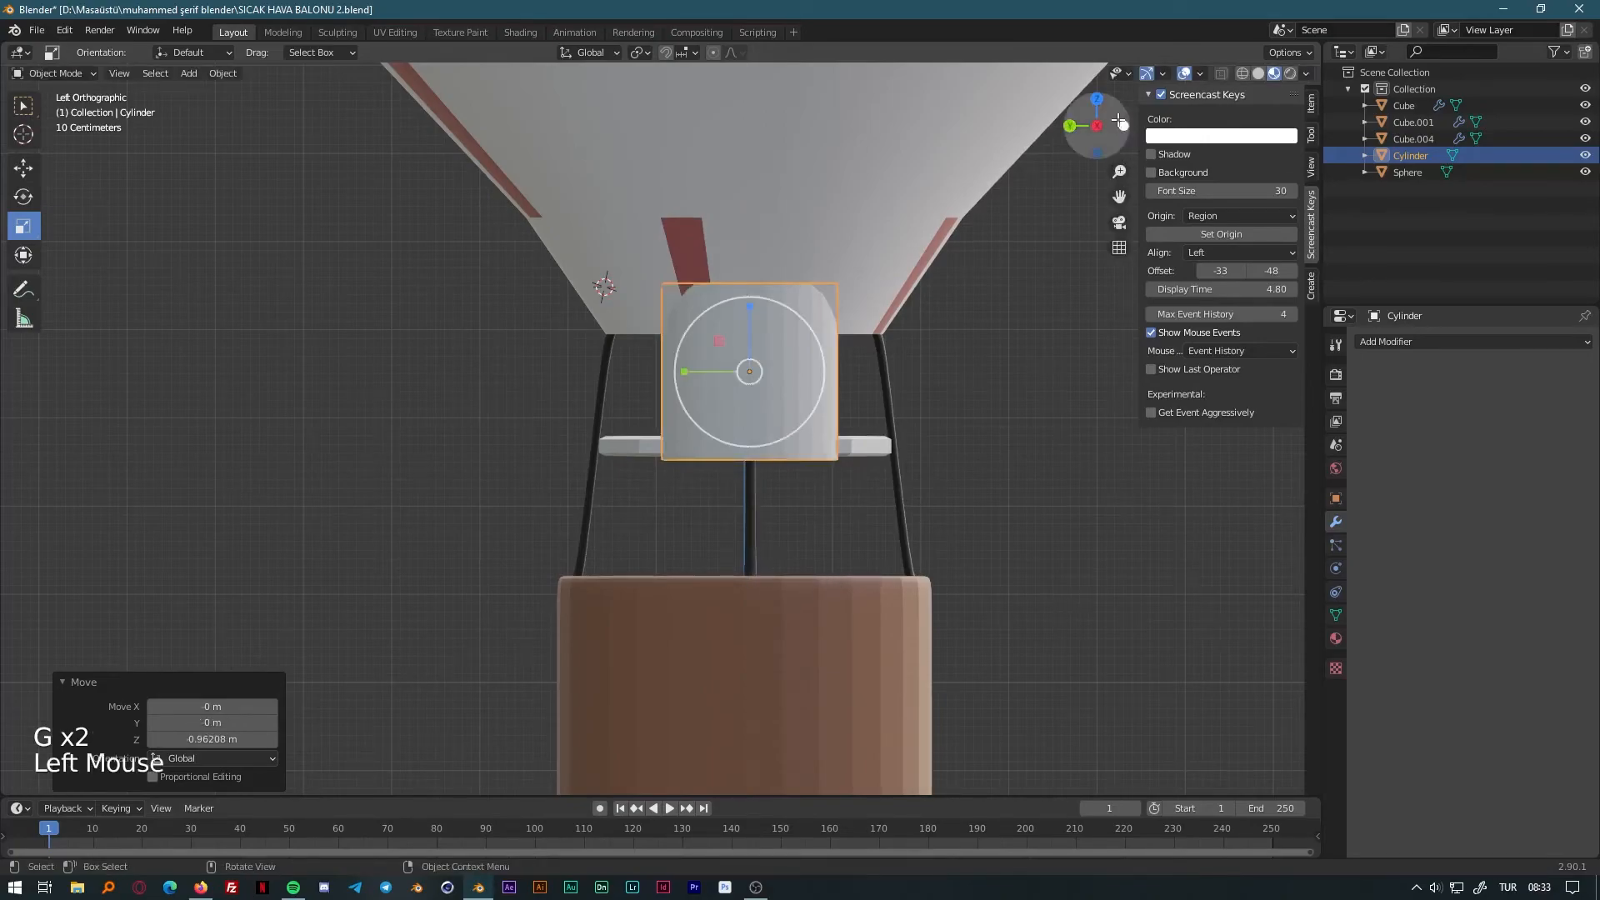
key("g")
key("x")
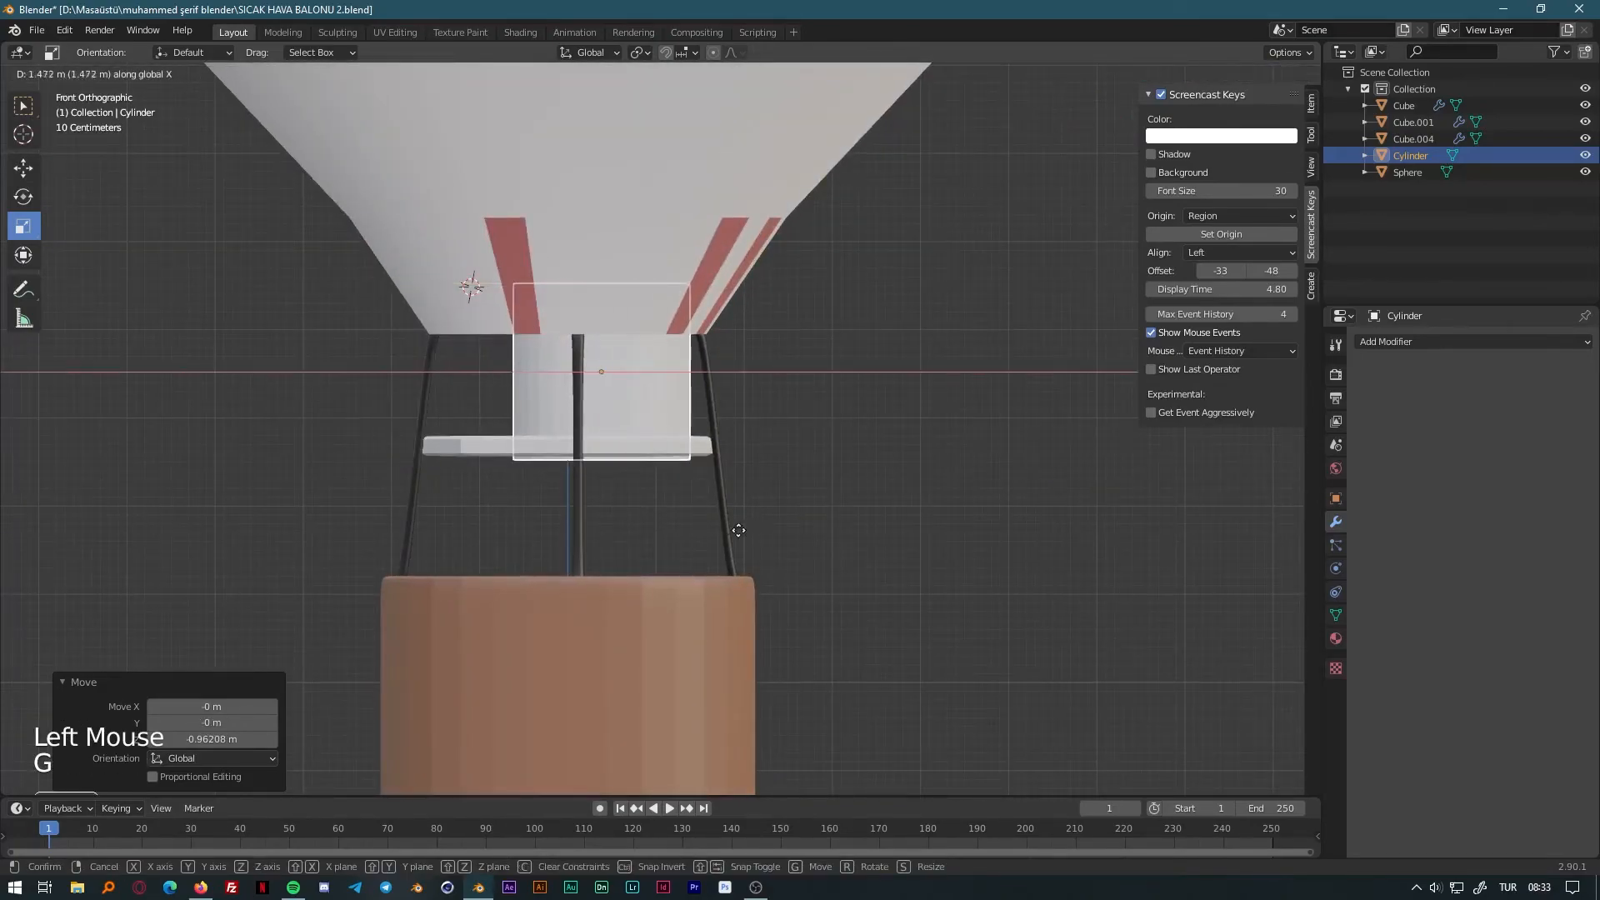
left_click(516, 522)
Scale the cylinder down to 0.504 and lower it 0.23343 m along Z onto the slab.
key("s")
left_click(650, 532)
key("g")
key("z")
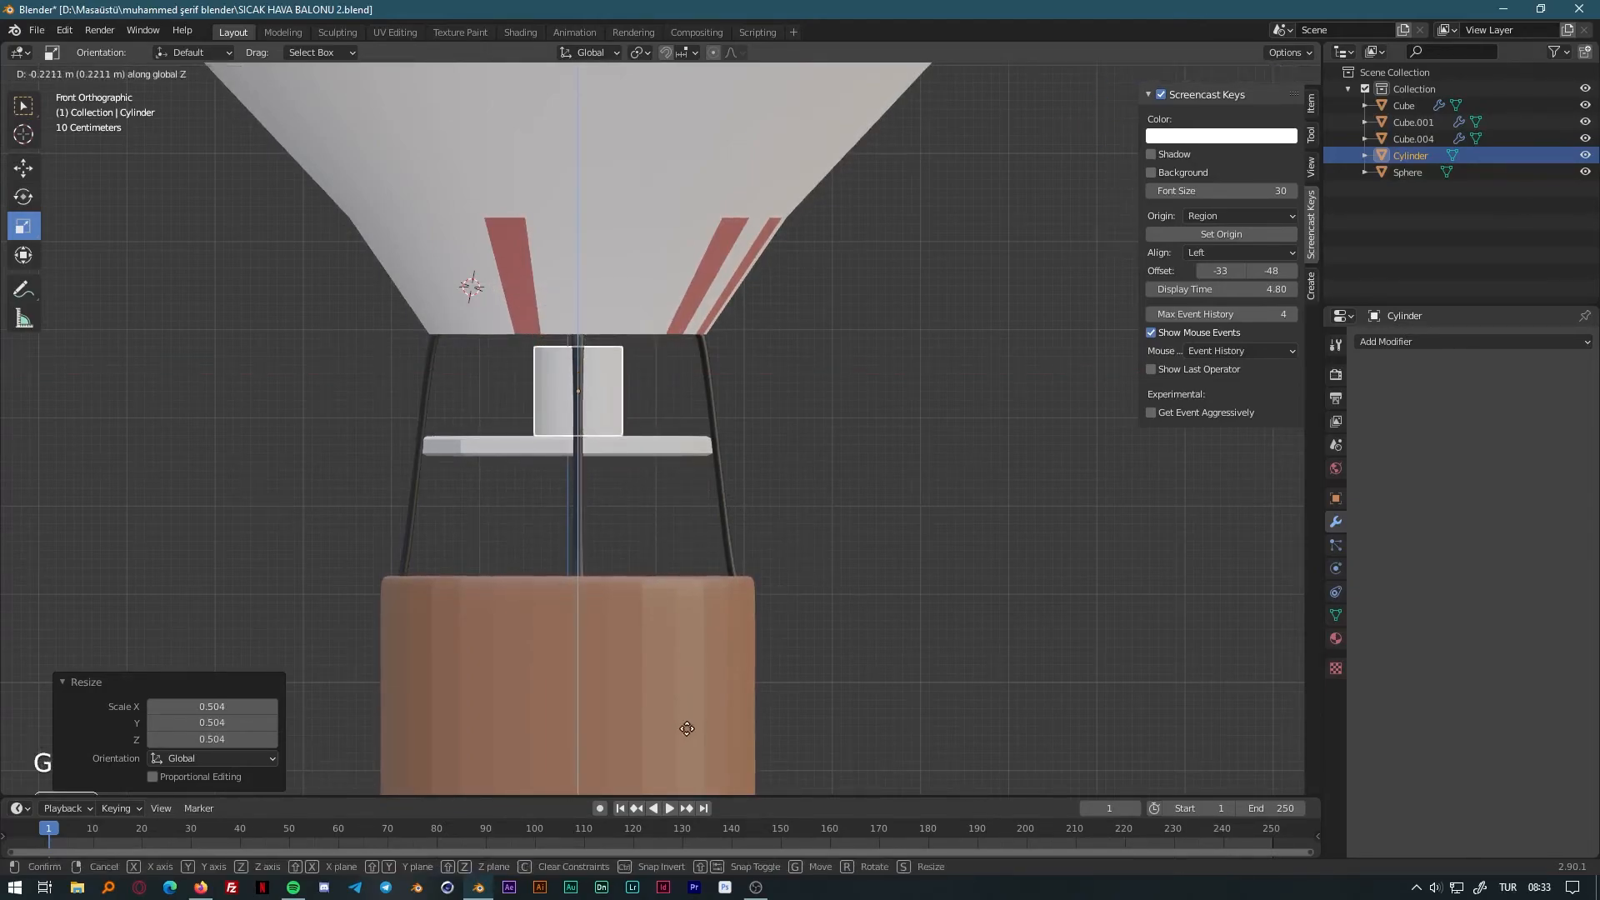
left_click(702, 734)
middle_click_drag(702, 733, 716, 667)
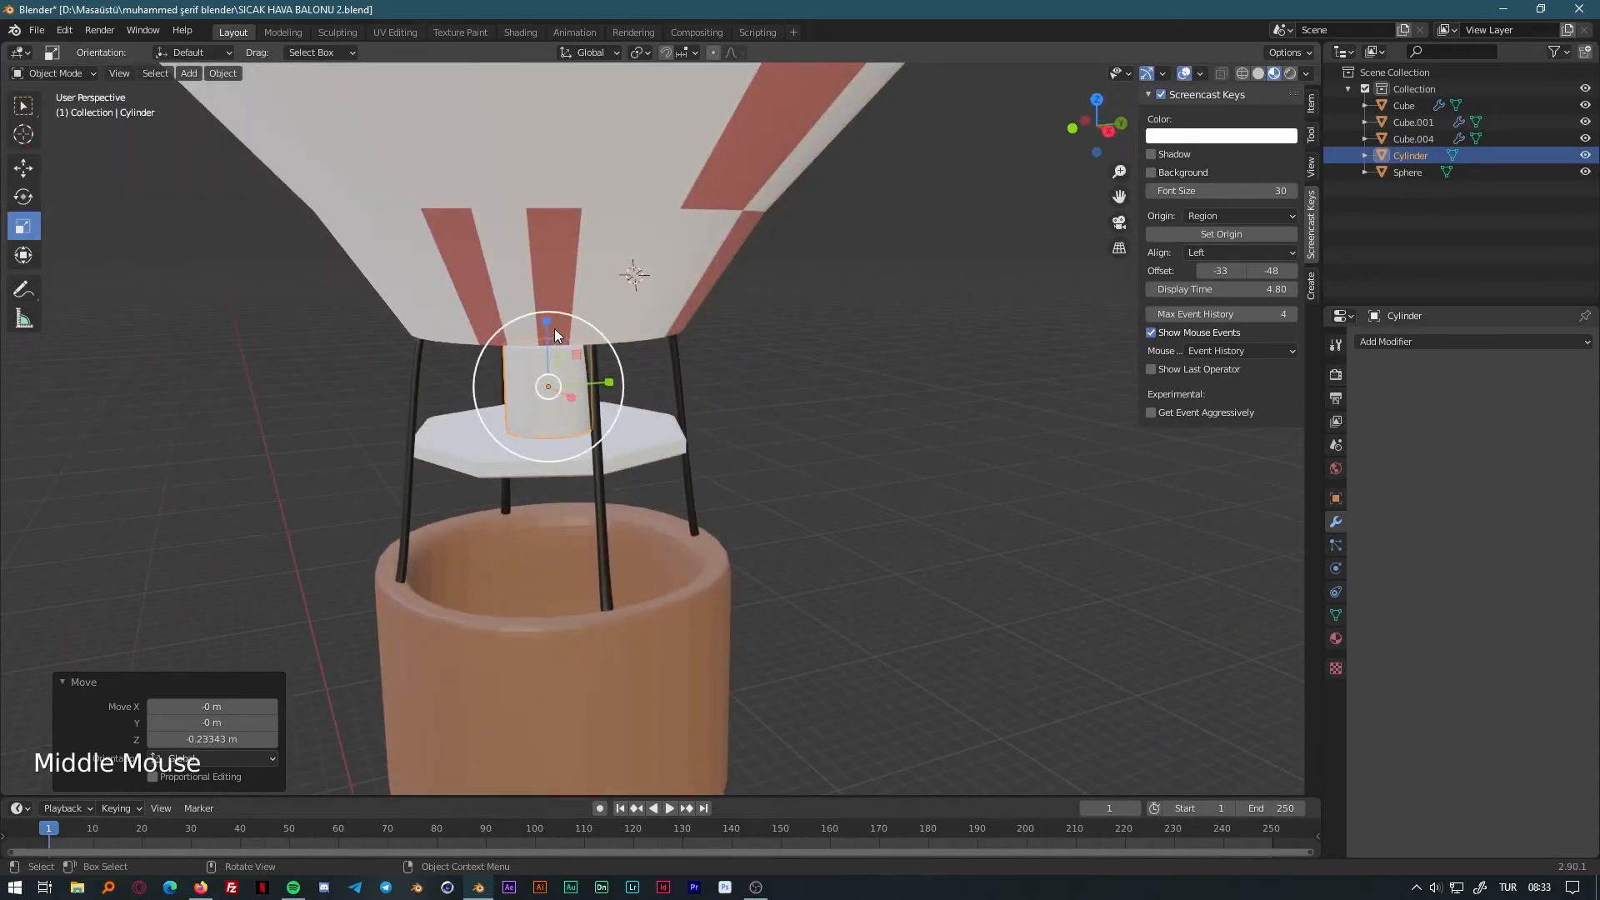
Scale the cylinder's height to 0.807 and shrink it uniformly by a factor of 0.694.
left_click_drag(543, 323, 543, 337)
key("s")
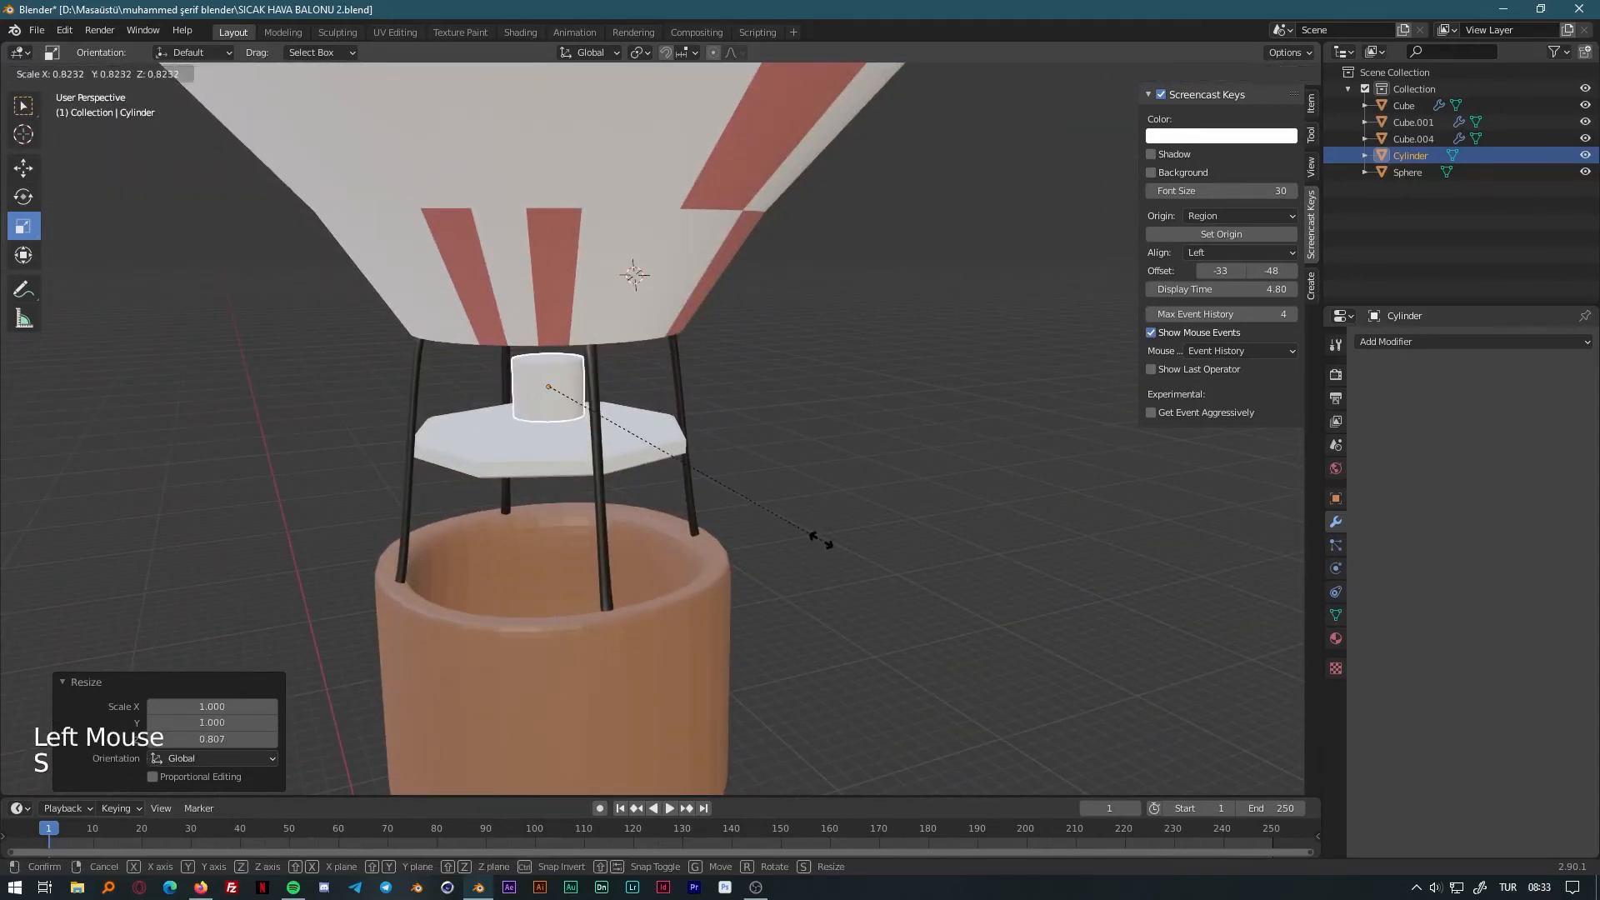
left_click(783, 509)
middle_click_drag(818, 480, 1033, 433)
Lower the cylinder along Z in the back view until it rests on the slab.
left_click(1089, 134)
key("g")
key("z")
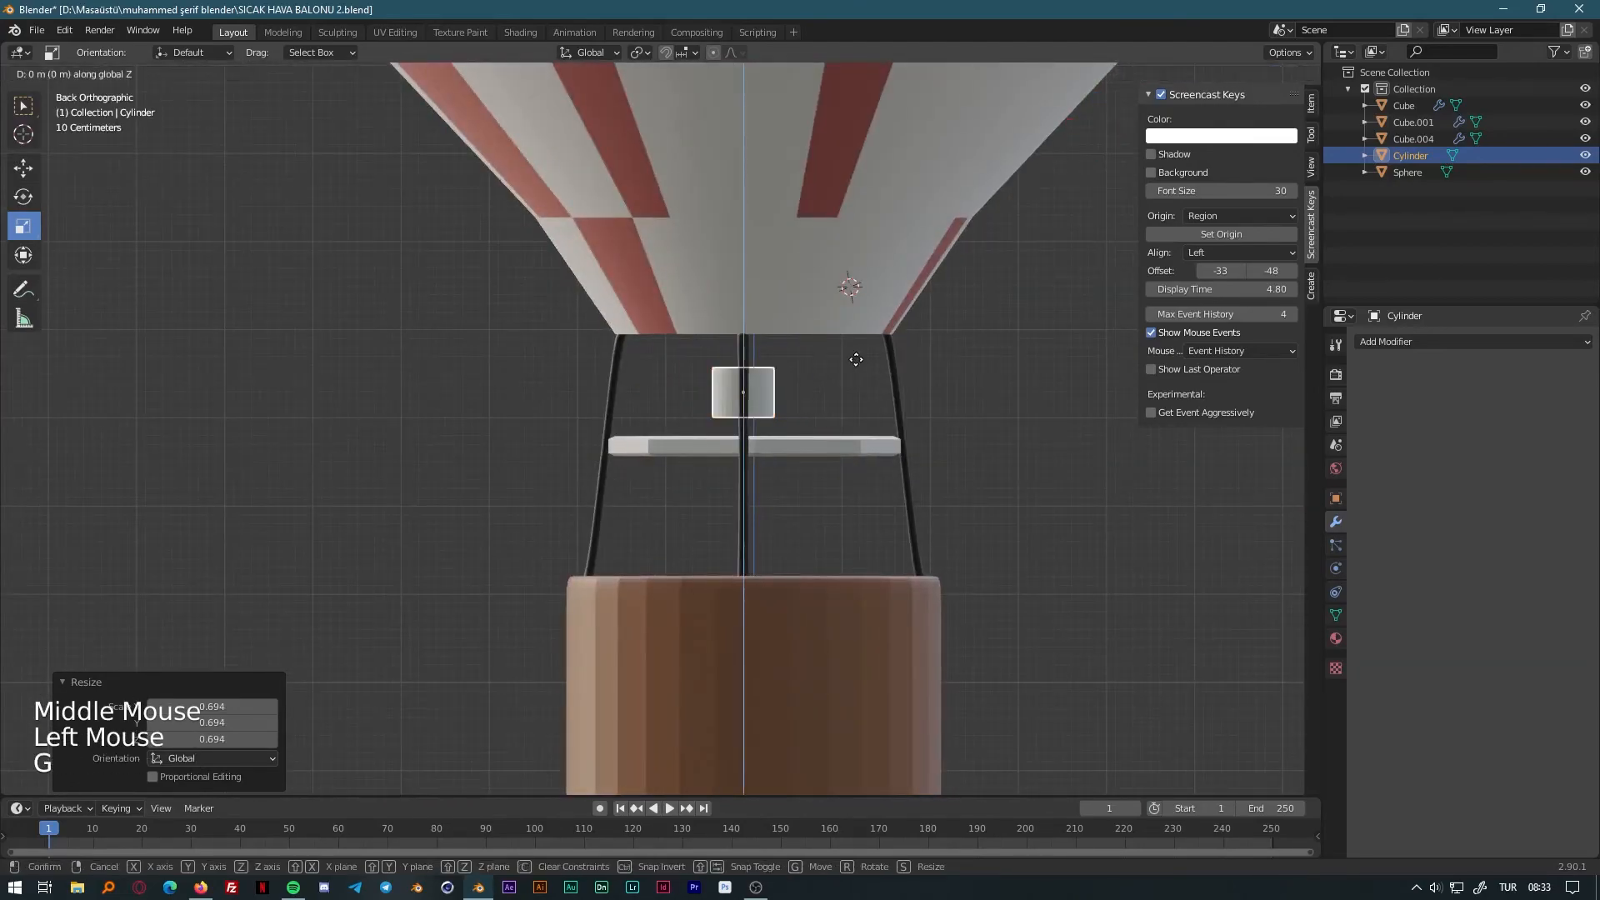
left_click(919, 593)
right_click(756, 411)
left_click(756, 412)
middle_click_drag(879, 489, 1100, 536)
scroll(1022, 577, "down", 8)
scroll(732, 478, "up", 8)
middle_click_drag(731, 478, 731, 550)
key("ctrl+z")
key("ctrl+shift+z")
Inset the cylinder's top face by 0.2211 m and extrude the inner face 0.35441 m downward to hollow it.
key("Tab")
left_click(143, 73)
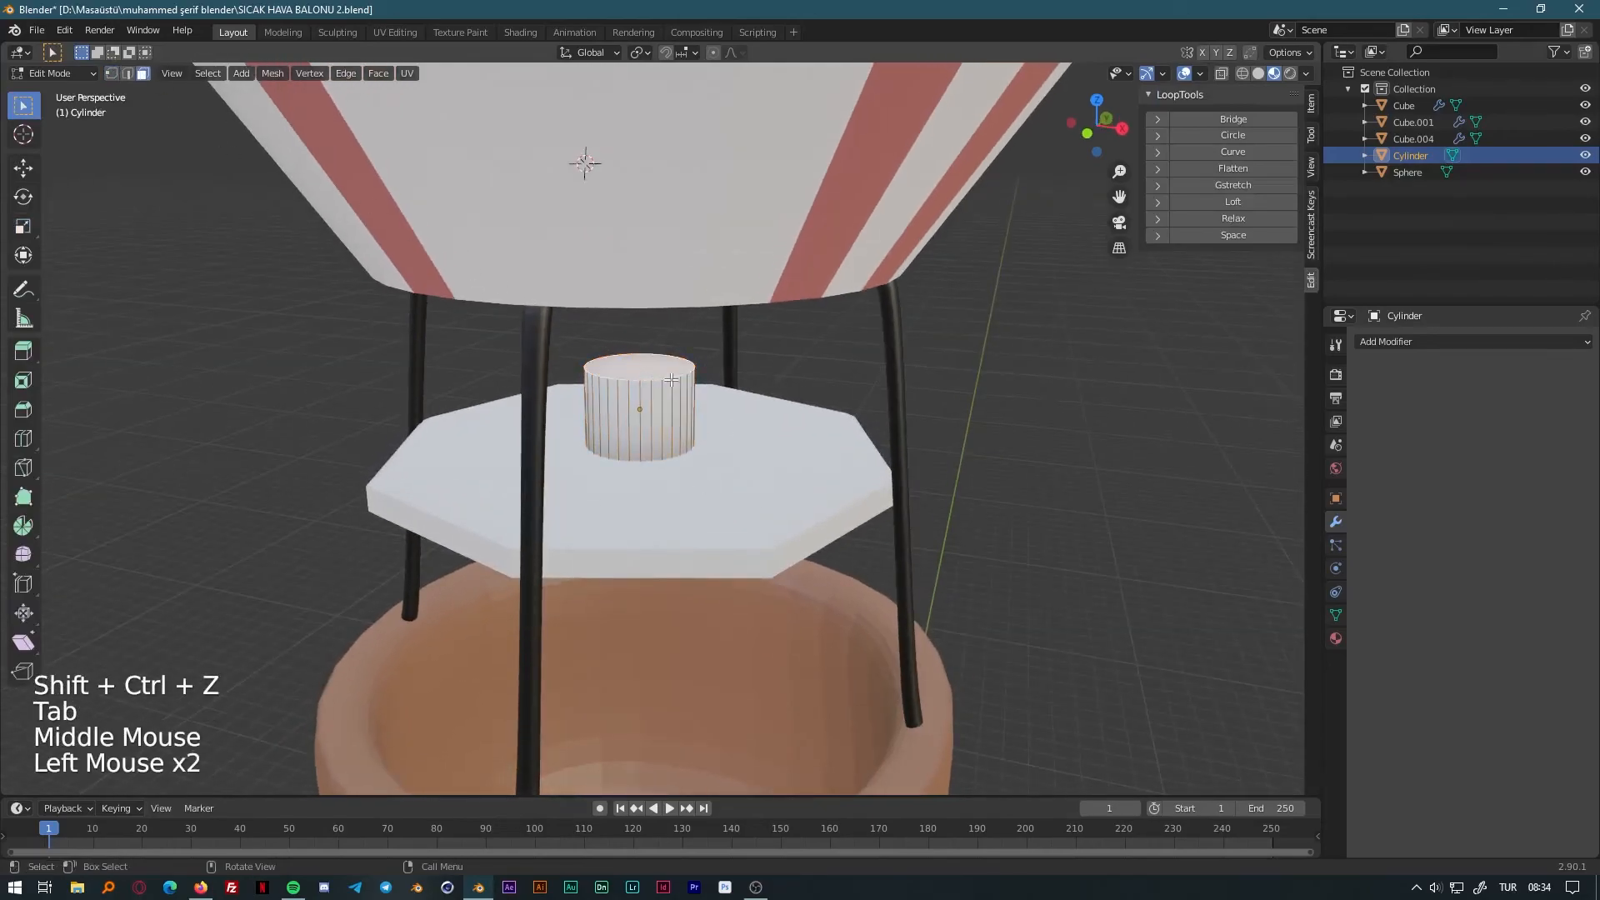
key("i")
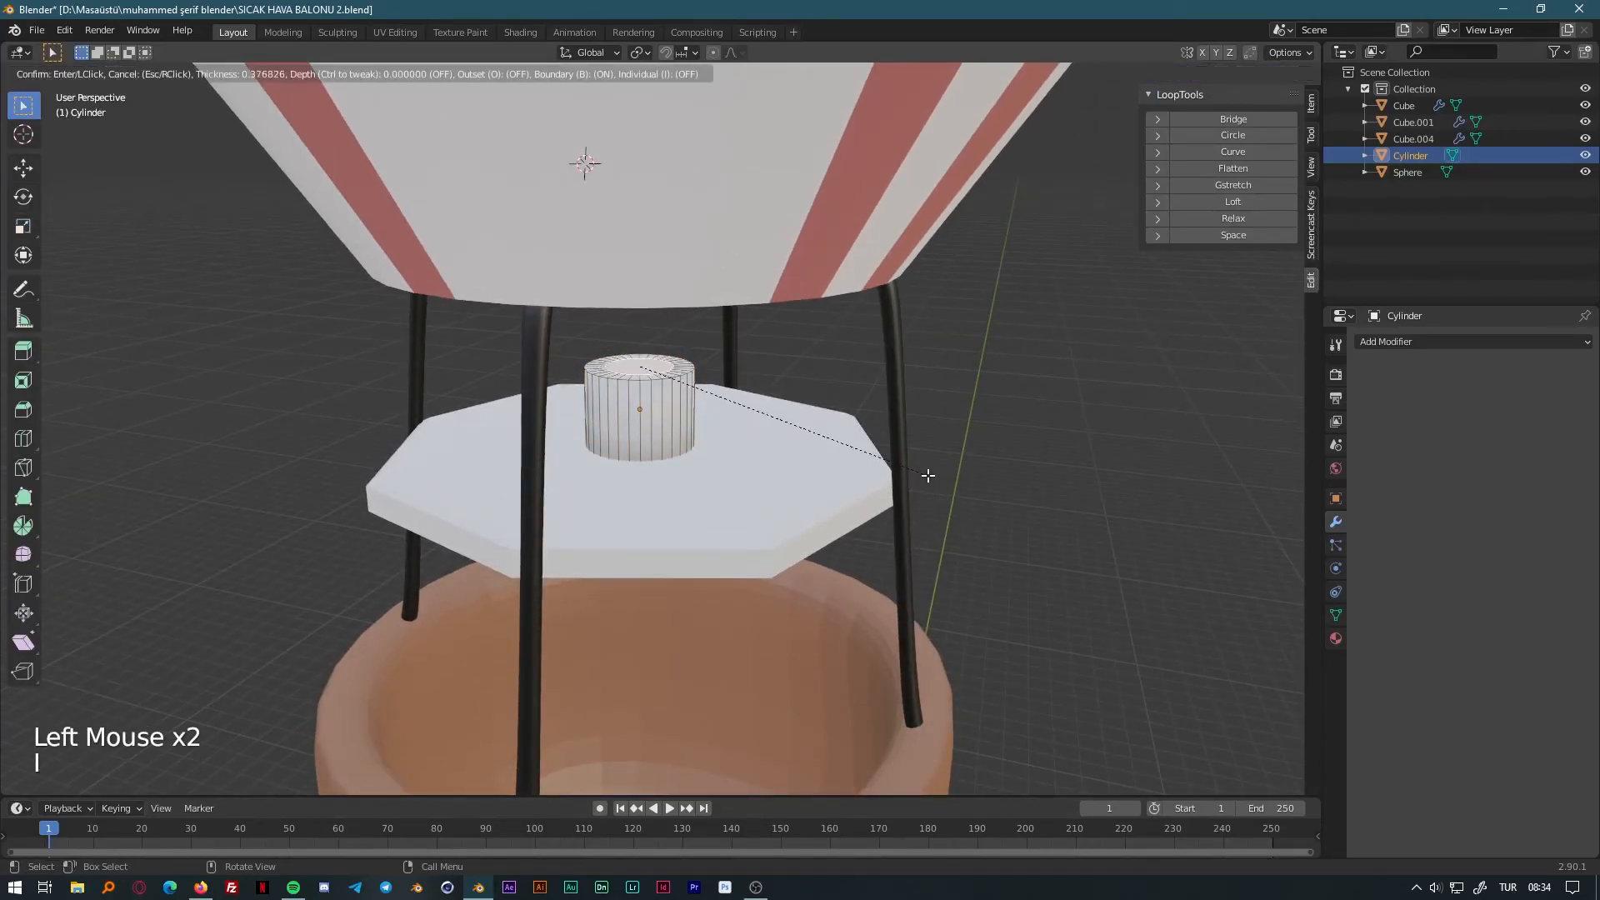
left_click(1005, 499)
key("e")
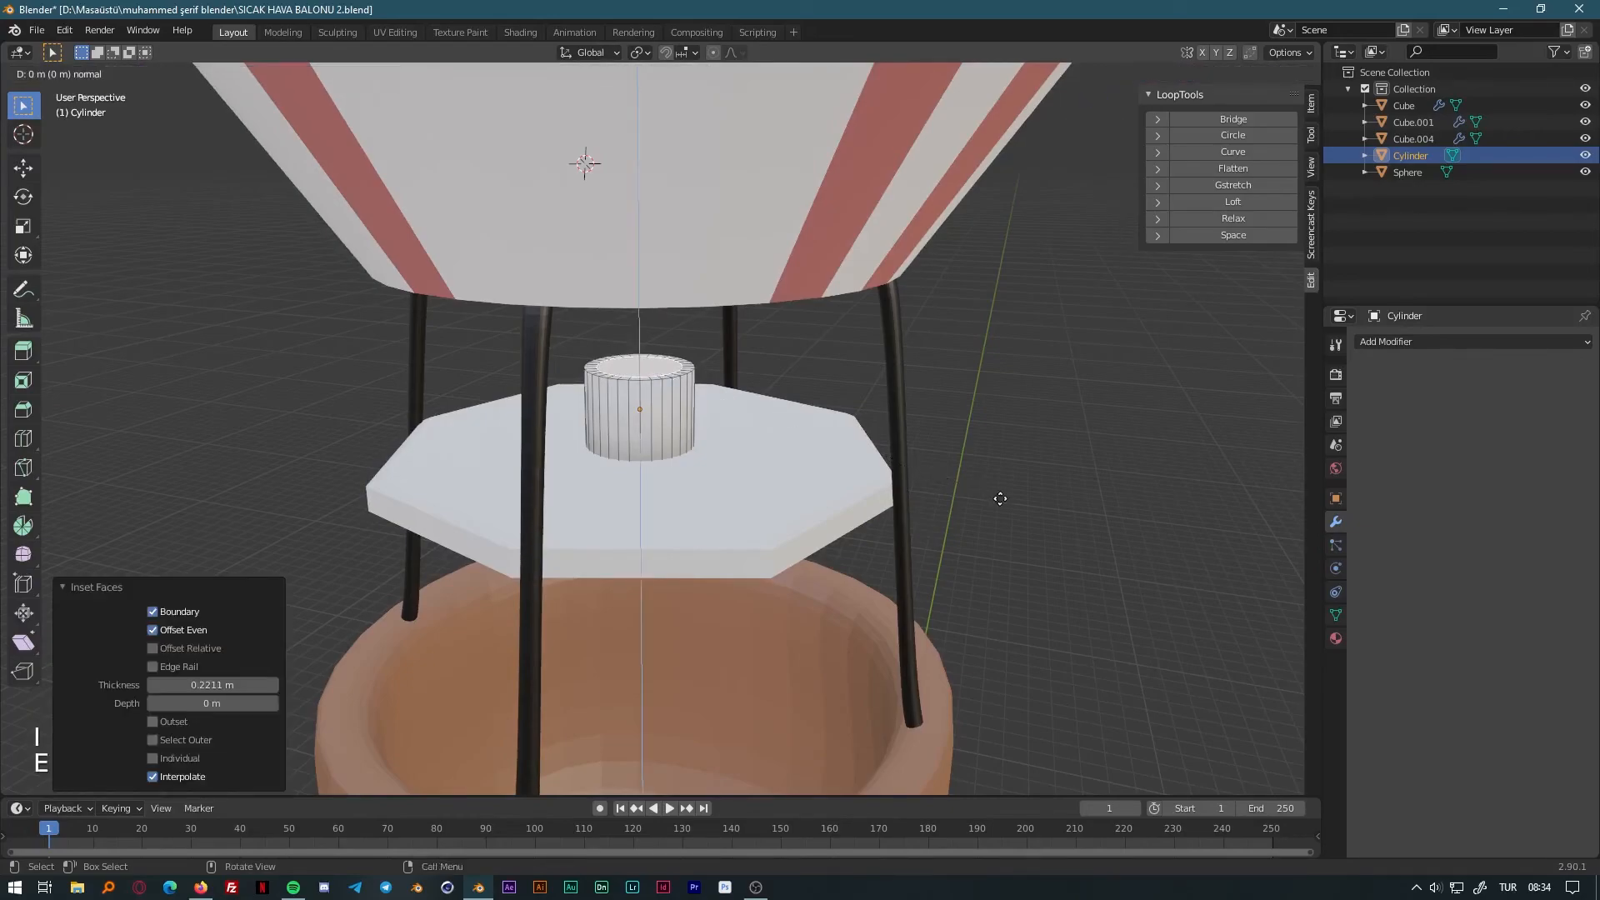
left_click(1021, 547)
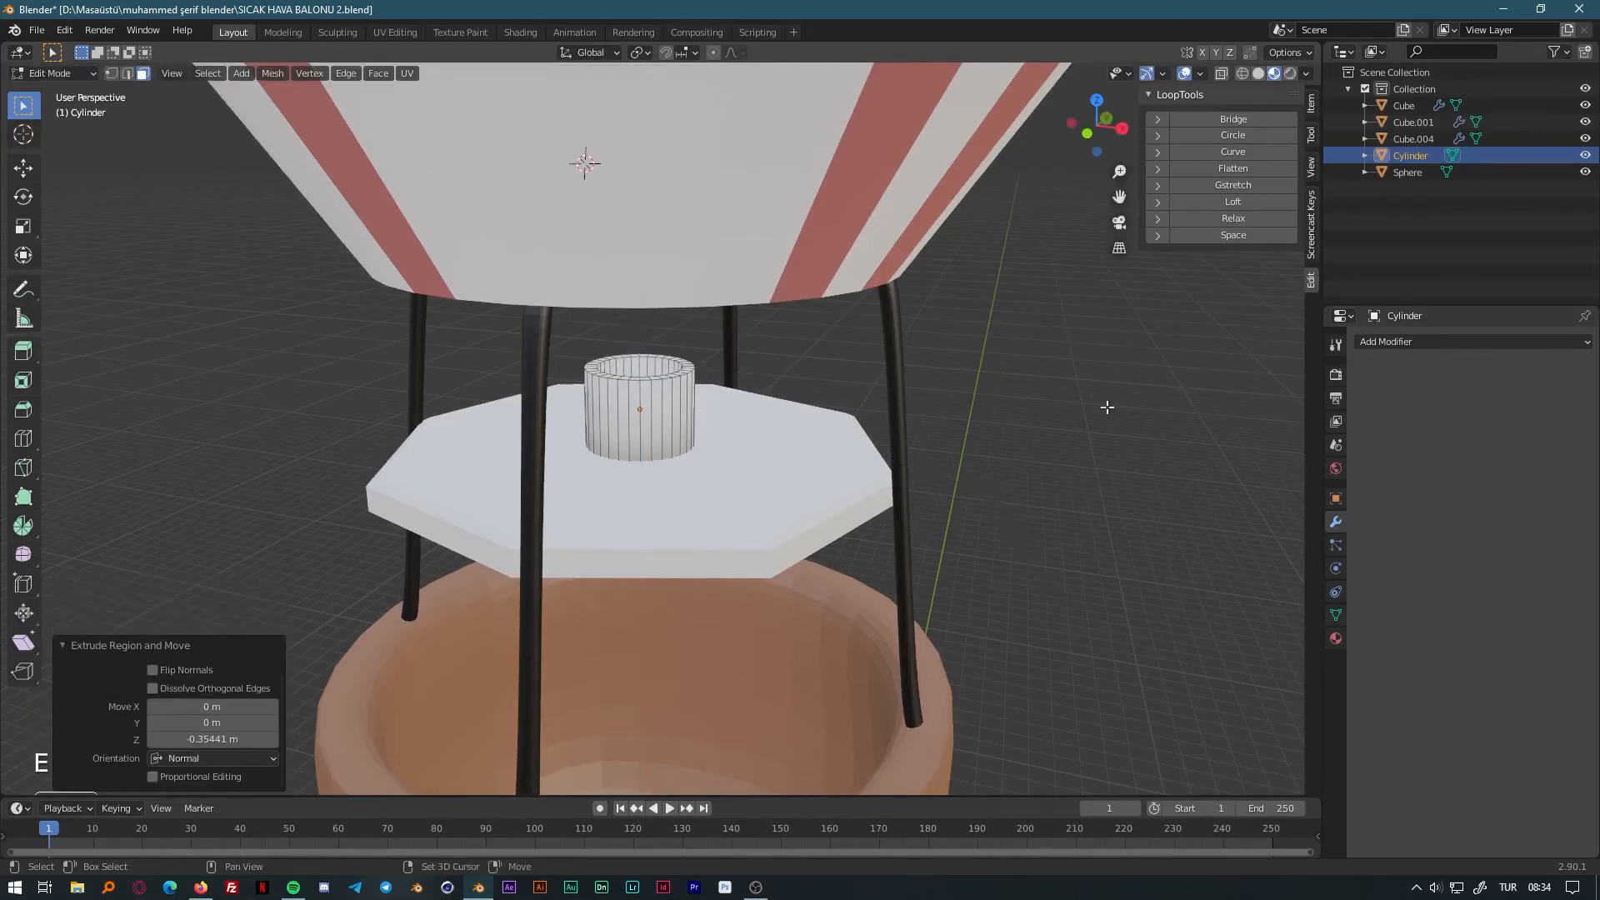
Move the recessed inner face of the cylinder farther down along Z in the front view and leave Edit Mode.
left_click(1093, 140)
key("g")
key("z")
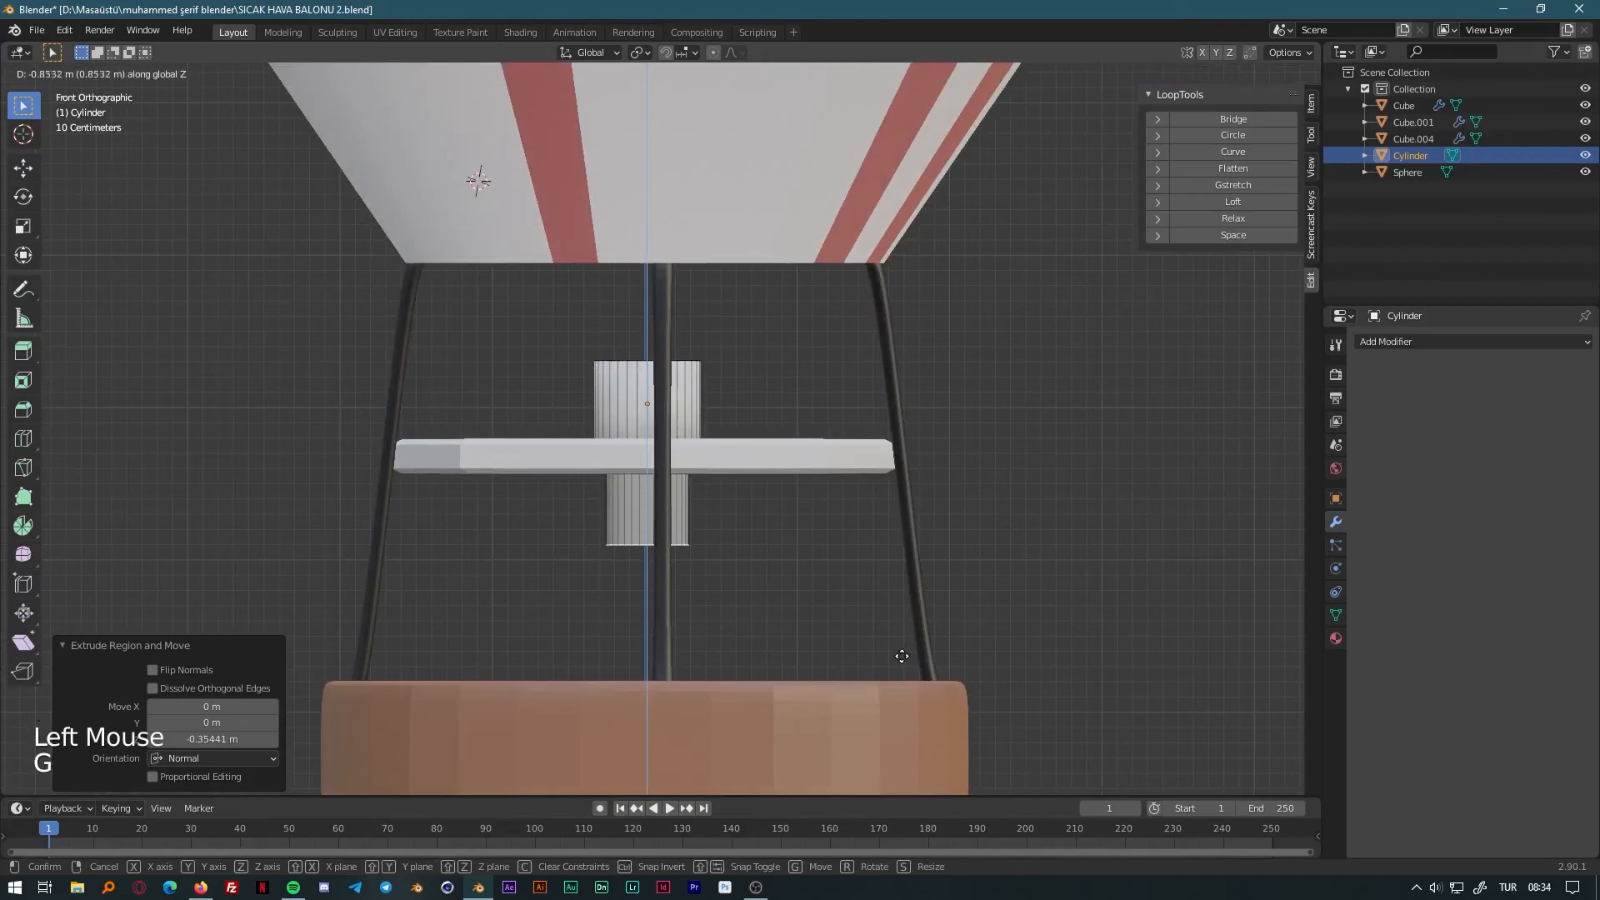
left_click(919, 558)
middle_click_drag(919, 558, 842, 553)
key("Tab")
Apply the slab's modifier and join the slab and the cylinder into one object.
left_click(803, 508)
left_click(1546, 369)
left_click(1521, 383)
left_click(690, 368, "shift")
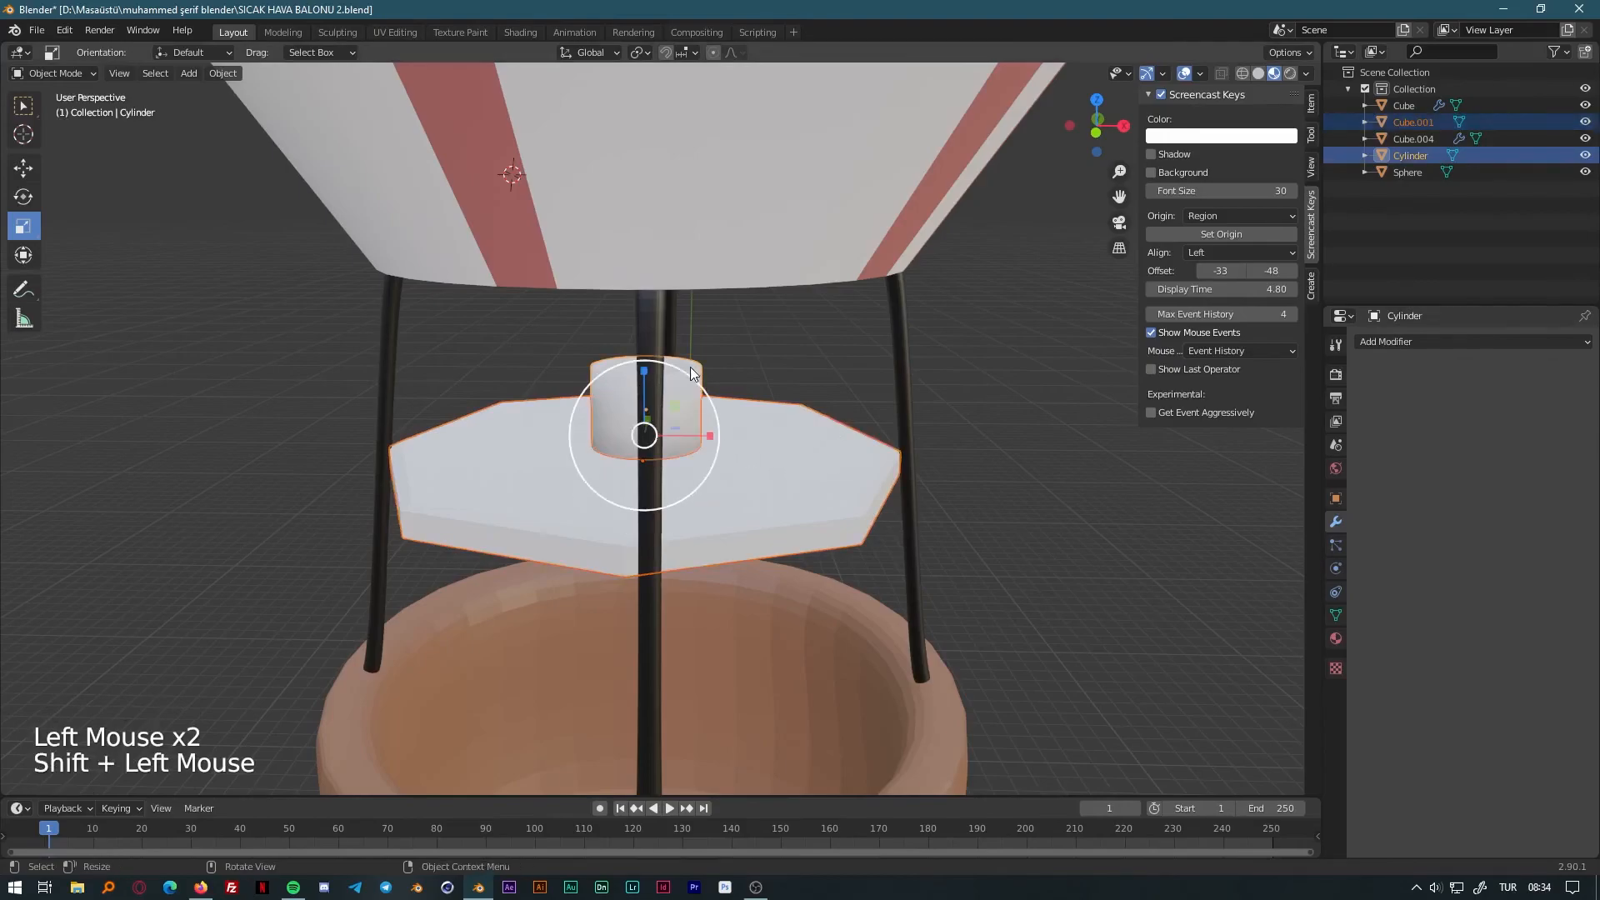
key("ctrl+j")
middle_click_drag(689, 366, 680, 427)
scroll(940, 615, "down", 4)
left_click(873, 591)
Create a new material for the joined burner platform and assign it to all of its faces.
left_click(680, 426)
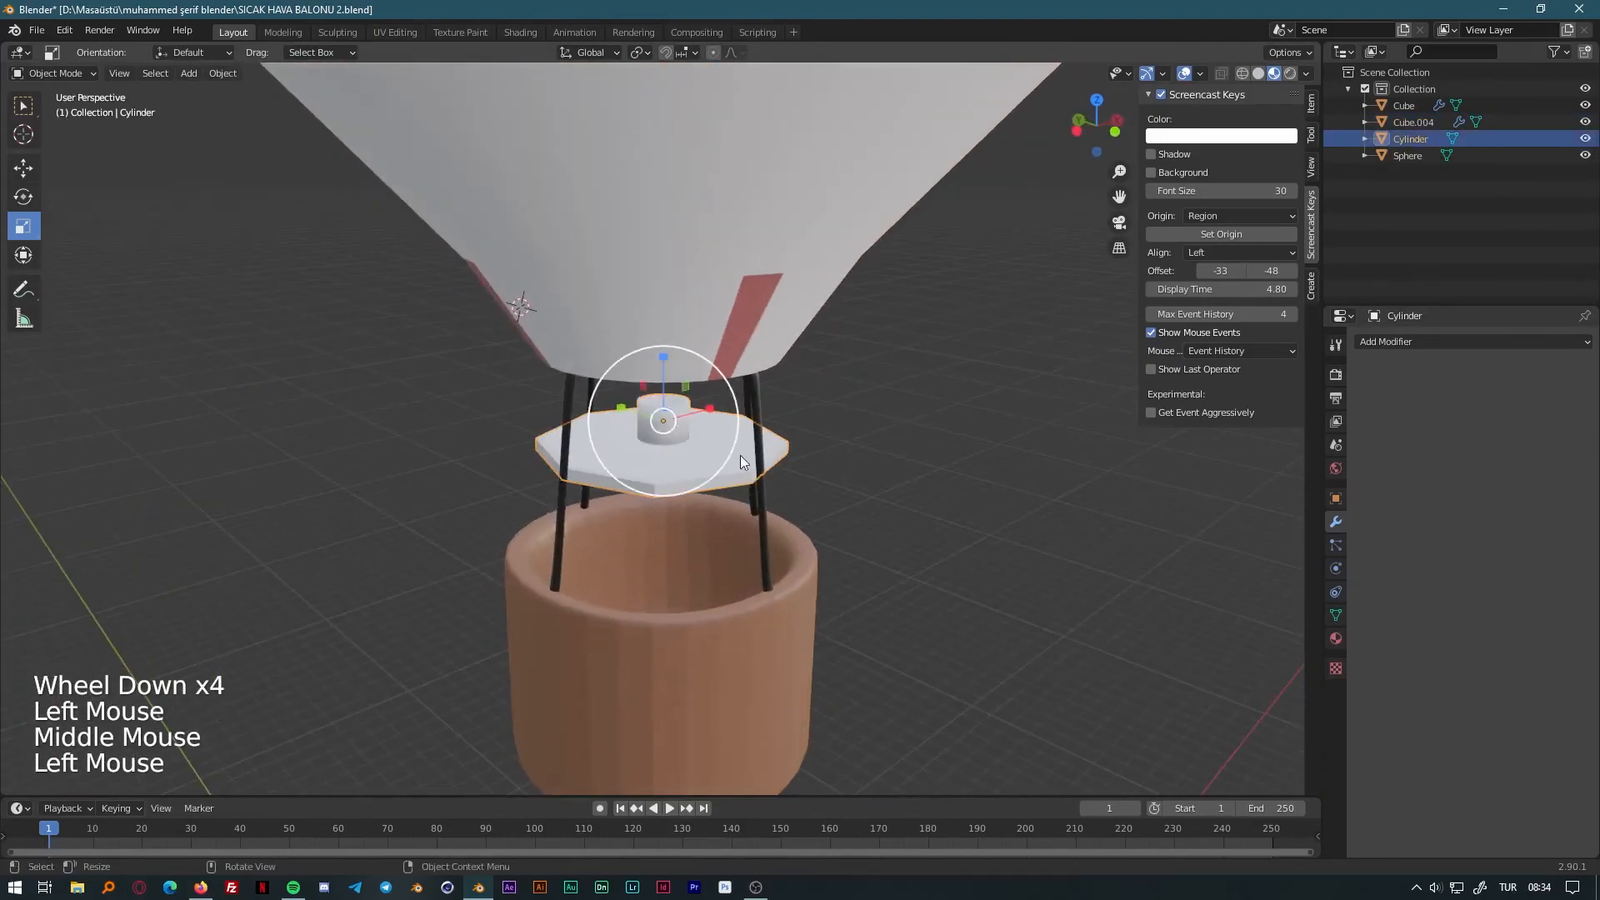
key("Tab")
middle_click_drag(1018, 489, 937, 468)
left_click(1336, 638)
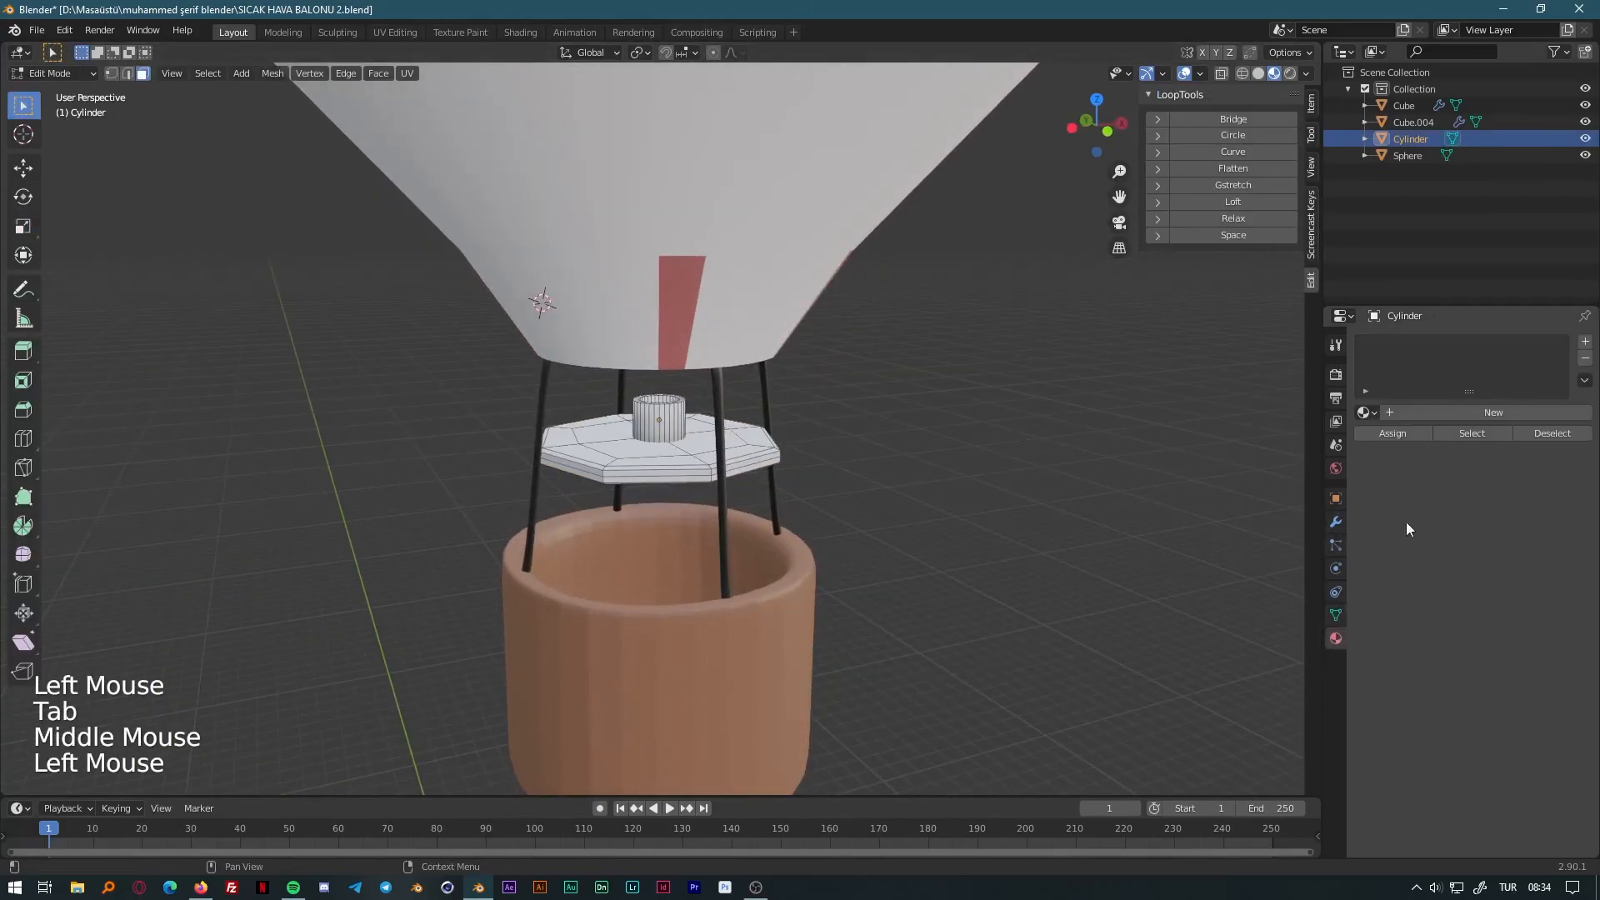
left_click(1584, 341)
left_click(1491, 414)
key("Tab")
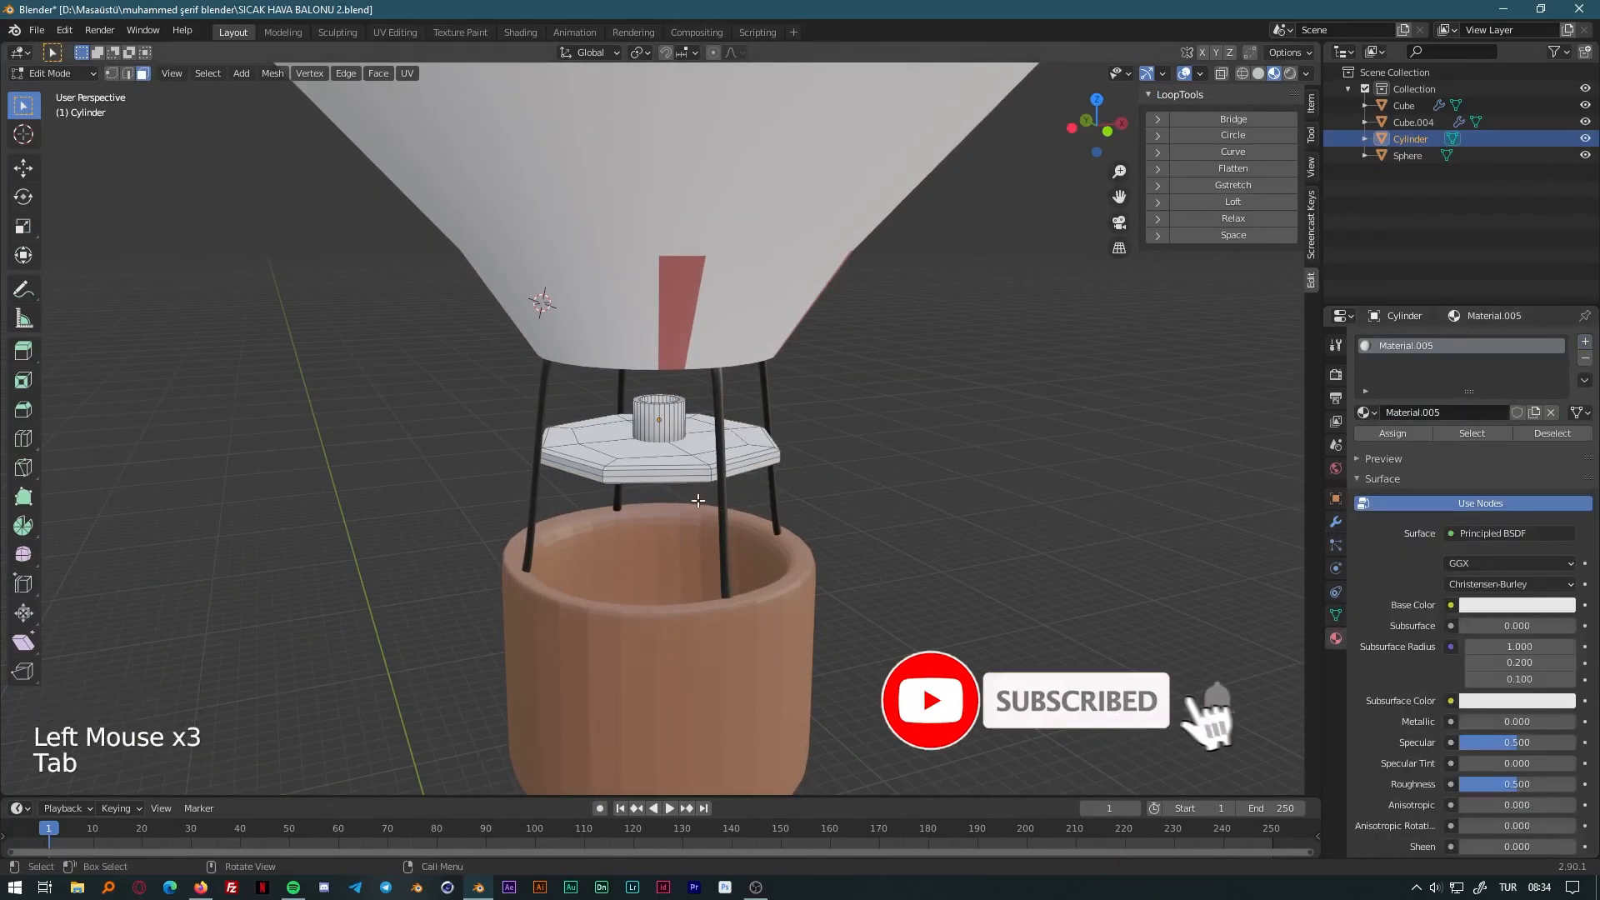
key("a")
left_click(1385, 433)
left_click(1383, 434)
key("Tab")
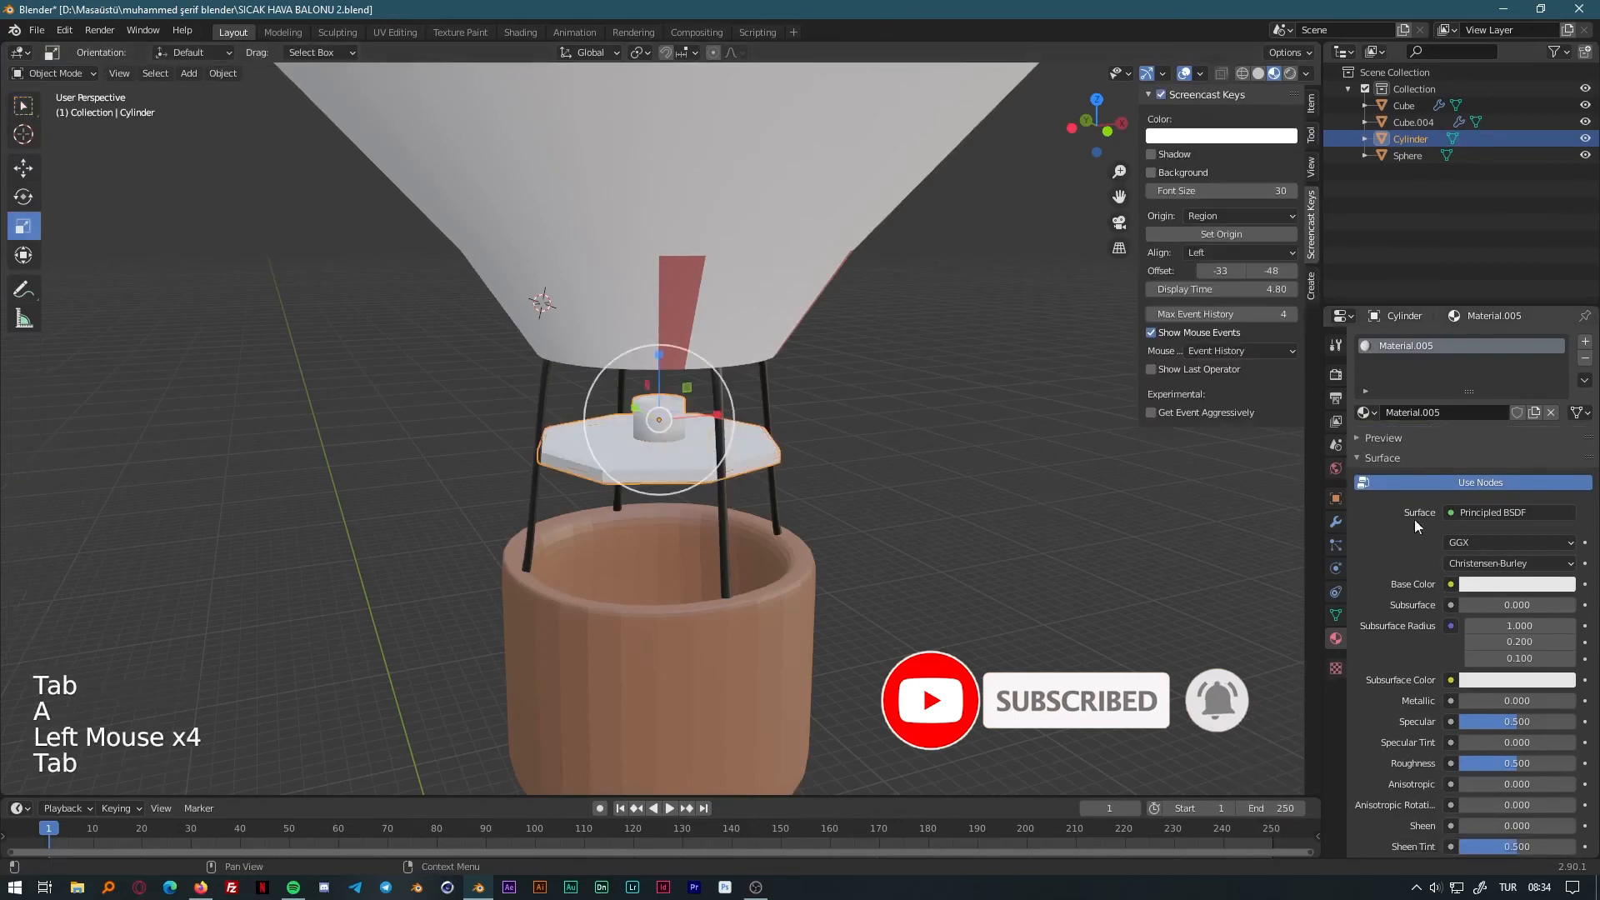
Set the burner platform material's Metallic to 1.000 and deselect the object.
left_click(1531, 586)
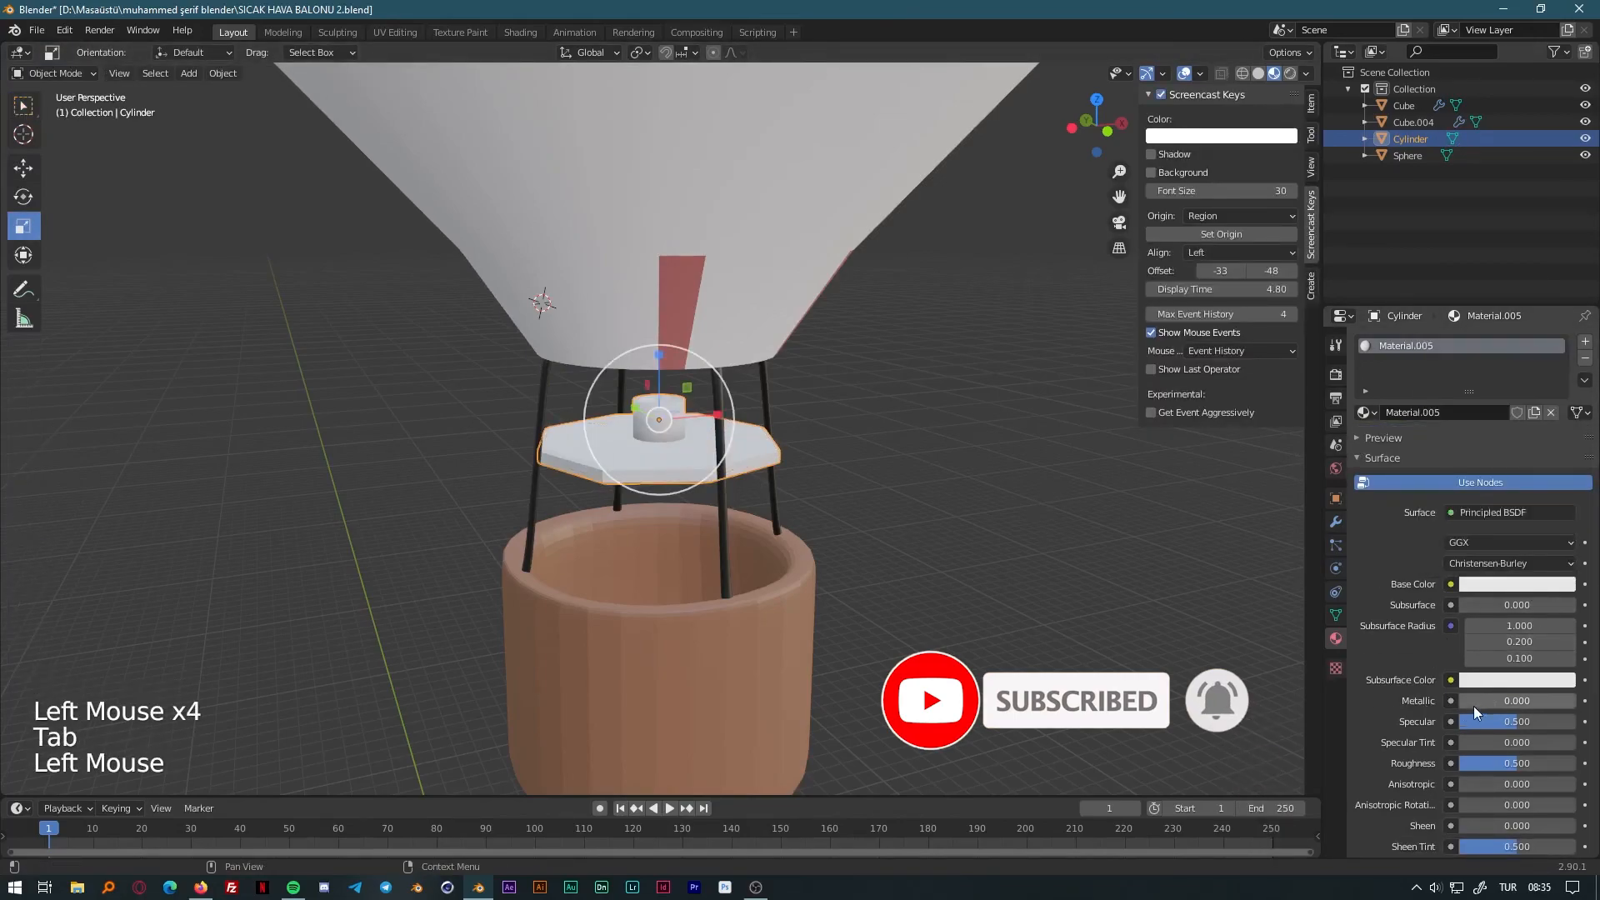
left_click_drag(1476, 705, 1576, 702)
middle_click_drag(909, 652, 782, 649)
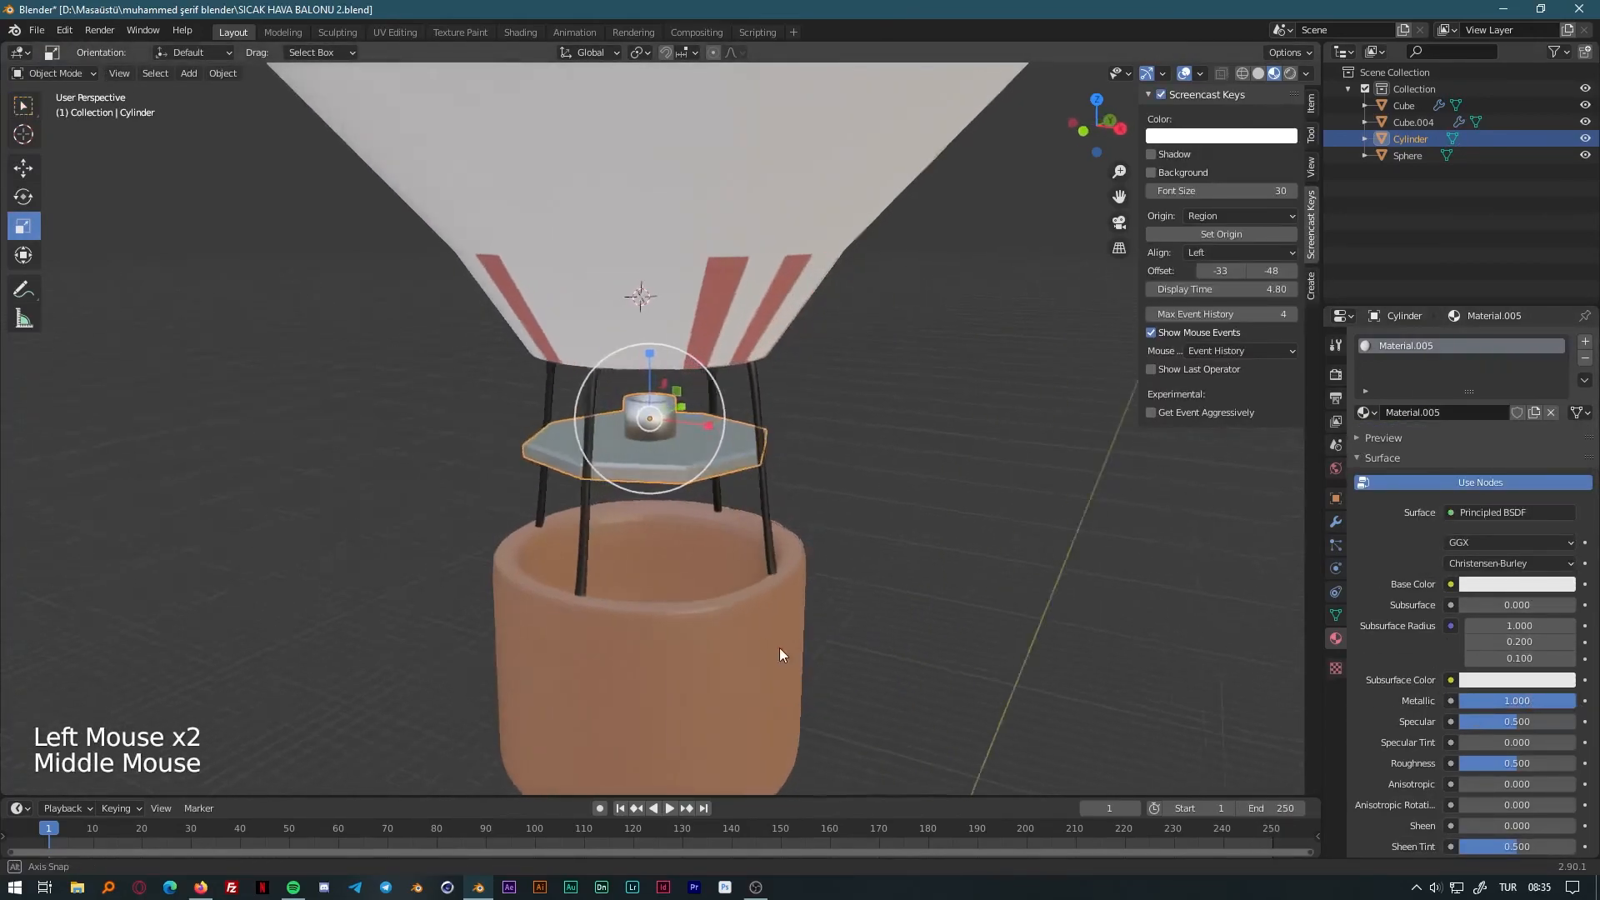
key("Tab")
key("Tab")
left_click(943, 627)
scroll(948, 646, "down", 4)
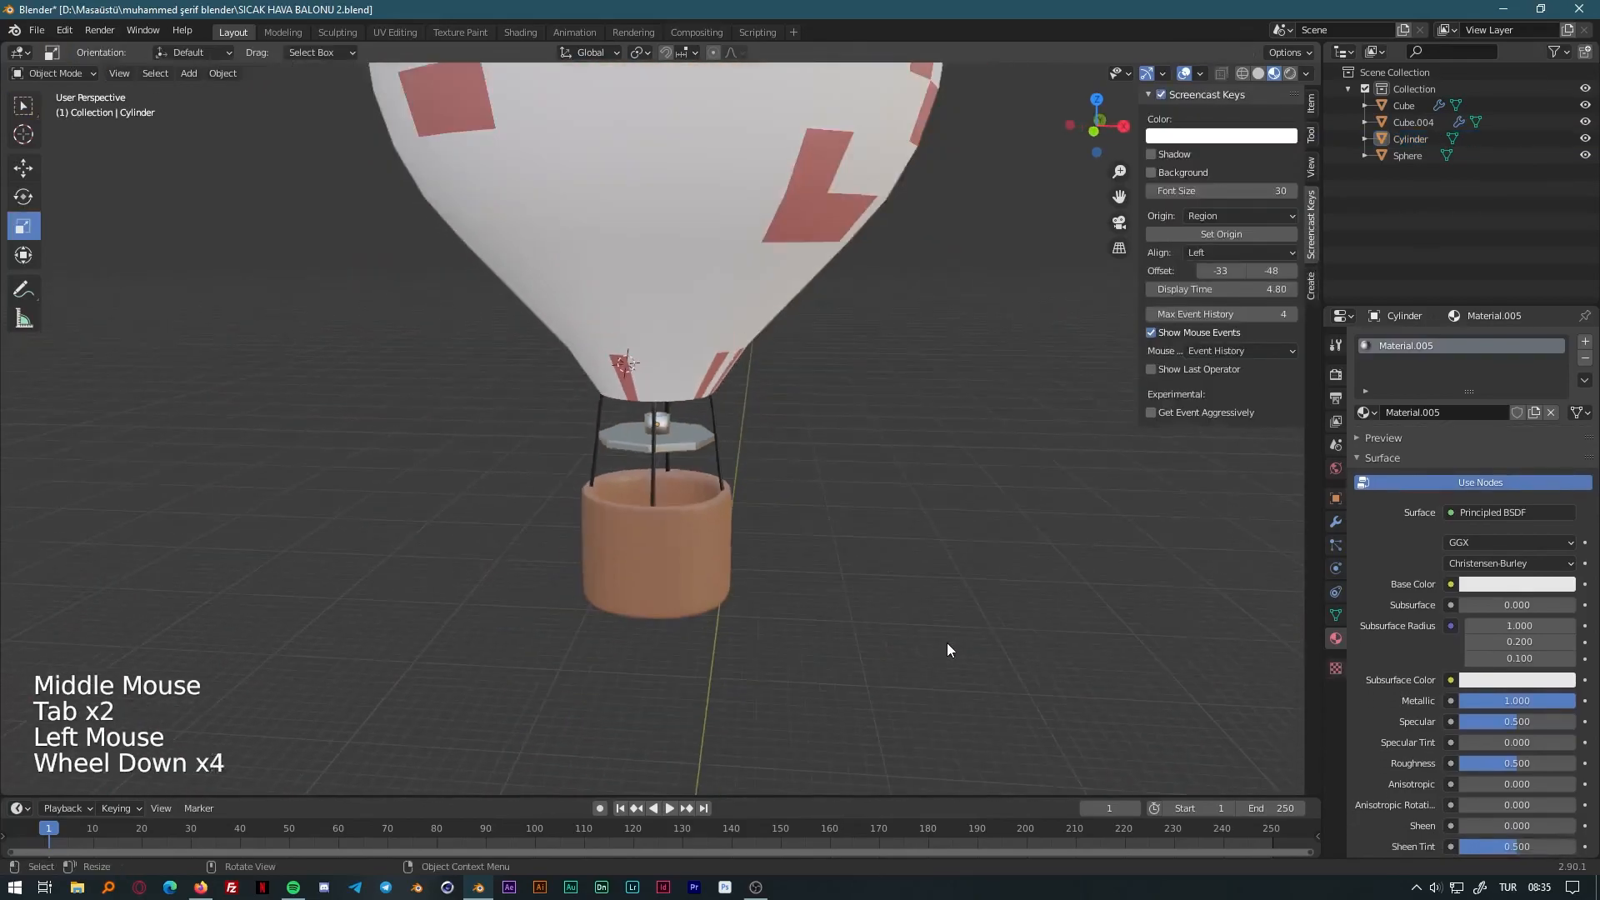
scroll(949, 644, "down", 4)
middle_click_drag(764, 671, 725, 678)
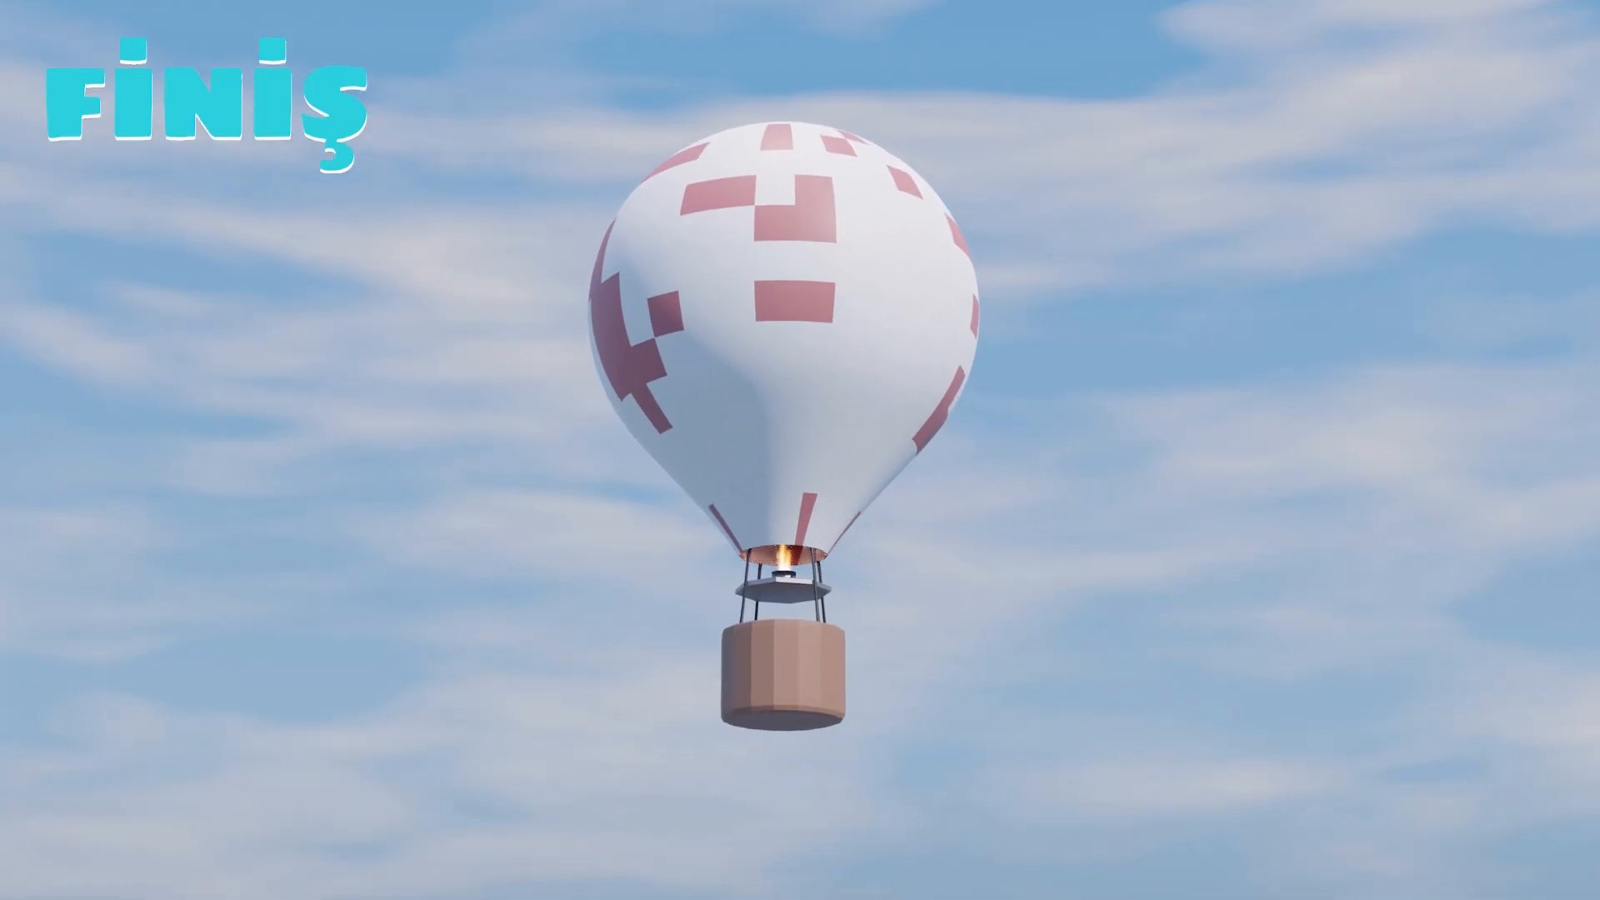